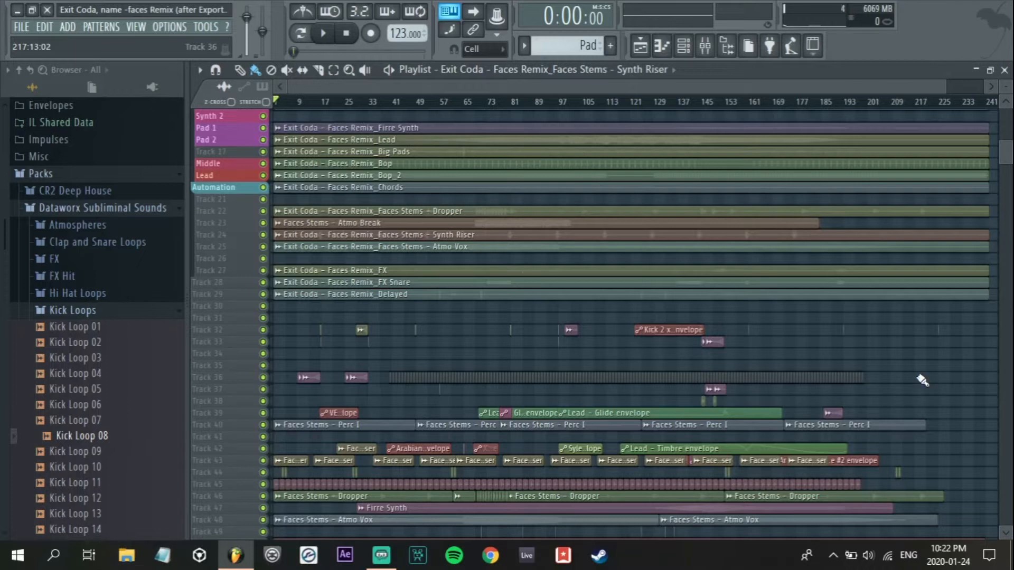
Look over the exported Faces Remix stems laid out across the playlist tracks
scroll(998, 249, up, 1)
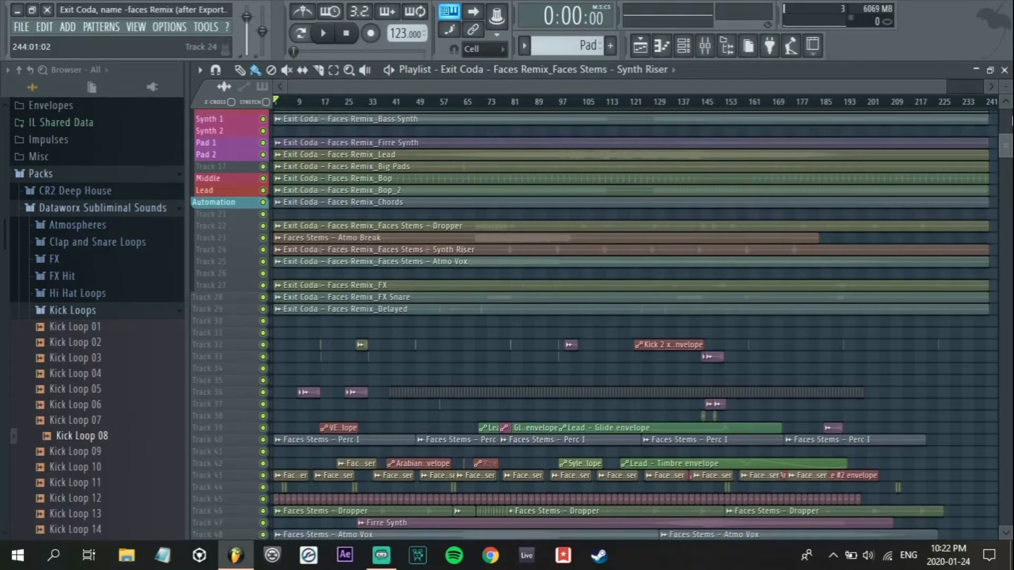
scroll(1005, 138, up, 1)
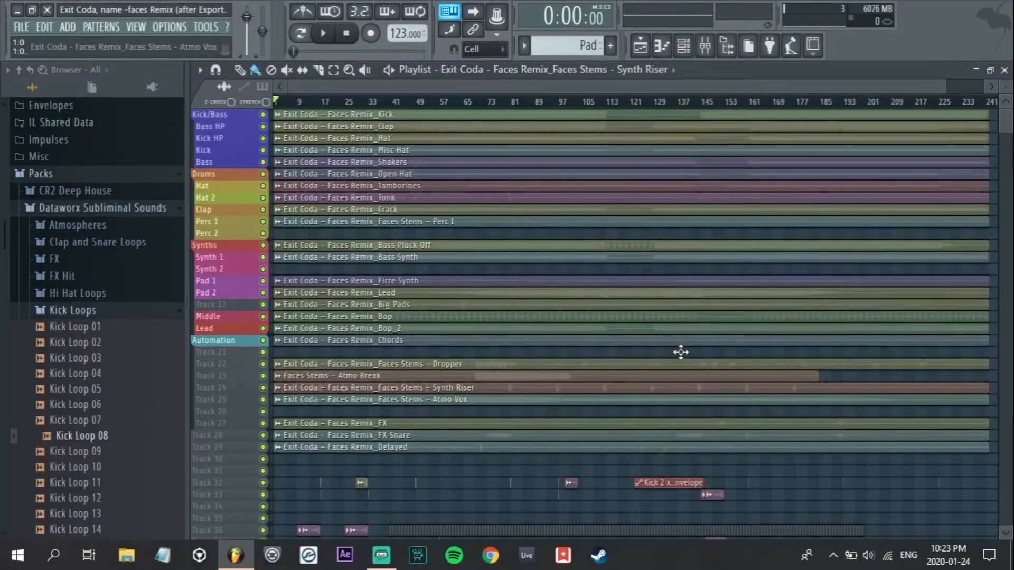
click(727, 46)
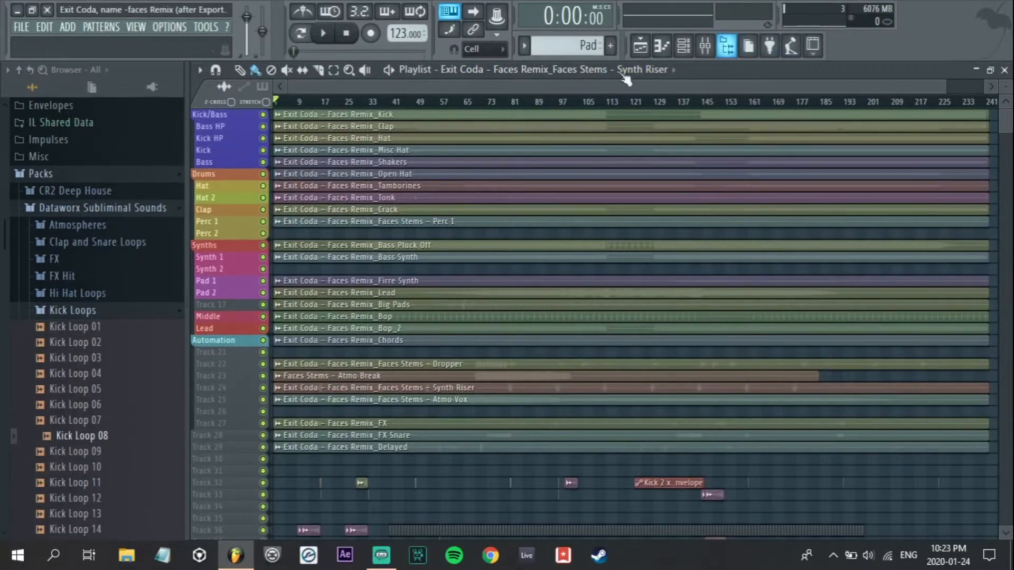
drag(638, 115, 137, 526)
ctrl+right_click(579, 427)
drag(525, 391, 523, 361)
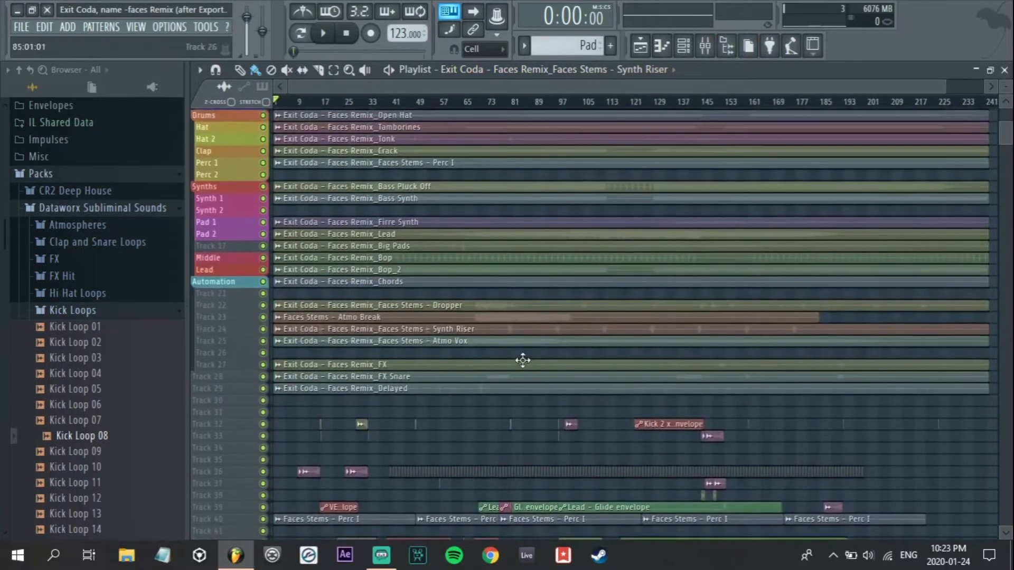
scroll(521, 359, up, 3)
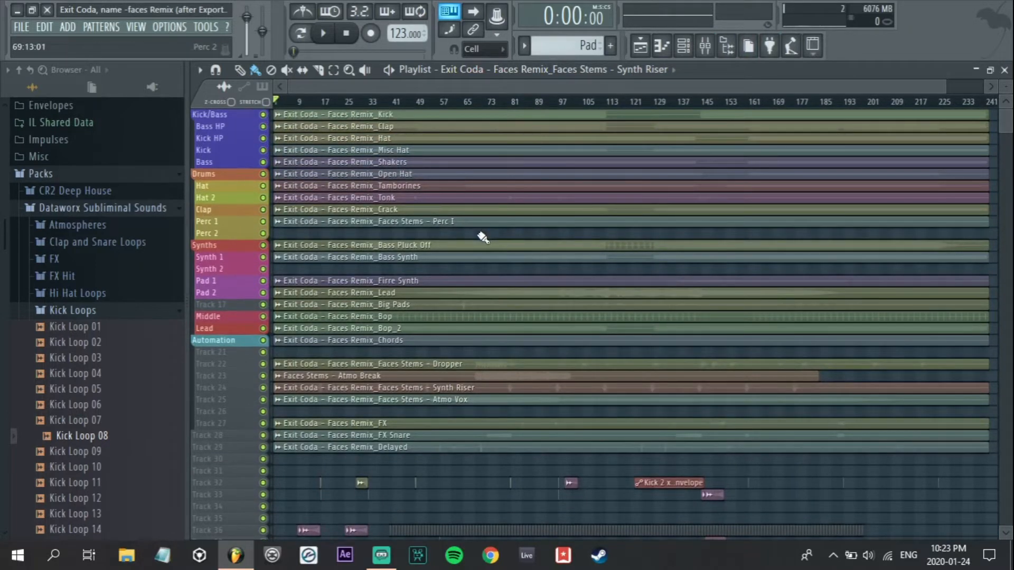
mouse_move(1005, 126)
mouse_down()
mouse_move(995, 179)
mouse_move(992, 124)
mouse_up()
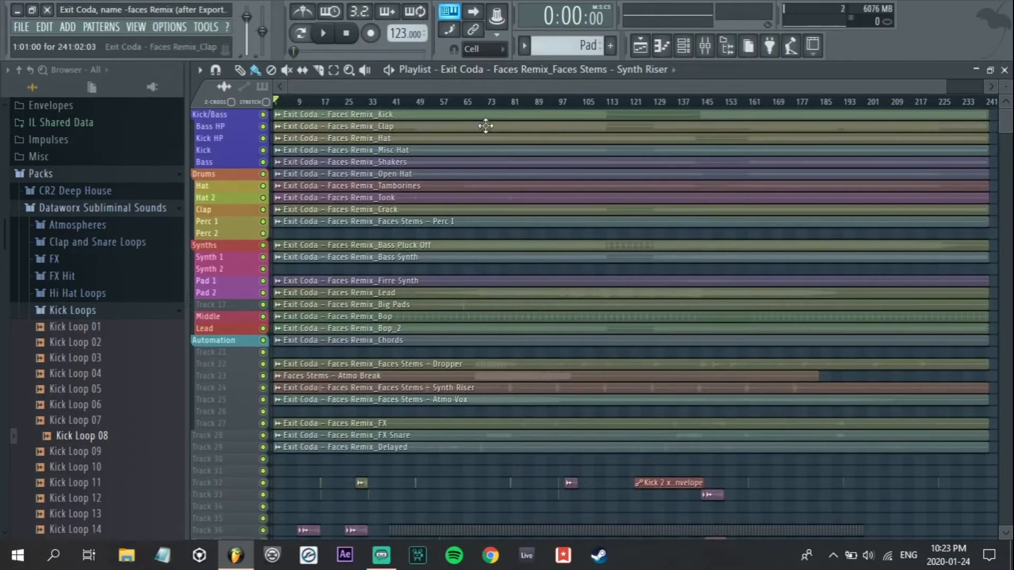
Inspect the waveforms of the Kick and Dropper stems up close and return to the full arrangement
drag(434, 116, 328, 116)
drag(365, 194, 458, 224)
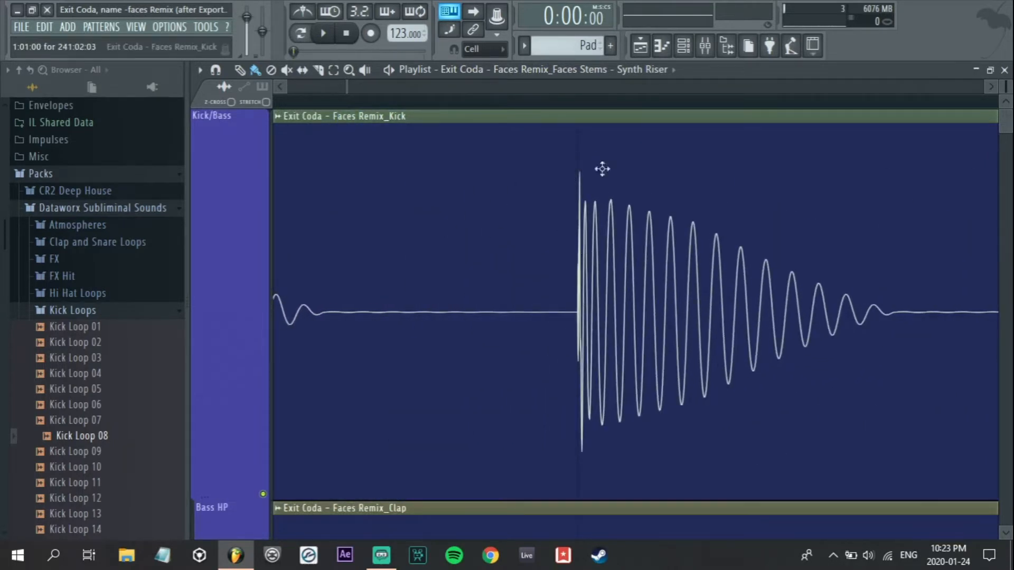
ctrl+right_click(588, 195)
drag(474, 215, 513, 224)
scroll(499, 253, up, 15)
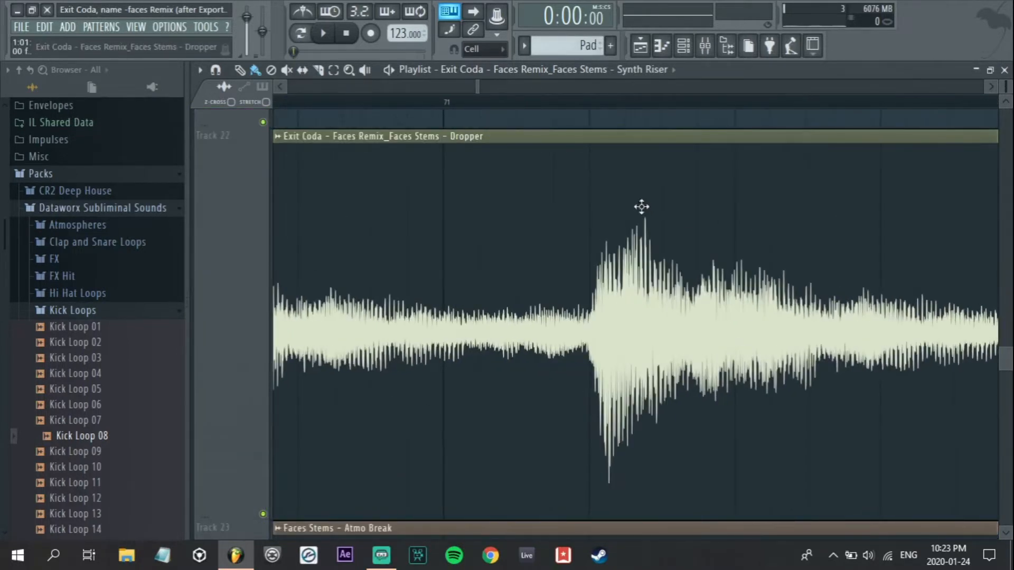
ctrl+right_click(507, 290)
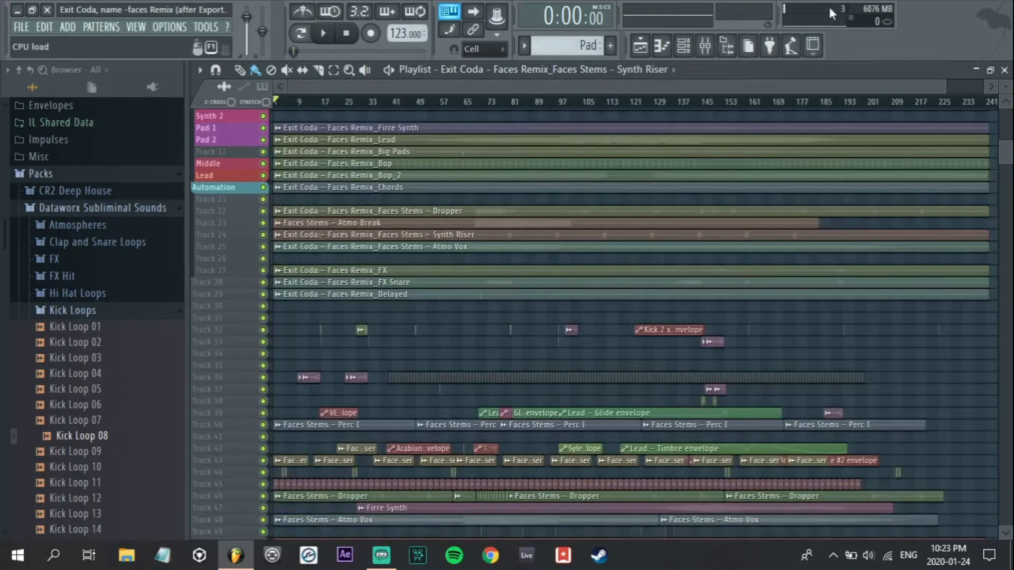
Place the playhead at about bar 79 and examine the stems around that point of the arrangement
click(383, 101)
click(508, 106)
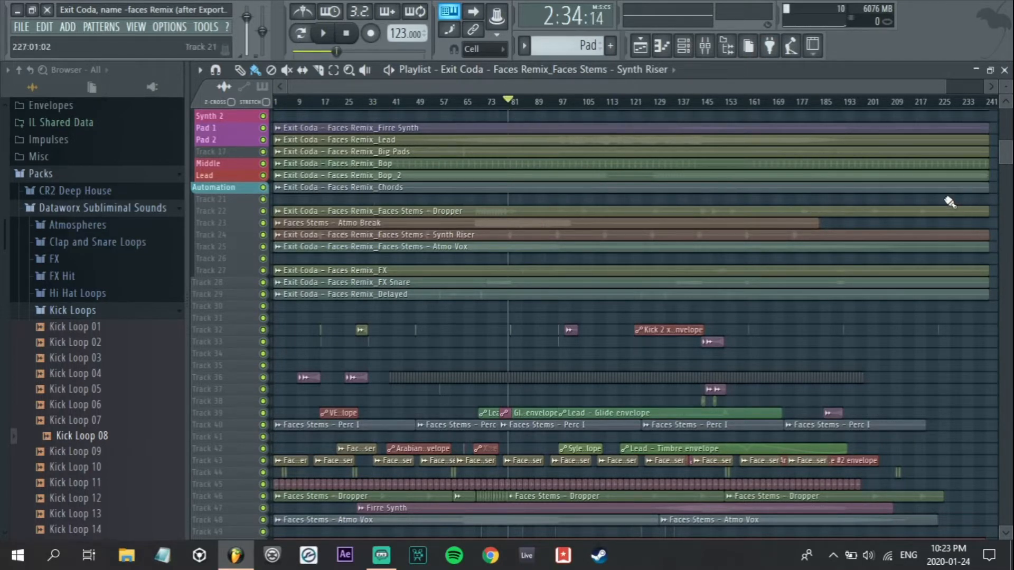
scroll(444, 208, up, 4)
scroll(632, 233, down, 4)
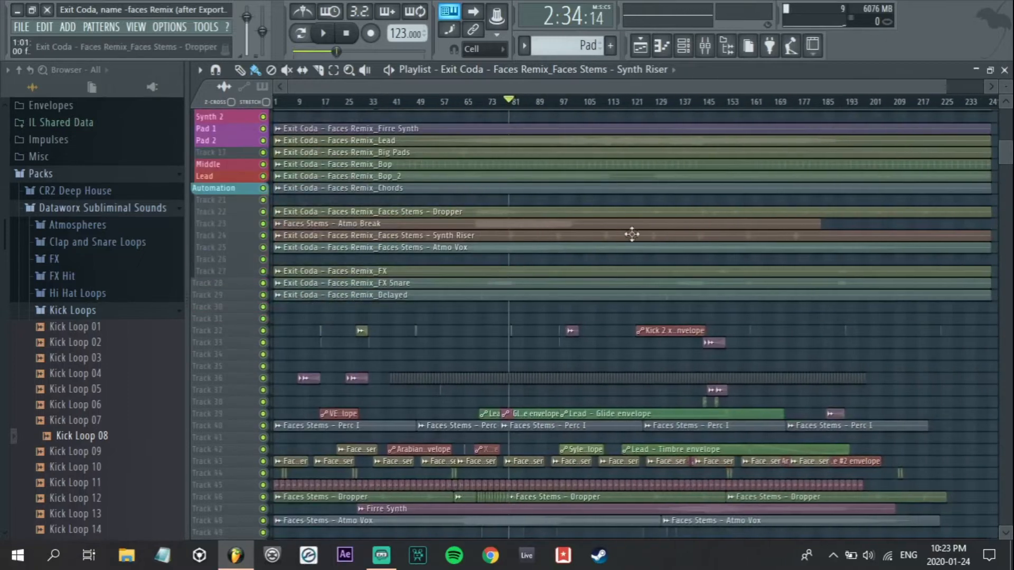
drag(439, 208, 607, 284)
ctrl+right_click(584, 269)
drag(483, 223, 512, 235)
ctrl+right_click(549, 235)
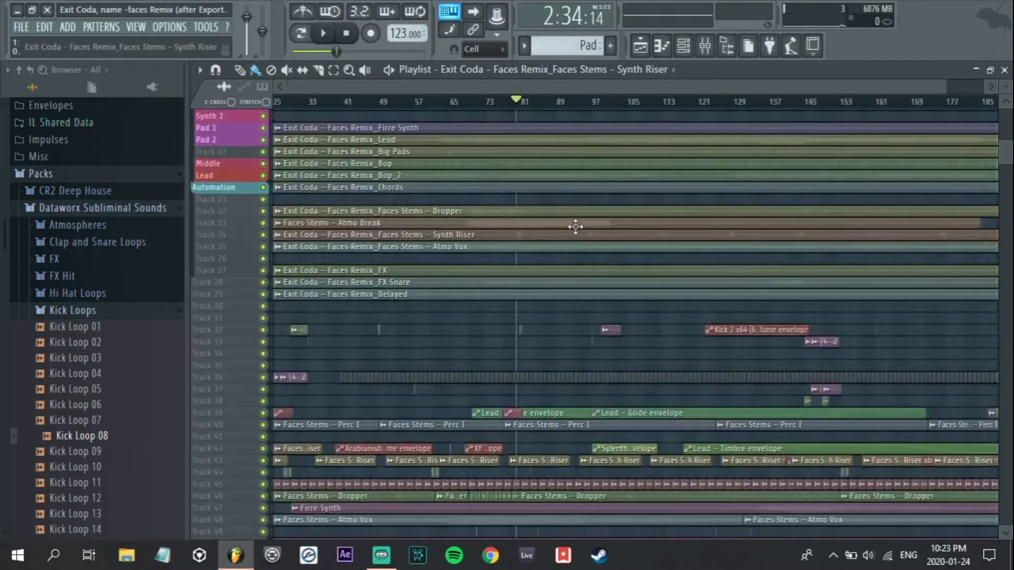
Show the mixer and hide the browser so that the mixer tracks fill the full width
click(705, 48)
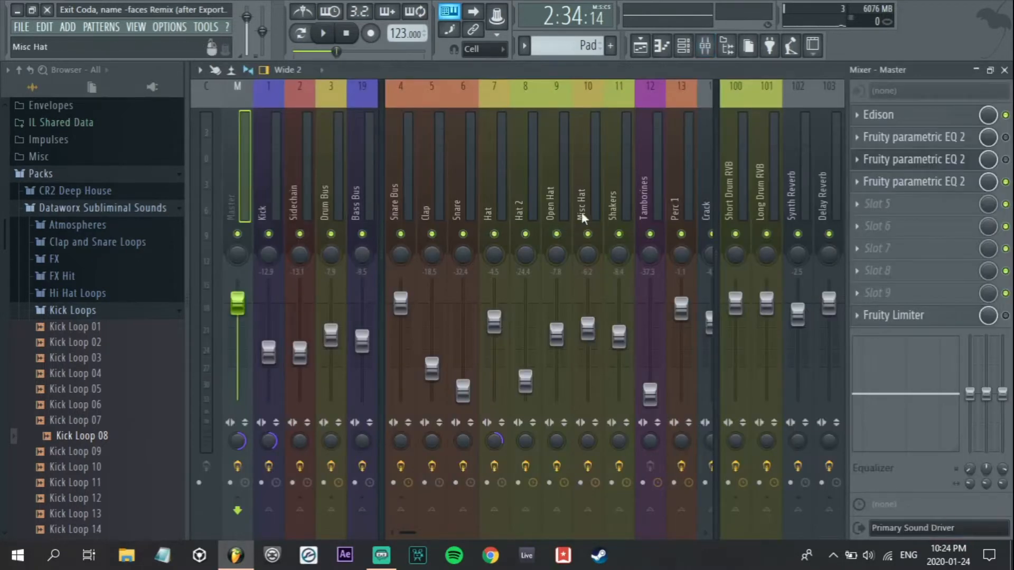
key(Escape)
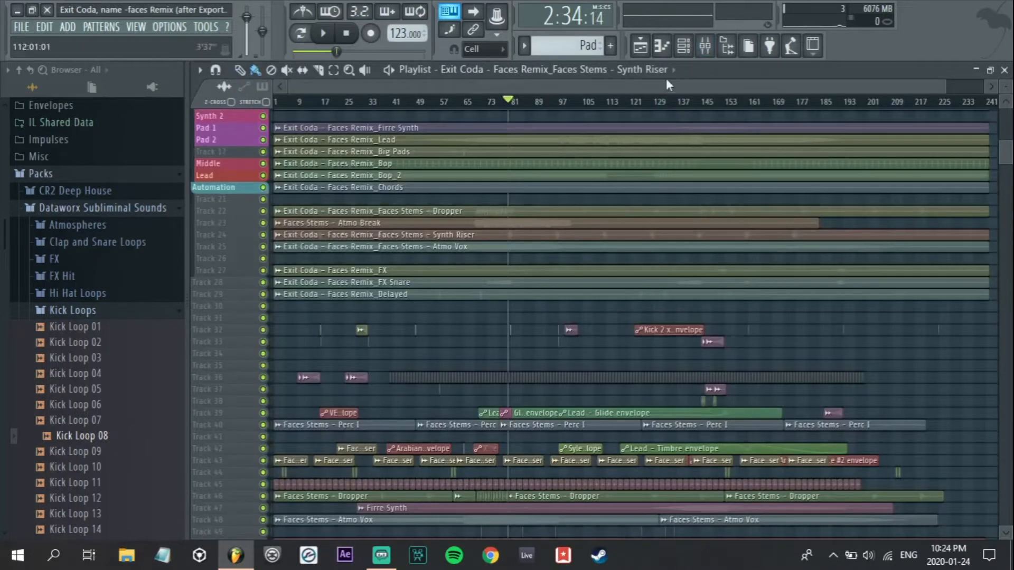
click(704, 47)
click(727, 46)
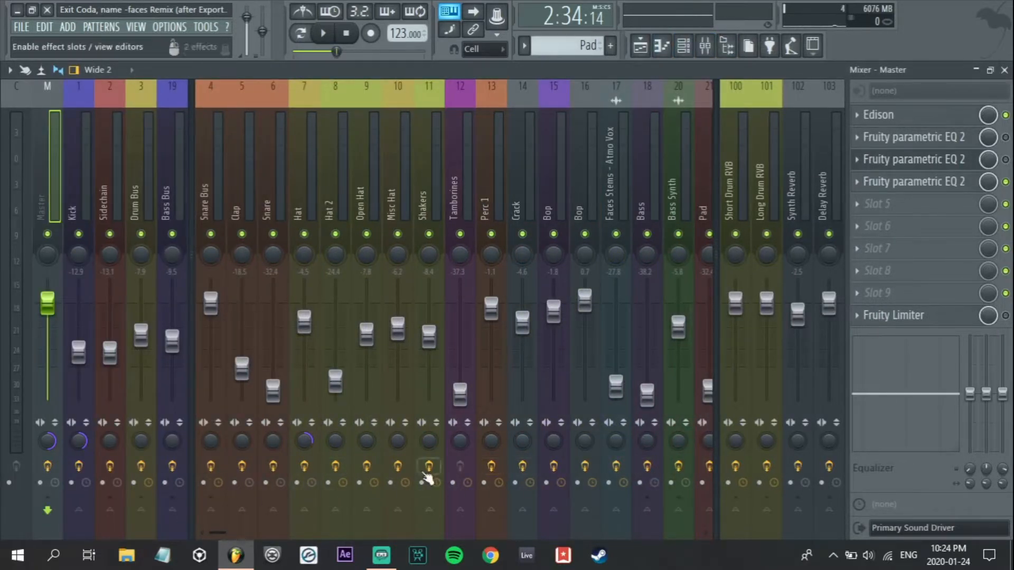
mouse_move(234, 533)
mouse_down()
mouse_move(358, 527)
mouse_move(221, 532)
mouse_up()
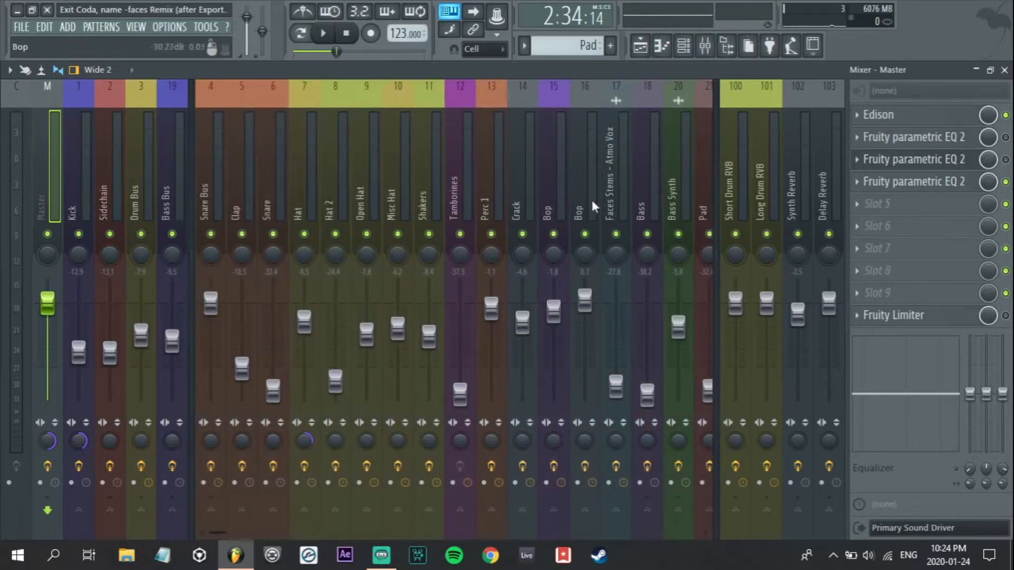
Return the playhead to the start of the song in the playlist and reopen the mixer
key(F5)
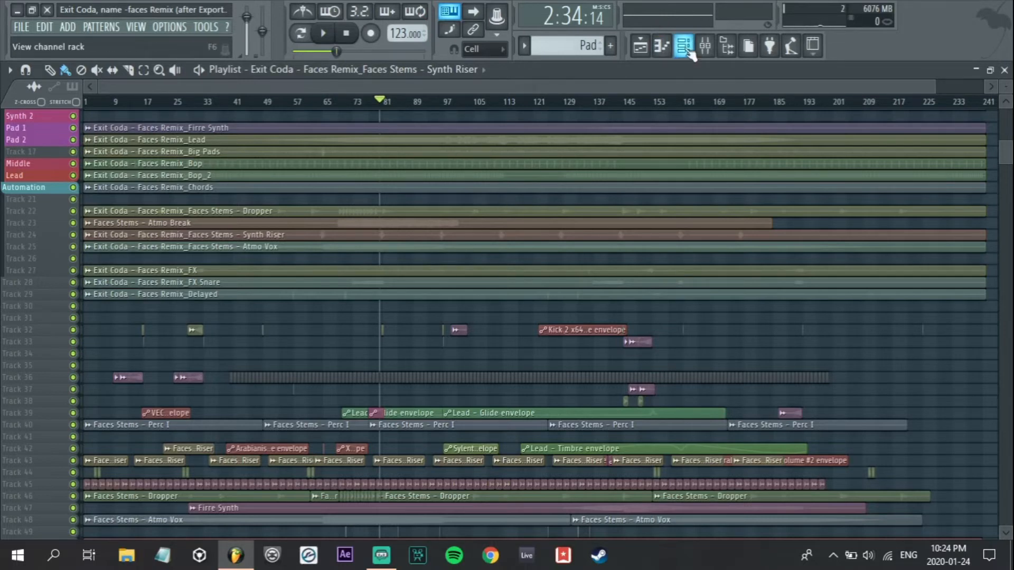
drag(617, 286, 81, 107)
drag(205, 102, 85, 102)
click(705, 46)
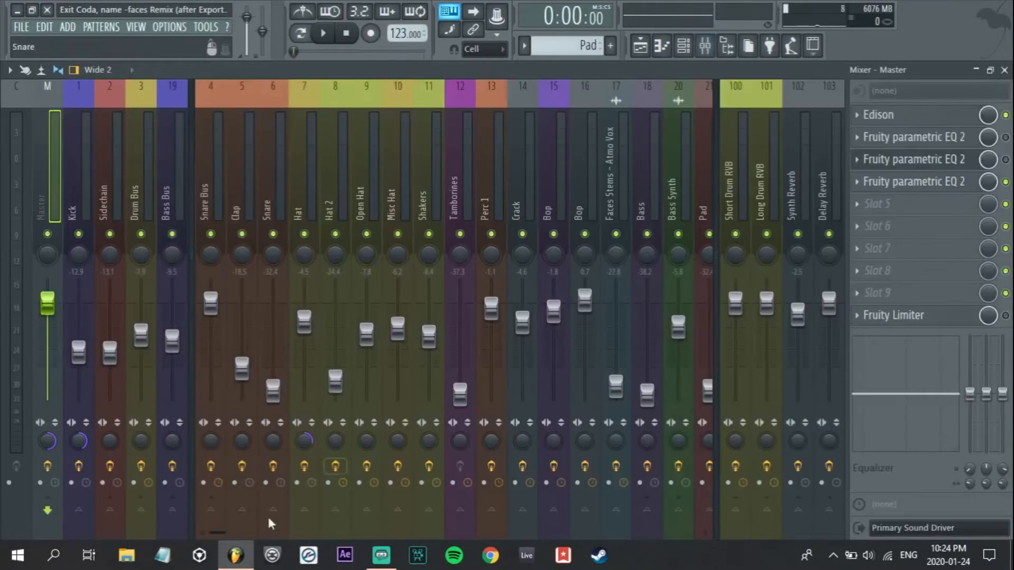
Audition the soloed Kick with Sidechain muted and Bass Synth enabled from the song's start, and restore all mixer tracks
drag(217, 535, 200, 540)
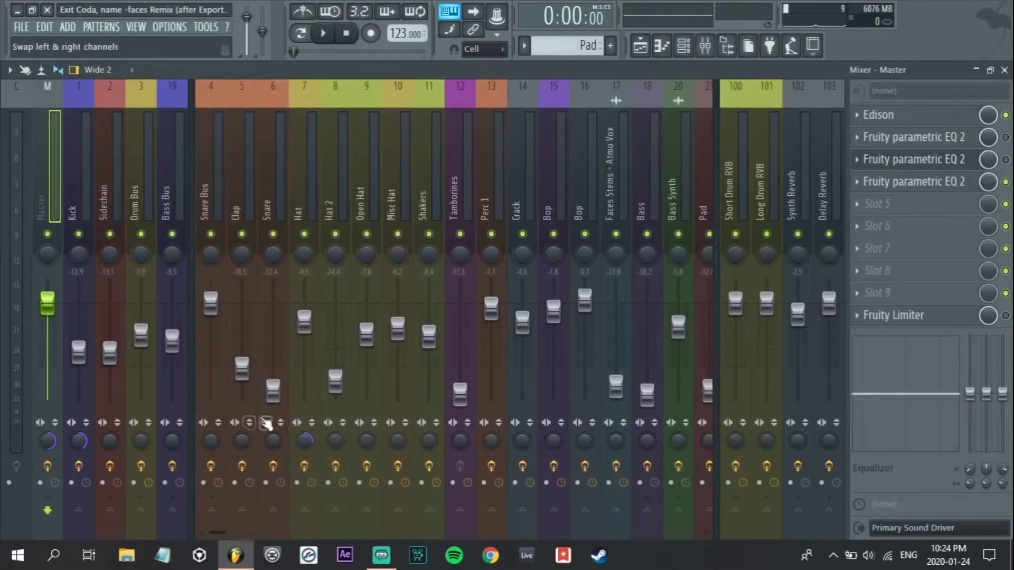
right_click(79, 234)
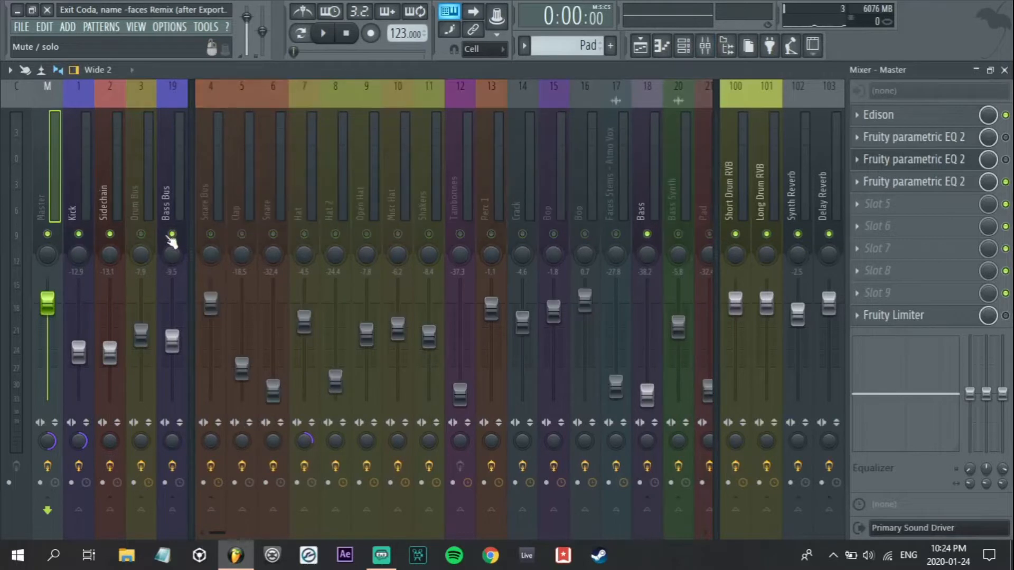
click(110, 233)
key(space)
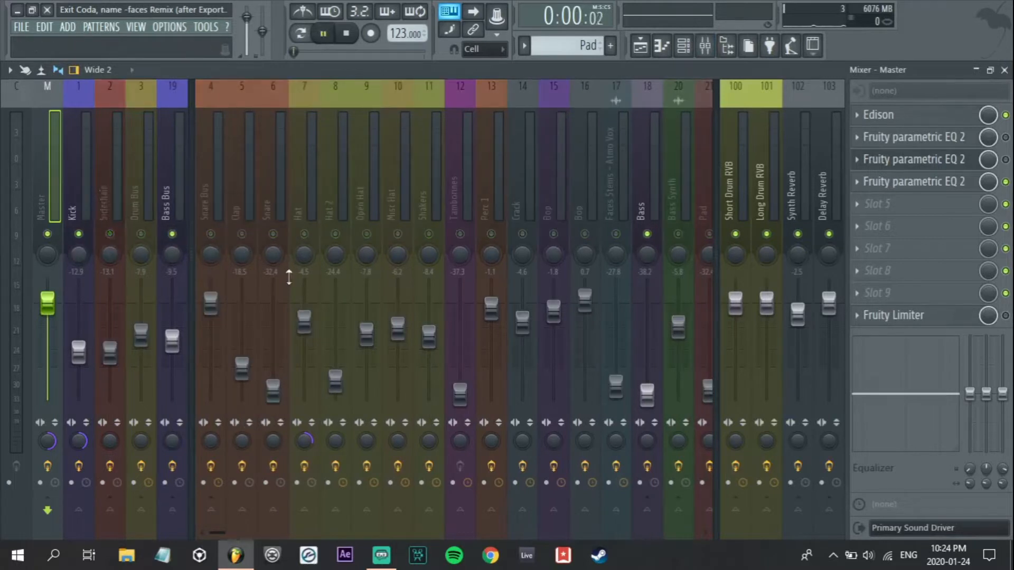
click(678, 234)
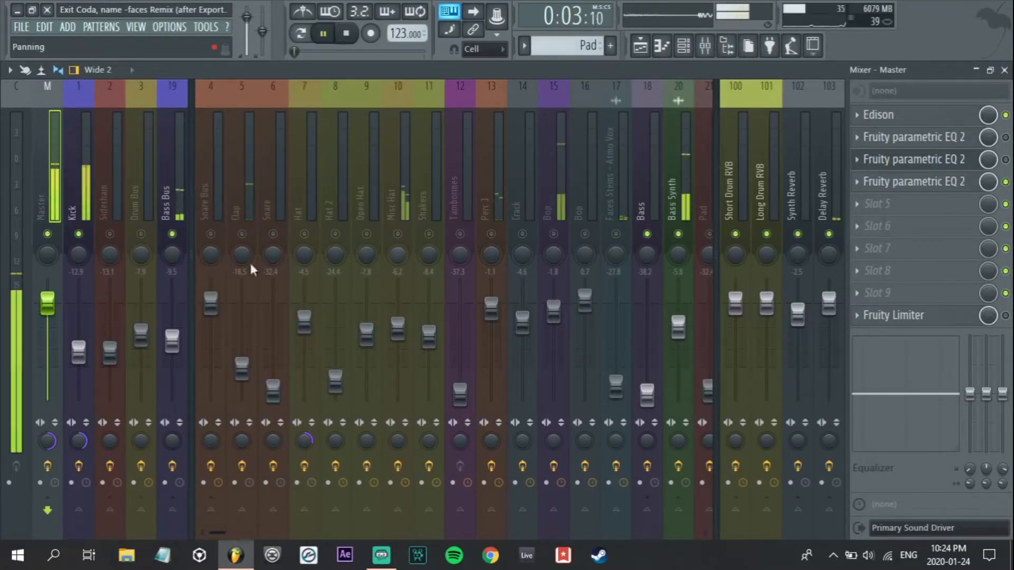
key(space)
right_click(397, 235)
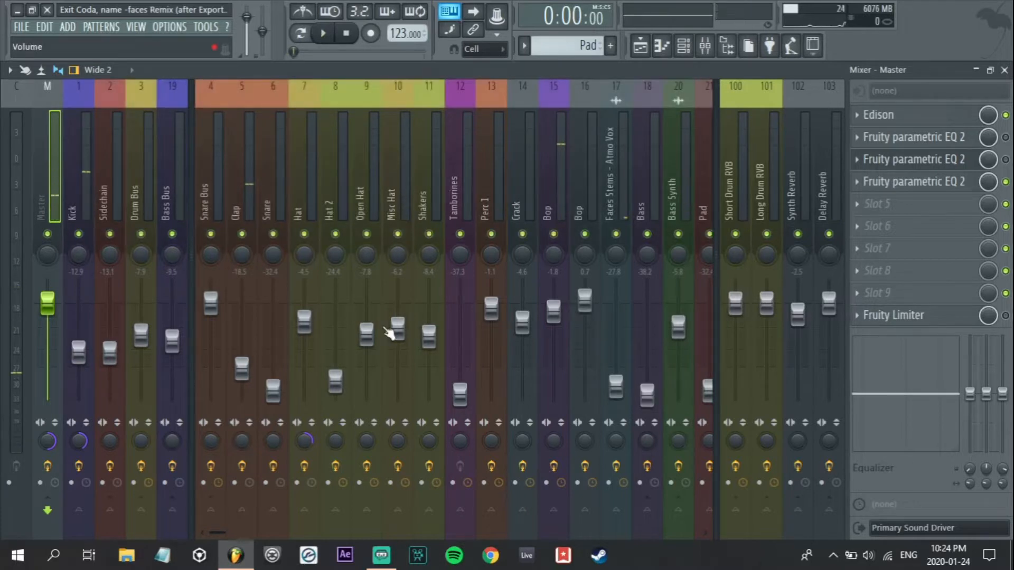
Play the song from about bar 42, look over the stems in the playlist, and stop playback
key(space)
drag(294, 51, 316, 53)
key(F5)
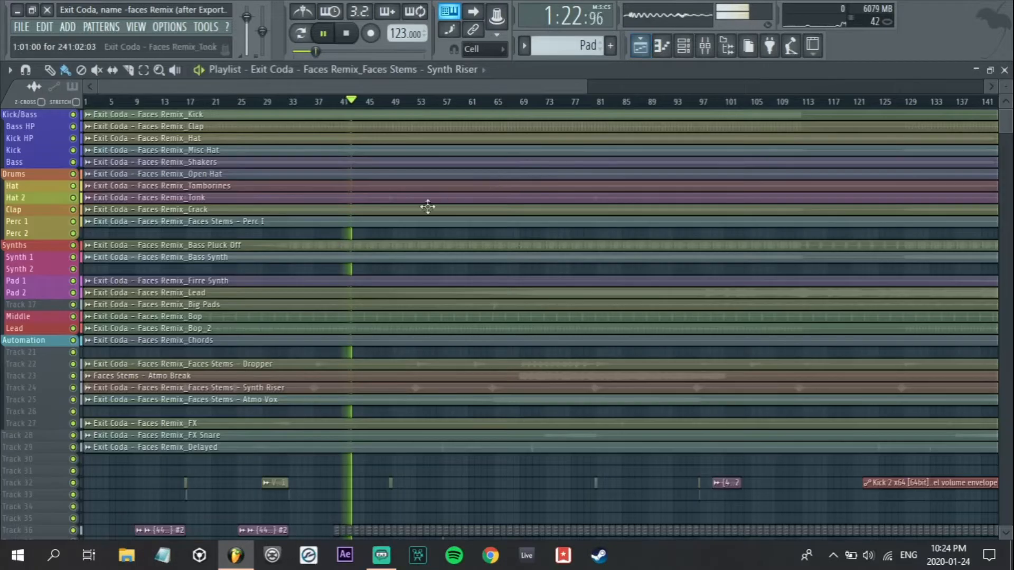
scroll(438, 183, down, 3)
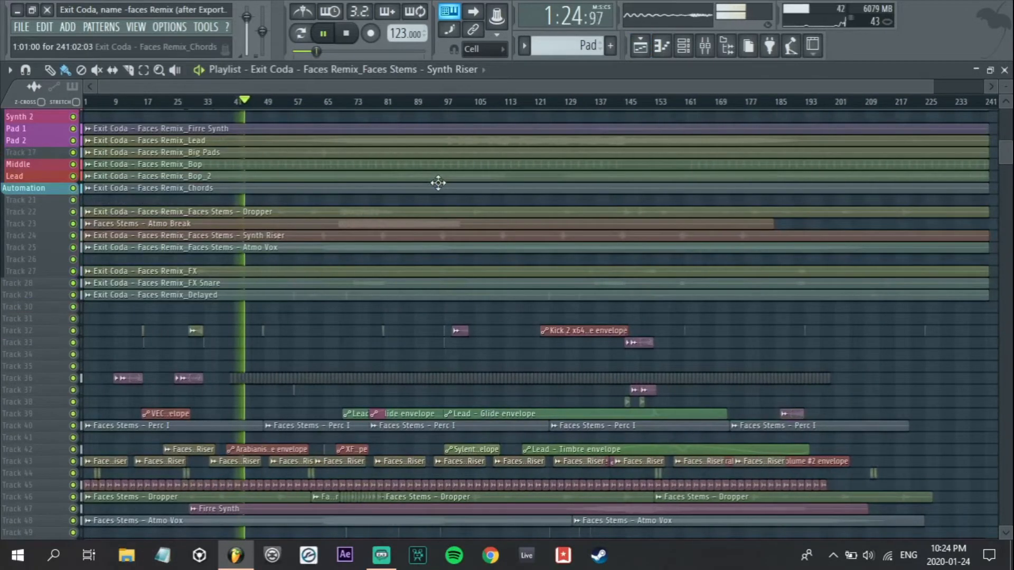
drag(474, 297, 55, 15)
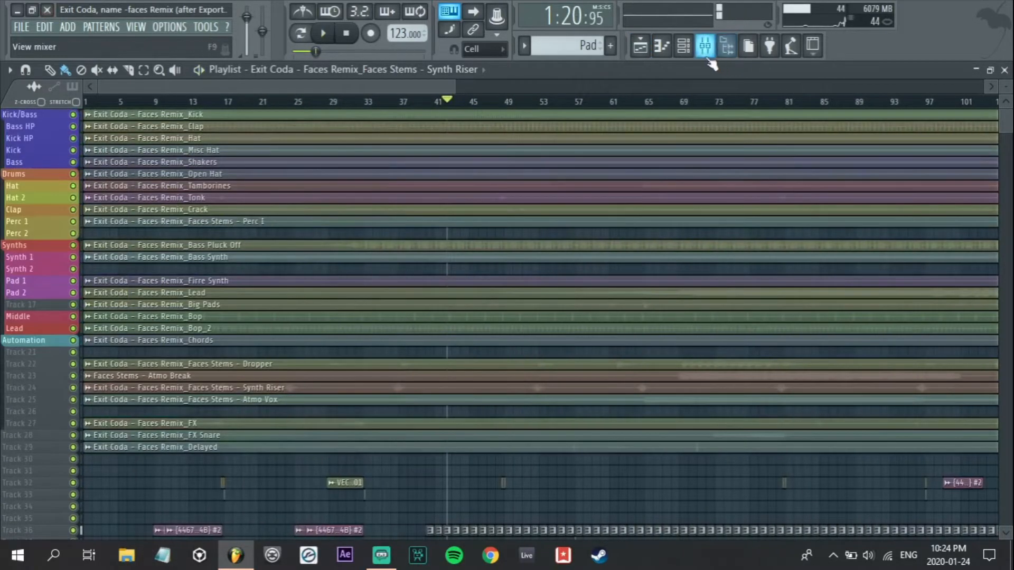
Audition the Shakers and Misc Hat mixer tracks in solo, one after the other, and restore the full mix
click(705, 46)
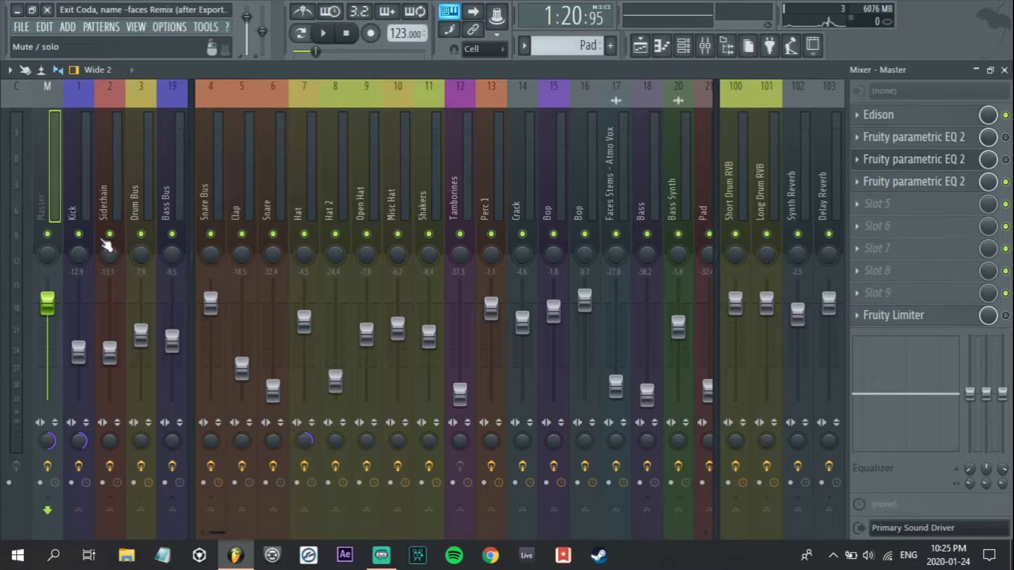
key(space)
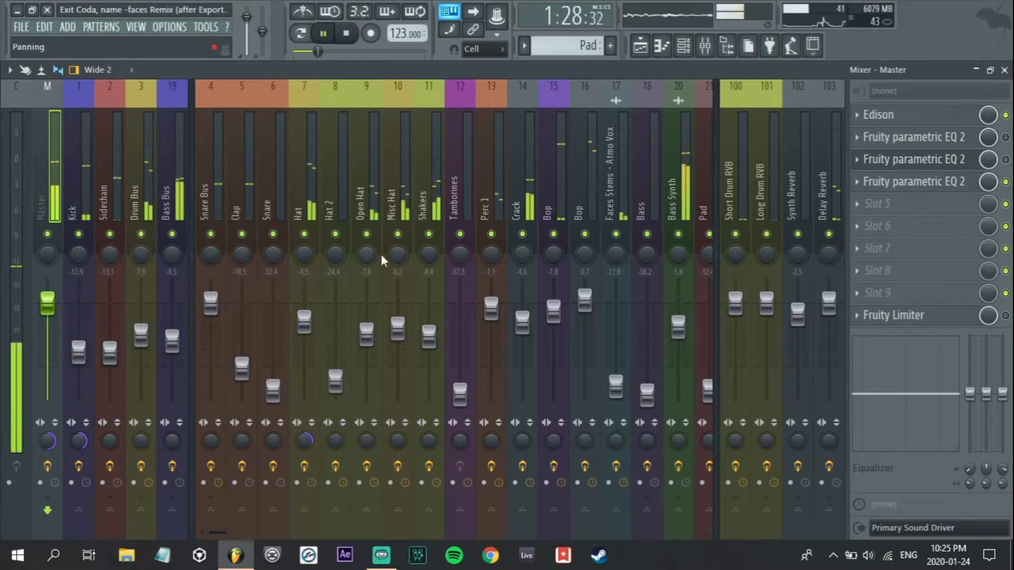
right_click(428, 234)
right_click(401, 233)
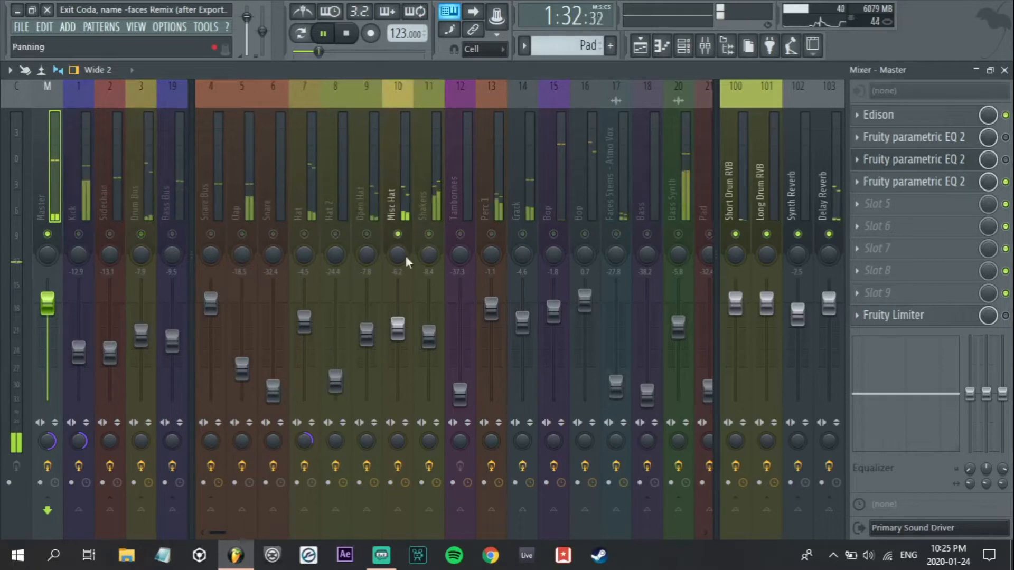
right_click(402, 233)
key(space)
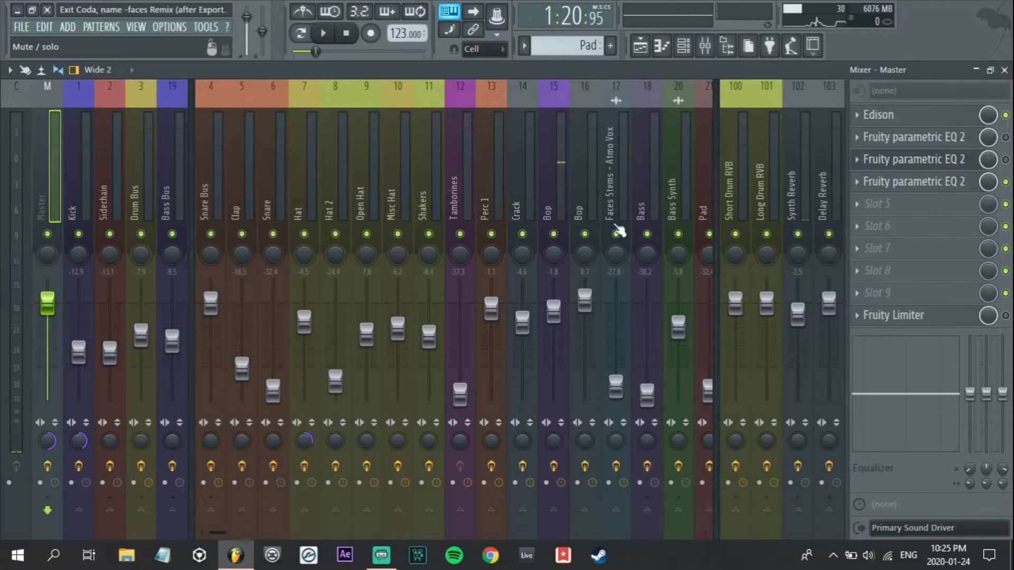
Audition the Bass Synth mixer track in solo and restore the full mix
key(space)
ctrl+click(678, 233)
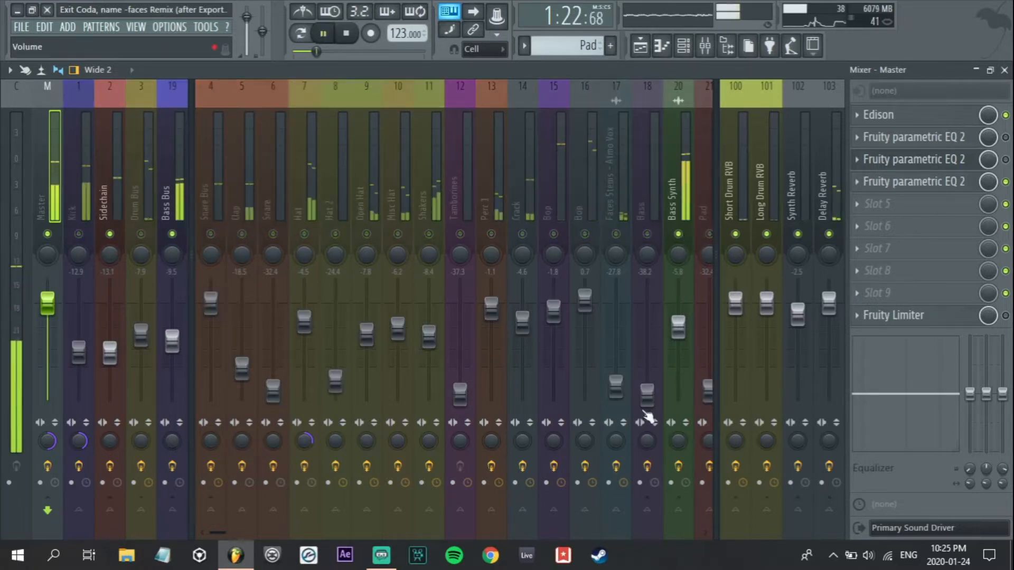
ctrl+click(678, 234)
key(space)
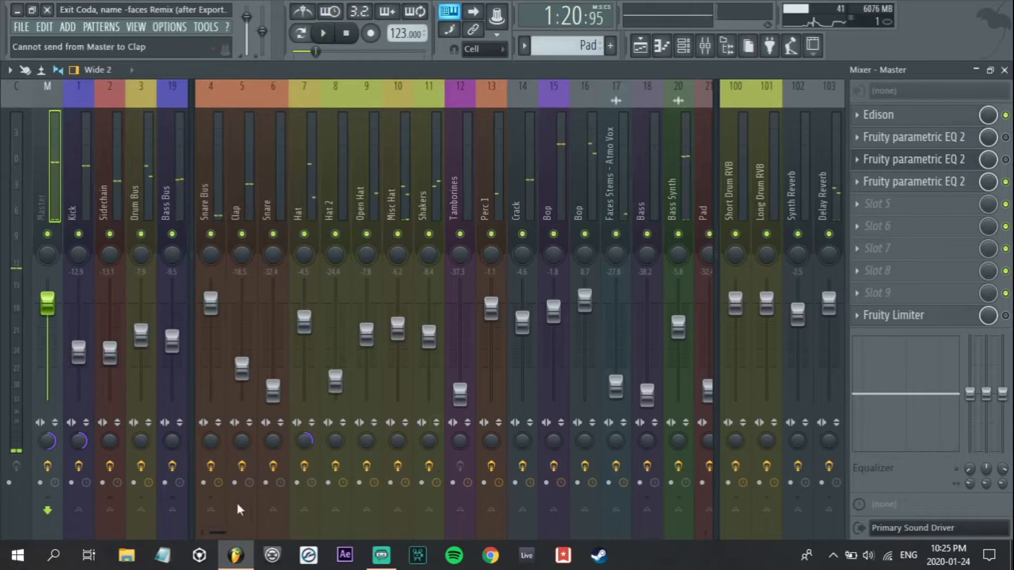
Play the full mix while examining the remaining mixer tracks up to the Faces Stems tracks
drag(220, 534, 265, 532)
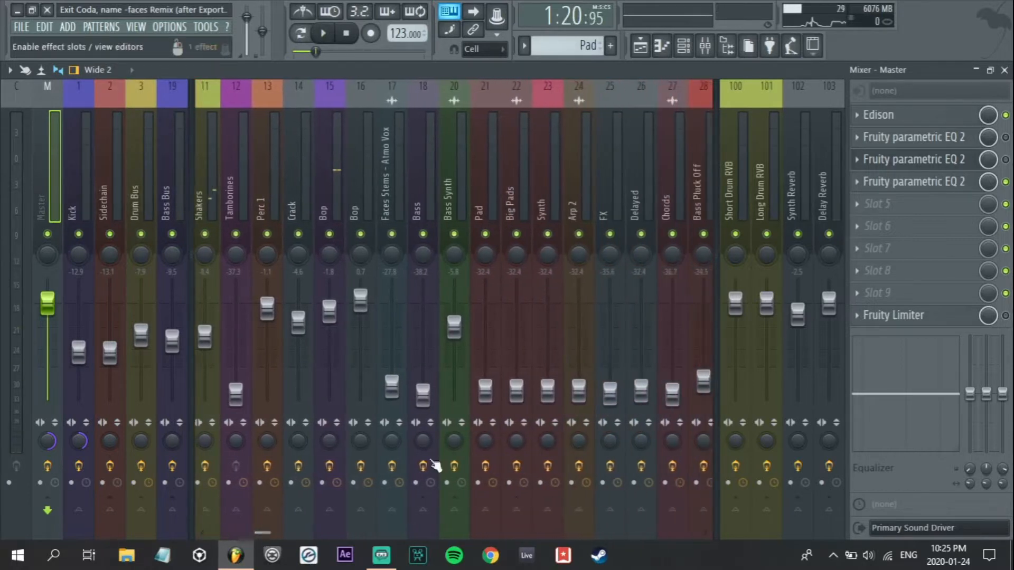
key(space)
click(280, 535)
drag(280, 536, 318, 533)
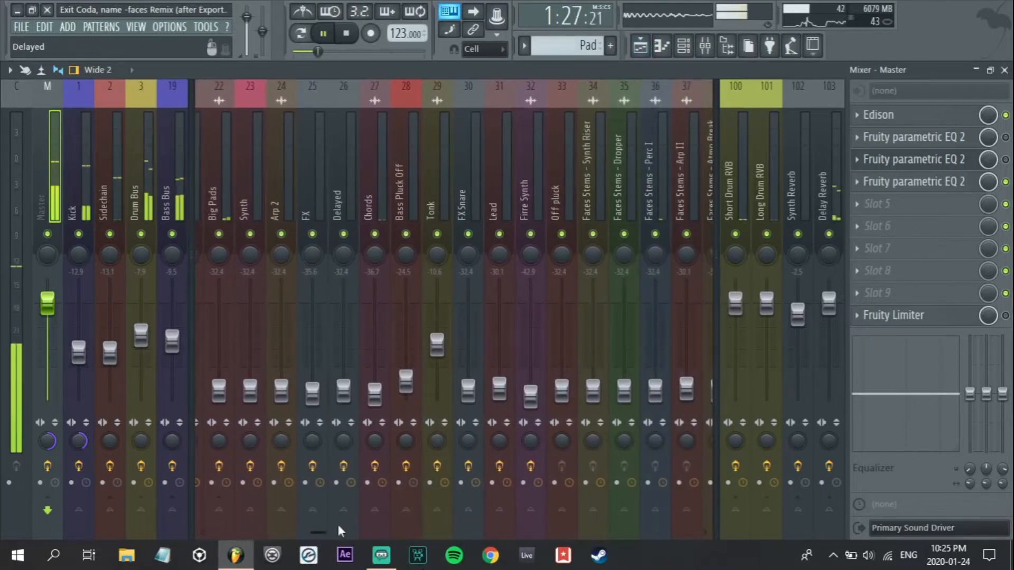
mouse_move(327, 534)
mouse_down()
mouse_move(340, 535)
mouse_move(274, 548)
mouse_move(280, 537)
mouse_move(323, 532)
mouse_up()
key(space)
Check the Tonk track in the mixer and inspect its stem near bar 49 in the playlist
right_click(422, 234)
drag(423, 347, 423, 368)
drag(453, 391, 453, 362)
click(434, 382)
click(641, 47)
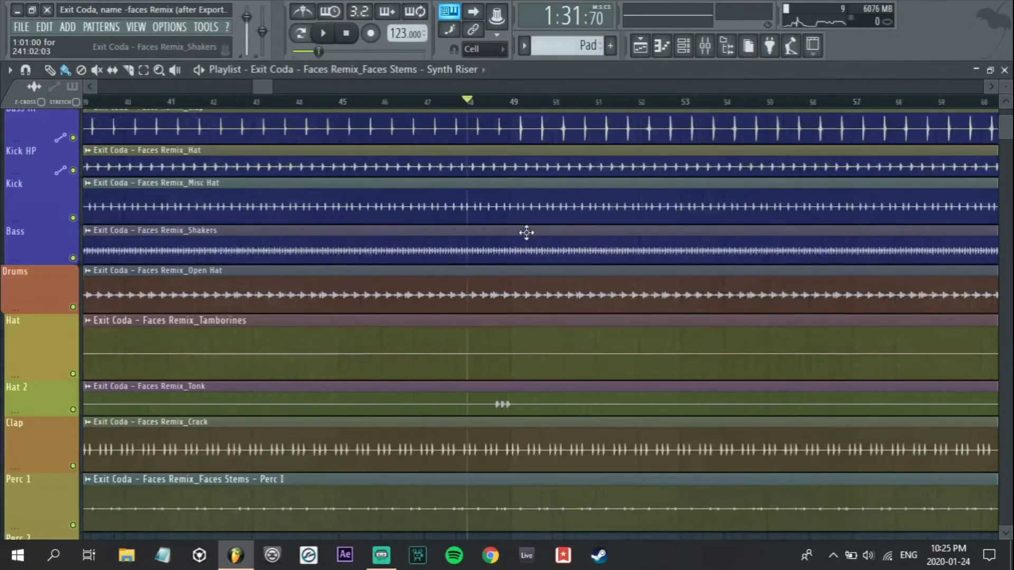
Return from the playlist to the mixer and play the mix to check the Tonk track's signal
scroll(533, 240, up, 4)
key(space)
click(704, 47)
key(space)
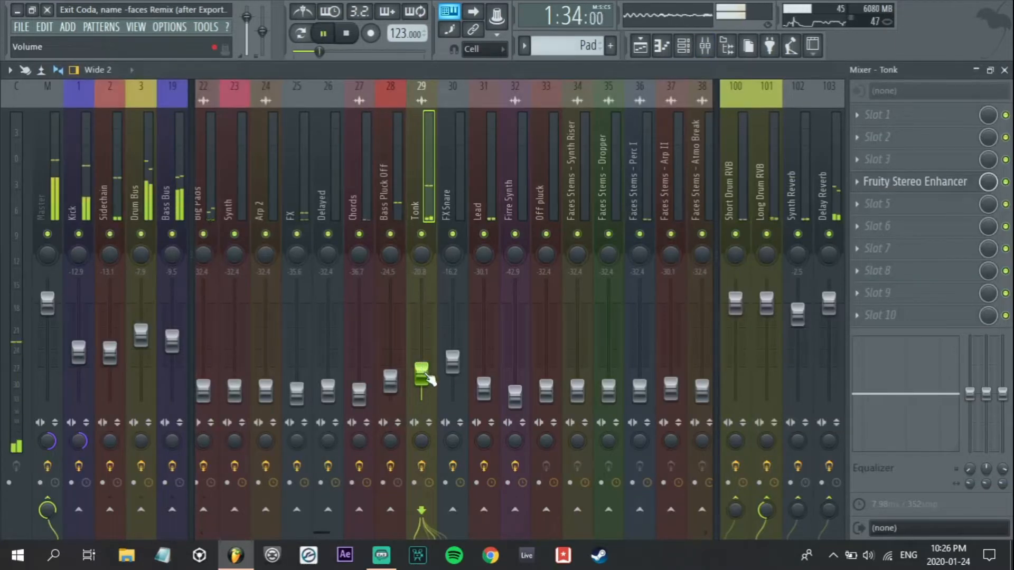
key(space)
Raise the Clap track to -5.5 dB and the Snare track to -10.4 dB while the mix plays
scroll(325, 535, left, 4)
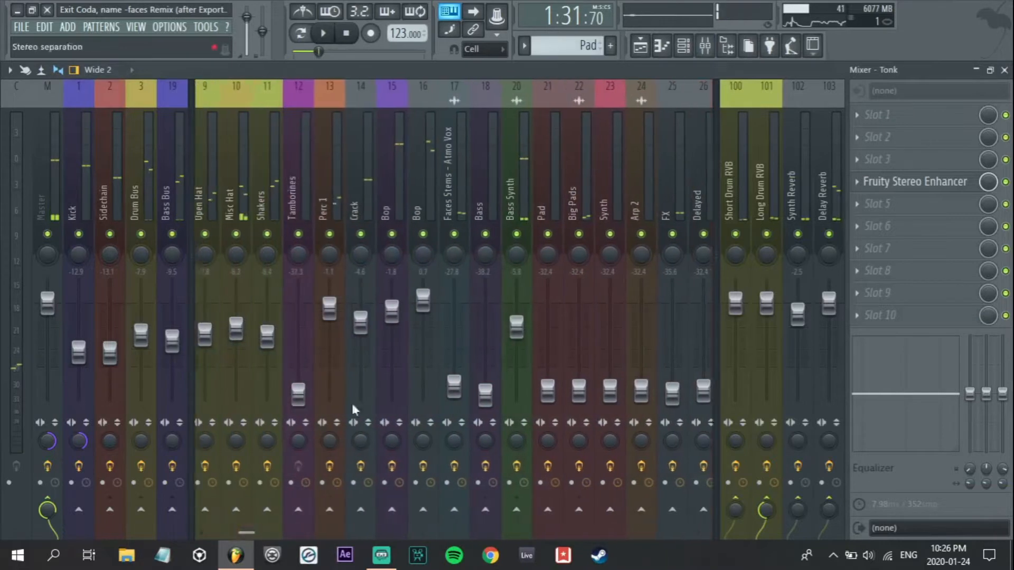
drag(258, 538, 228, 534)
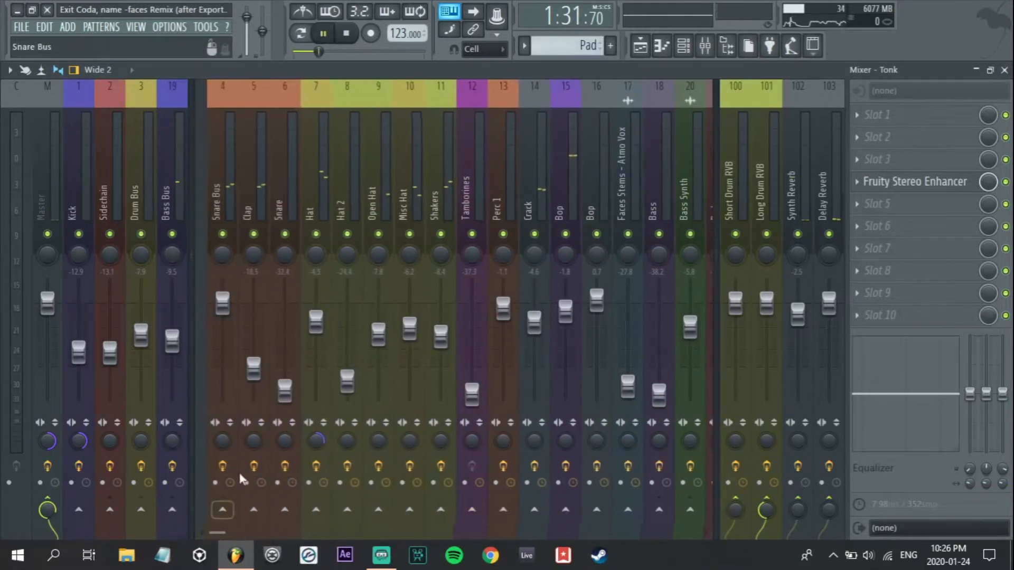
key(space)
drag(242, 371, 242, 339)
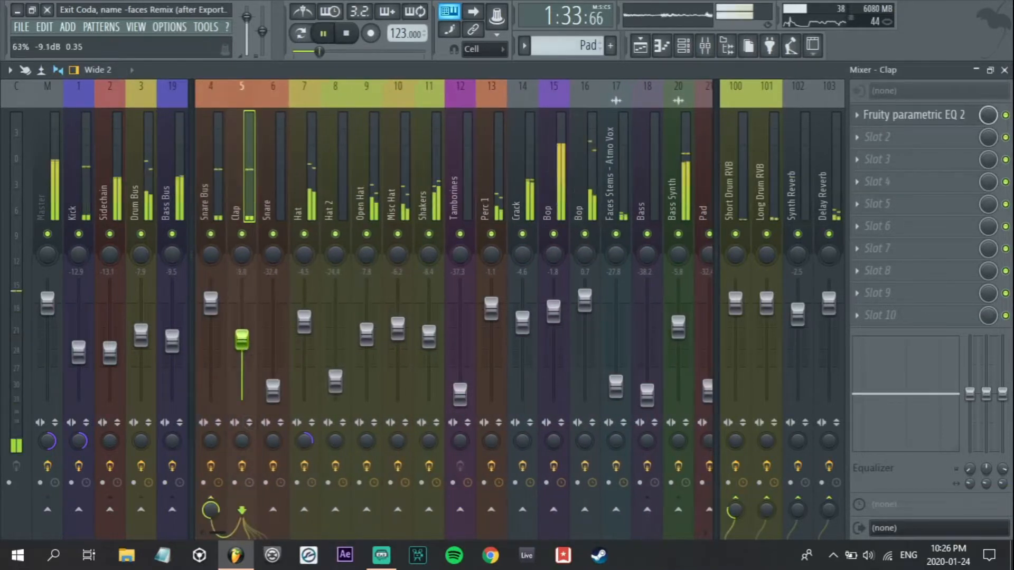
drag(273, 390, 273, 390)
drag(251, 343, 251, 329)
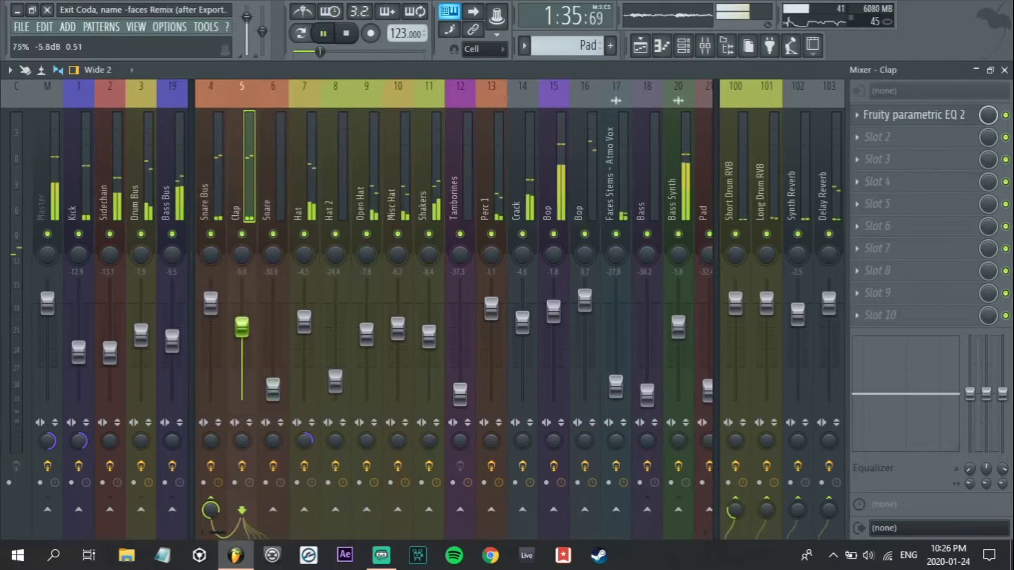
drag(273, 390, 255, 327)
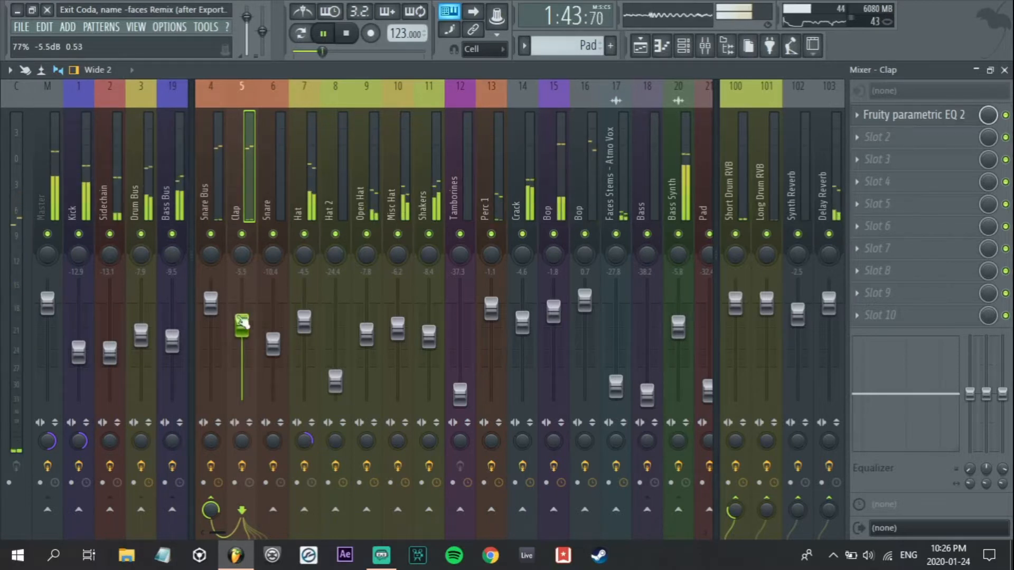
Mute the Sidechain, Drum Bus and Bass Bus tracks, stop playback and pull the Clap fader down to its minimum
drag(111, 235, 172, 233)
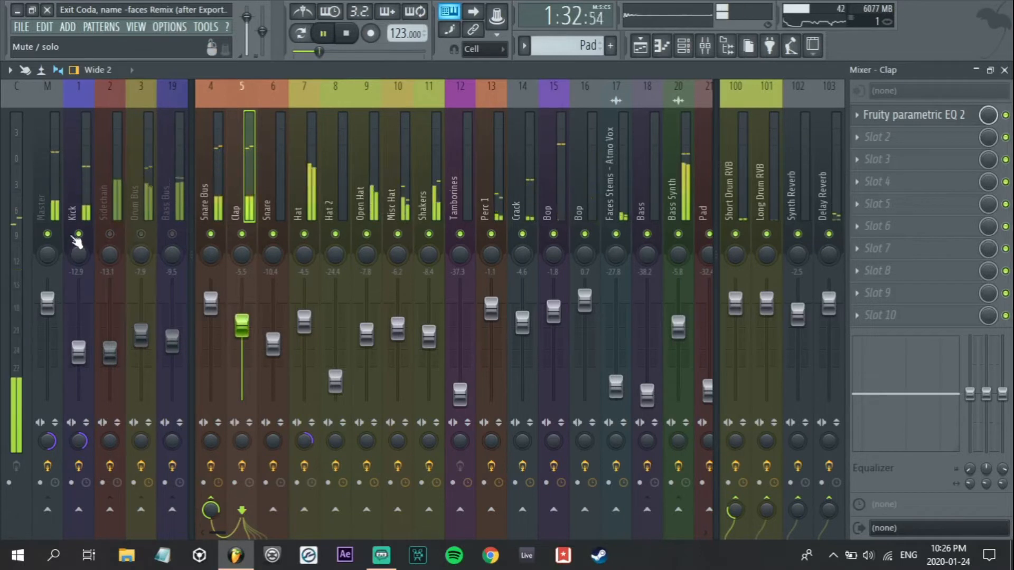
key(space)
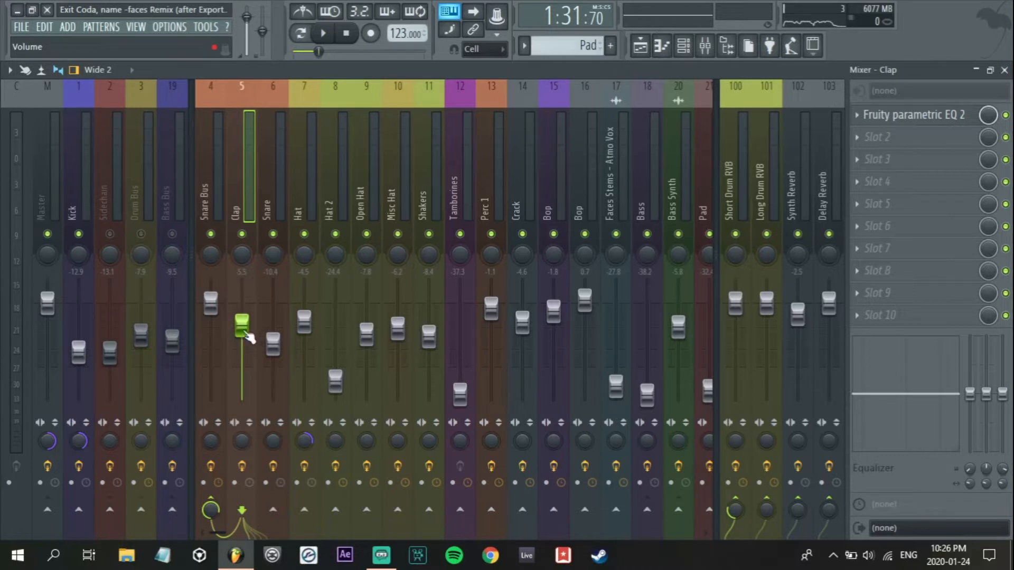
drag(246, 335, 243, 347)
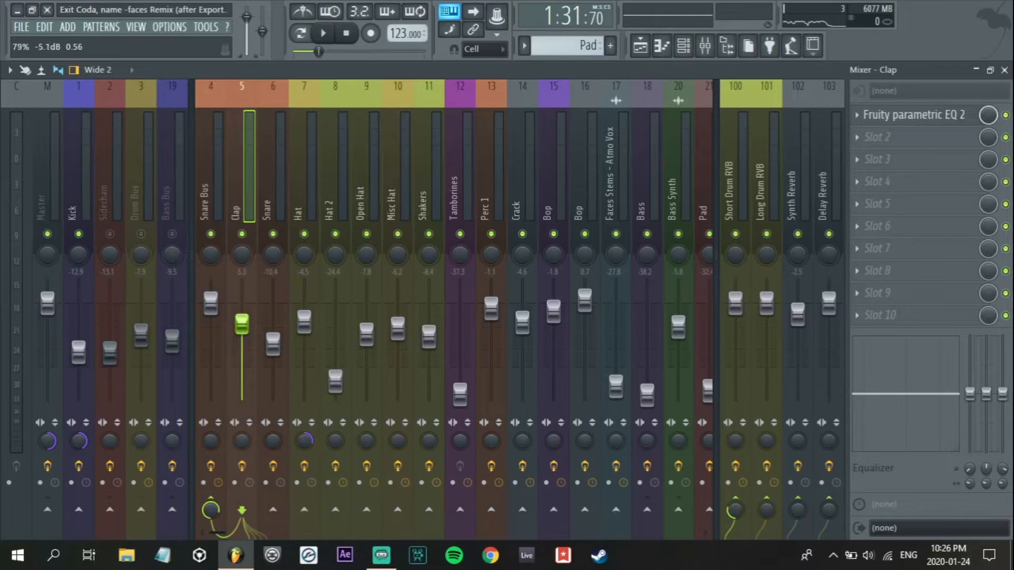
drag(247, 346, 243, 390)
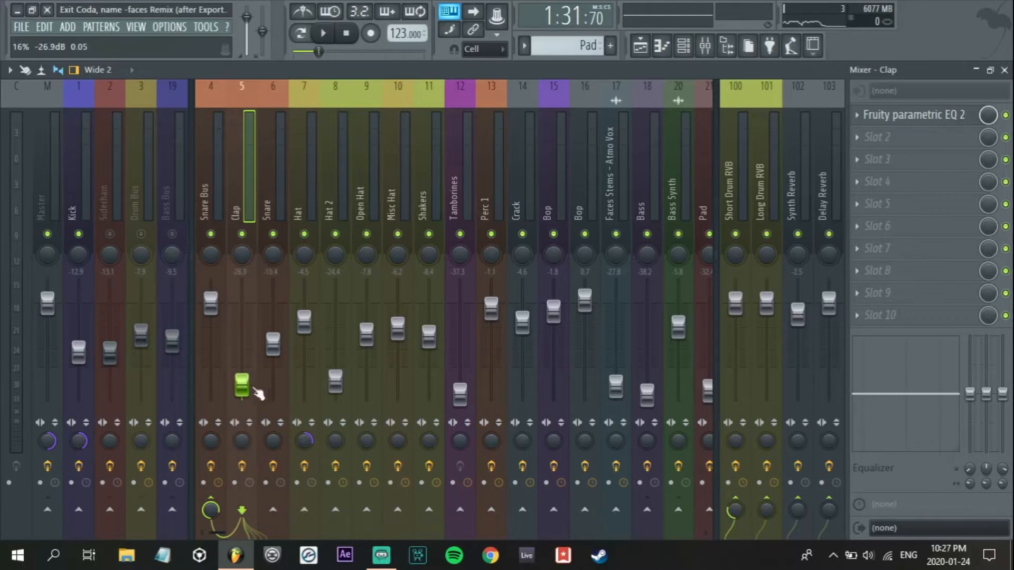
drag(249, 391, 248, 400)
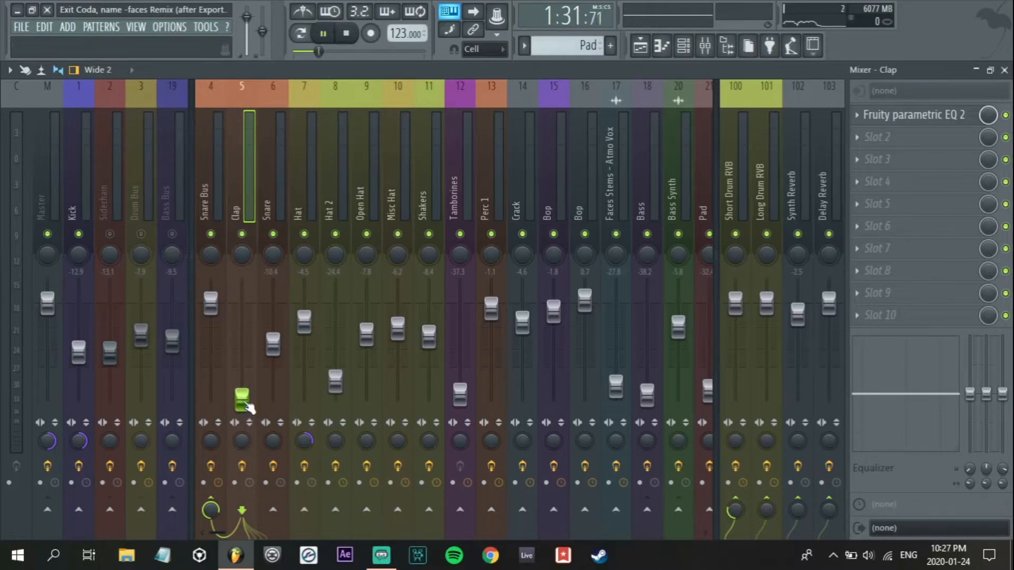
Bring the Clap track back up to -4.7 dB against playback from about 2:14, with Sidechain, Drum Bus and Bass Bus unmuted
drag(249, 408, 242, 320)
key(space)
drag(323, 51, 330, 51)
key(space)
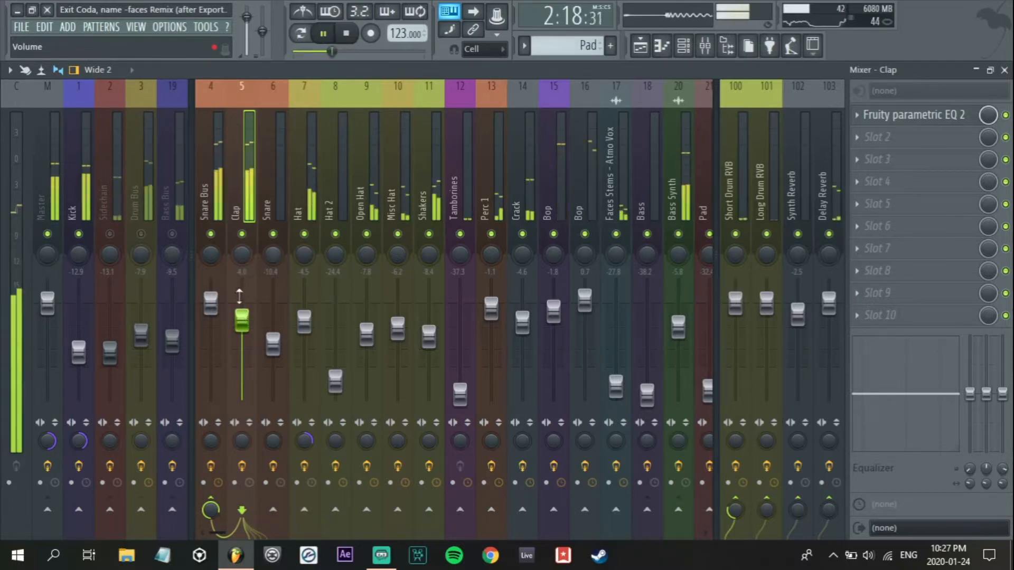
key(space)
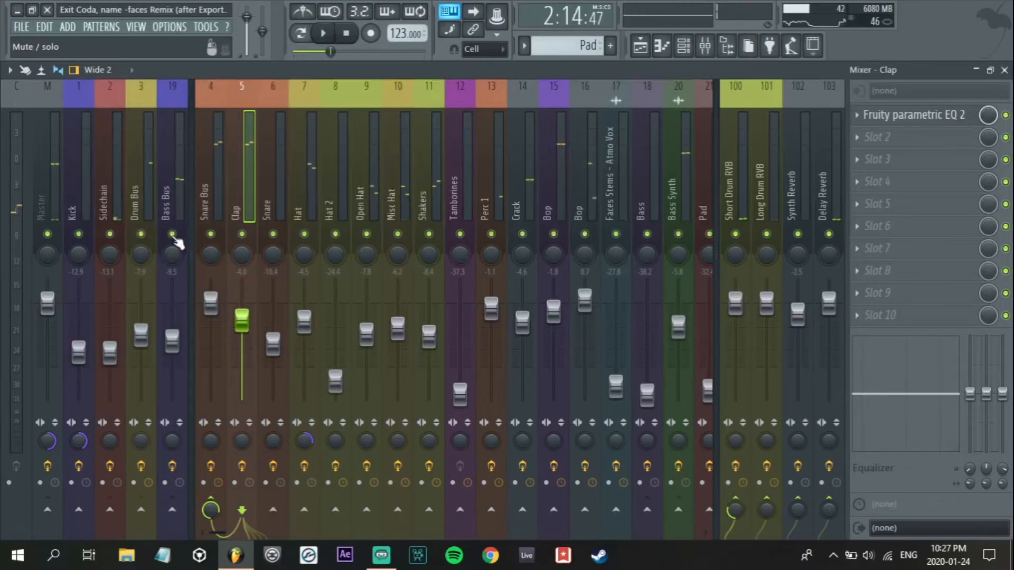
drag(243, 329, 243, 326)
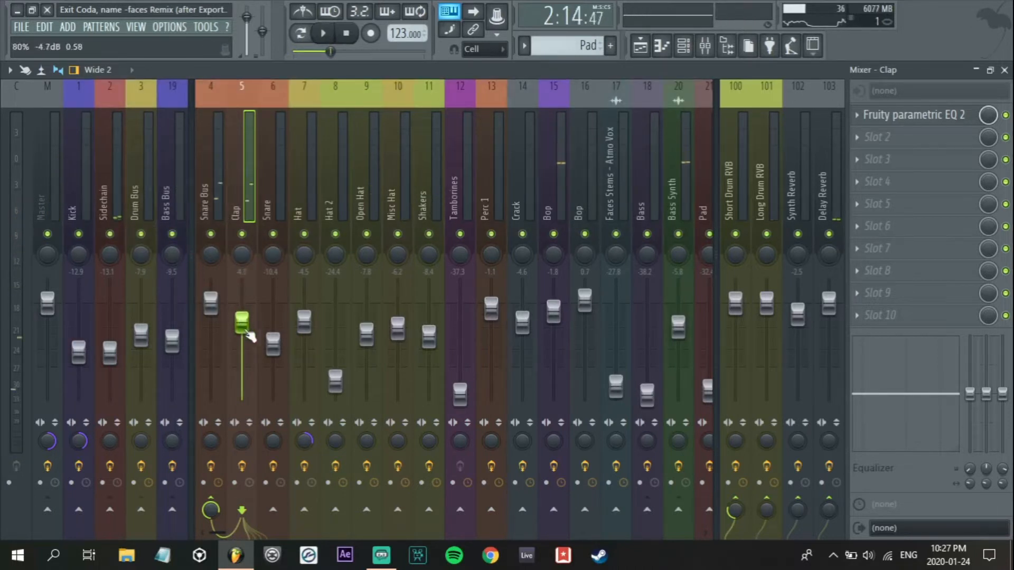
Compare the effects and routing of the Kick, Sidechain, Drum Bus and Bass Bus mixer tracks
click(89, 196)
click(167, 202)
click(110, 199)
click(146, 198)
click(168, 198)
click(117, 195)
click(165, 201)
click(108, 195)
click(78, 196)
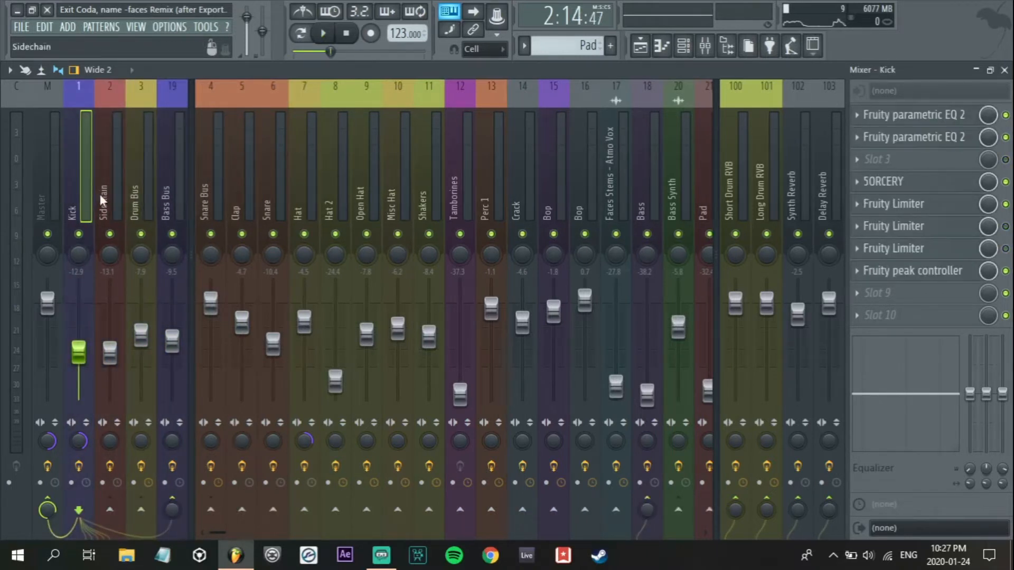
click(112, 191)
click(168, 197)
click(90, 193)
click(168, 193)
click(111, 193)
click(77, 192)
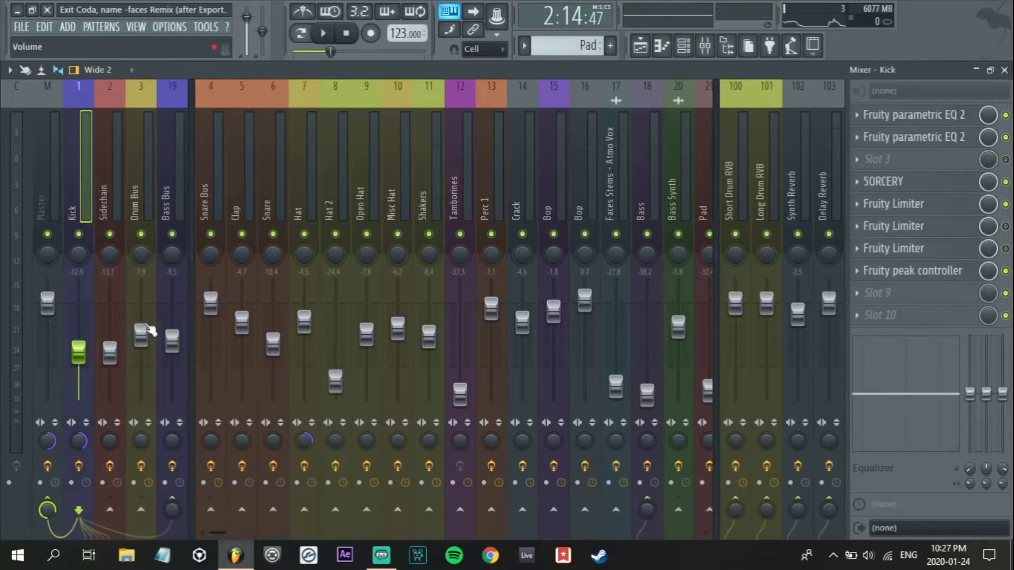
Go through the Bass Bus, Sidechain and Drum Bus tracks again, examining each one's inserts, and finish on the Kick track
click(184, 194)
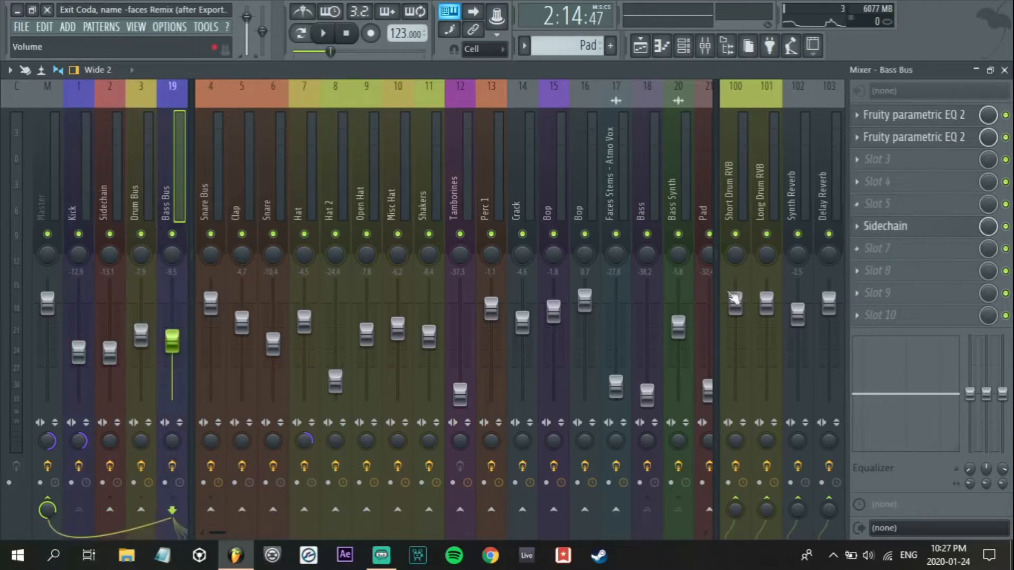
click(111, 191)
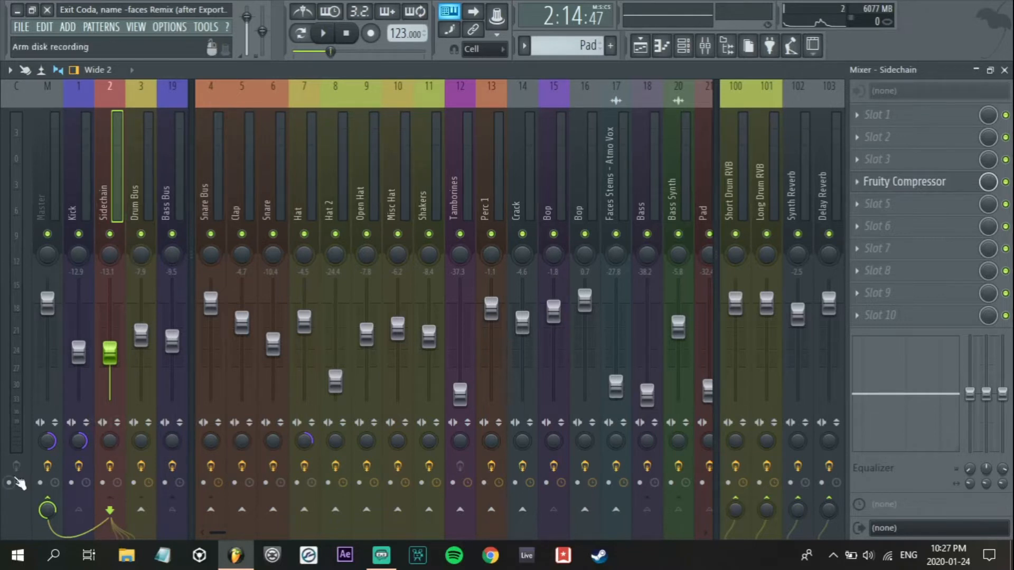
click(135, 179)
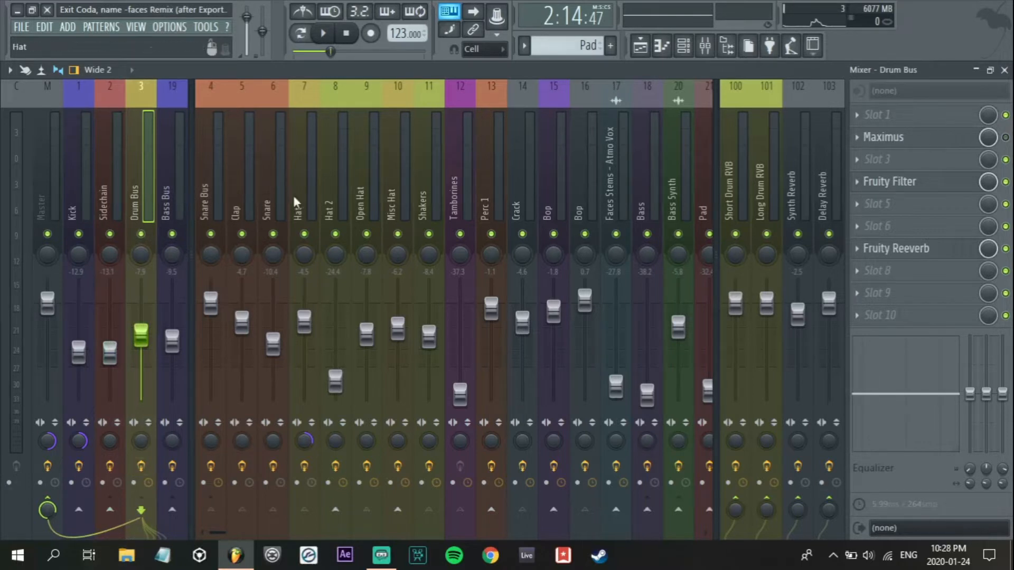
click(169, 174)
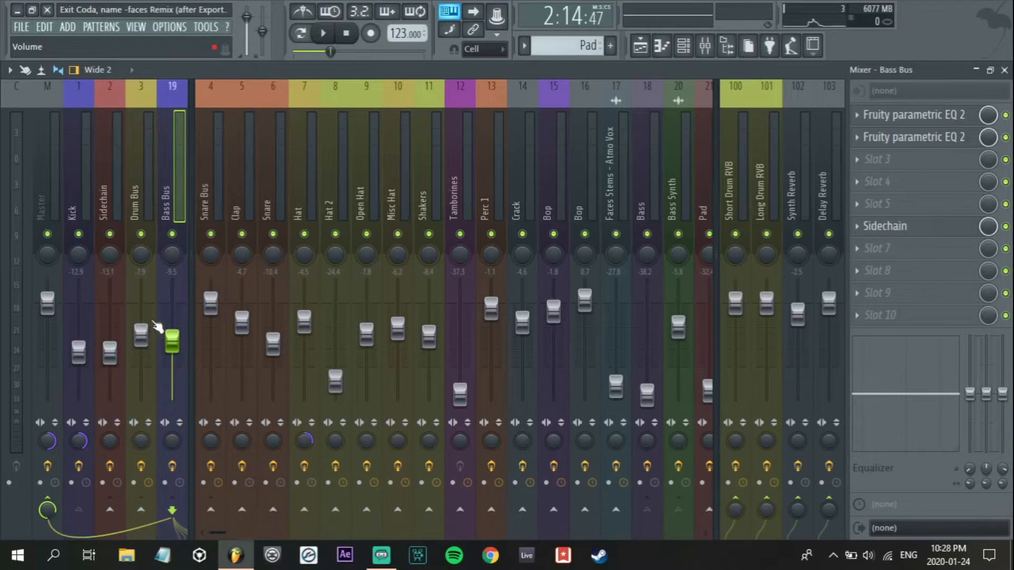
click(138, 207)
click(111, 208)
click(168, 205)
click(107, 206)
click(82, 201)
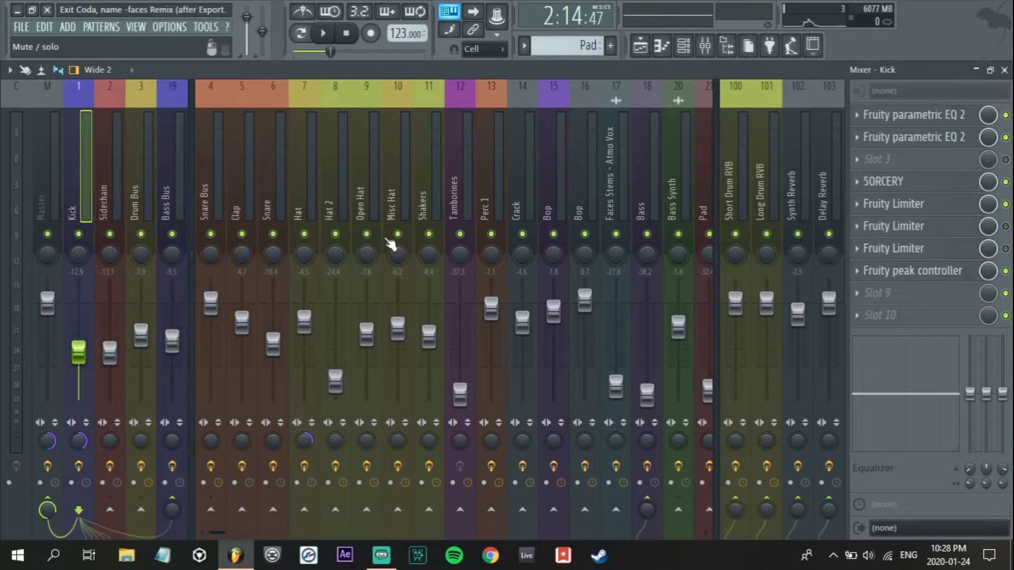
Select the Clap track and play the full mix from about 2:14 to judge its level
click(244, 296)
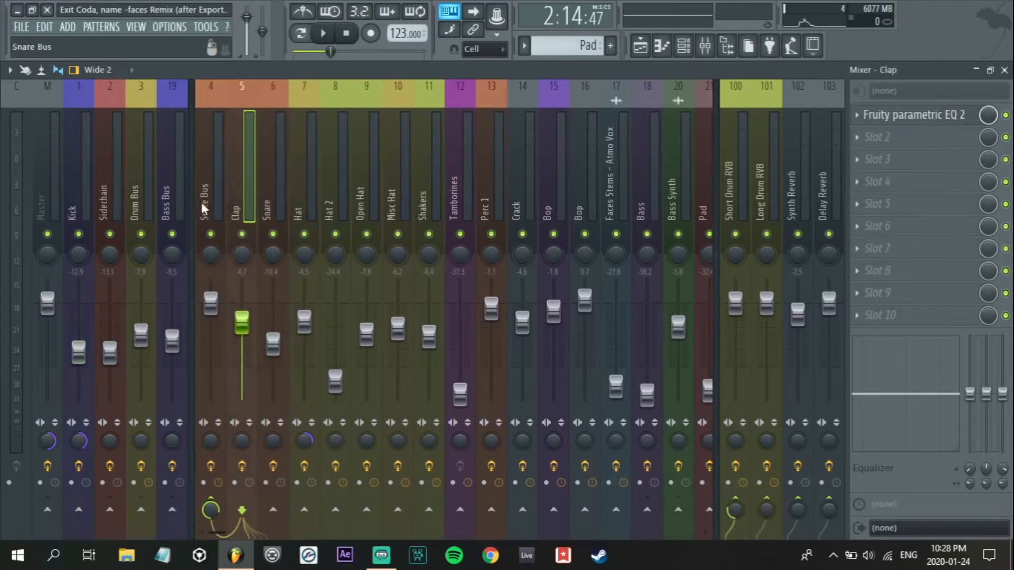
key(Right)
click(254, 189)
key(space)
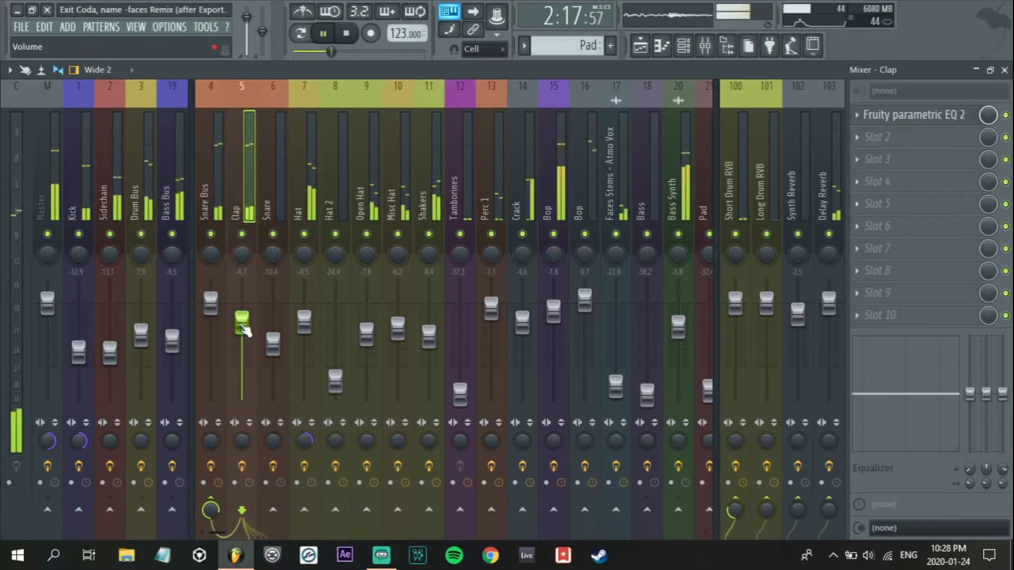
key(space)
Pull the Clap fader down to its minimum and bring it back up to -4.8 dB by ear
drag(244, 329, 249, 408)
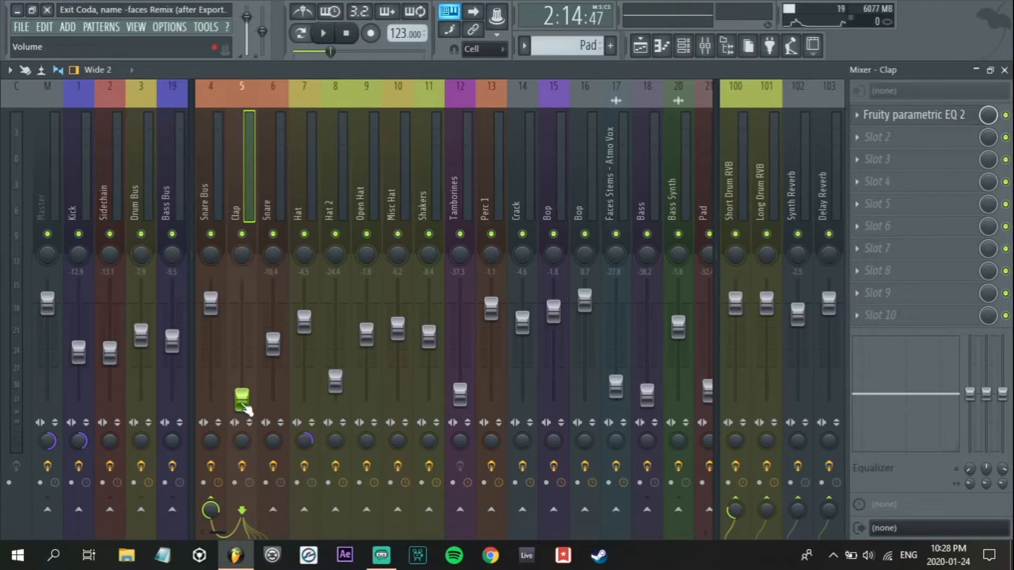
drag(246, 410, 246, 329)
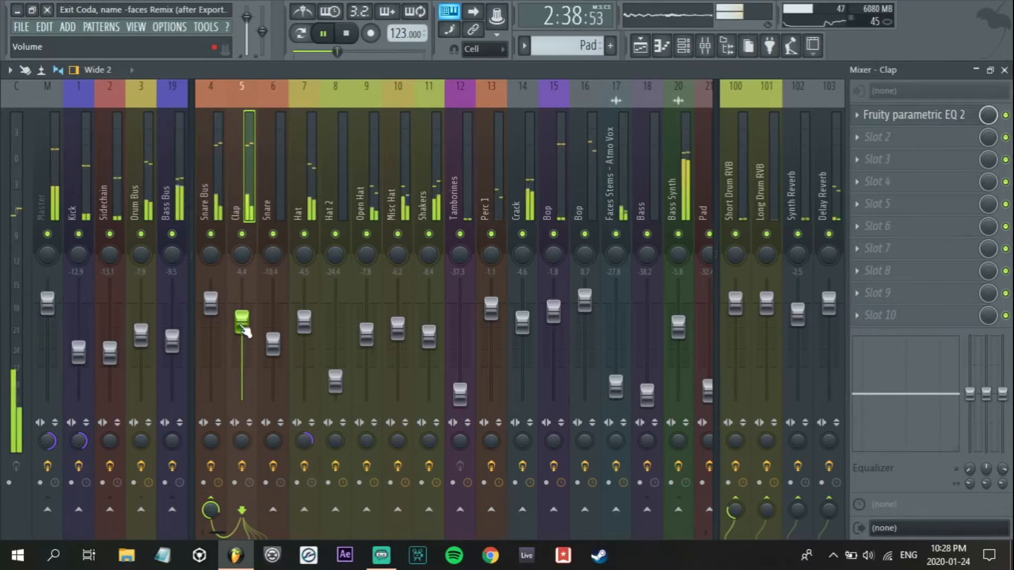
drag(244, 330, 244, 332)
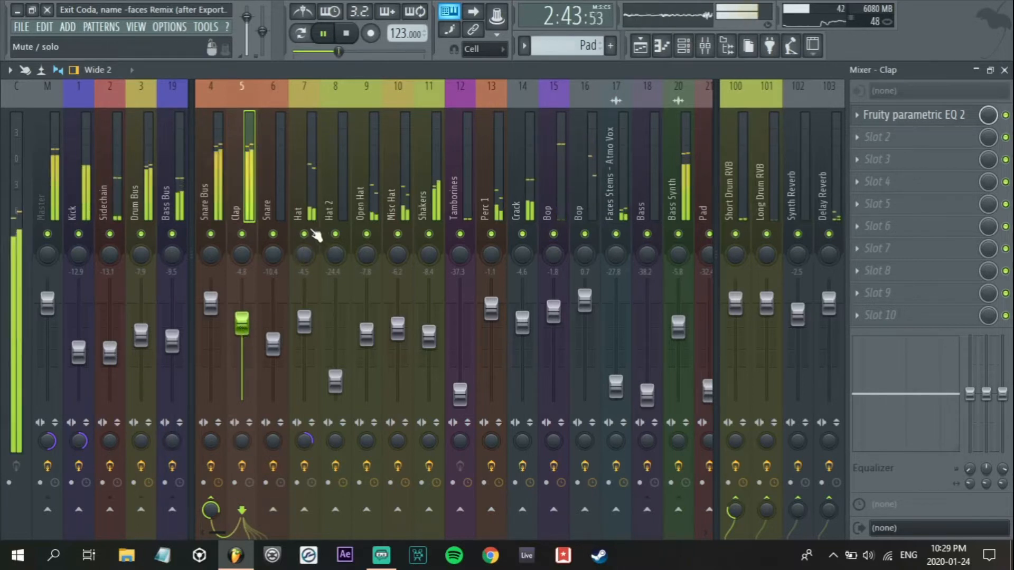
Solo the Hat track, raise the Drum Bus to -6.3 dB and set the Hat to -3.7 dB
right_click(304, 234)
key(space)
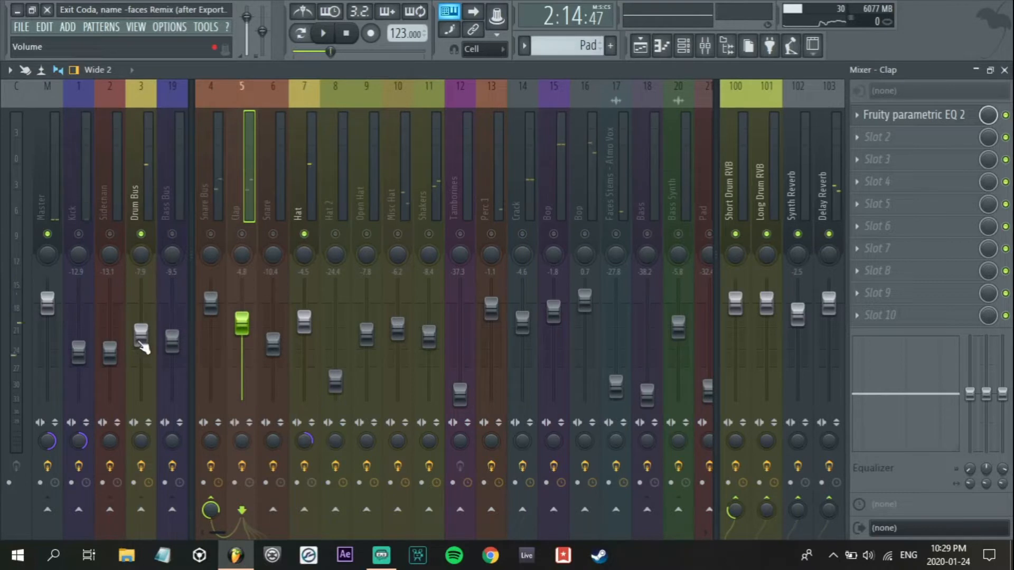
scroll(150, 339, up, 2)
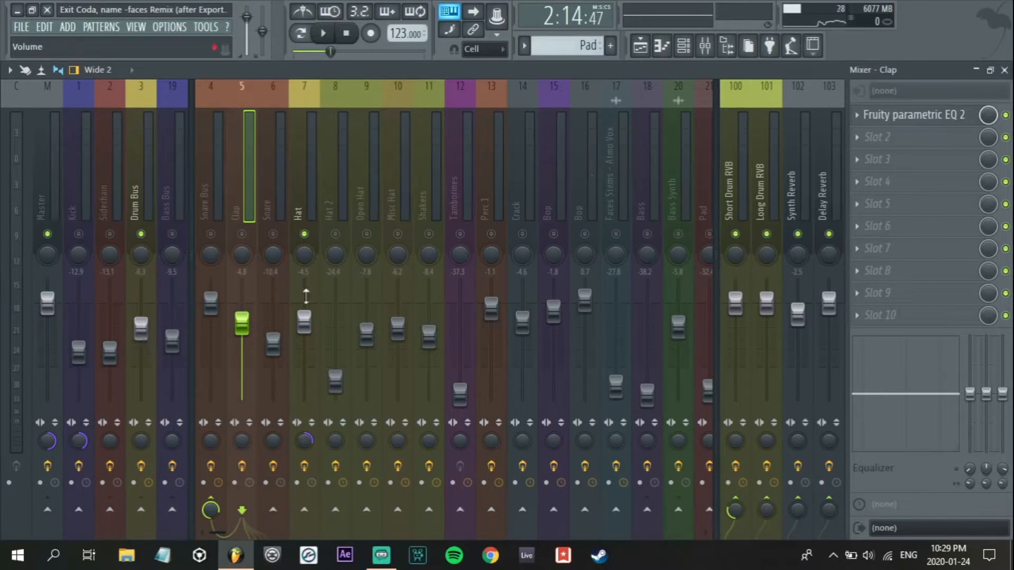
scroll(312, 320, up, 2)
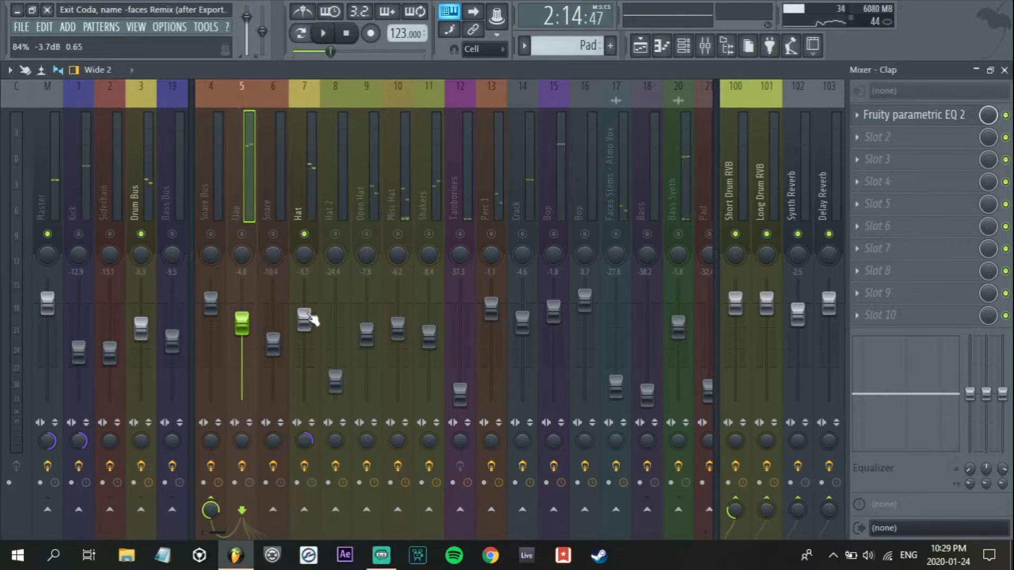
Lower the Clap track to -6.3 dB, checking it in solo and against the full mix
scroll(243, 321, down, 1)
right_click(245, 234)
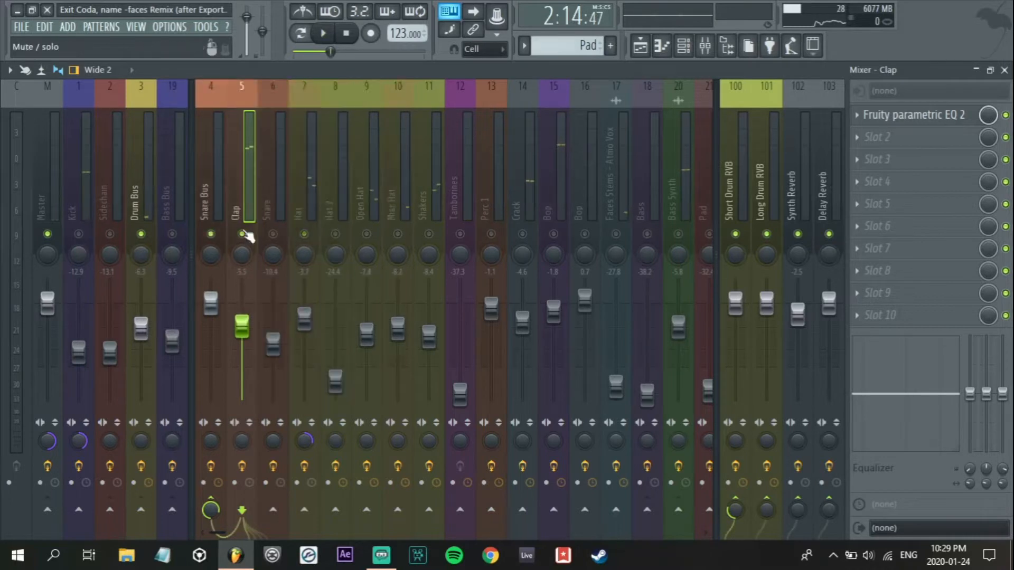
right_click(245, 234)
key(space)
scroll(248, 328, down, 1)
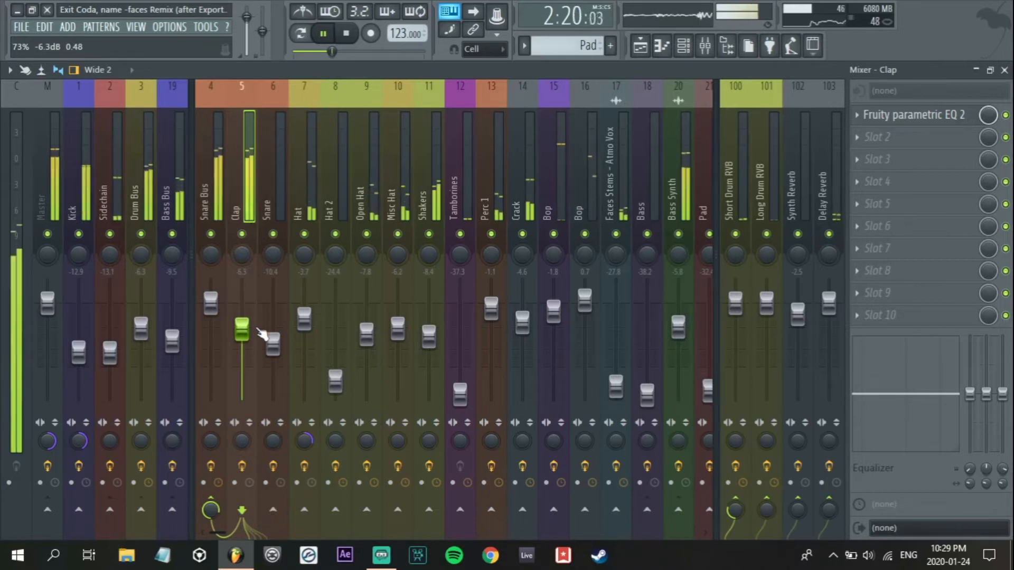
key(space)
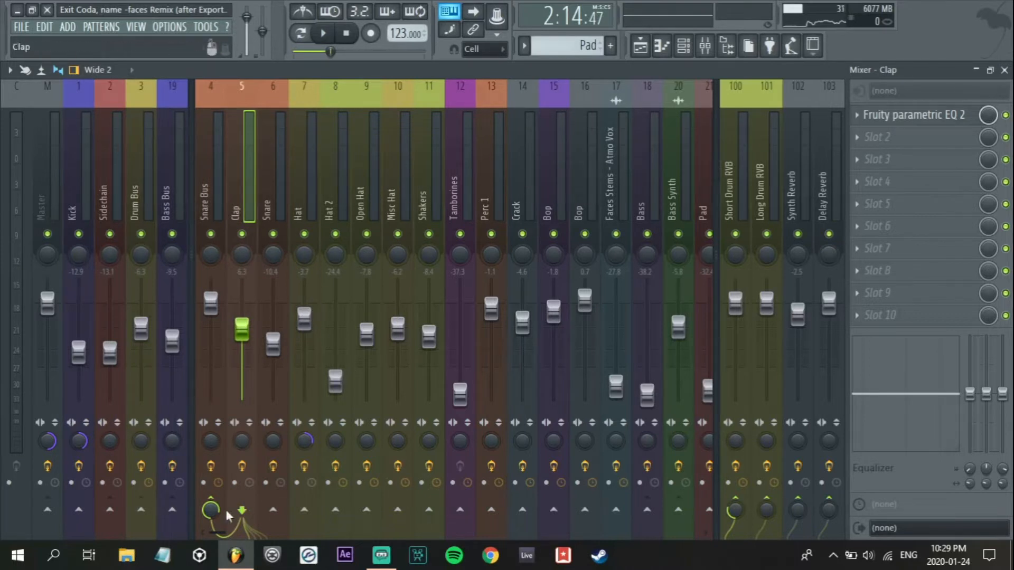
key(space)
key(space)
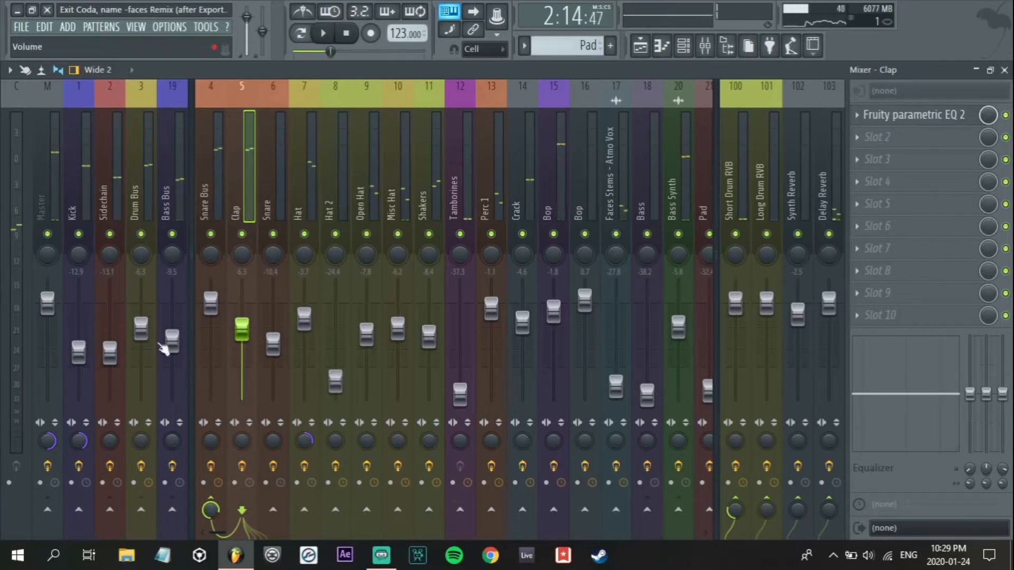
Audition the Hat, Open Hat, Misc Hat and Shakers tracks in solo one after the other, ending on the Hat
right_click(304, 234)
key(space)
right_click(365, 234)
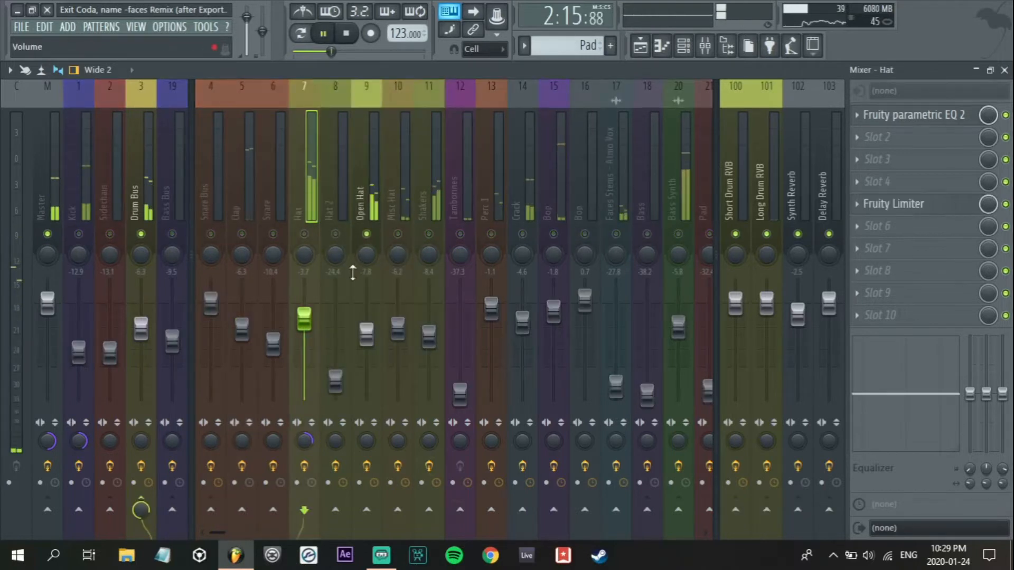
right_click(398, 233)
right_click(429, 234)
right_click(304, 233)
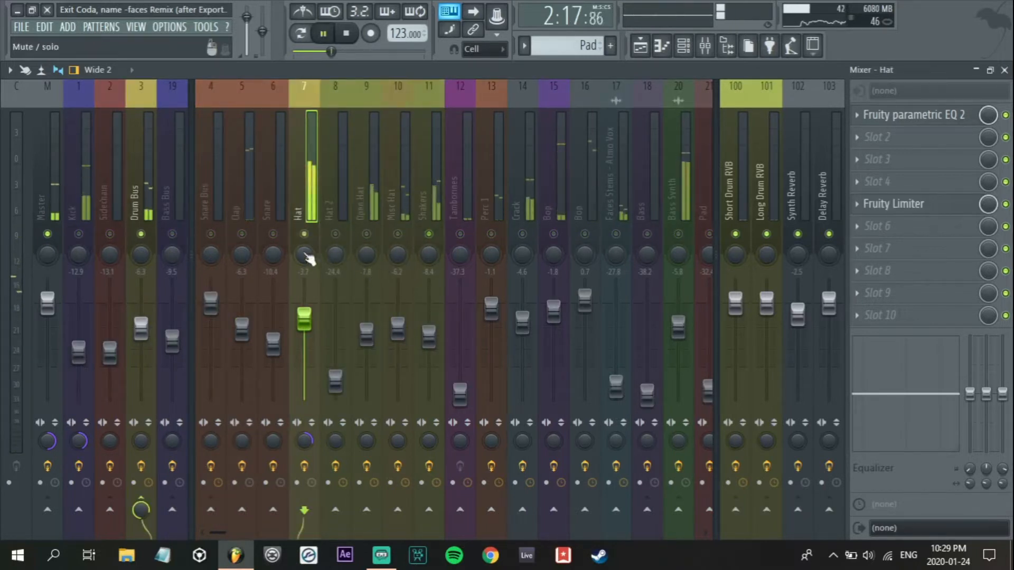
Take the Hat track out of solo and open its Fruity Parametric EQ 2
key(space)
right_click(304, 233)
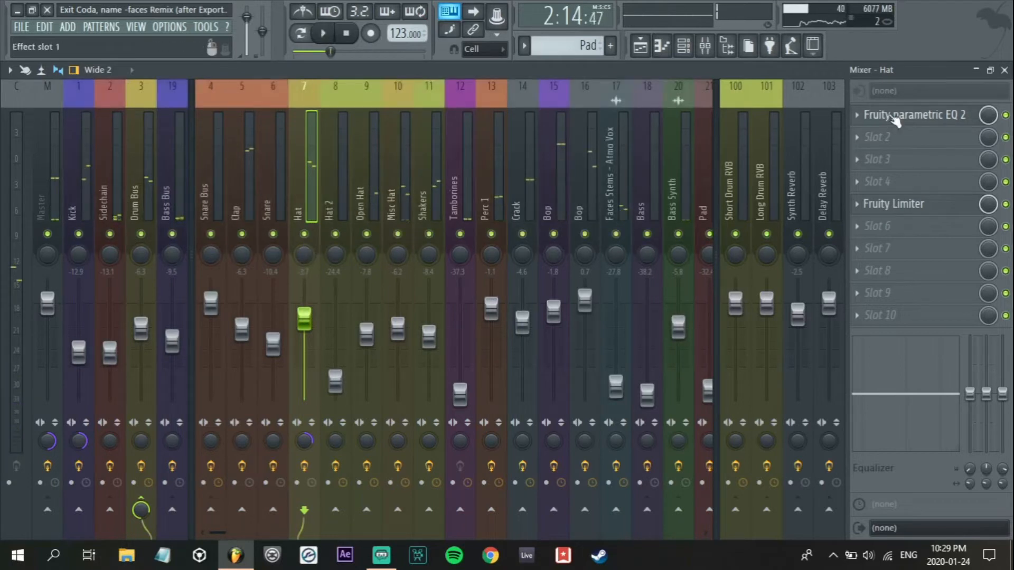
click(897, 115)
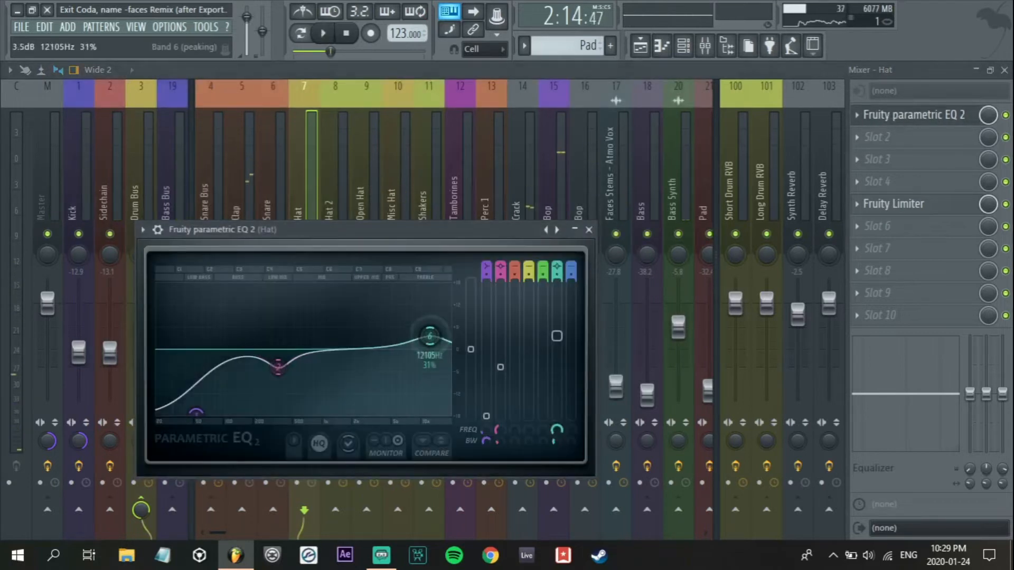
Lower the Hat EQ's band 6 boost near 12 kHz and check it briefly in playback
drag(429, 337, 411, 345)
key(space)
key(space)
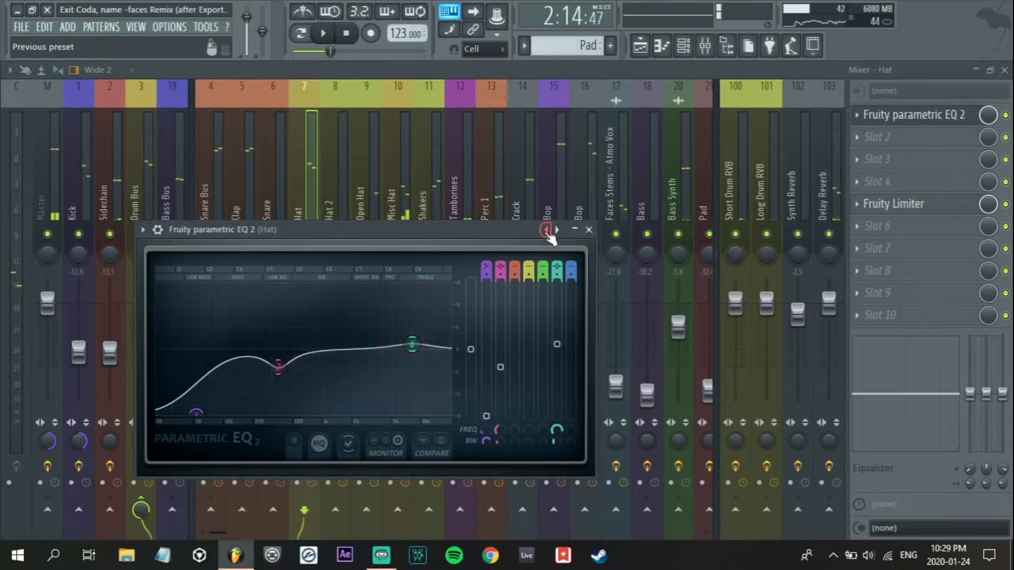
Load the Default preset in the Hat's EQ, drag band 1 down as a low cut and pull band 6 down at the high end
click(546, 230)
right_click(546, 229)
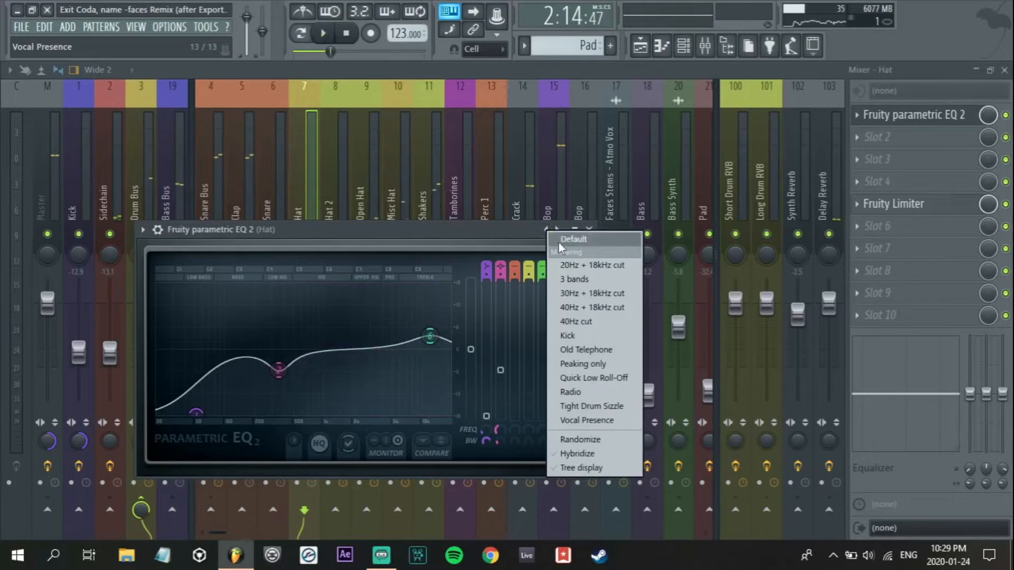
click(564, 236)
key(space)
drag(211, 349, 272, 412)
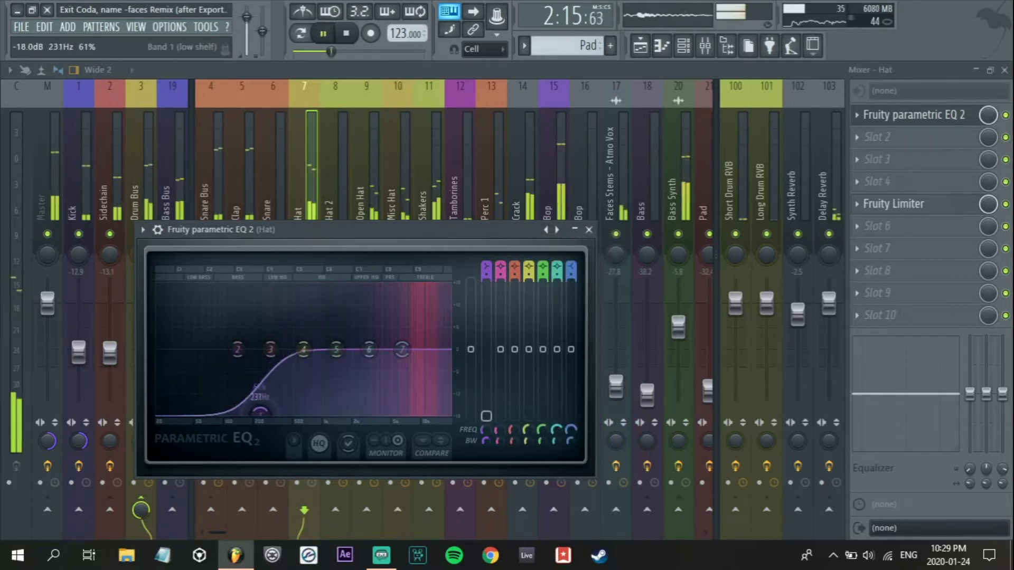
drag(371, 350, 448, 383)
click(588, 230)
key(space)
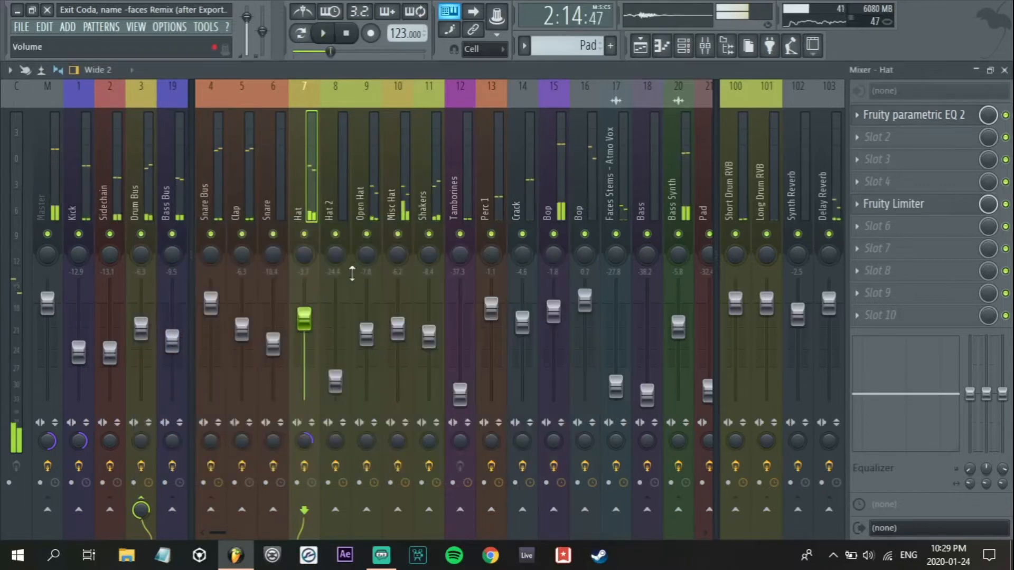
Examine the Hat's Fruity Limiter compression while the mix plays, and close the plugin
click(955, 204)
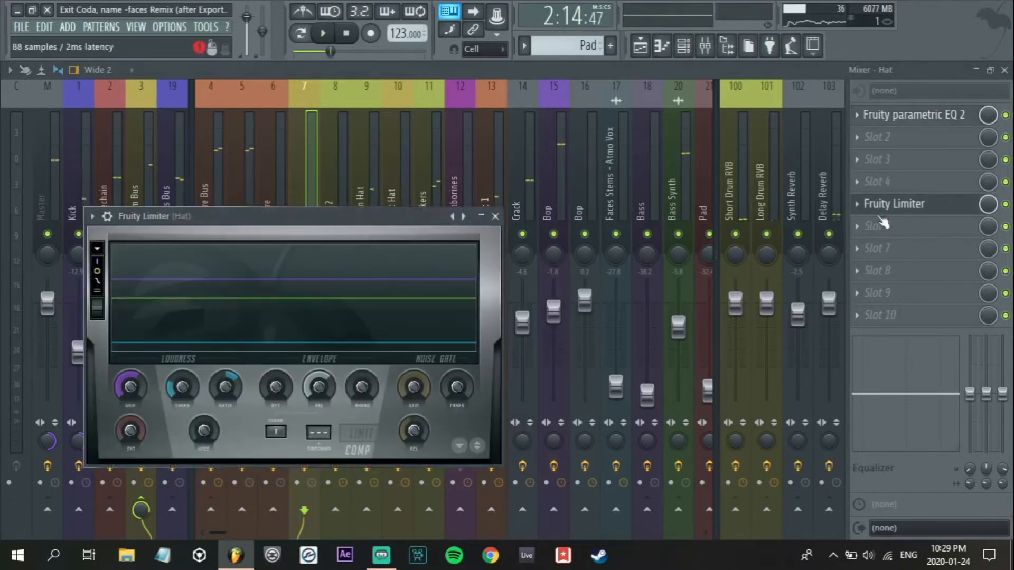
key(space)
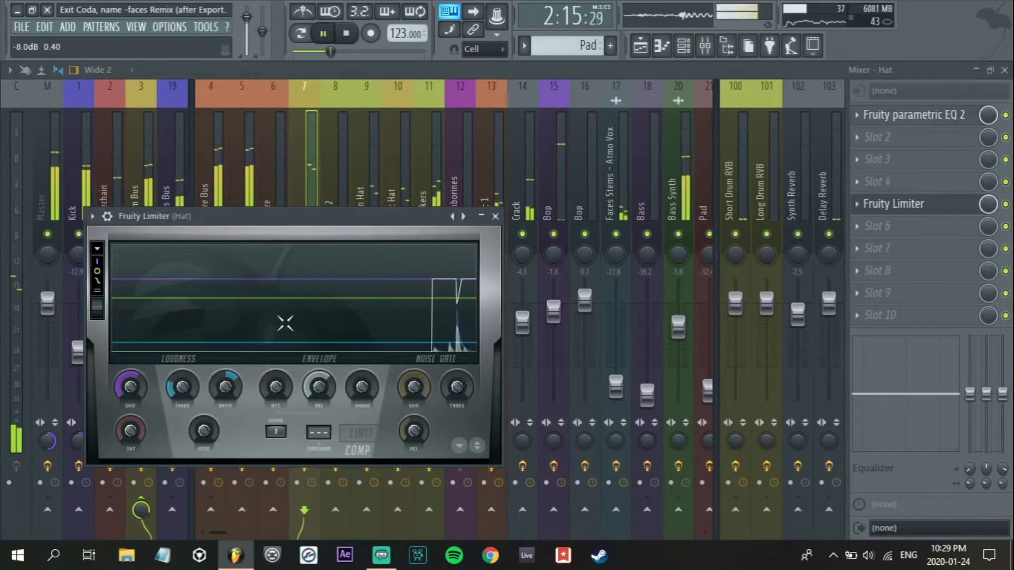
key(space)
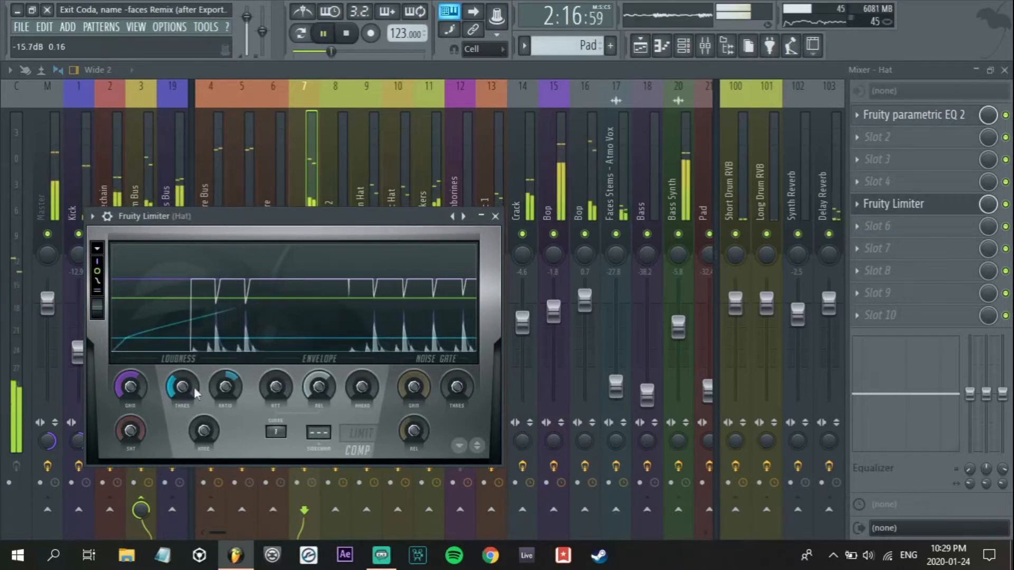
key(space)
key(Escape)
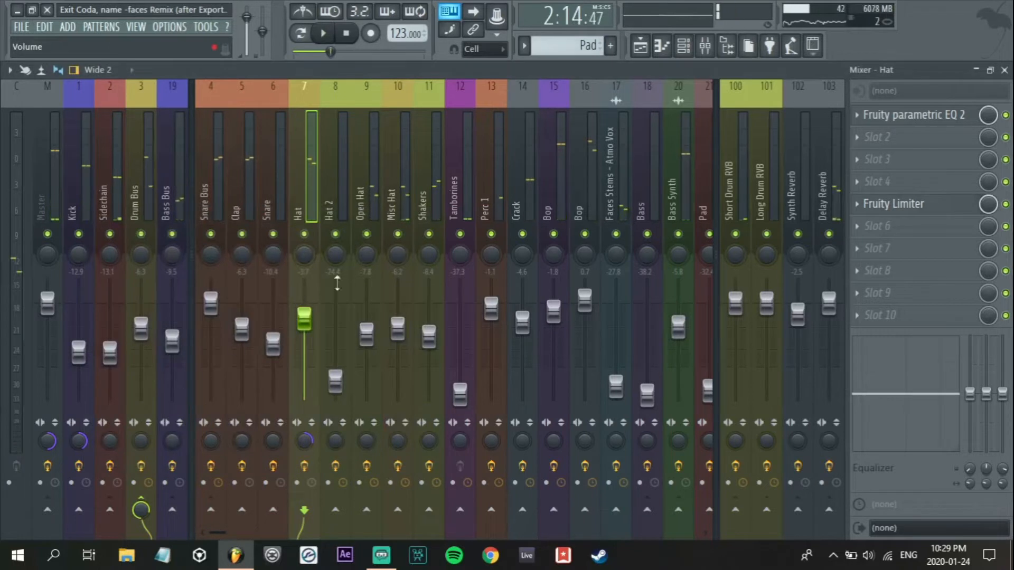
Raise the Tamborines track to about -9 dB and listen to it in the mix
drag(460, 394, 460, 340)
key(space)
key(space)
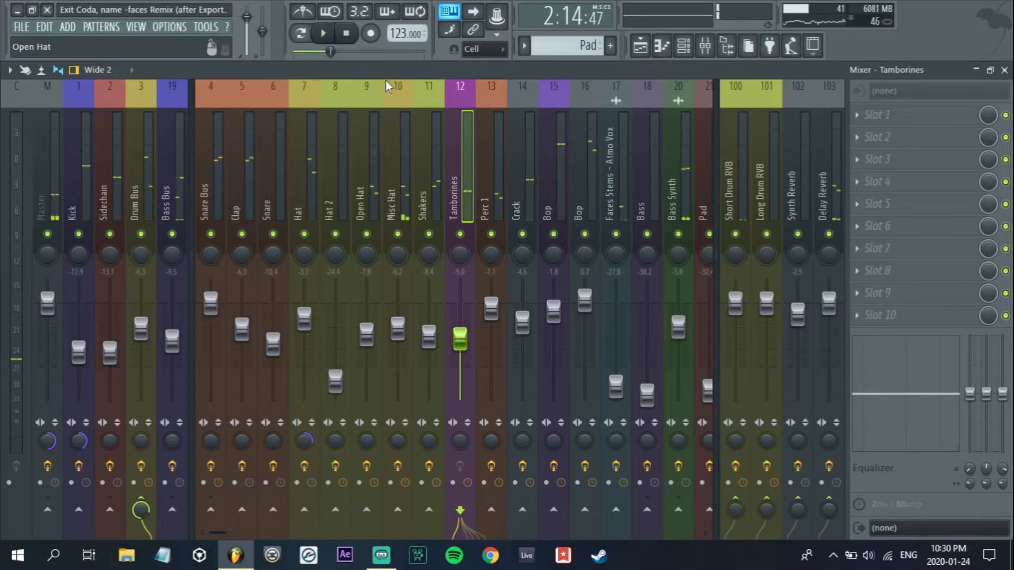
Move the song position to about 2:38 in the playlist and play from there
key(F5)
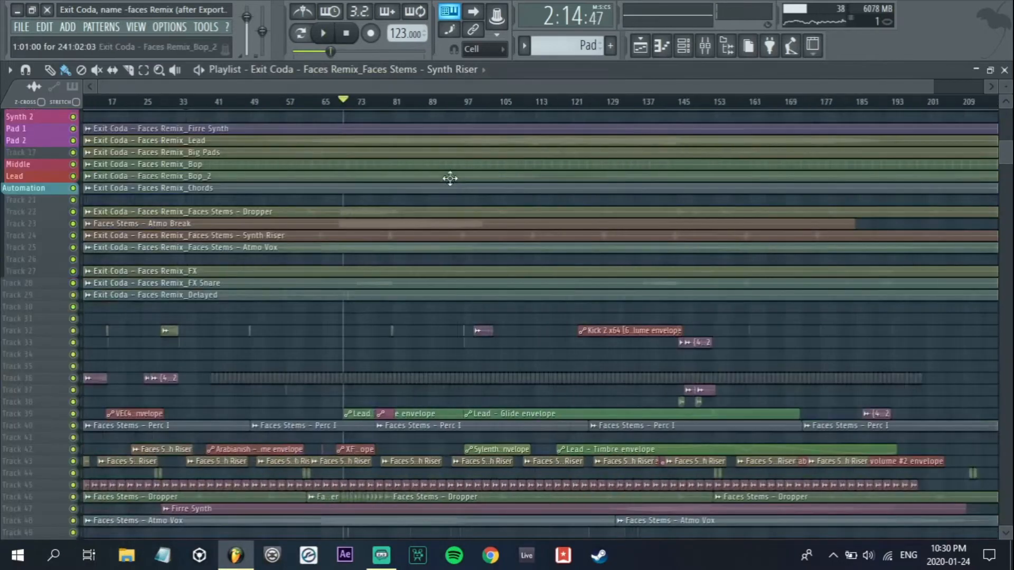
scroll(276, 144, up, 5)
scroll(388, 105, up, 6)
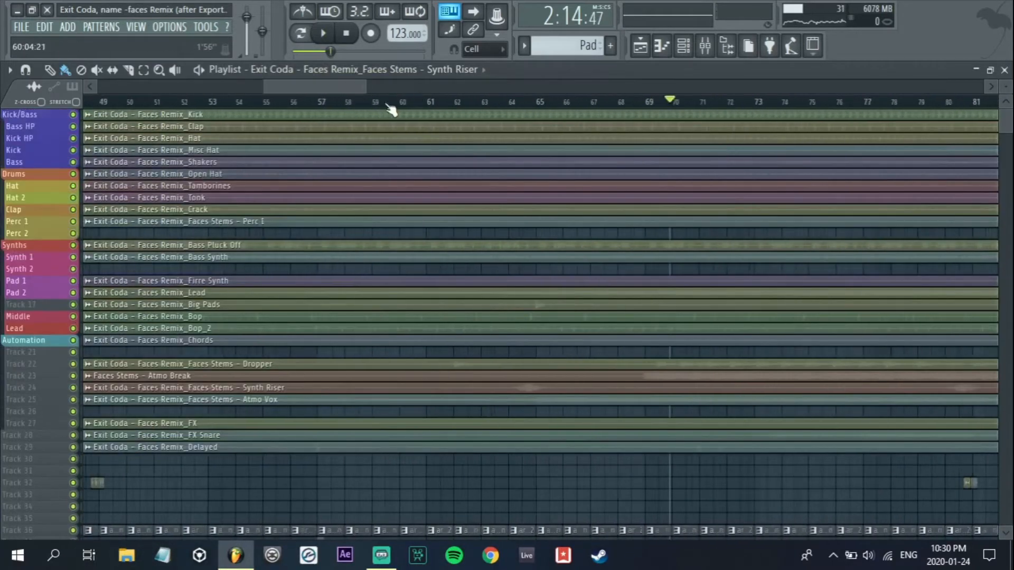
scroll(610, 175, down, 4)
drag(711, 100, 764, 106)
key(space)
Return to the mixer and set the Tamborines level to -1.4 dB while listening to the mix
click(724, 49)
key(space)
drag(460, 340, 460, 309)
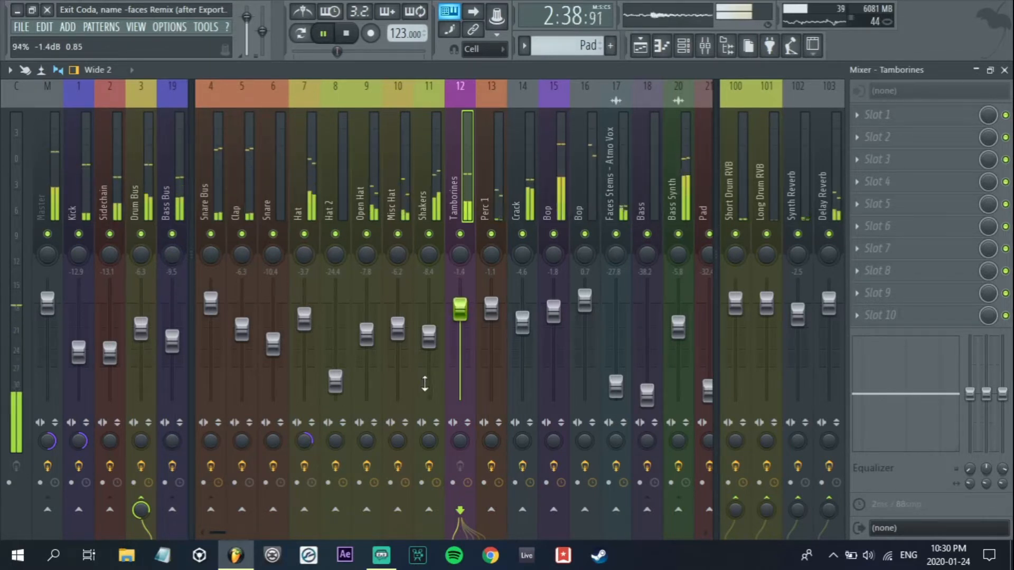
key(space)
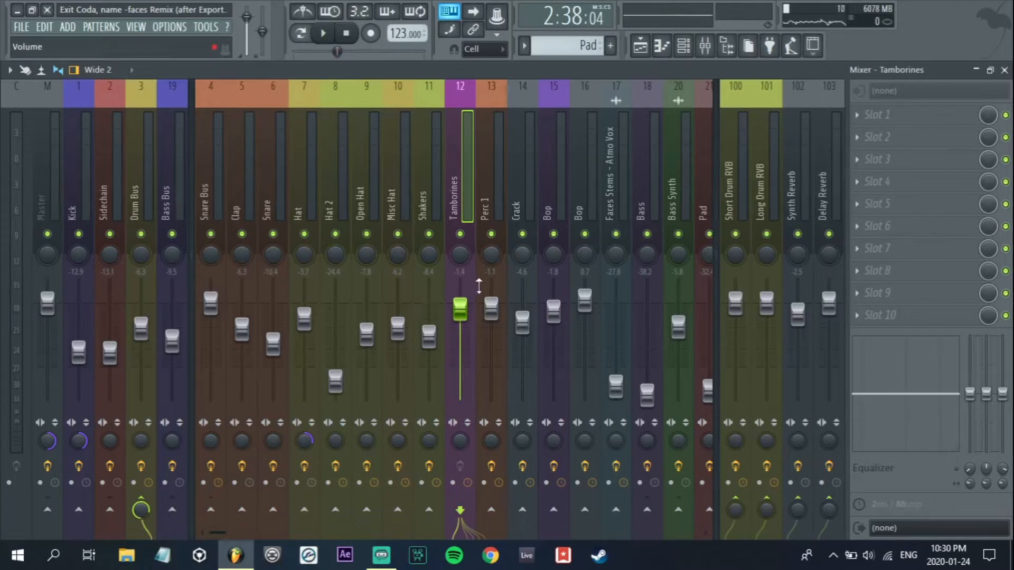
Solo Perc 1, reset its volume to the default 0 dB and check it against the full mix
drag(222, 533, 228, 536)
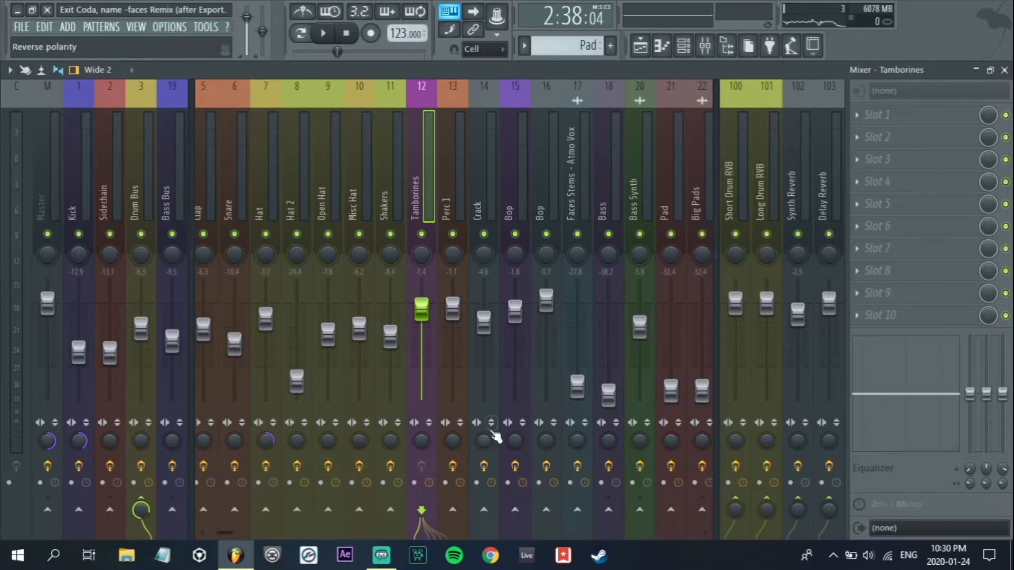
drag(230, 534, 256, 539)
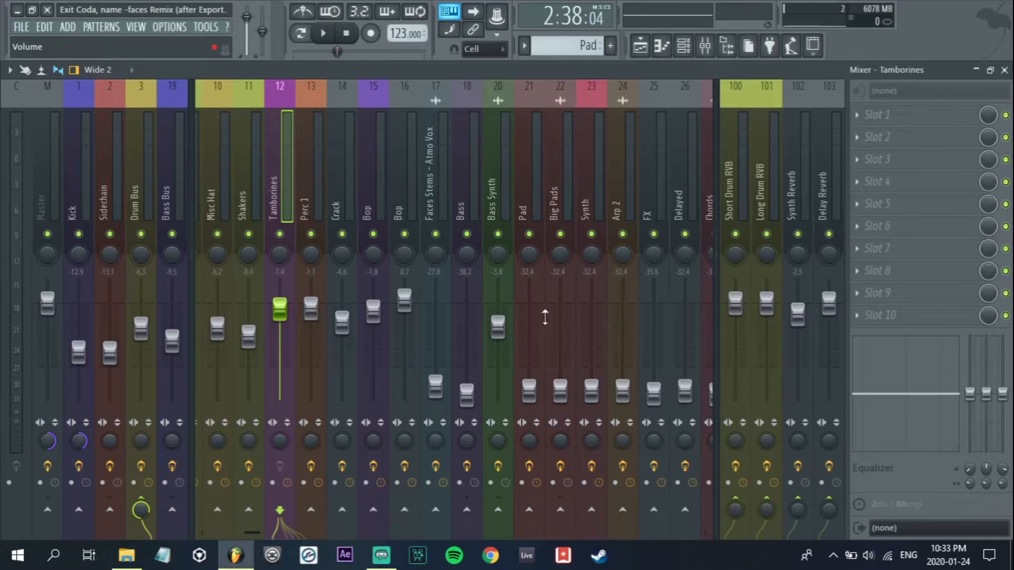
key(space)
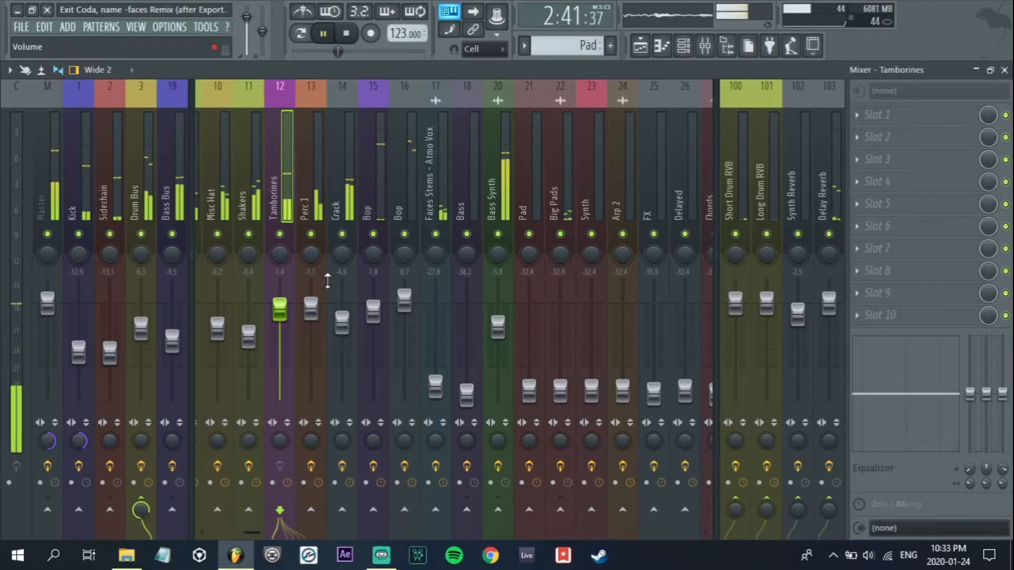
key(space)
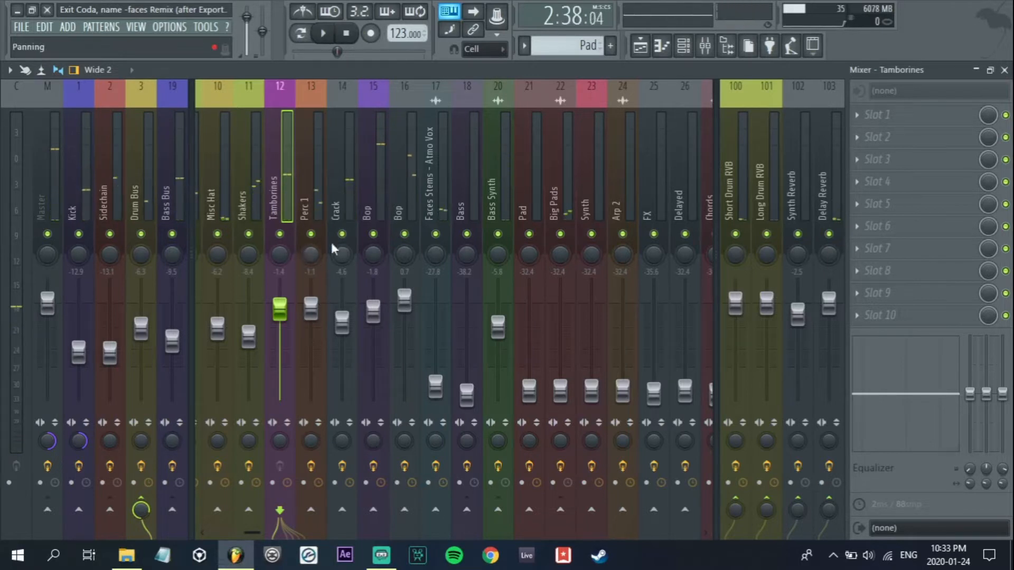
right_click(315, 234)
key(space)
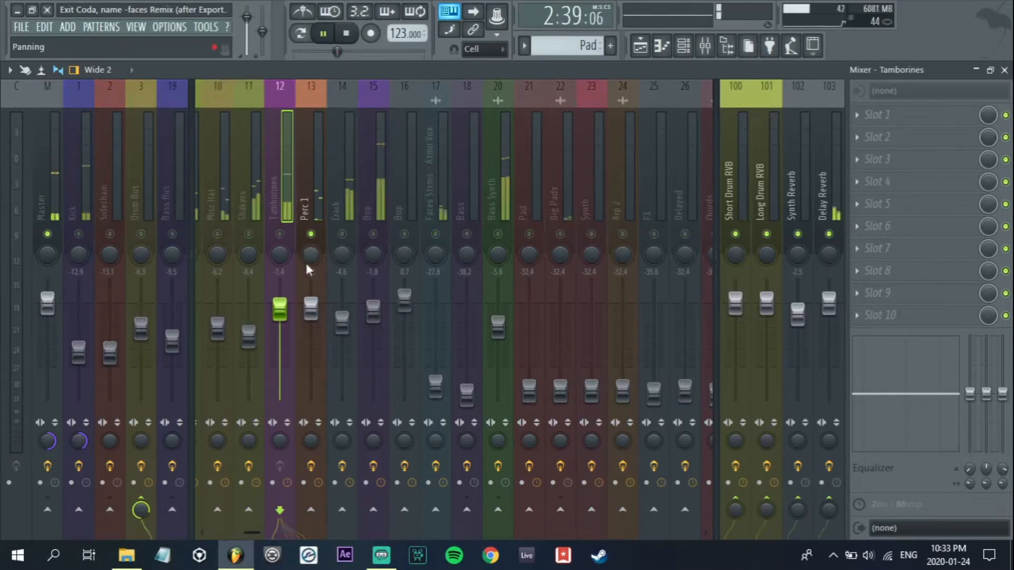
right_click(315, 304)
click(321, 313)
right_click(311, 234)
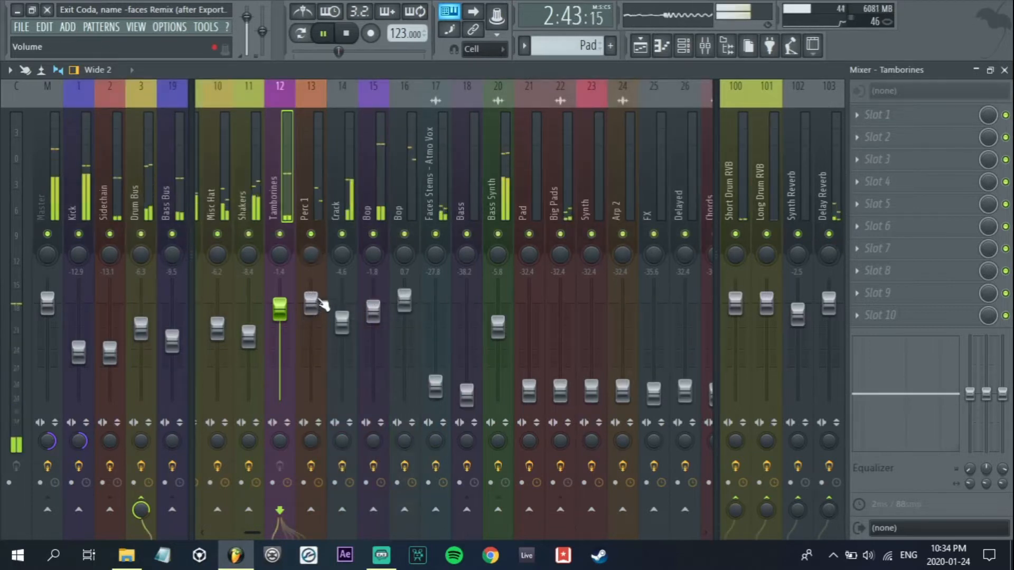
key(space)
Route Perc 1 to the Drum Bus instead of the Master and audition it in solo
click(321, 306)
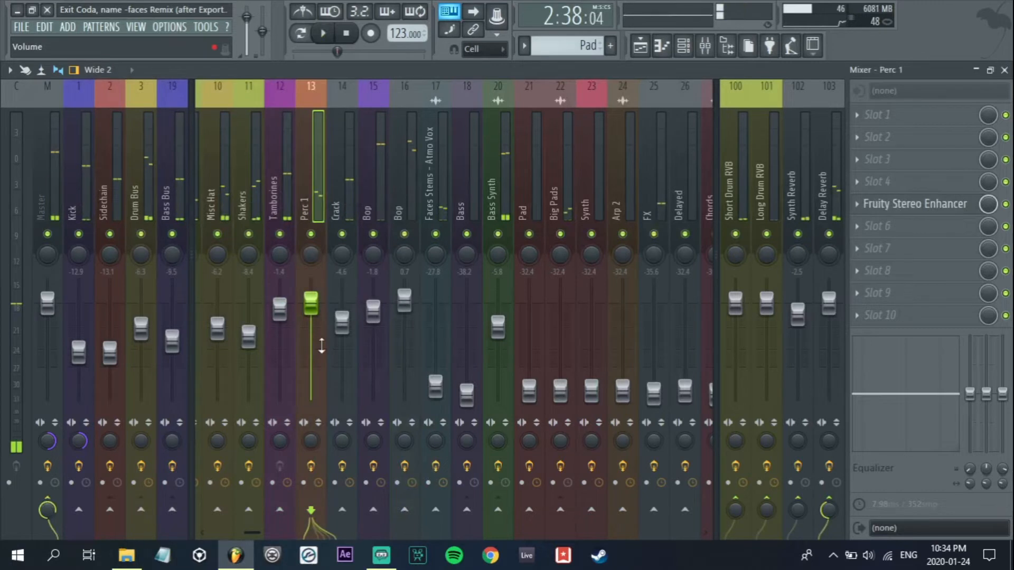
click(45, 505)
click(141, 509)
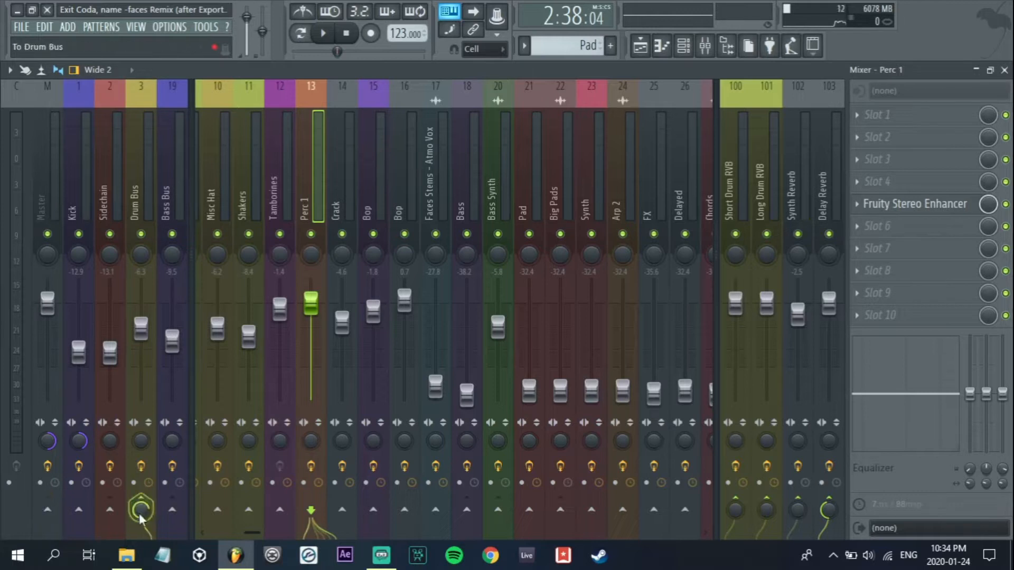
click(281, 198)
click(314, 316)
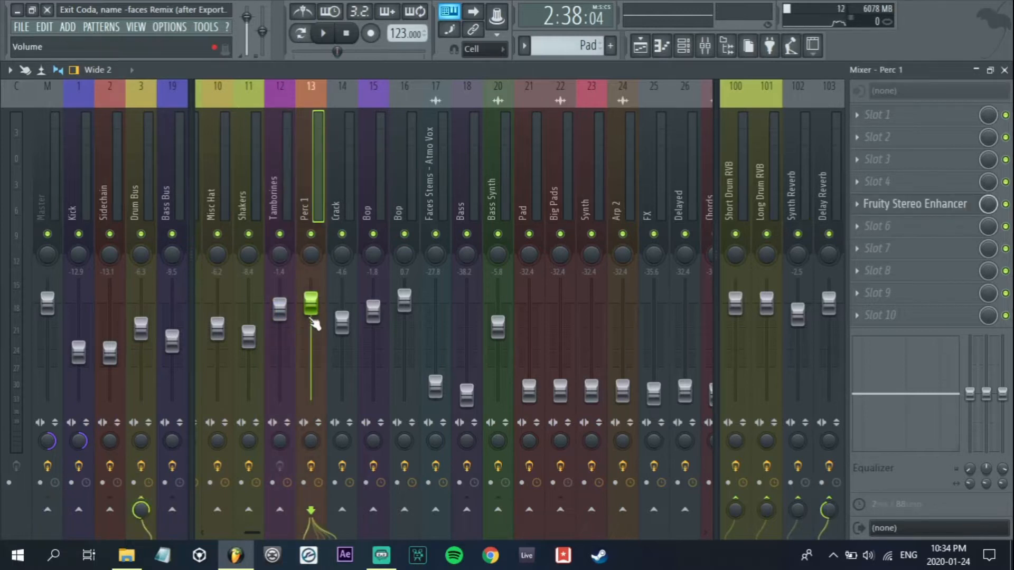
key(space)
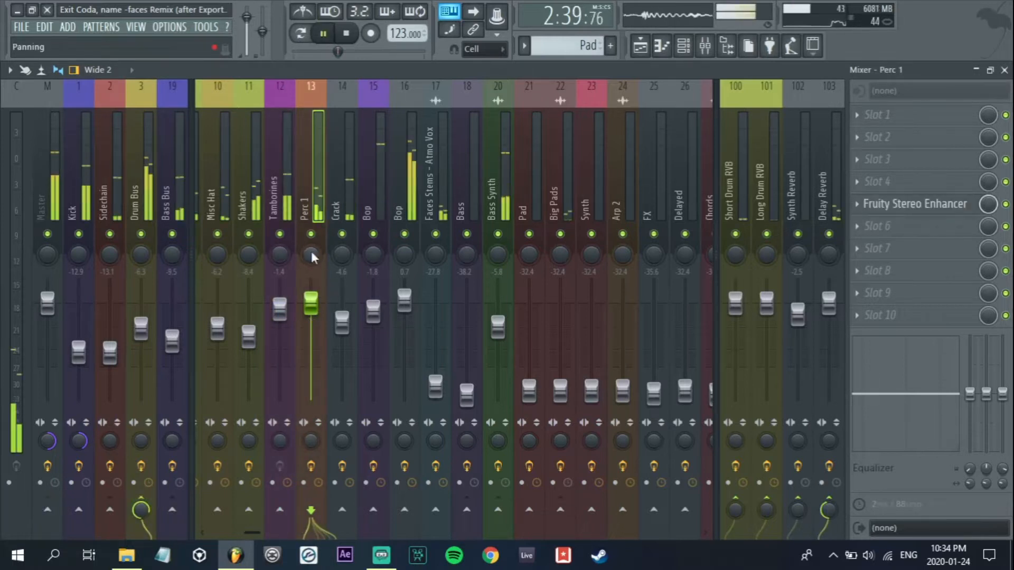
right_click(311, 236)
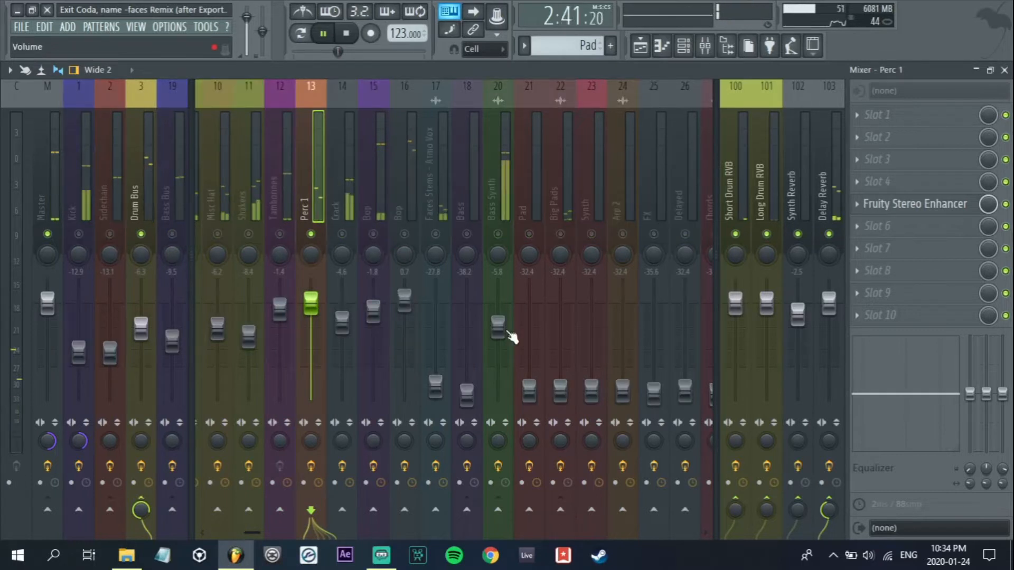
key(space)
Inspect Perc 1's send to Delay Reverb and compare the effect chains on the Synth Reverb and Delay Reverb tracks
drag(829, 510, 828, 525)
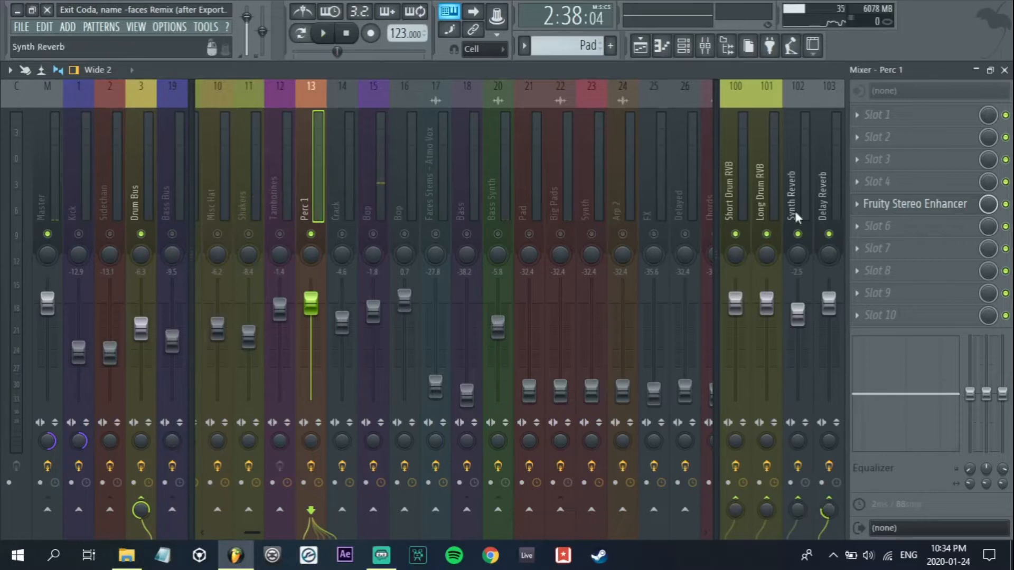
click(760, 180)
click(795, 195)
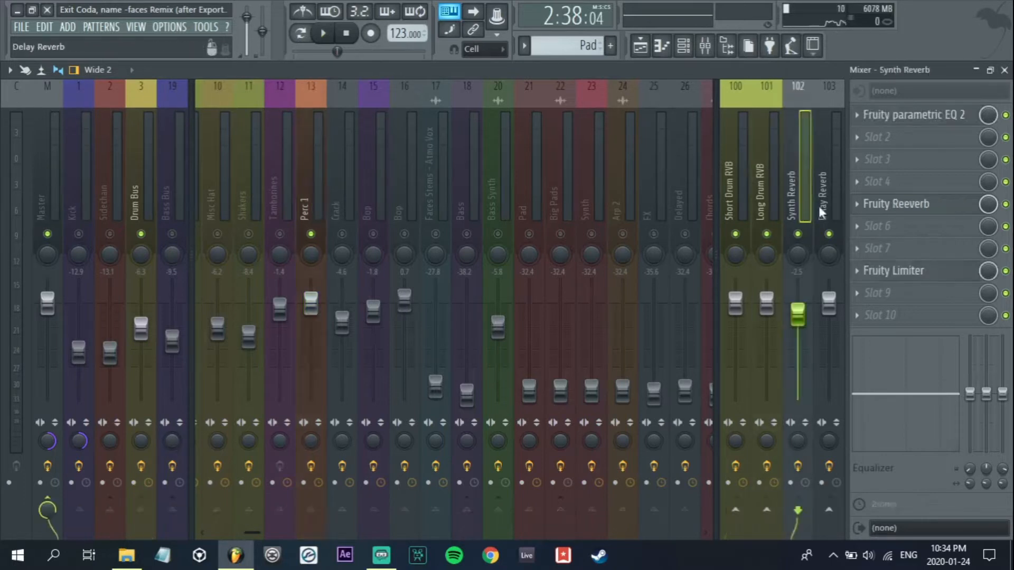
click(822, 201)
click(807, 195)
click(817, 195)
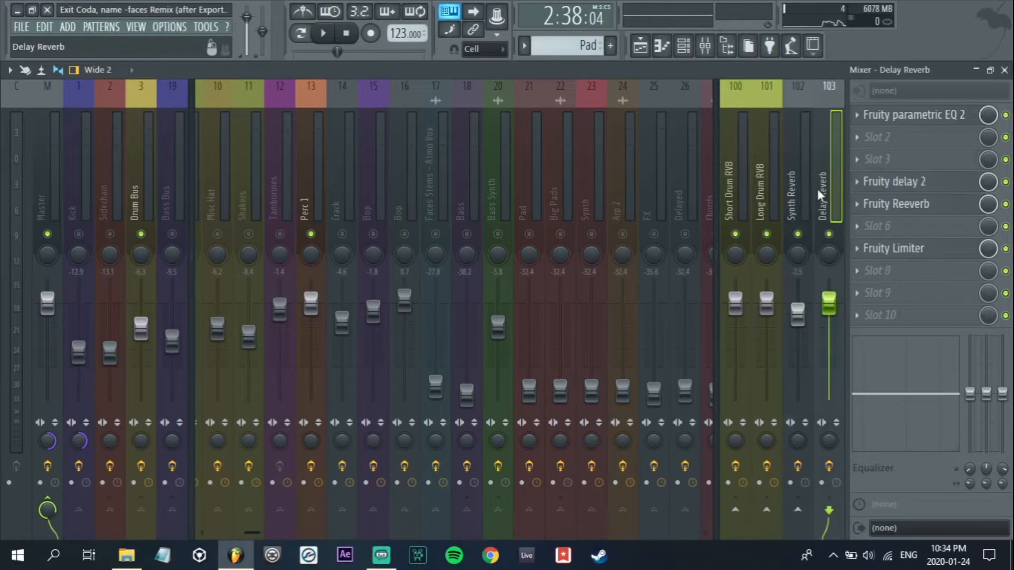
click(746, 198)
click(827, 192)
click(798, 192)
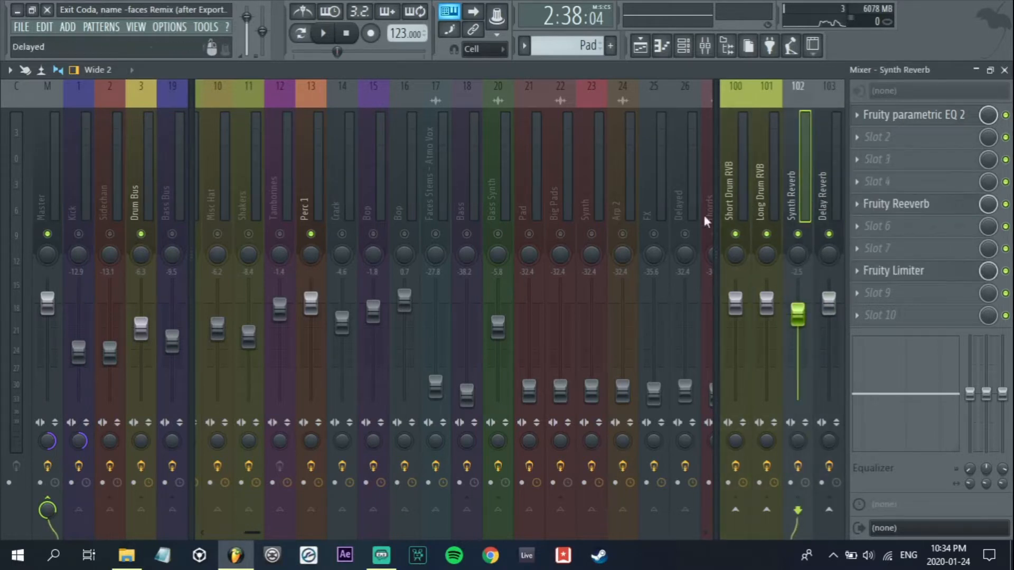
Examine the Short Drum RVB and Long Drum RVB effect chains, including the Fruity Reeverb settings on Short Drum RVB
click(733, 191)
click(763, 195)
click(742, 205)
click(760, 204)
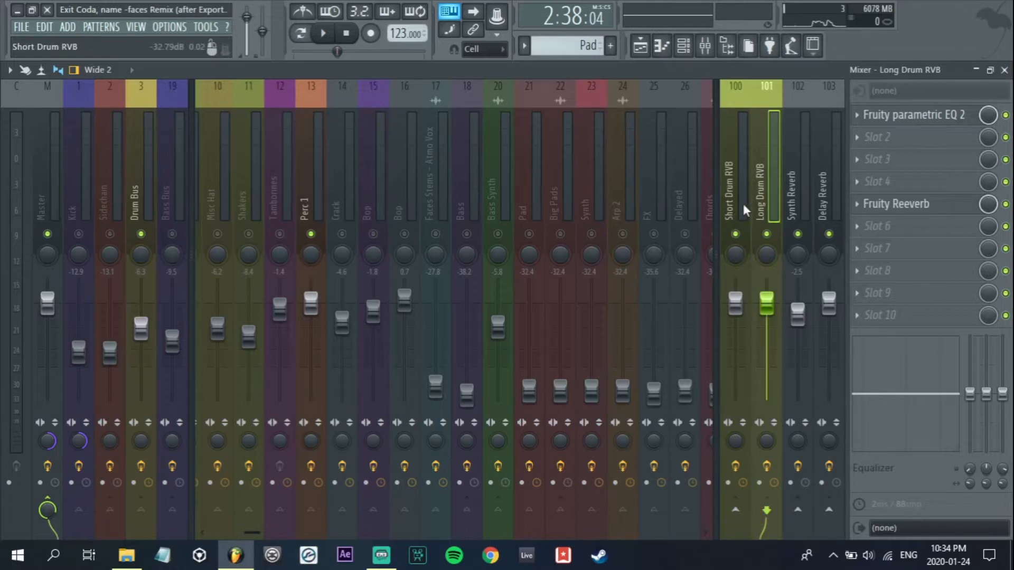
click(743, 206)
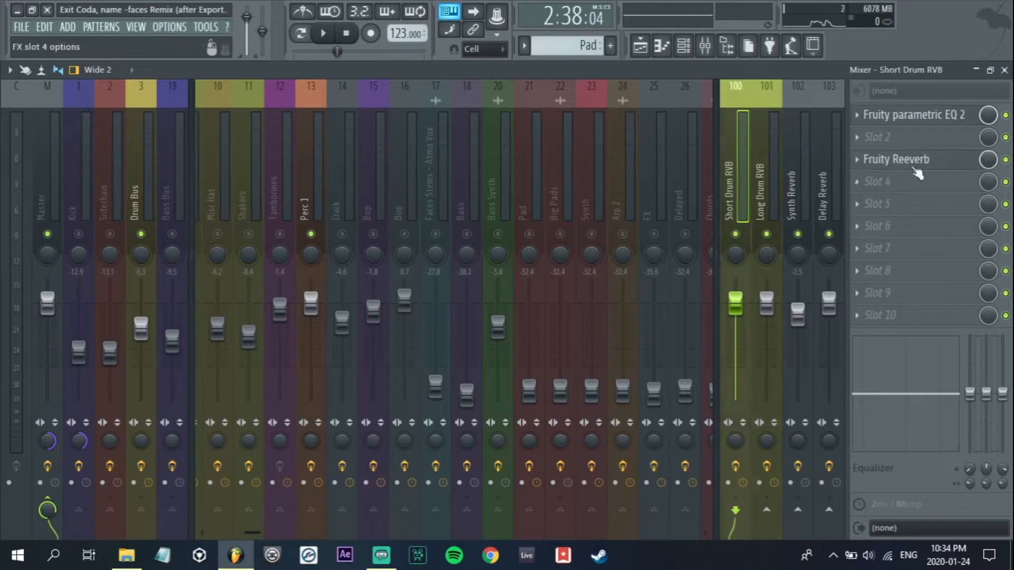
click(903, 159)
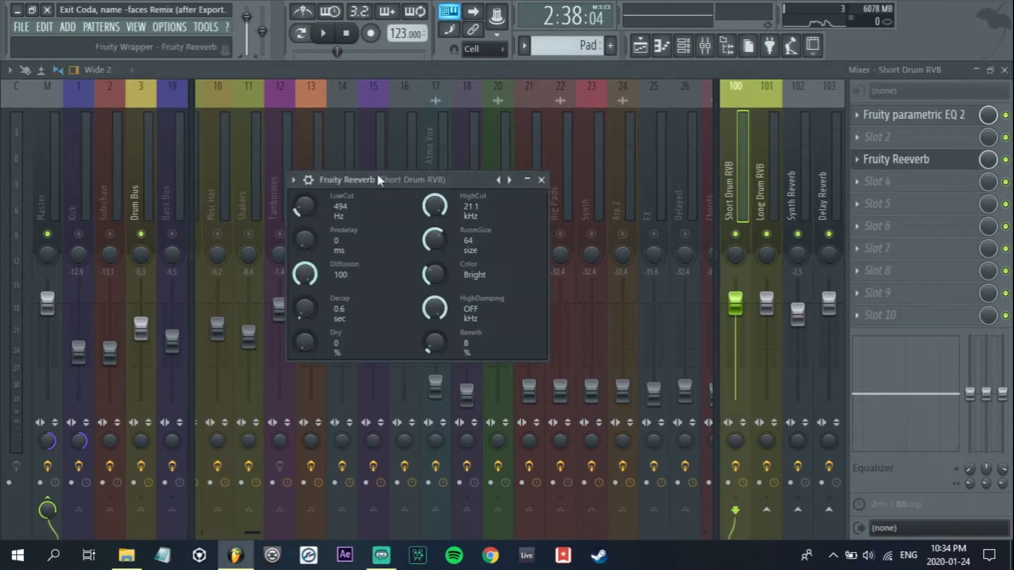
click(542, 179)
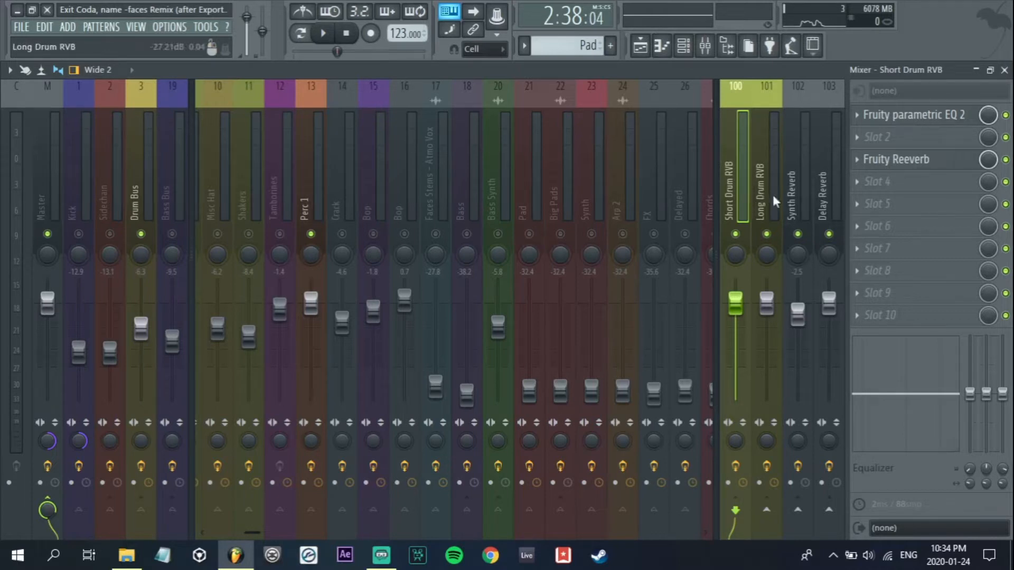
click(810, 198)
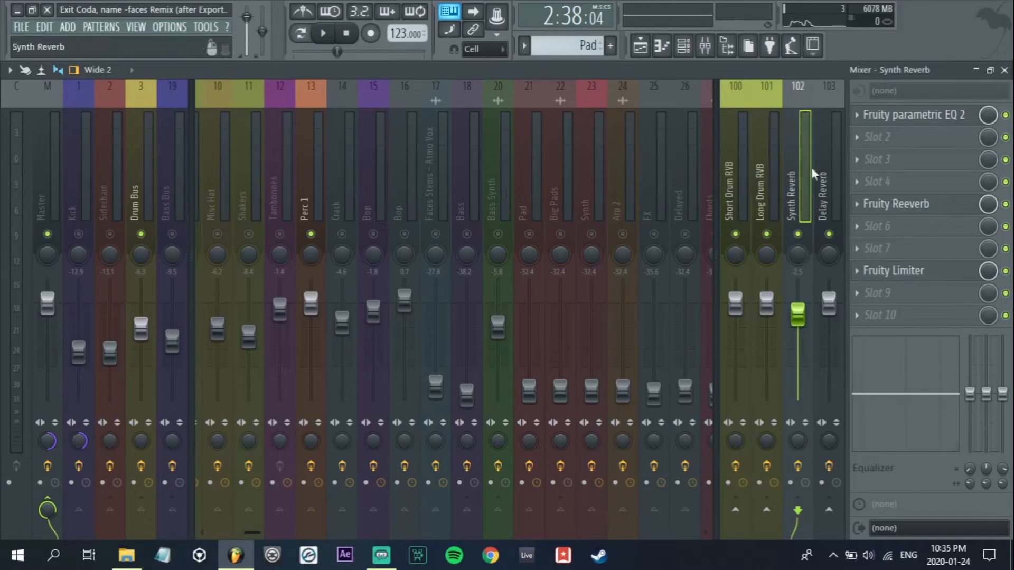
Examine the Delay Reverb track's effect chain, including its Fruity Delay 2 settings, and Perc 1's send to it
click(828, 174)
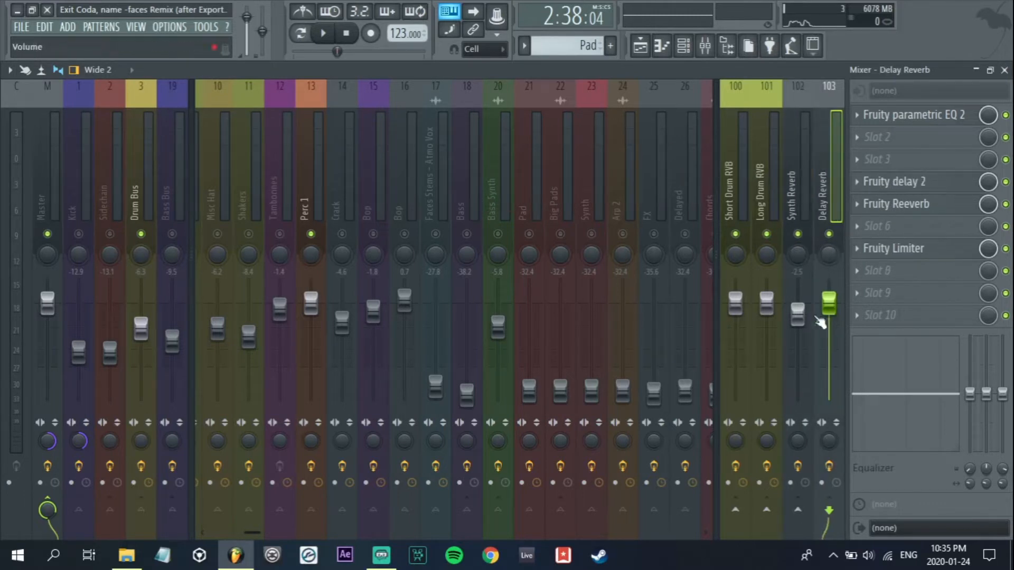
click(310, 192)
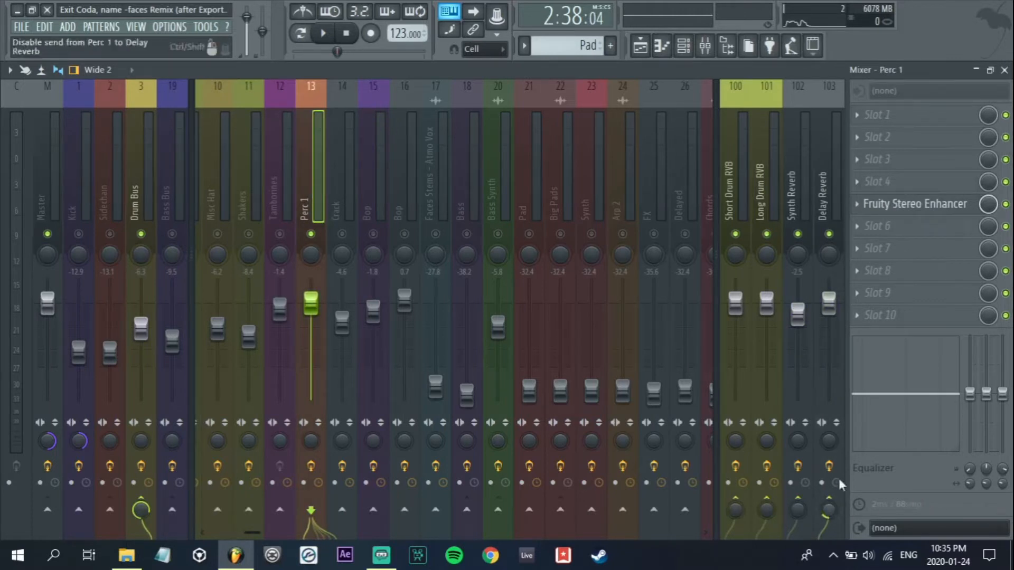
click(810, 170)
click(819, 187)
click(893, 182)
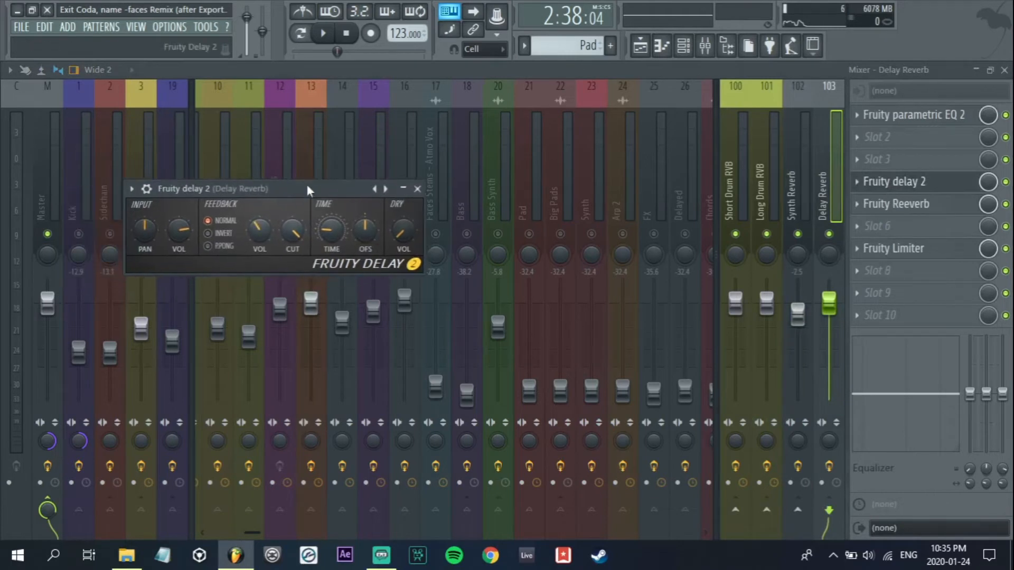
Play back the soloed Perc 1 and audition its send to Delay Reverb
key(space)
key(Escape)
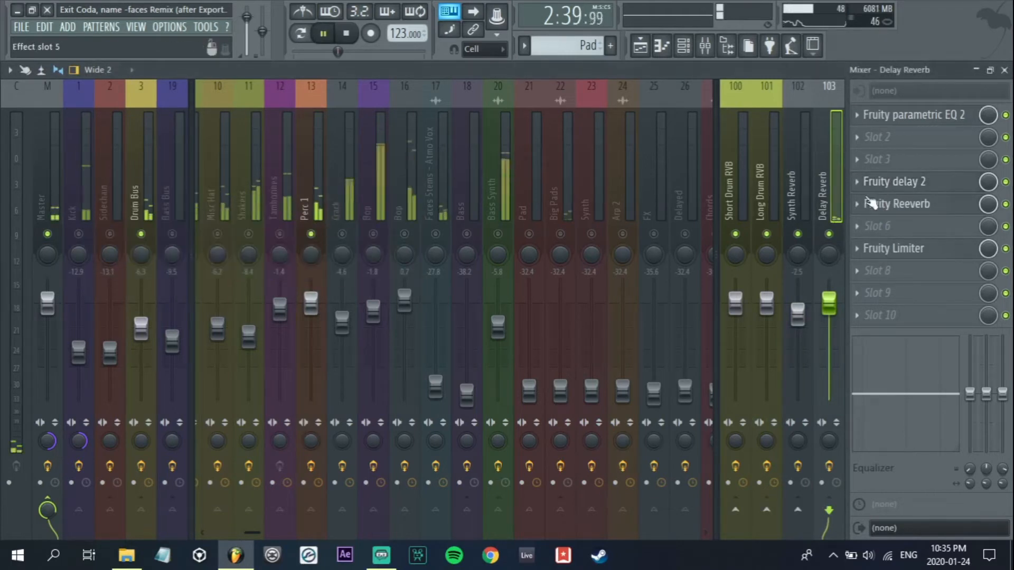
click(319, 227)
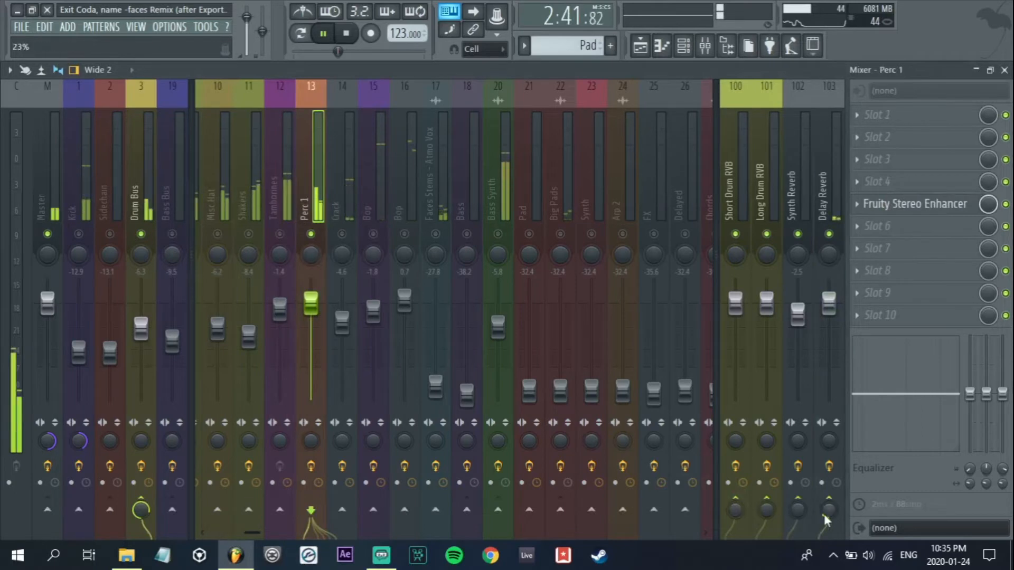
key(space)
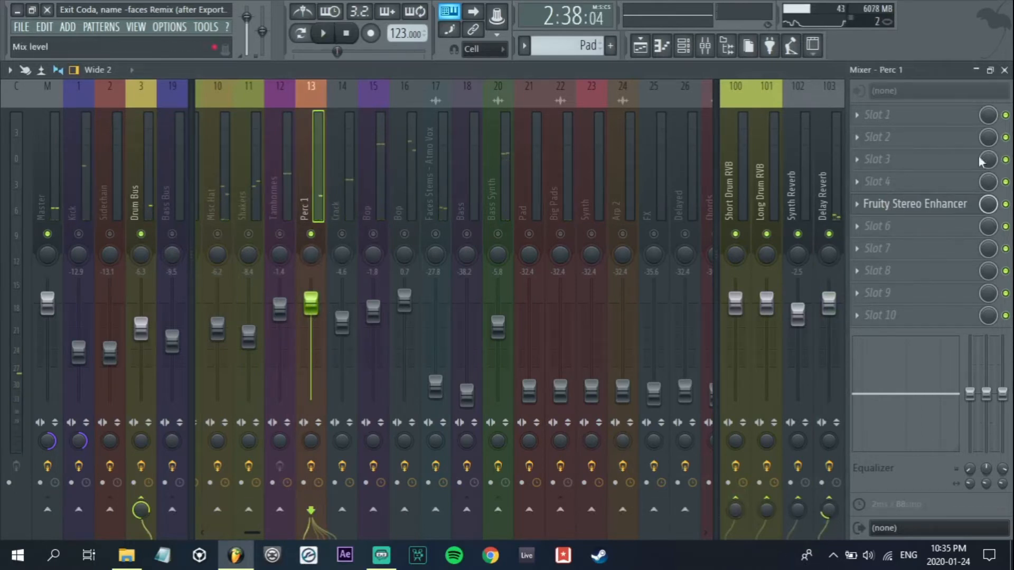
Add a Fruity Limiter in Perc 1's slot 3 with raised gain and bring the Perc 1 volume down to -2.9 dB
click(978, 160)
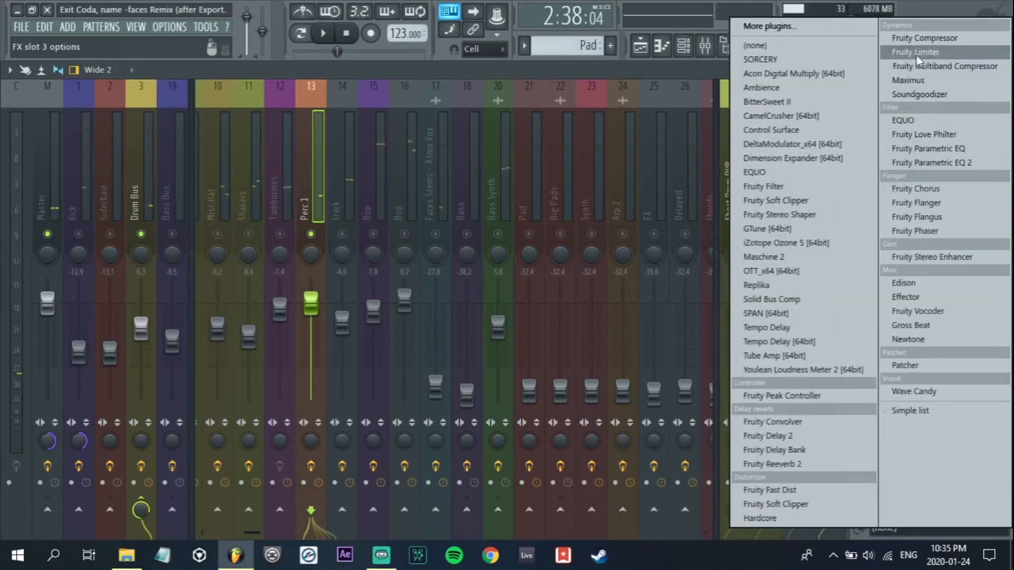
click(929, 63)
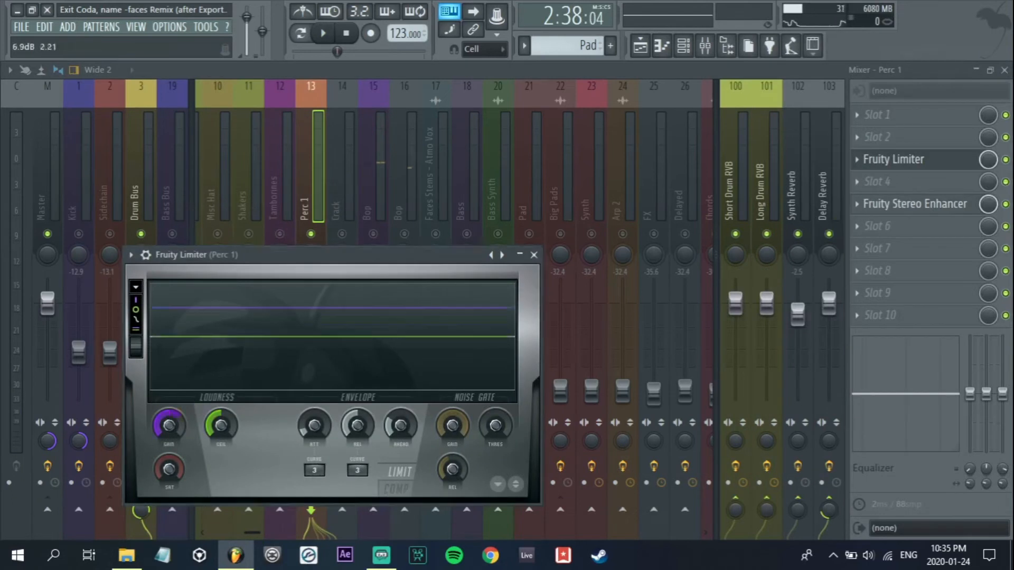
key(space)
drag(171, 430, 172, 408)
key(Escape)
drag(311, 303, 312, 319)
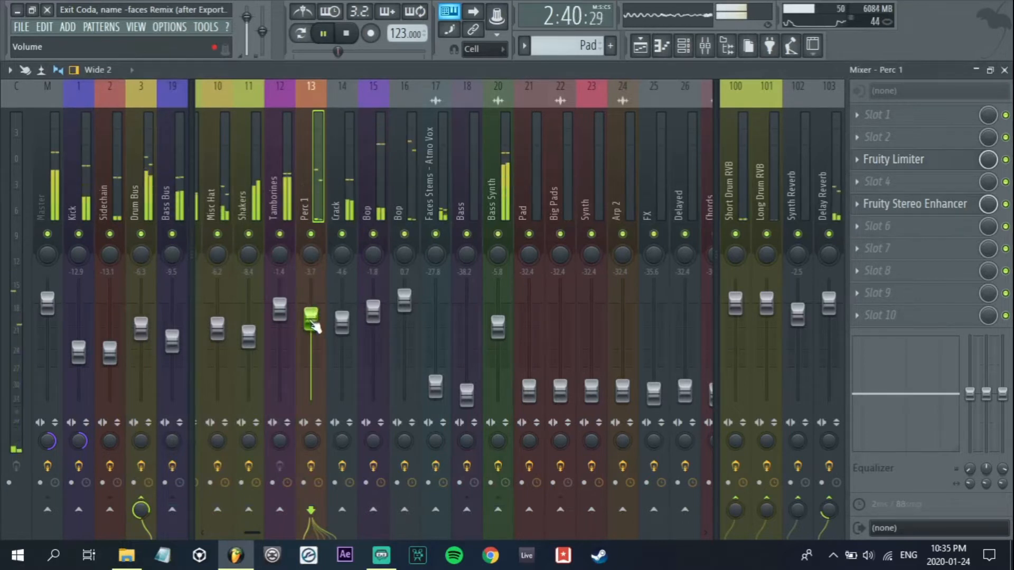
scroll(312, 326, up, 2)
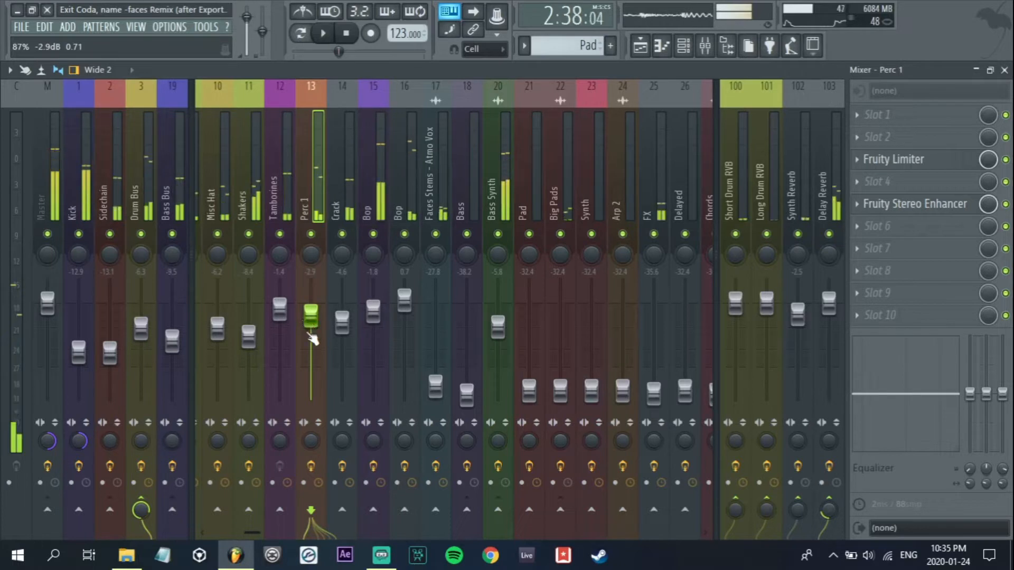
Audition Crack in solo and raise its volume to about -3.1 dB within the full mix
right_click(342, 234)
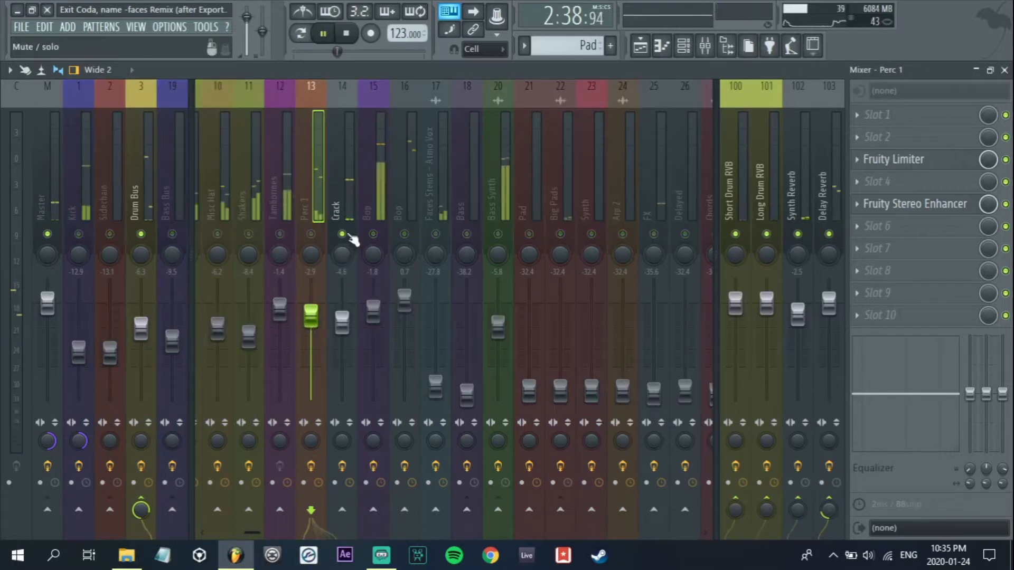
right_click(343, 234)
scroll(339, 294, up, 3)
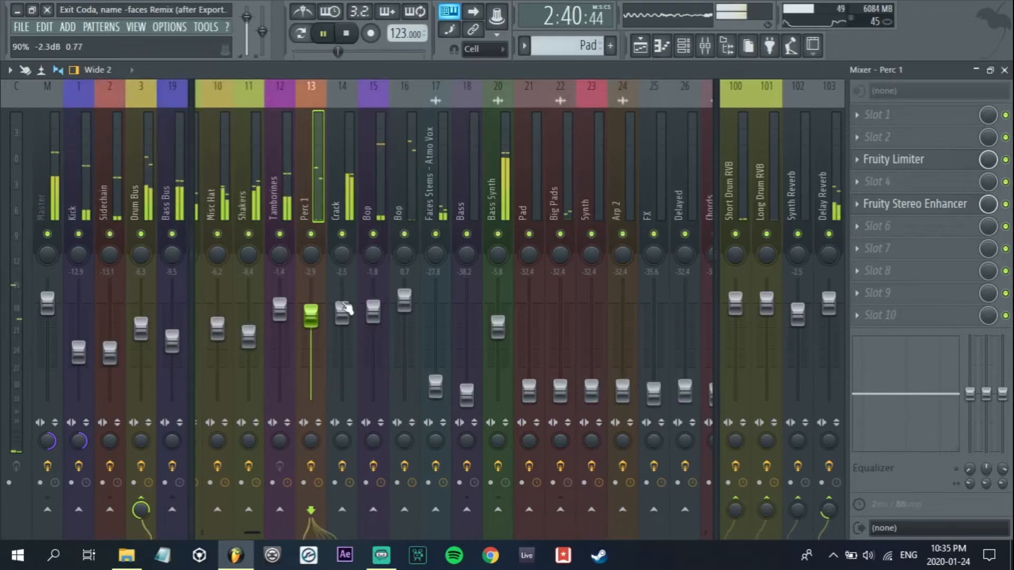
key(space)
Lower the volumes of tracks 5 to 16, Clap through Bop, together, bringing Misc Hat to about -7.6 dB
drag(251, 535, 207, 528)
drag(574, 185, 264, 182)
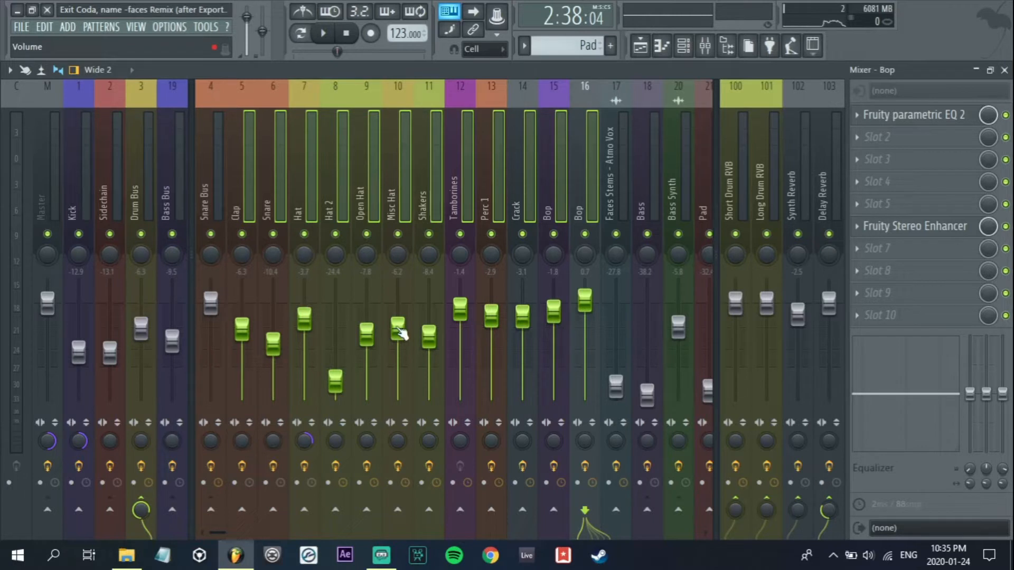
drag(401, 332, 401, 338)
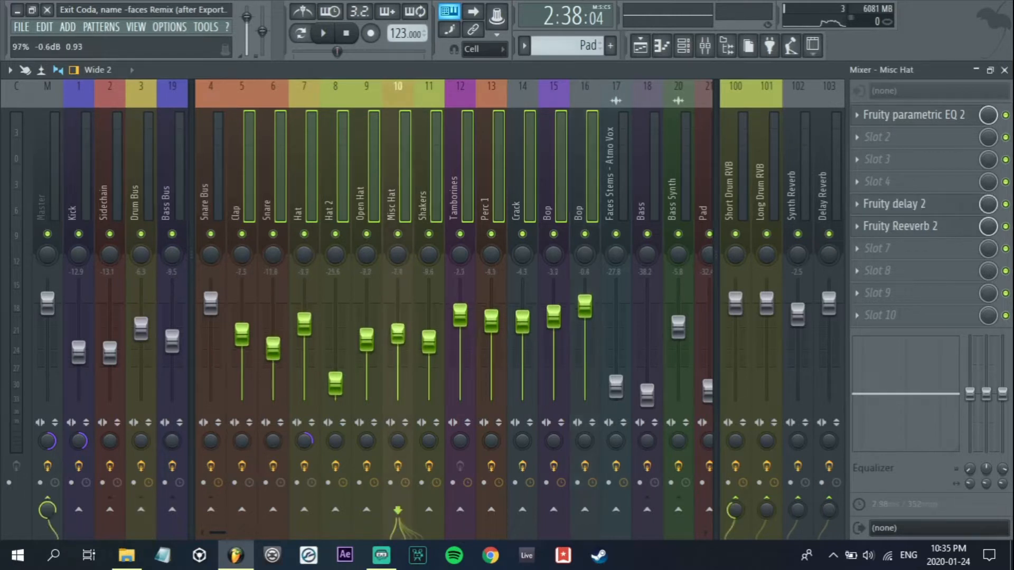
Raise the Drum Bus volume to -5.4 dB, checking it repeatedly against the full mix
drag(151, 337, 150, 335)
click(150, 336)
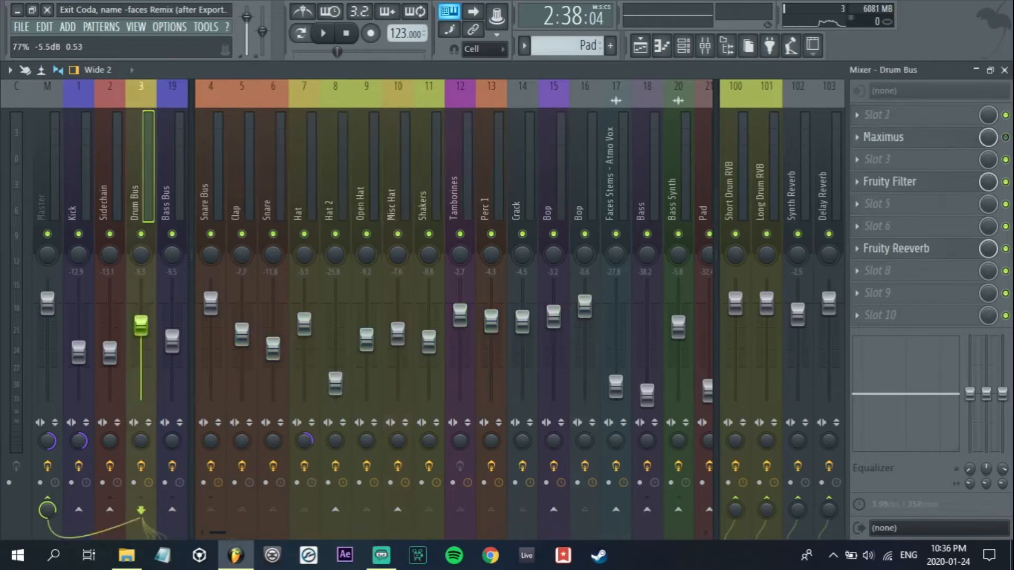
key(space)
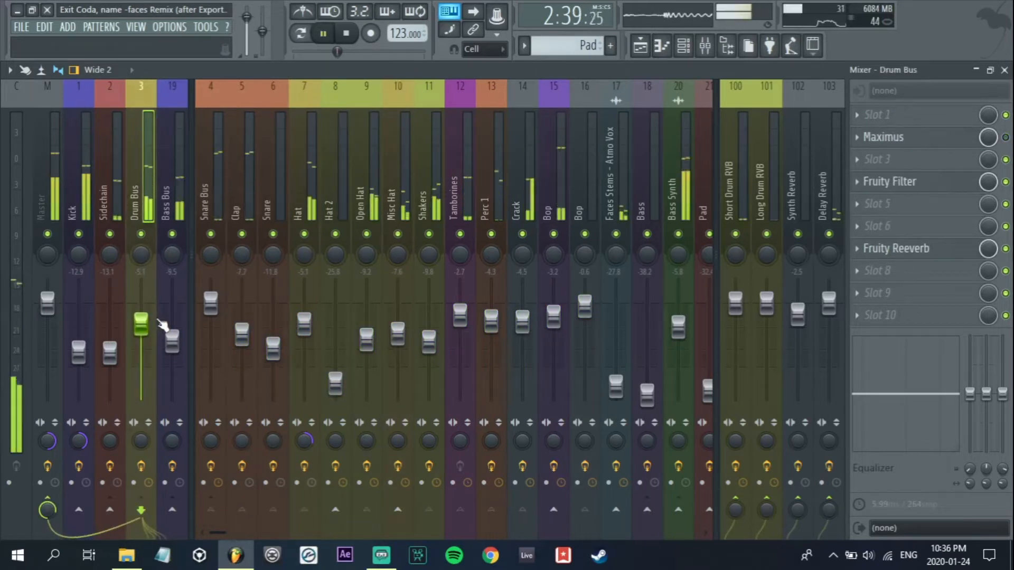
key(space)
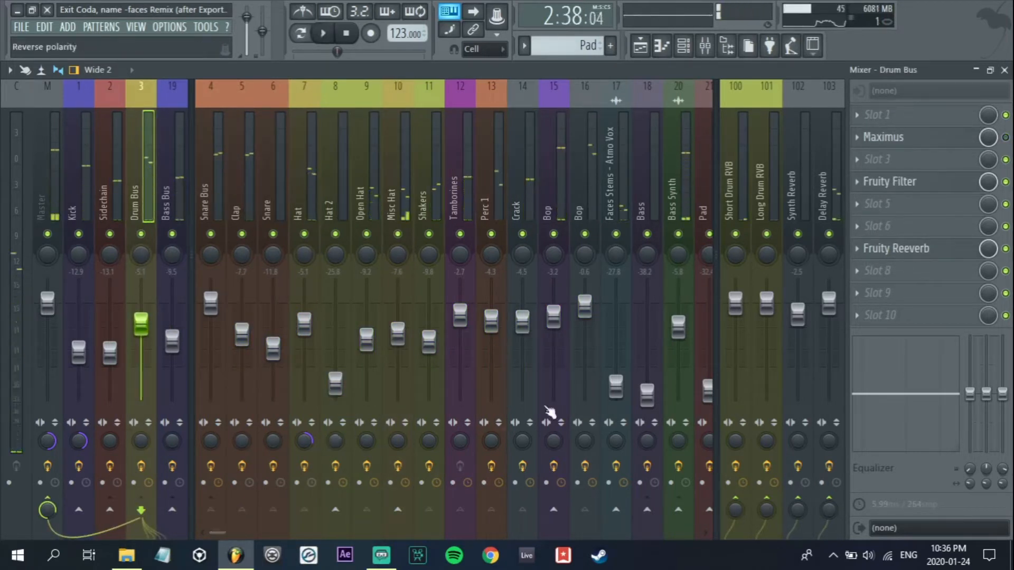
drag(235, 536, 250, 530)
key(space)
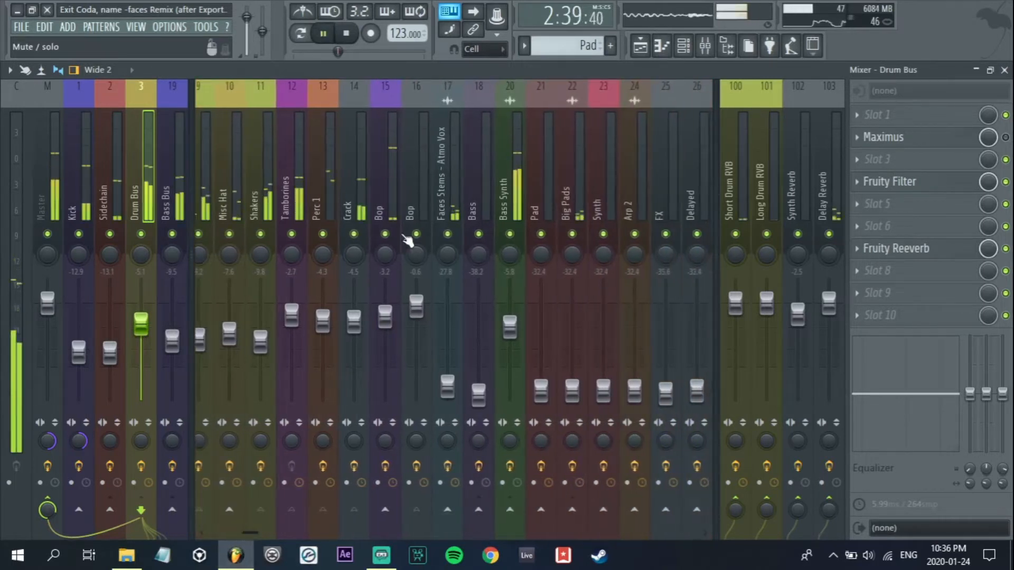
key(space)
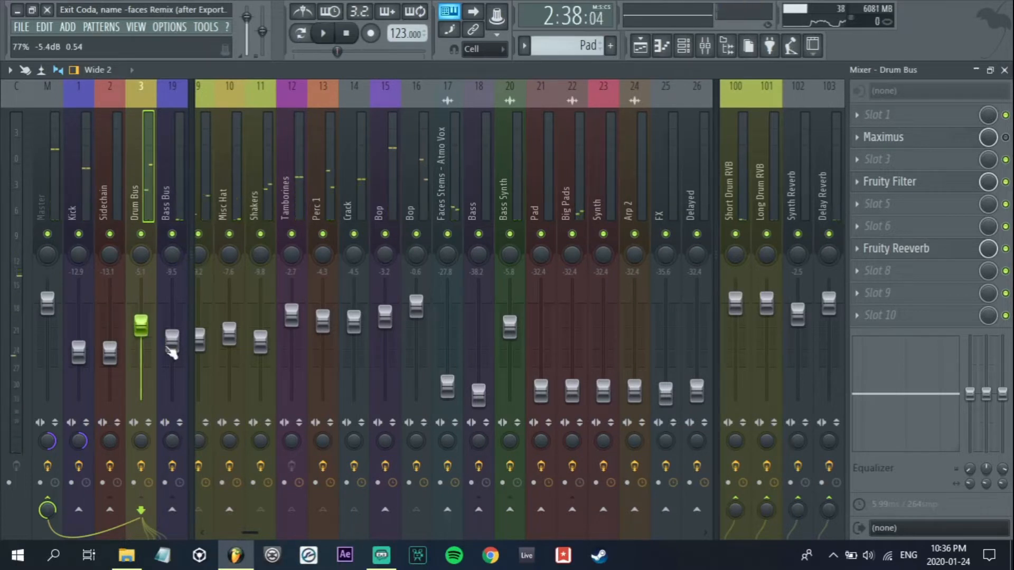
key(space)
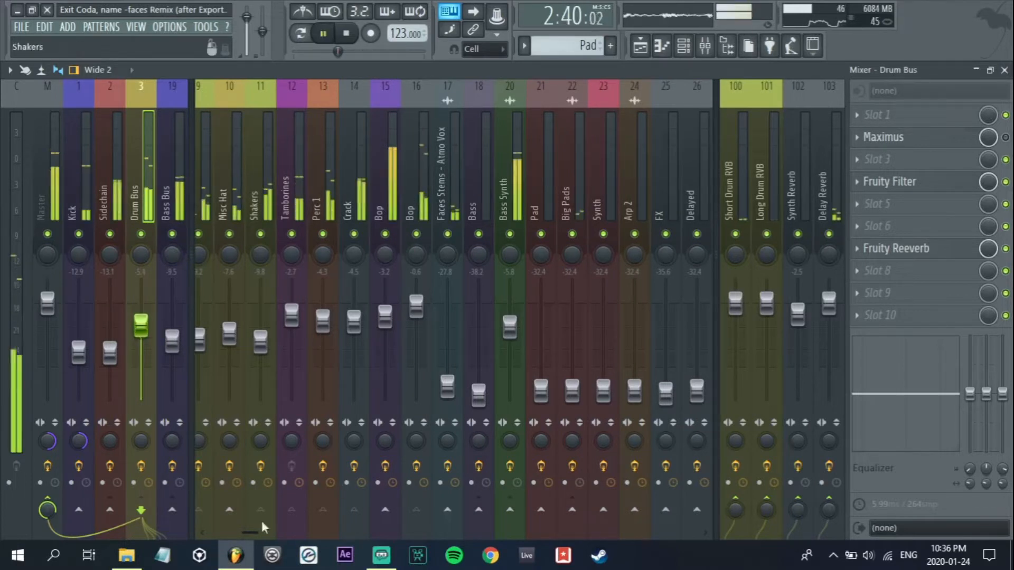
key(space)
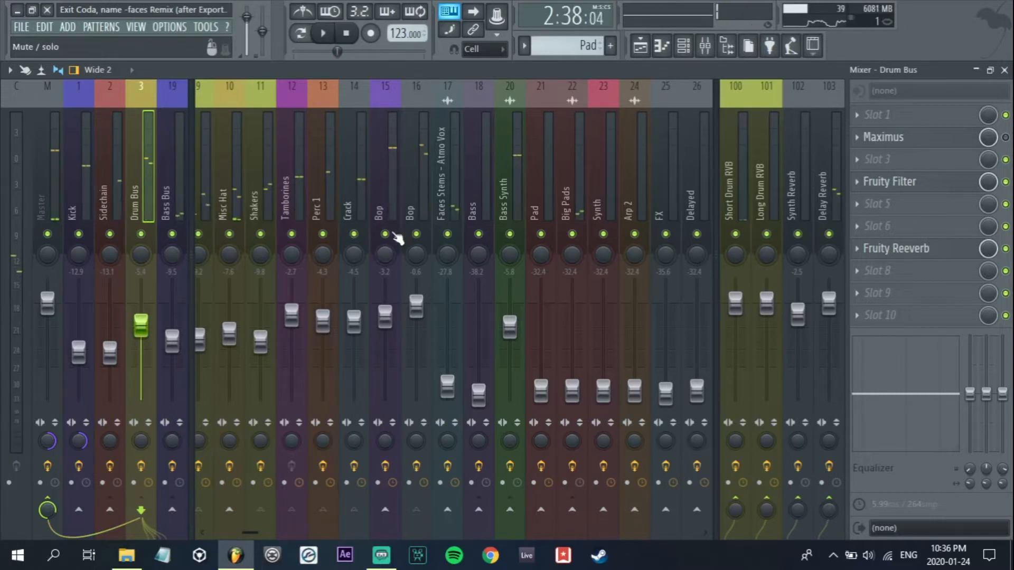
Audition the Bop on track 15 in solo, return to the full mix and review its effects and routing
key(space)
right_click(392, 233)
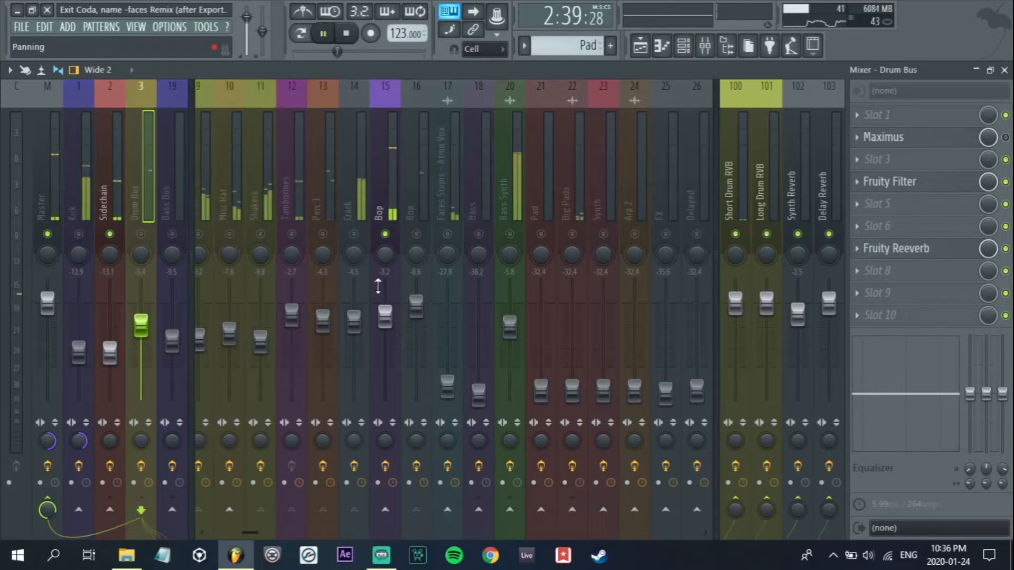
right_click(385, 234)
click(385, 306)
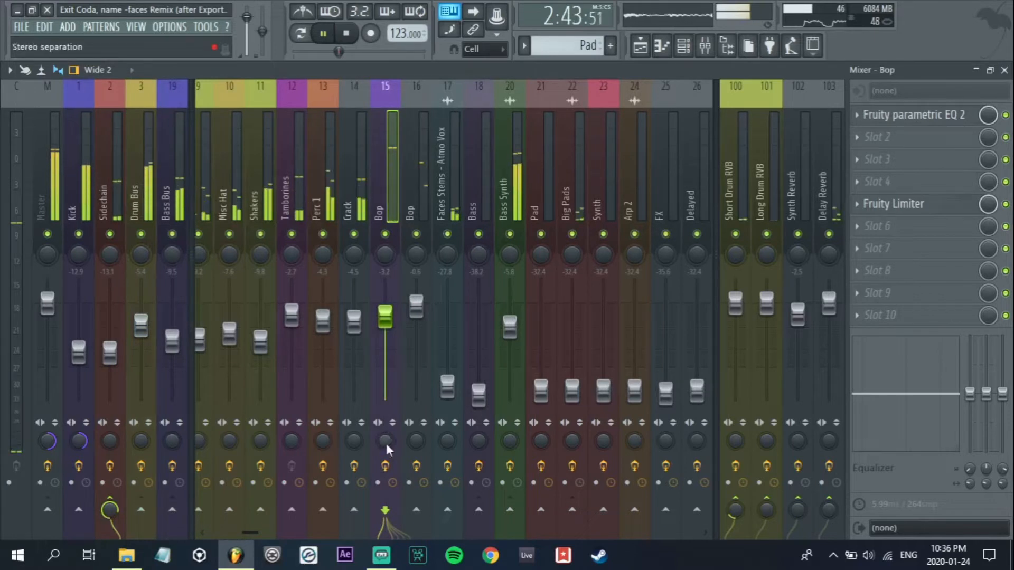
Solo the Bop on track 16 and reduce its send to Delay Reverb during playback
right_click(416, 234)
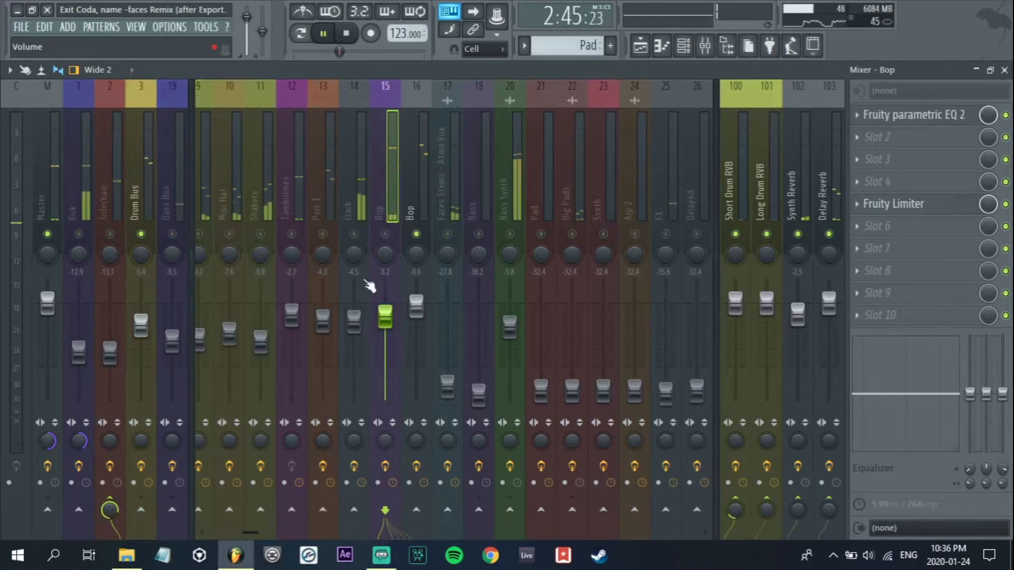
drag(253, 532, 239, 533)
click(475, 214)
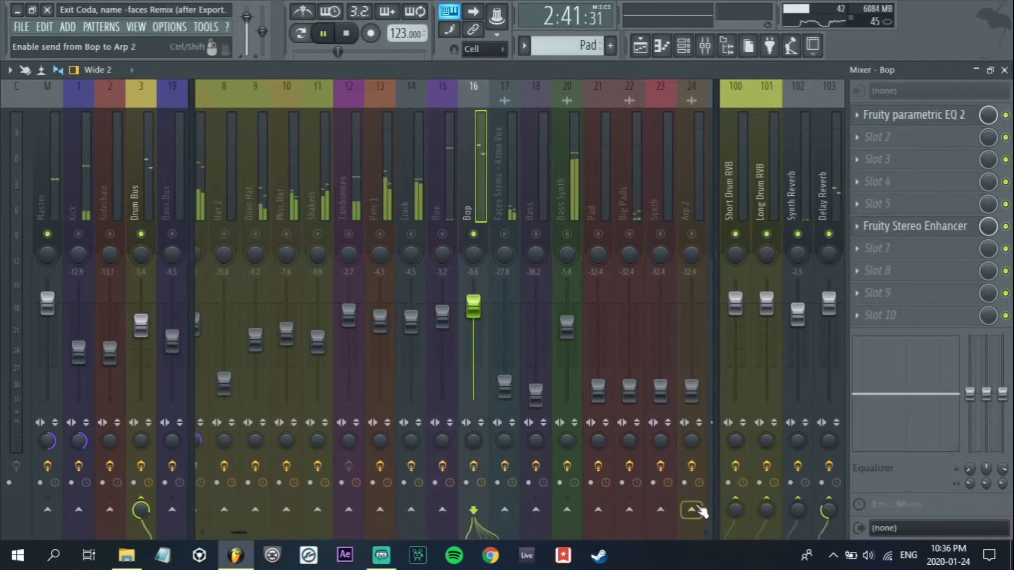
drag(829, 510, 828, 519)
key(space)
Audition Hat in solo, review the Clap track's routing and compare with the full mix
drag(257, 214, 153, 192)
click(307, 233)
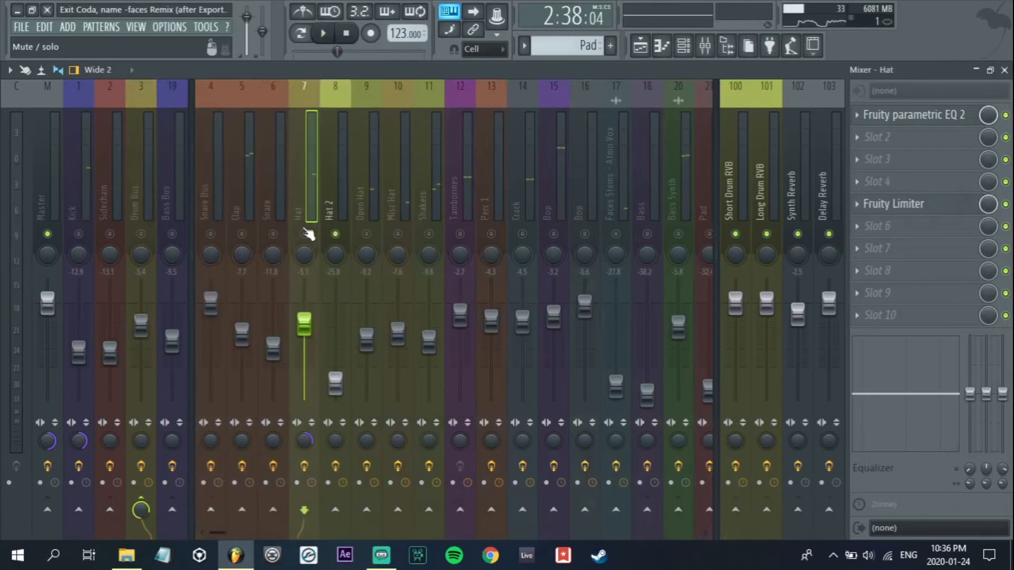
right_click(308, 234)
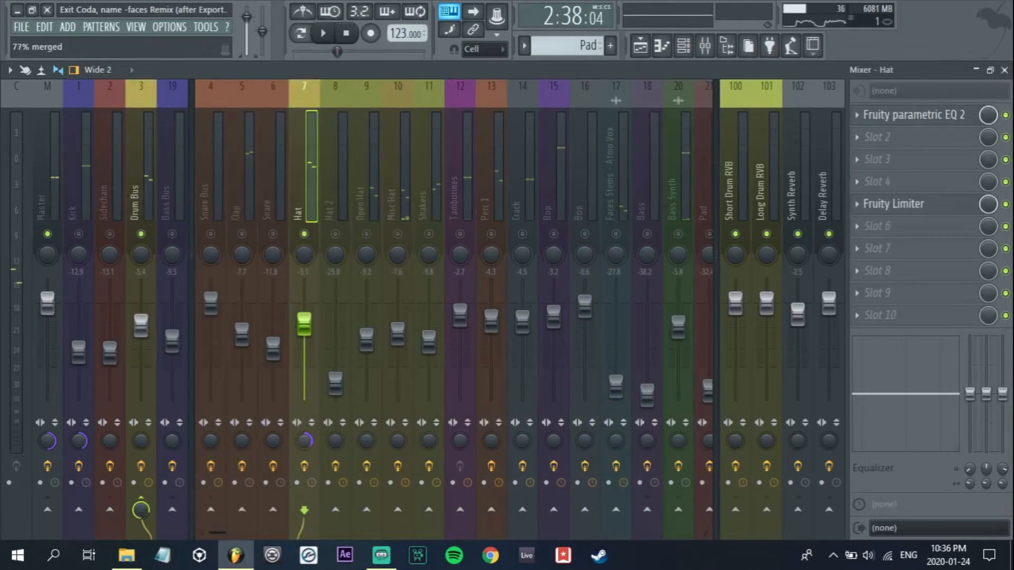
key(space)
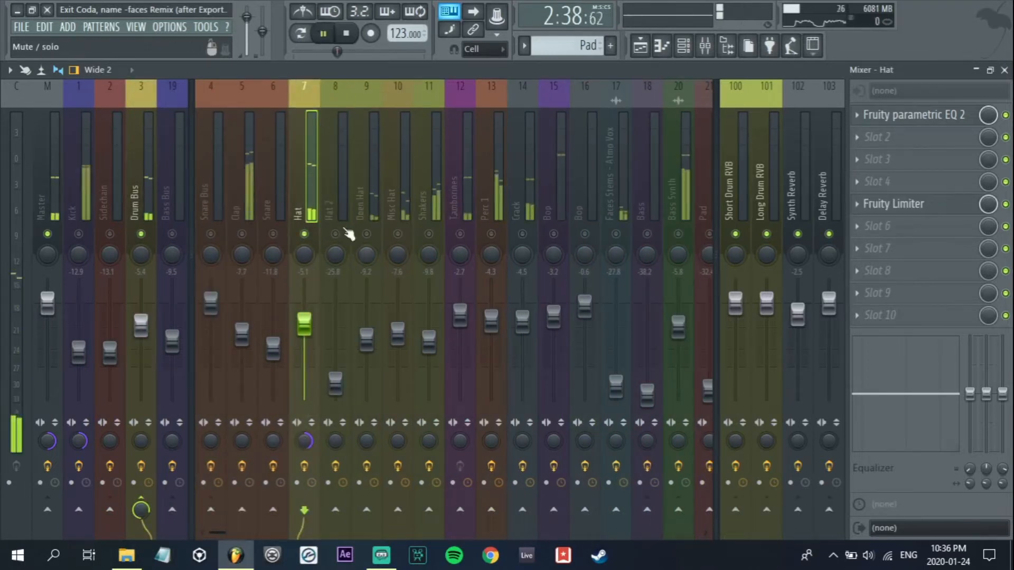
key(space)
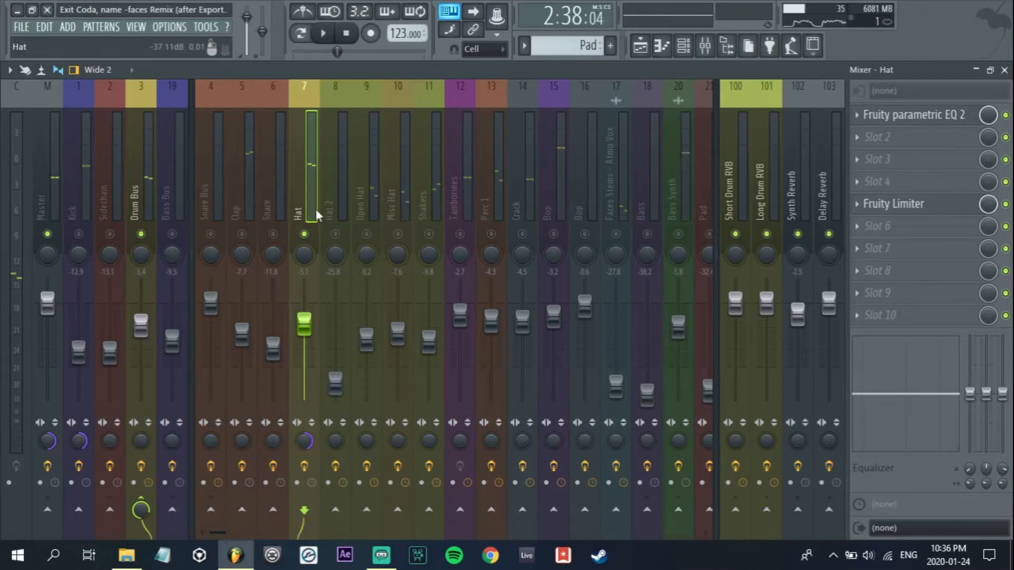
click(246, 200)
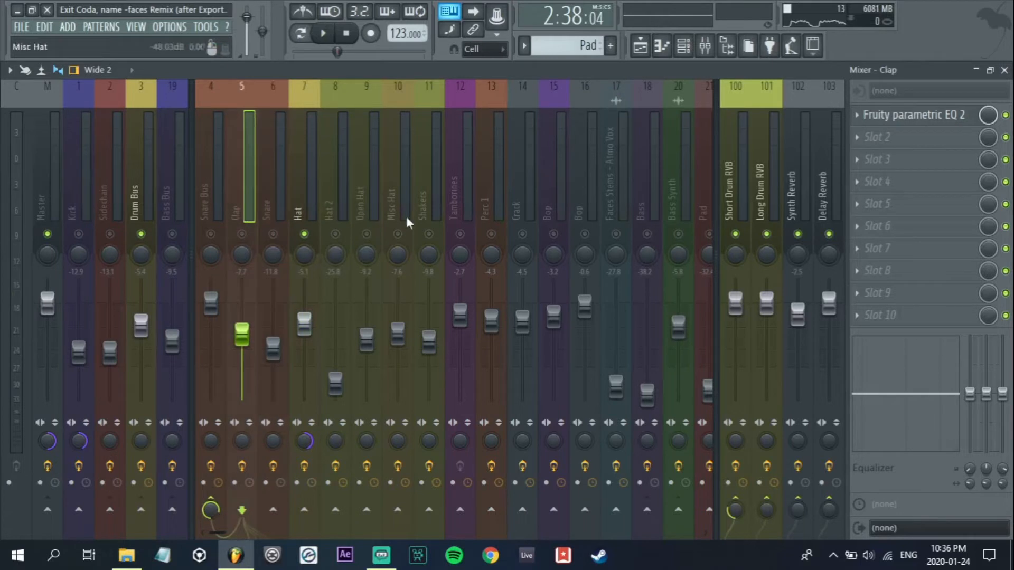
right_click(305, 235)
key(space)
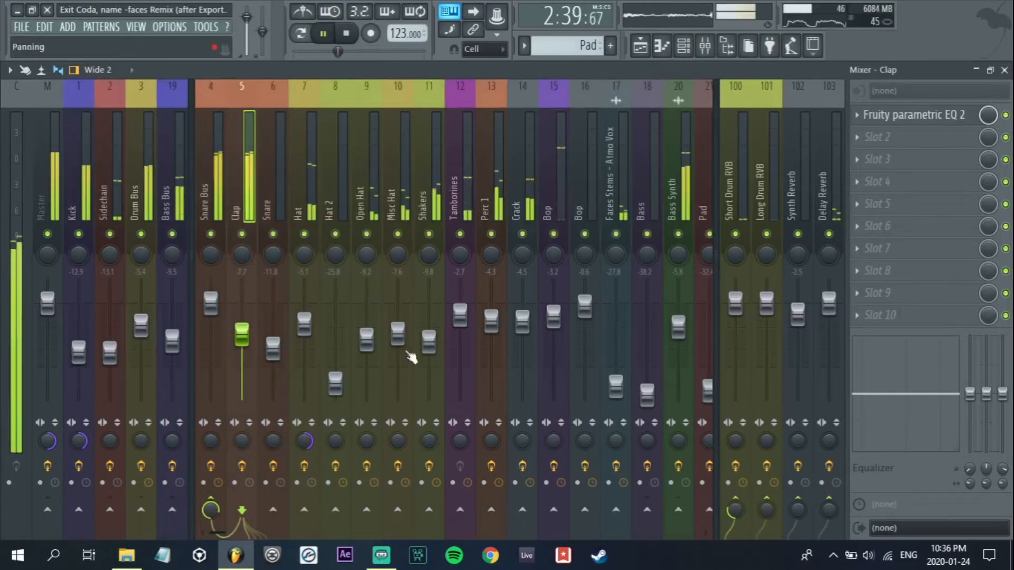
Route Misc Hat to the Drum Bus instead of the Master
click(399, 209)
key(space)
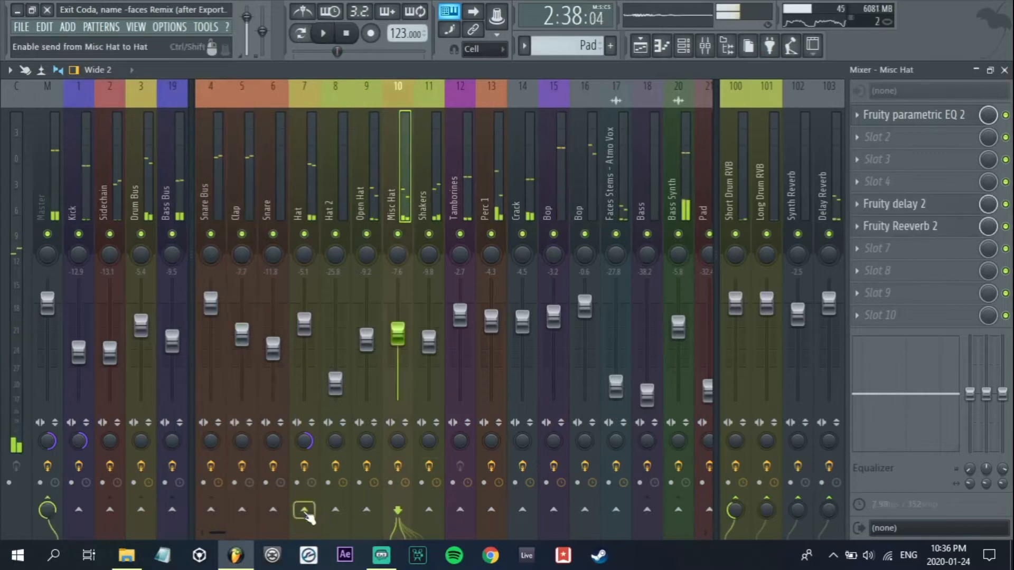
drag(230, 532, 251, 535)
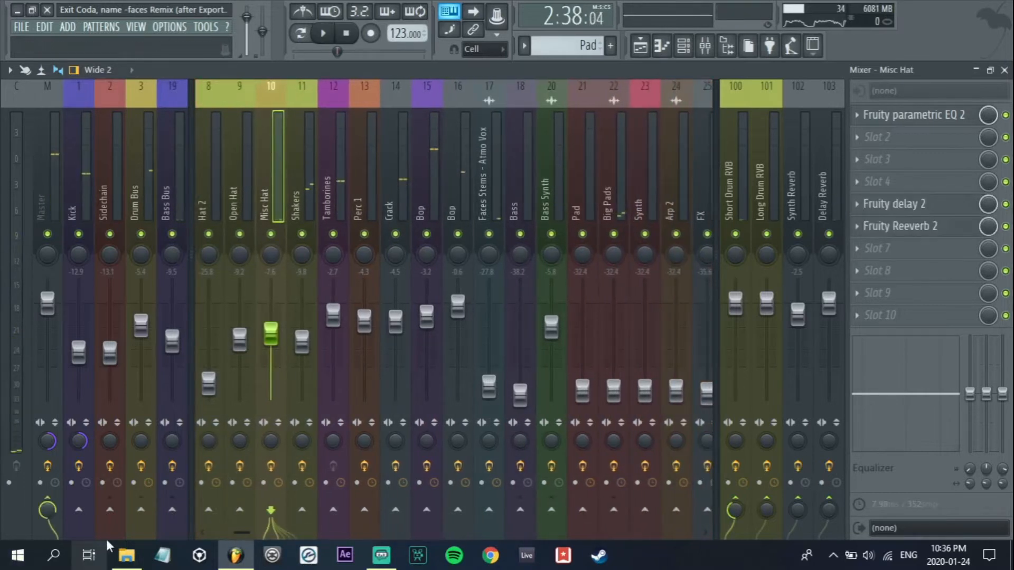
Raise Misc Hat's volume during playback and audition the track in solo
drag(276, 344, 278, 340)
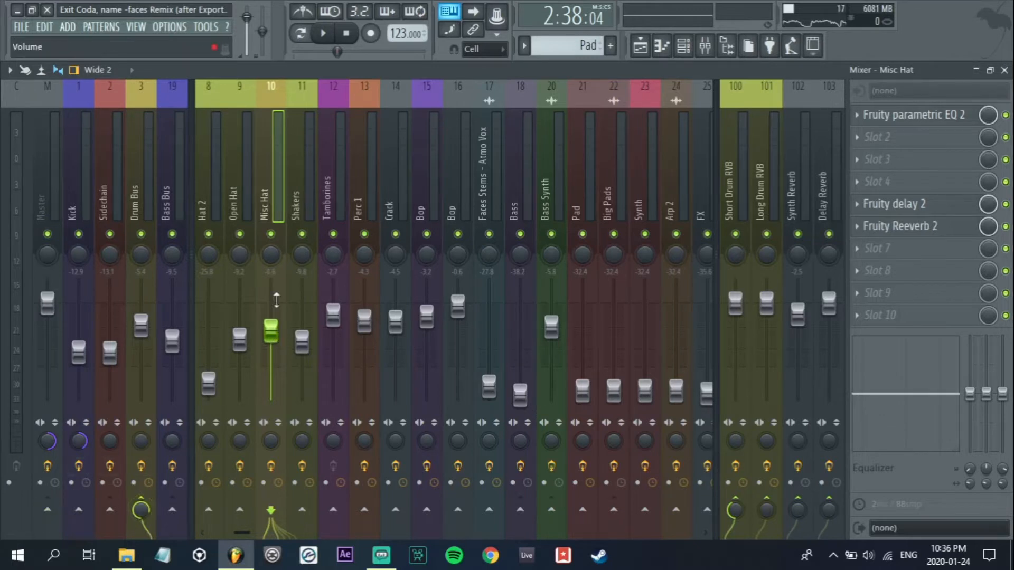
key(space)
drag(277, 332, 276, 323)
right_click(270, 234)
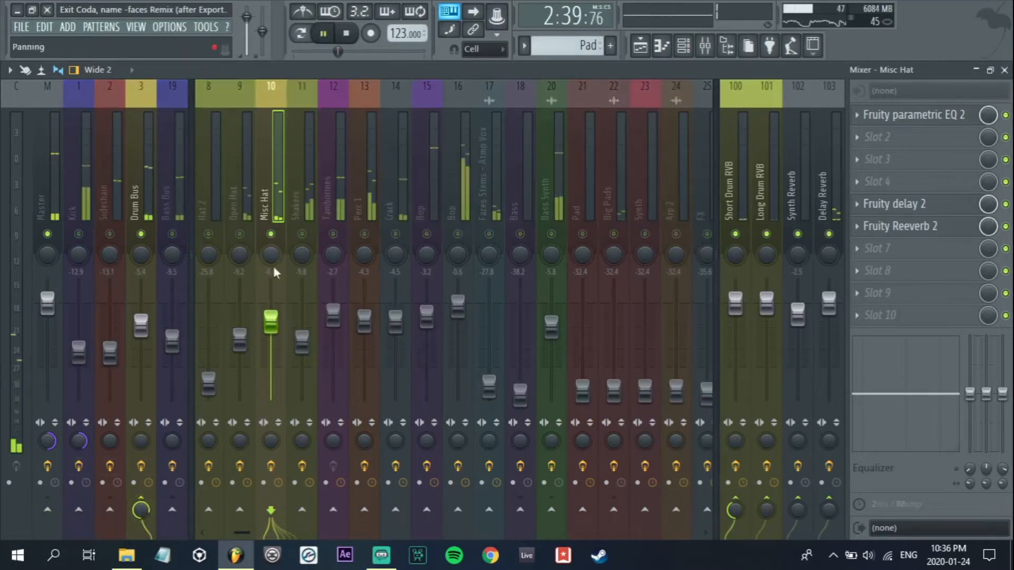
Bring back the full mix from the Misc Hat solo, mute Kick, Sidechain and Bass Bus, and play the remaining tracks
right_click(271, 233)
key(space)
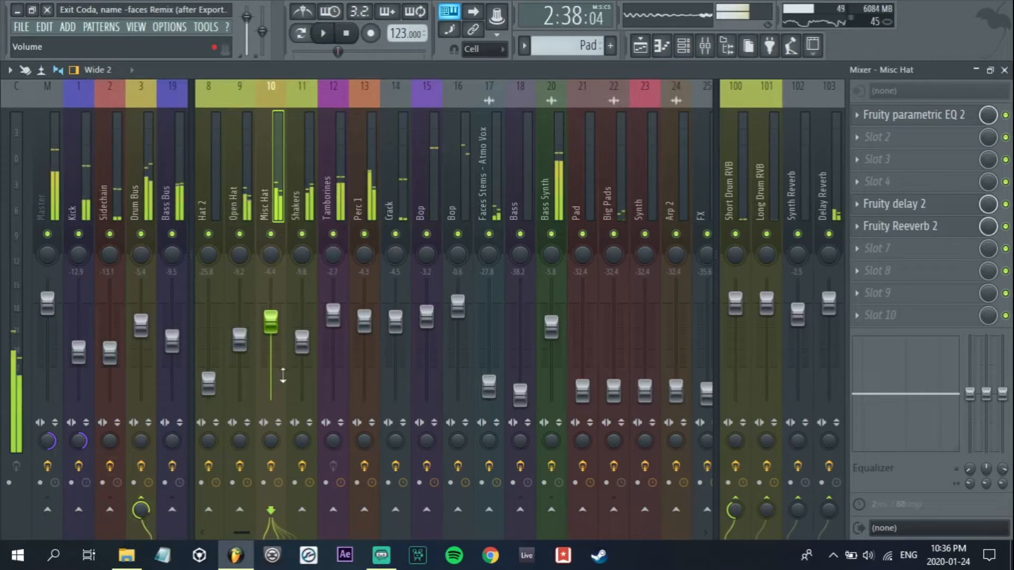
scroll(262, 532, right, 4)
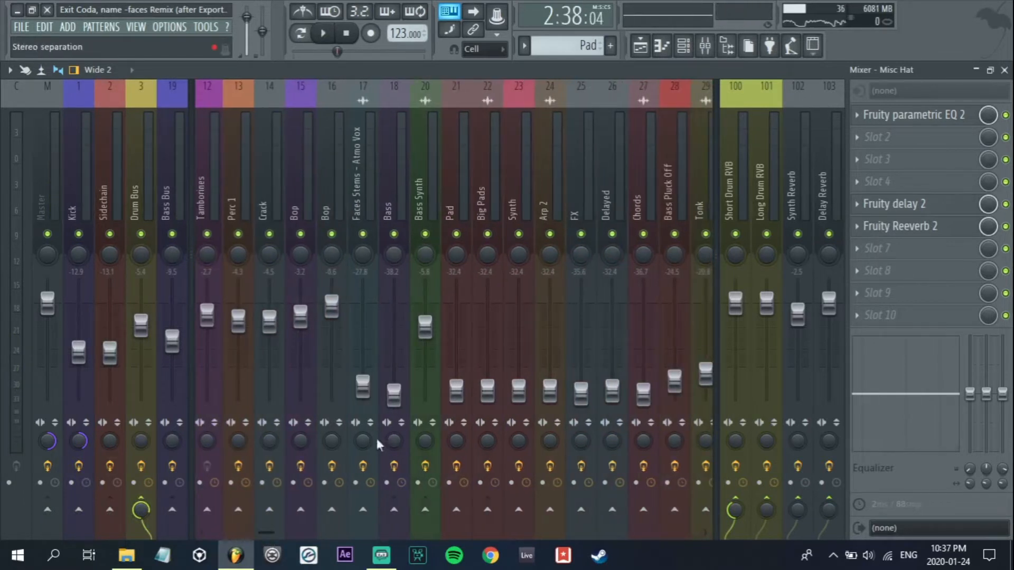
click(78, 234)
click(109, 234)
click(172, 234)
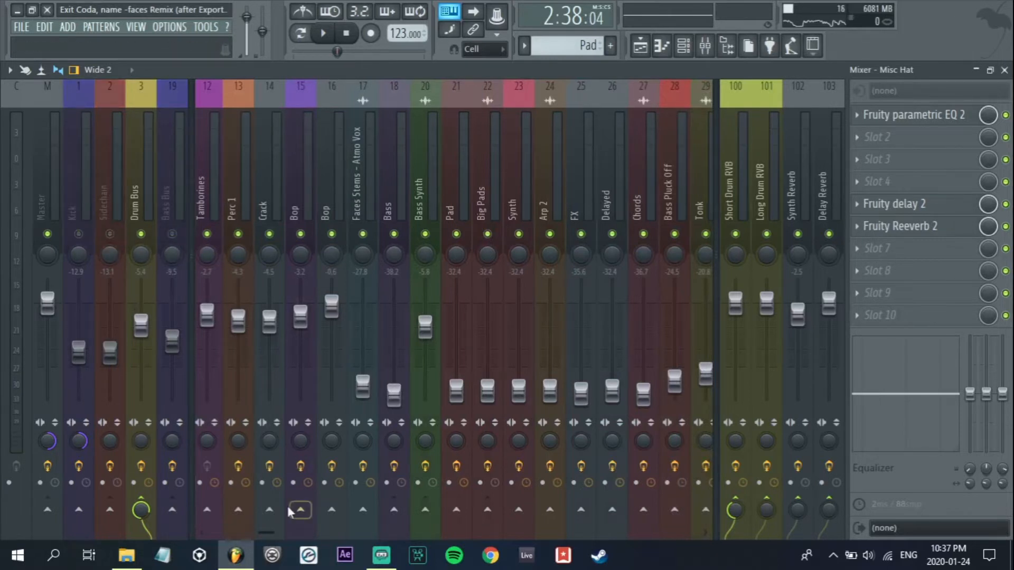
scroll(177, 528, up, 4)
scroll(176, 520, up, 3)
key(space)
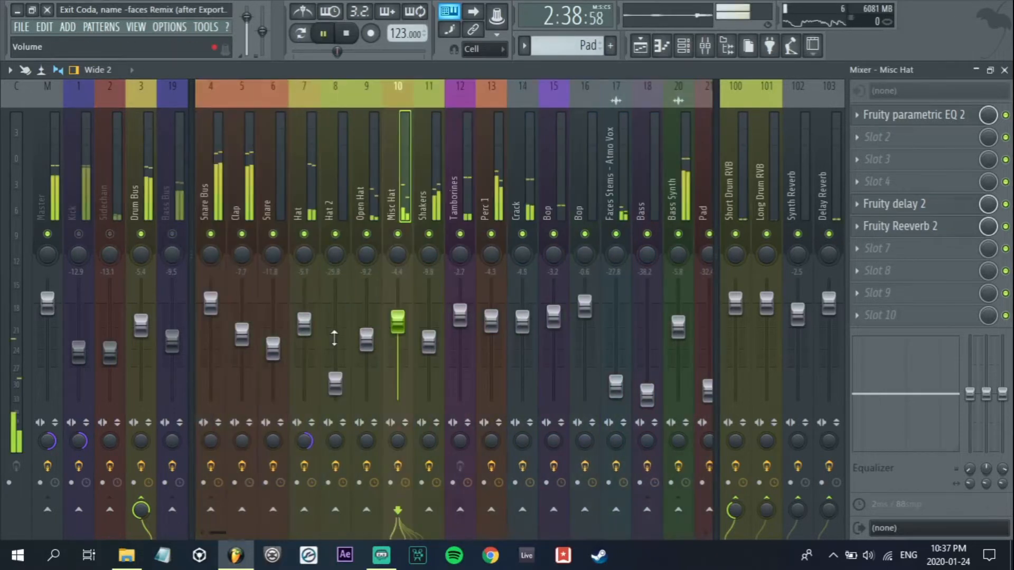
Mute Delay Reverb, Synth Reverb, Long Drum RVB and Short Drum RVB during playback to hear the dry drums, and stop
click(828, 234)
click(797, 234)
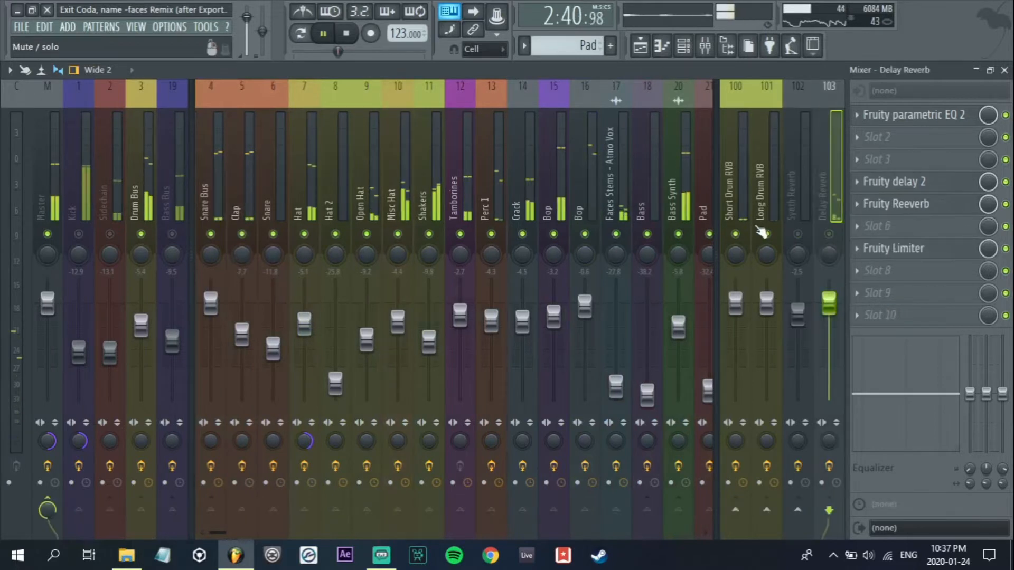
click(766, 234)
click(735, 233)
key(space)
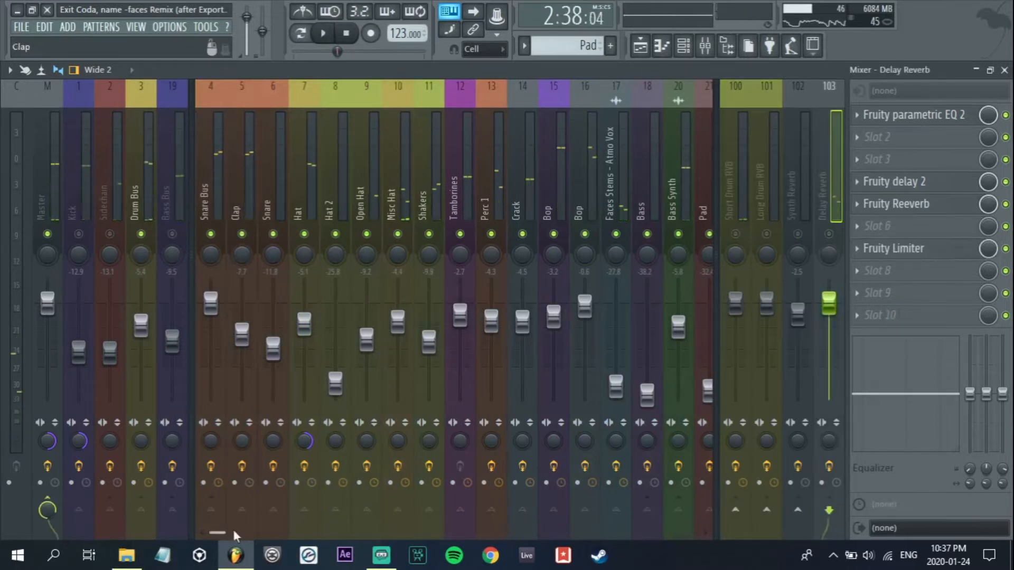
Route the Faces Stems - Atmo Vox track to Sidechain instead of the Master
scroll(232, 527, down, 4)
click(489, 190)
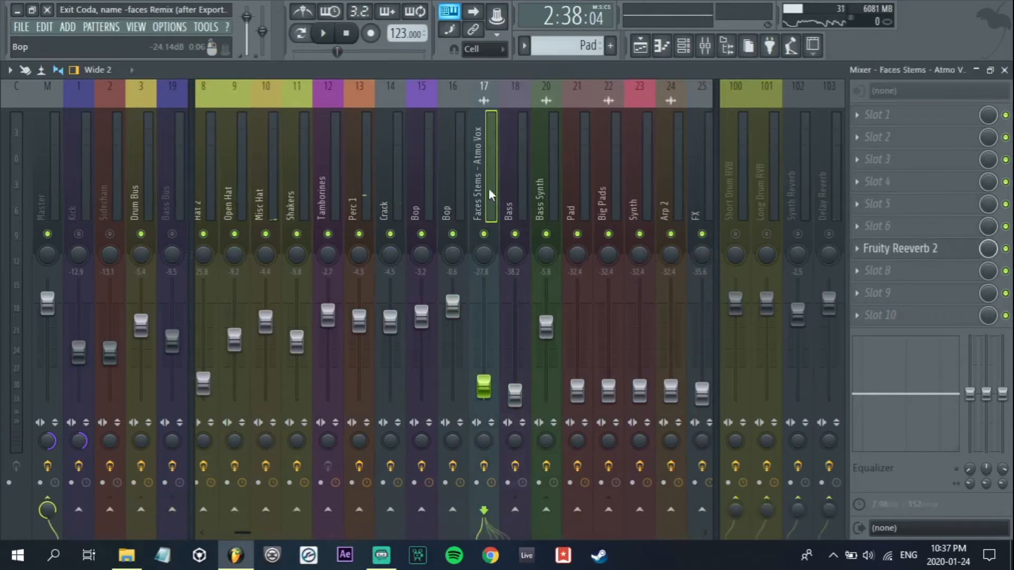
click(109, 510)
click(47, 509)
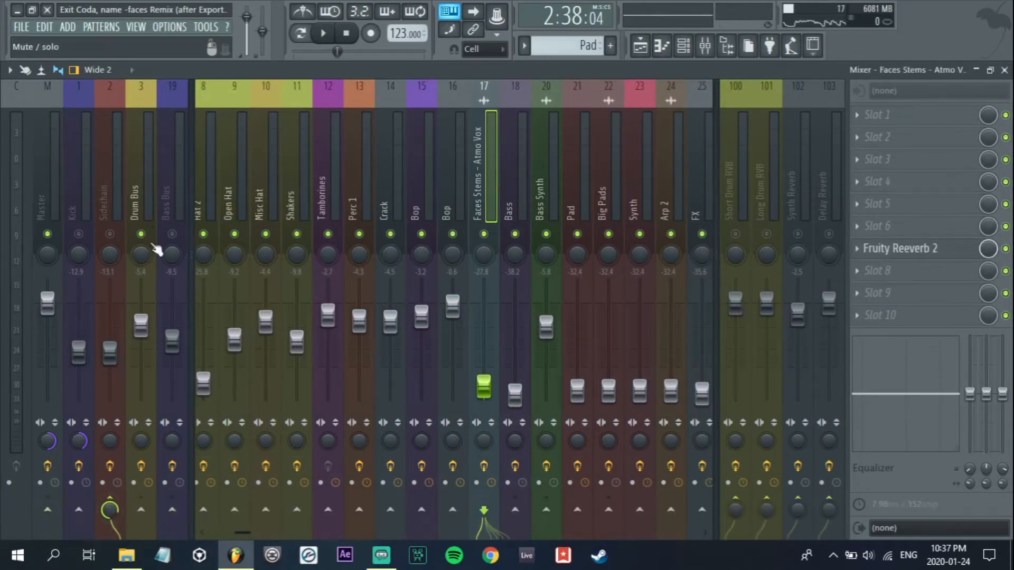
drag(244, 532, 205, 533)
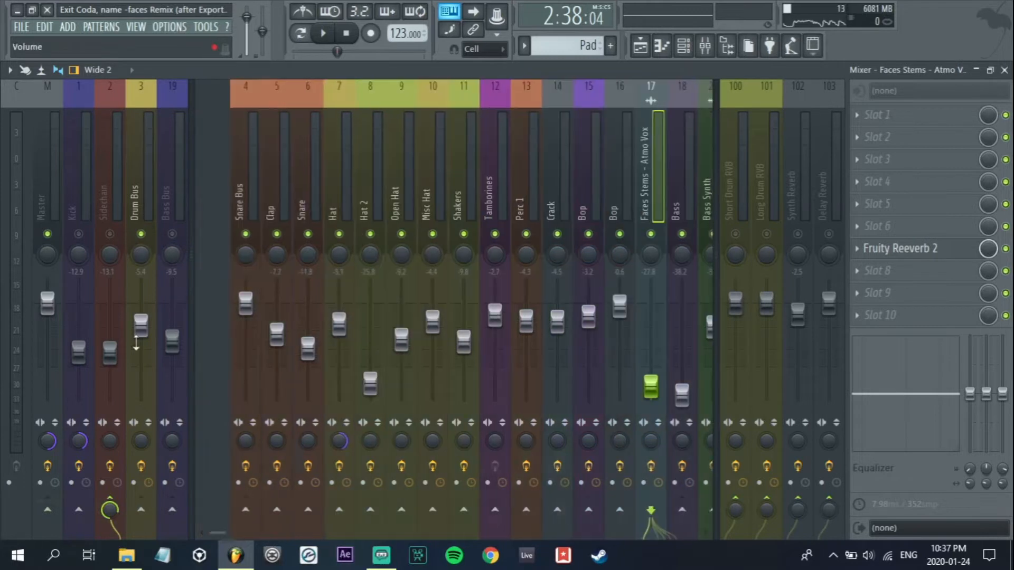
Re-enable all mixer tracks, mute Sidechain, Kick and Bass Bus again, and replay the mix with the reverb tracks on
right_click(146, 242)
right_click(137, 241)
click(109, 237)
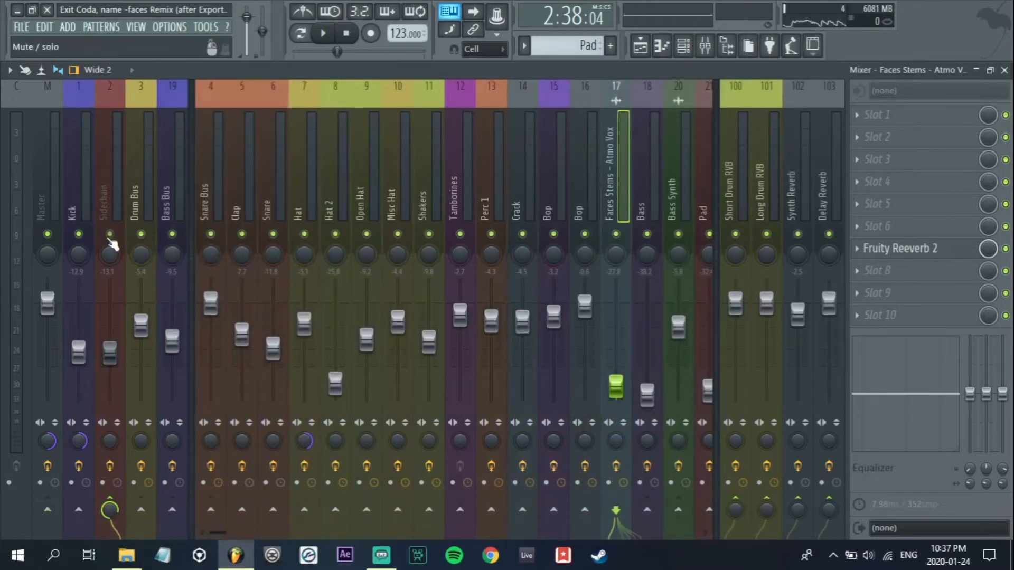
click(79, 236)
click(141, 236)
click(142, 236)
click(172, 235)
key(space)
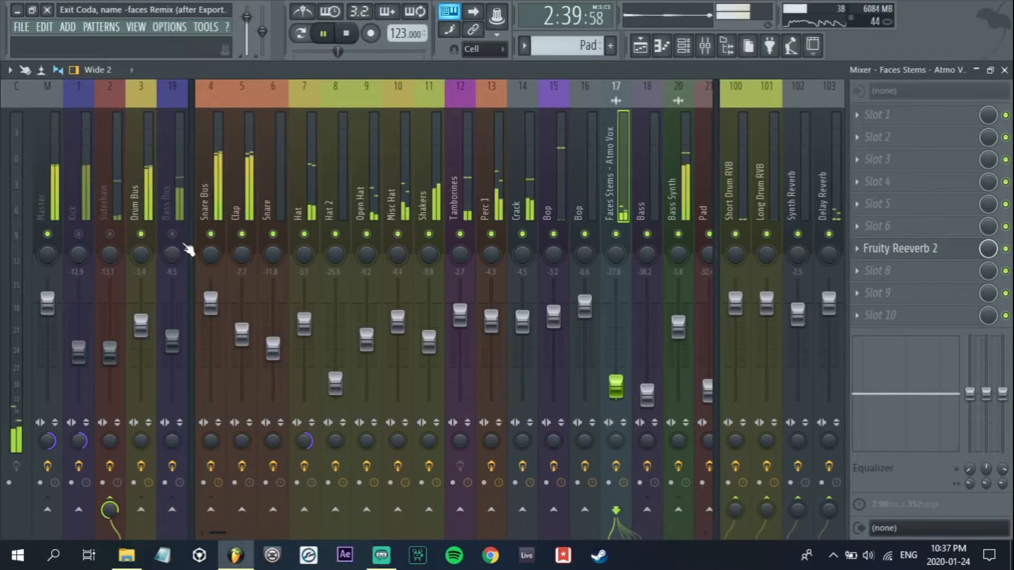
Compare the drum mix with Delay Reverb and Synth Reverb muted during playback
click(824, 234)
click(797, 234)
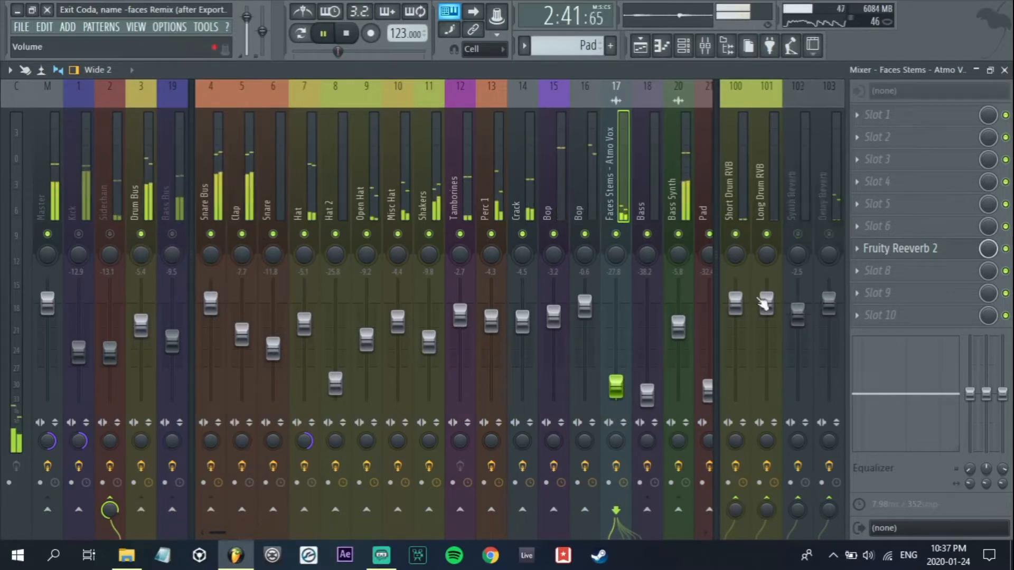
mouse_move(215, 533)
mouse_down()
mouse_move(269, 537)
mouse_move(225, 543)
mouse_up()
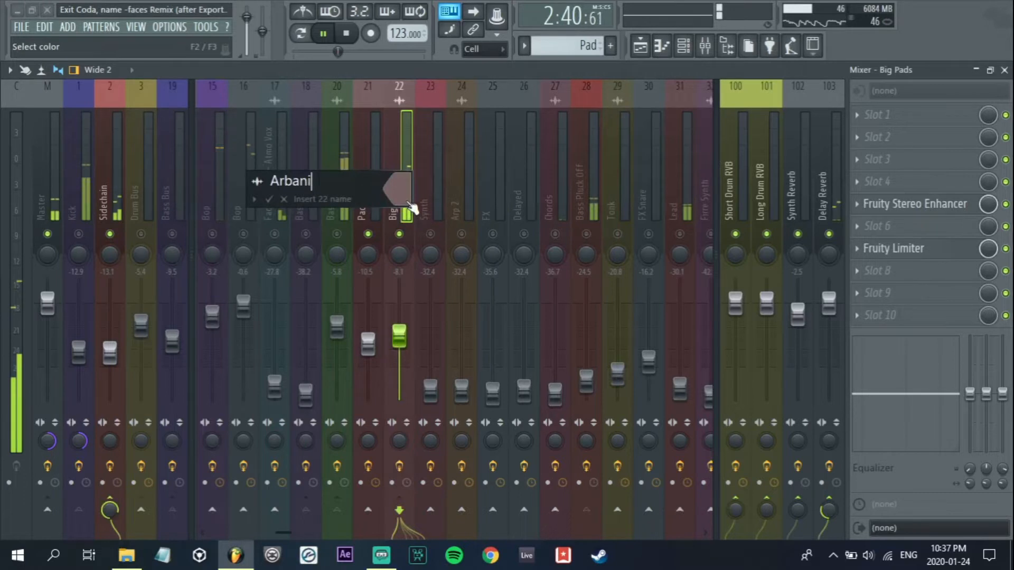
Rename mixer track 22 as Arbanish and stop playback
text(sh)
key(Return)
key(space)
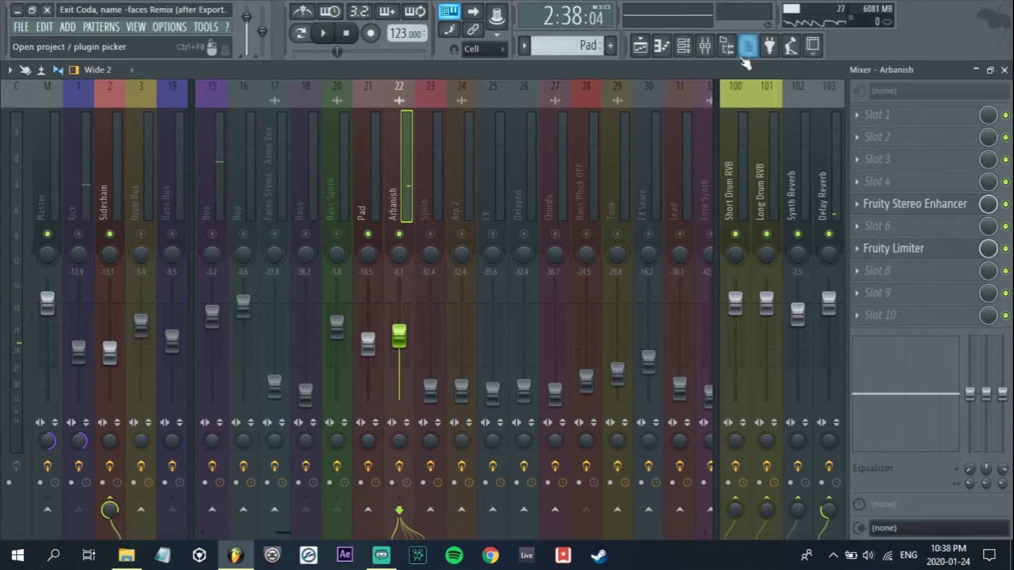
Audition Arbanish with Pad and Sidechain, and bring the Kick back in for comparison
key(space)
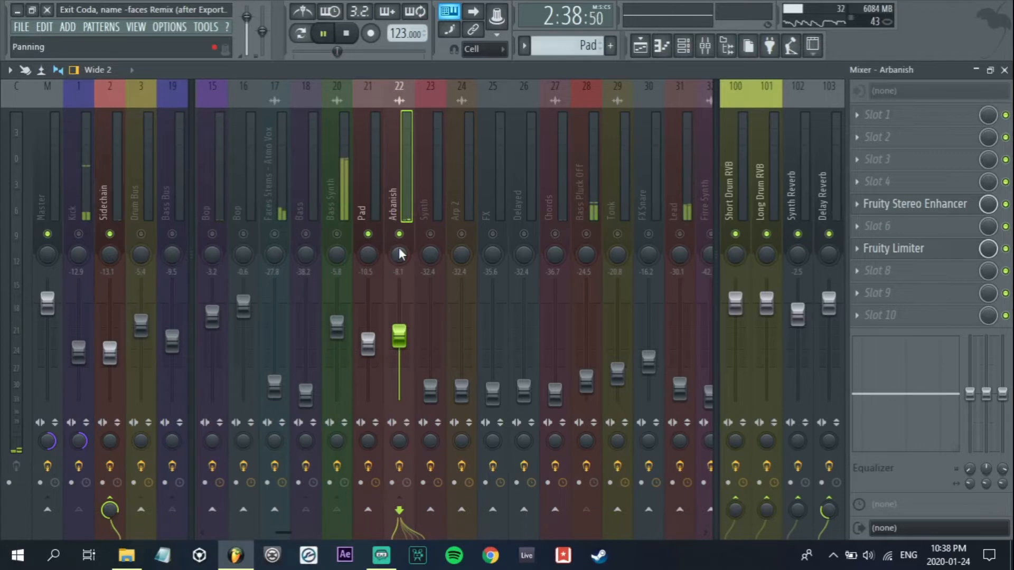
key(space)
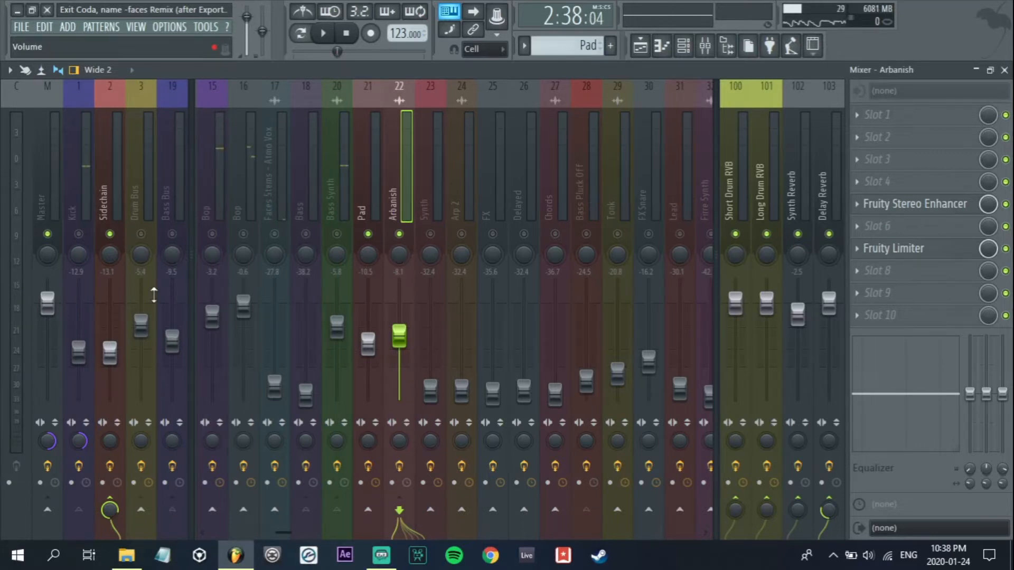
key(space)
key(space)
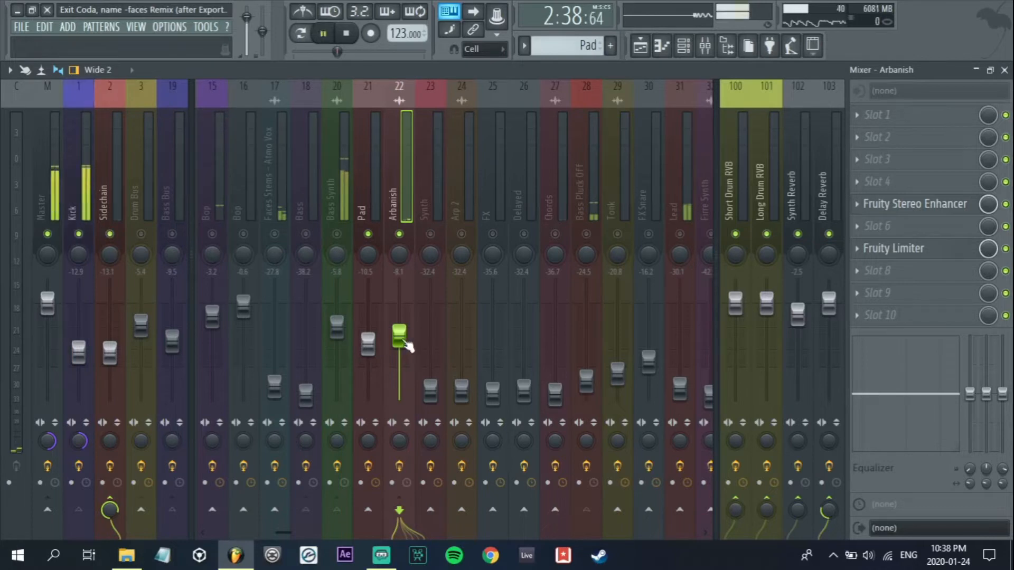
key(space)
Open the playlist and clear its time and clip selection
key(F5)
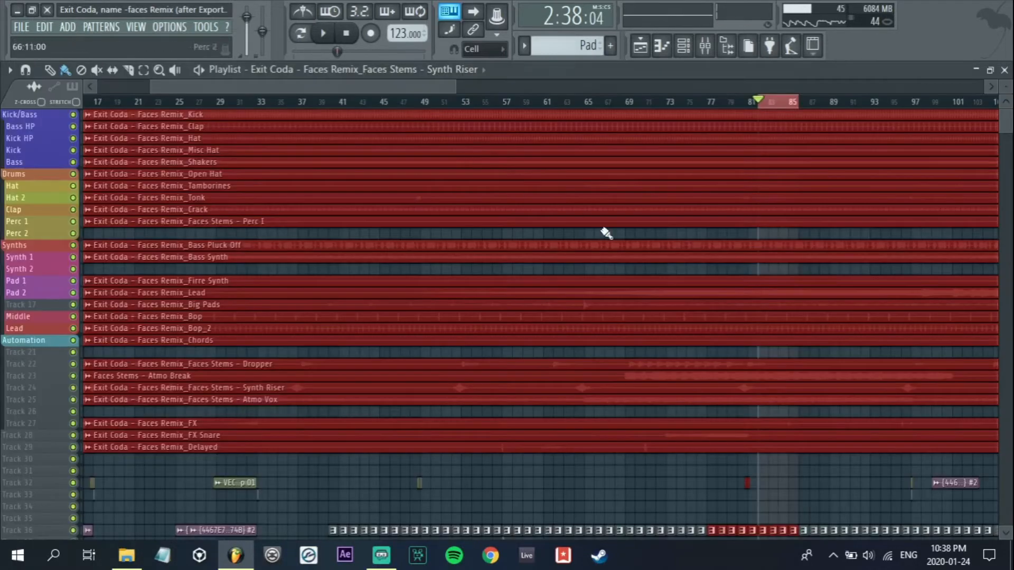
scroll(785, 223, down, 3)
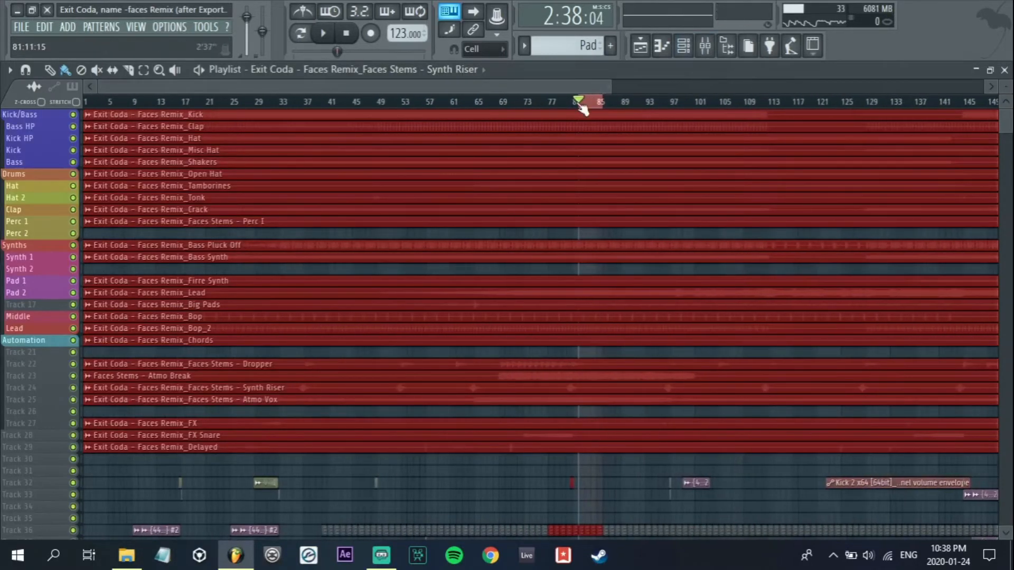
scroll(581, 108, up, 6)
key(ctrl+d)
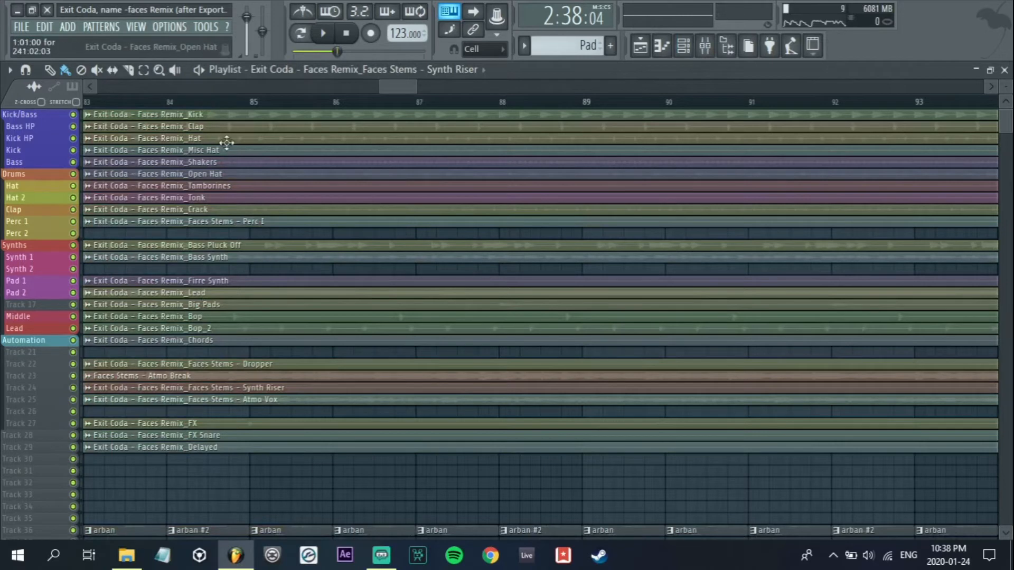
Look through the exported stem clips in the playlist and locate the arban patterns on Track 36
drag(207, 115, 210, 345)
drag(228, 361, 227, 402)
drag(291, 399, 277, 346)
ctrl+click(268, 439)
drag(204, 361, 222, 395)
drag(232, 296, 217, 350)
ctrl+click(220, 299)
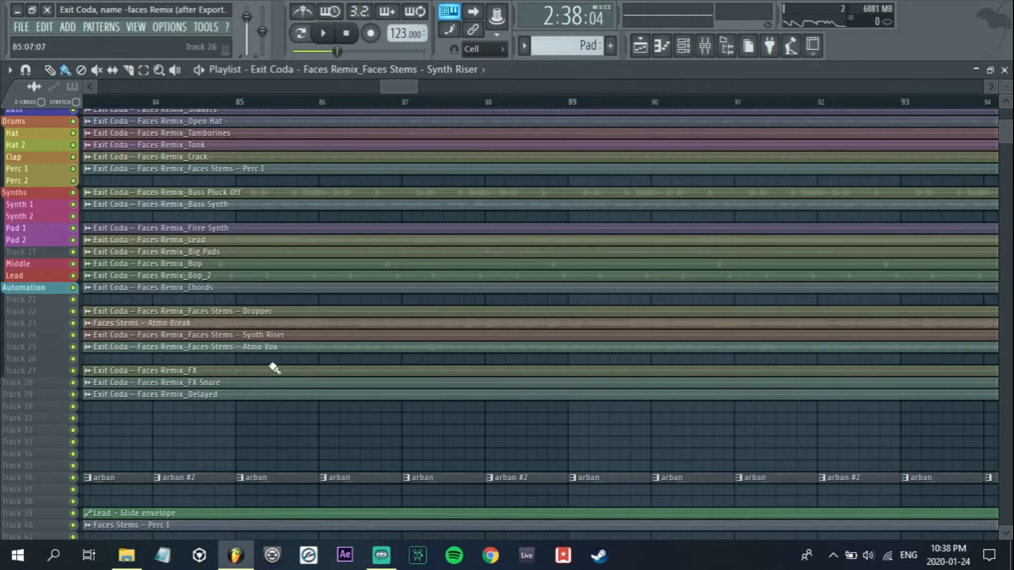
scroll(231, 396, down, 3)
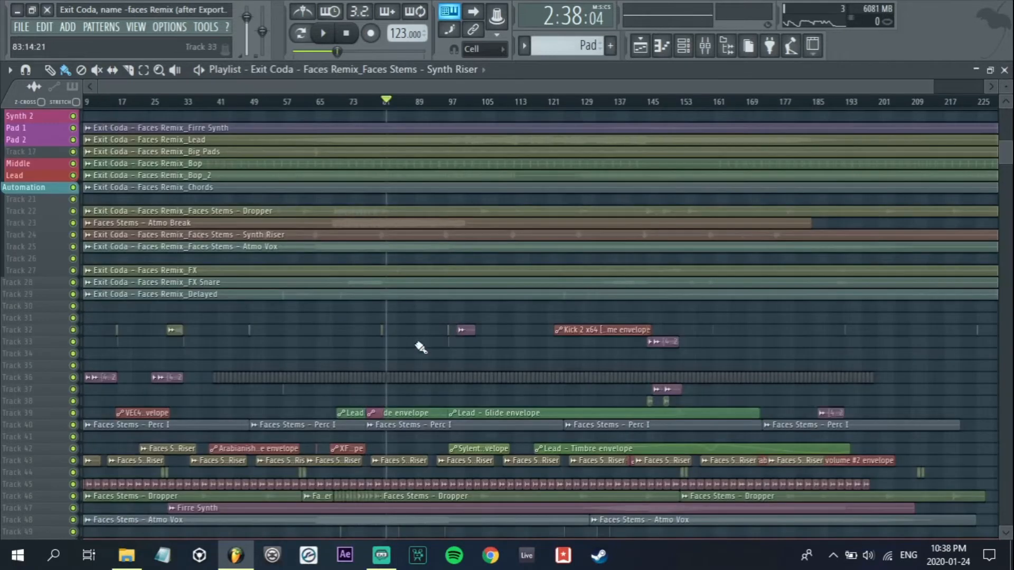
drag(335, 362, 531, 408)
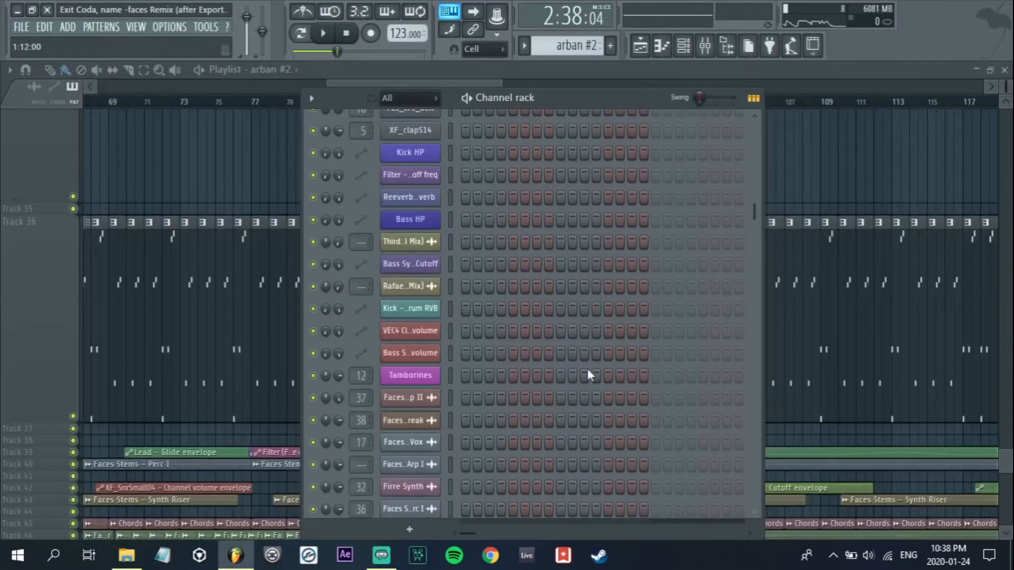
Inspect the Arabianish #2 sample channel's settings, play the arban patterns in the playlist, and reopen the channel rack
scroll(587, 373, down, 10)
click(429, 378)
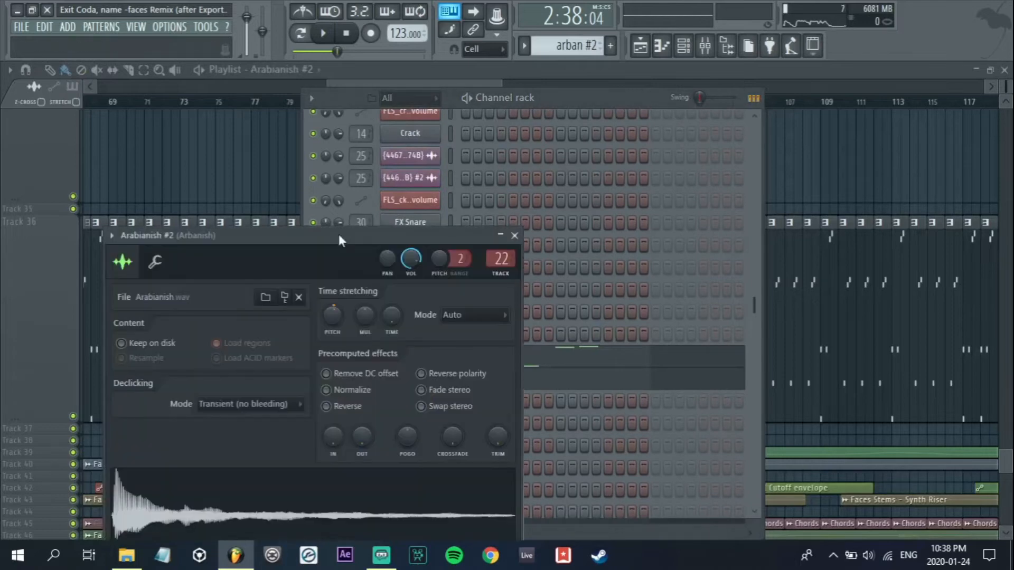
drag(340, 241, 366, 180)
right_click(878, 201)
key(space)
scroll(352, 199, up, 4)
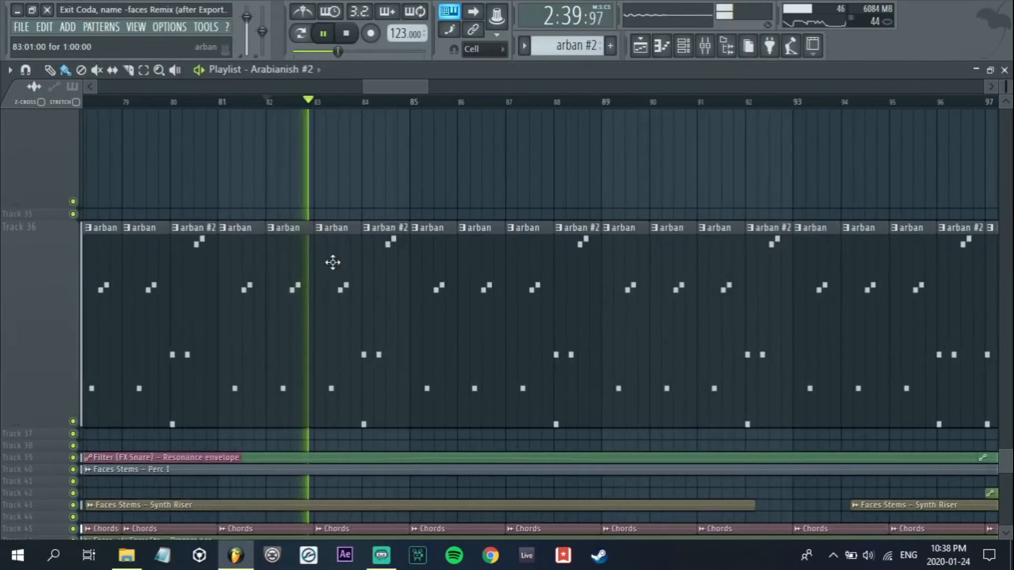
click(683, 45)
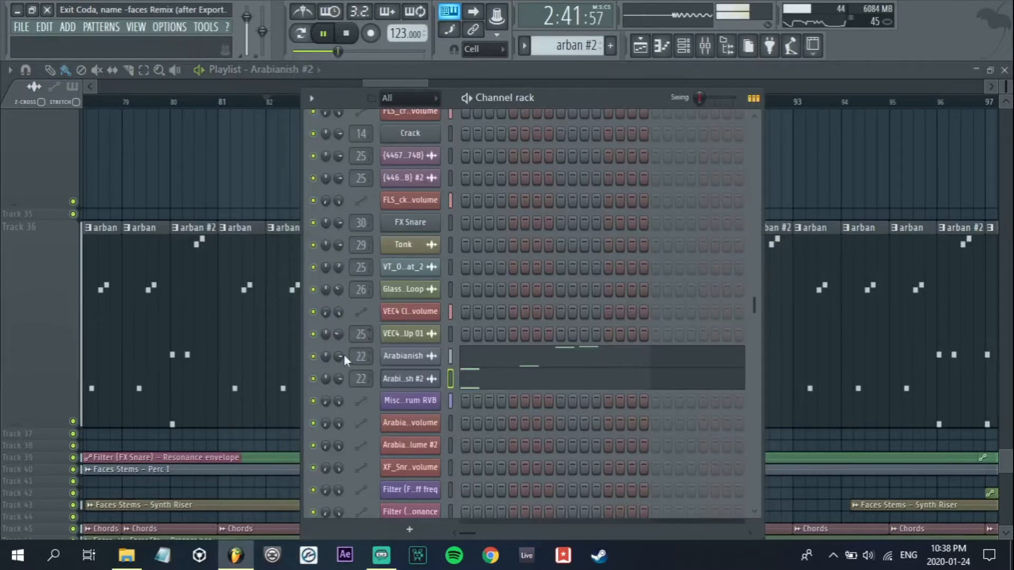
Select a playback range of a few bars in the playlist, starting just after bar 81, and play it
key(space)
right_click(278, 154)
drag(338, 102, 586, 118)
ctrl+right_click(575, 175)
key(space)
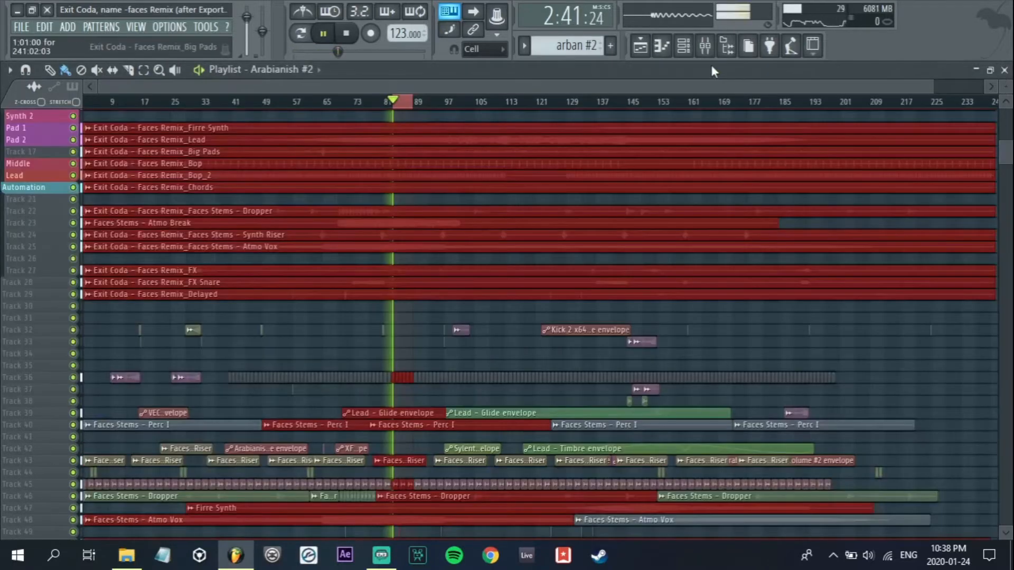
Raise Arbanish's mixer volume to -5.7 dB and set its send to Synth Reverb to about 15% while auditioning it
click(705, 46)
key(space)
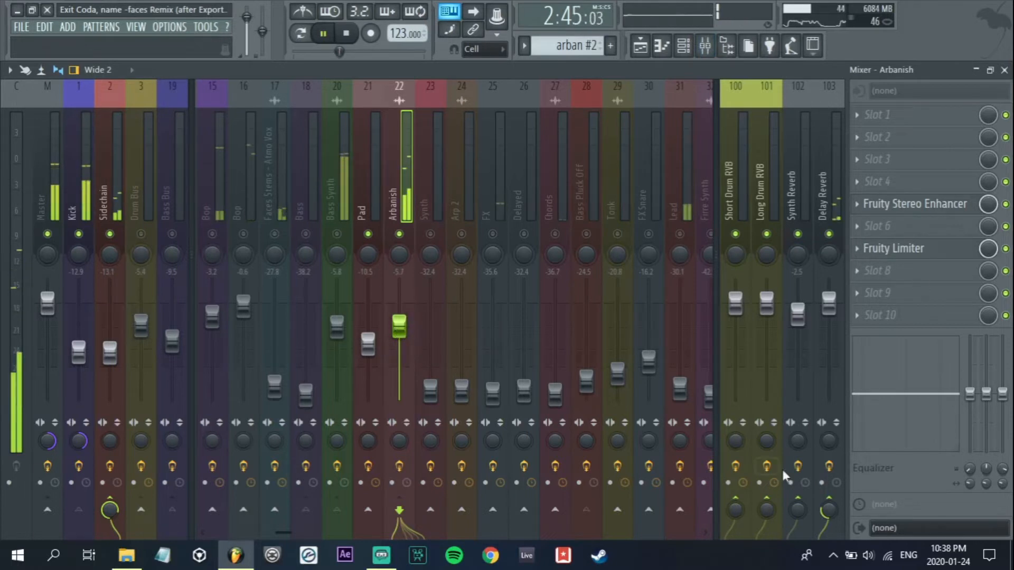
click(837, 338)
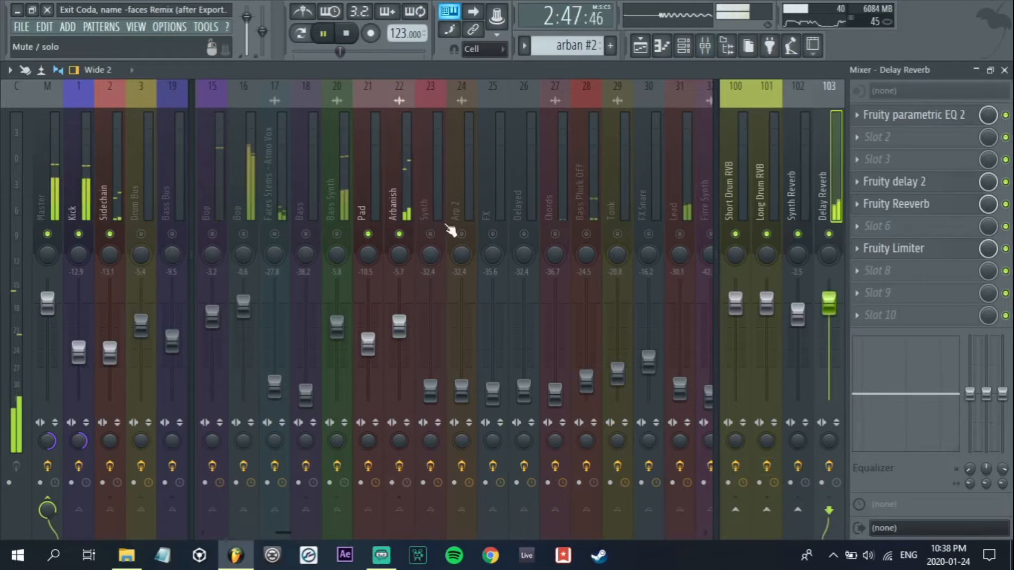
click(395, 203)
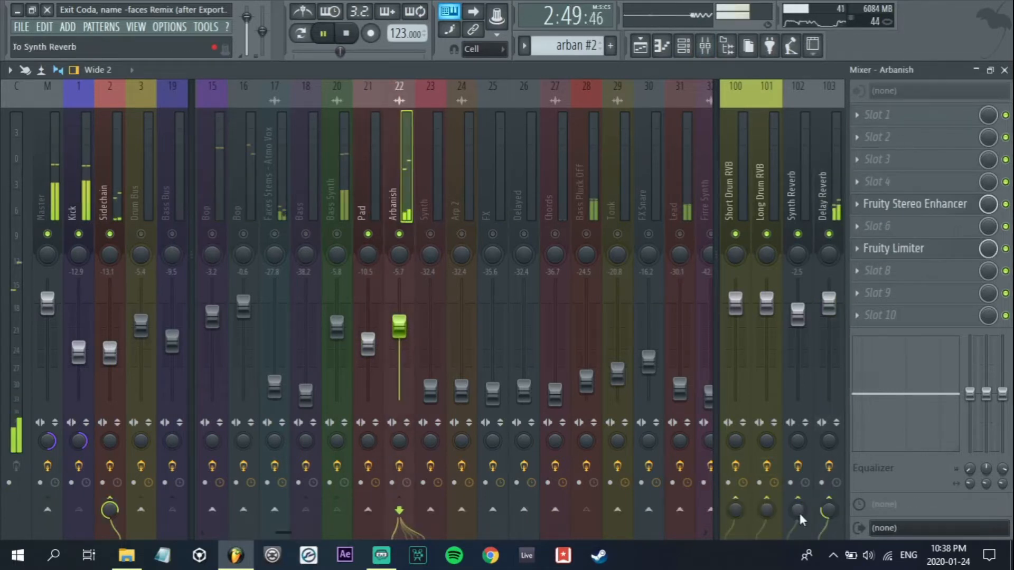
key(space)
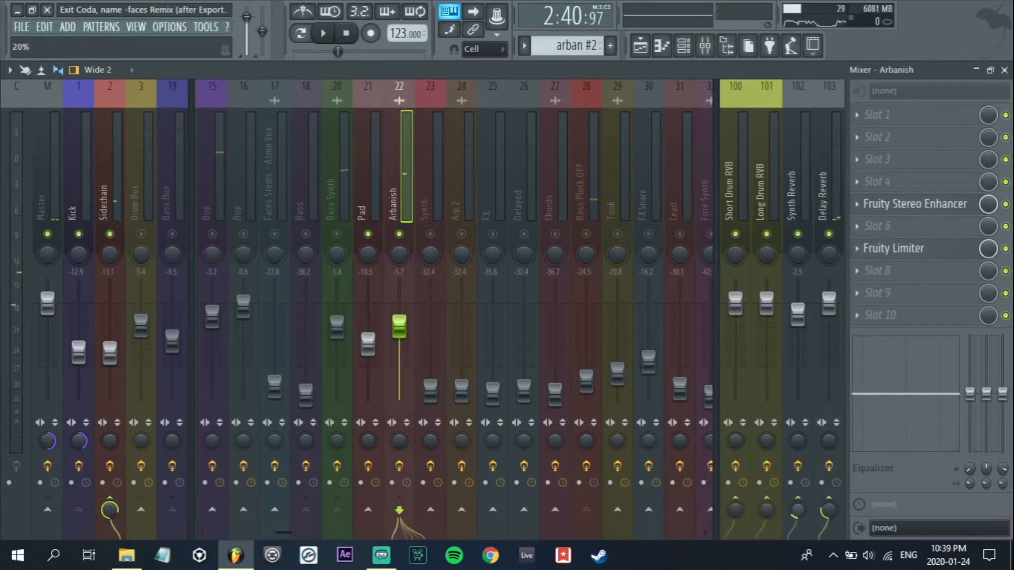
key(space)
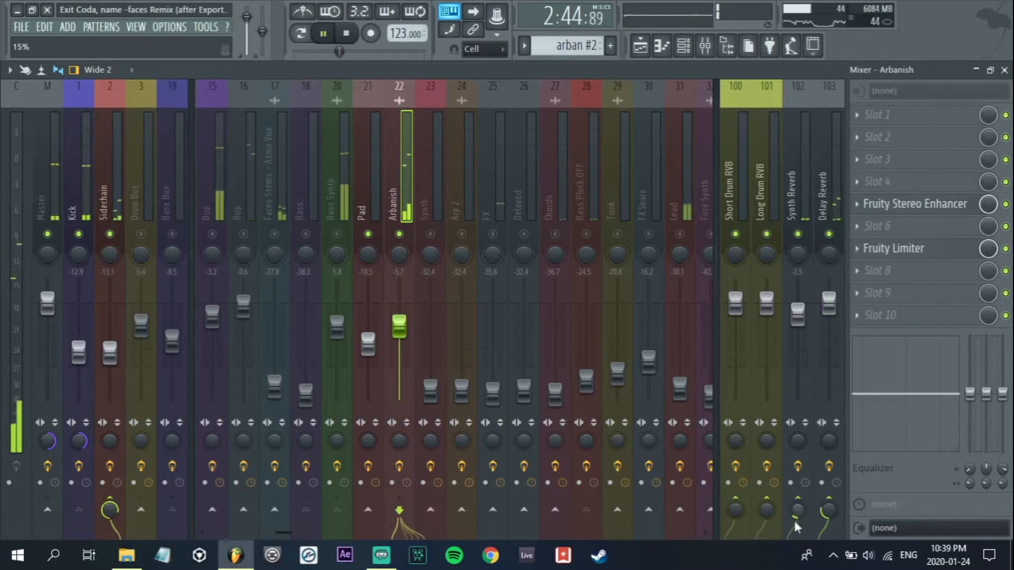
key(space)
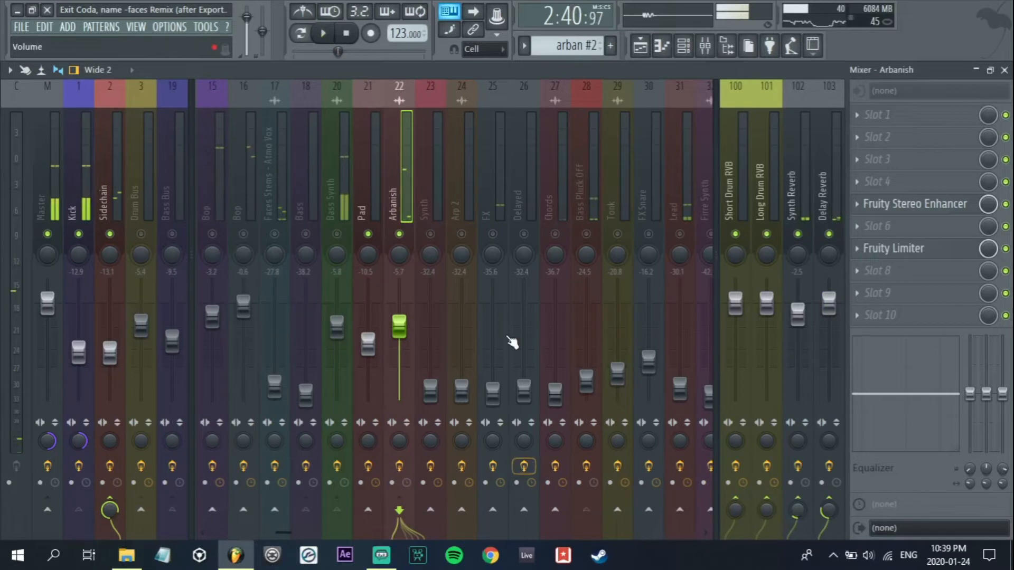
key(space)
Raise the volumes of Synth, Arp 2, FX, Delayed, Chords and Bass Pluck Off during playback, and select Bass Synth
drag(430, 390, 430, 346)
drag(461, 391, 495, 375)
drag(525, 391, 586, 369)
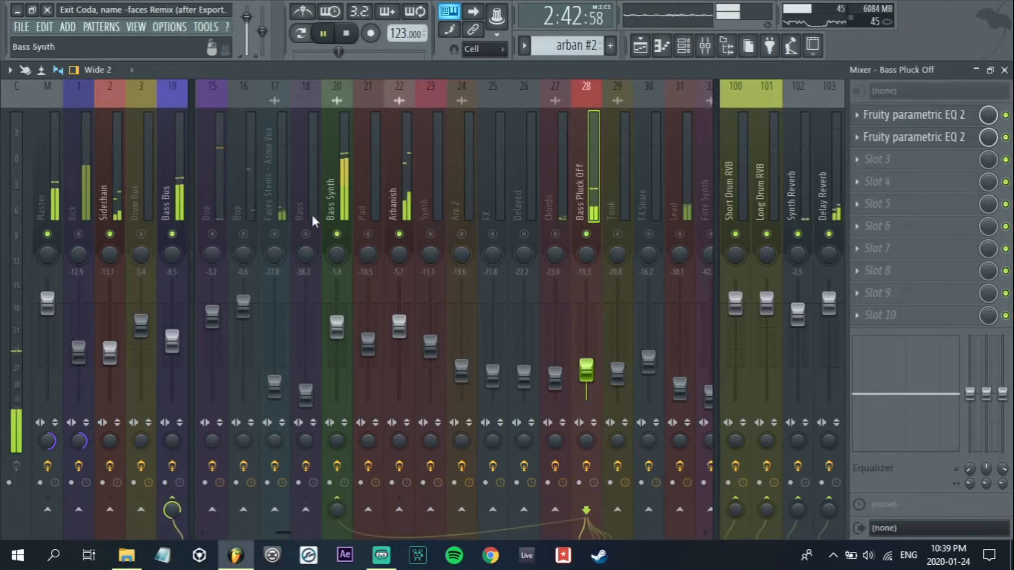
click(326, 224)
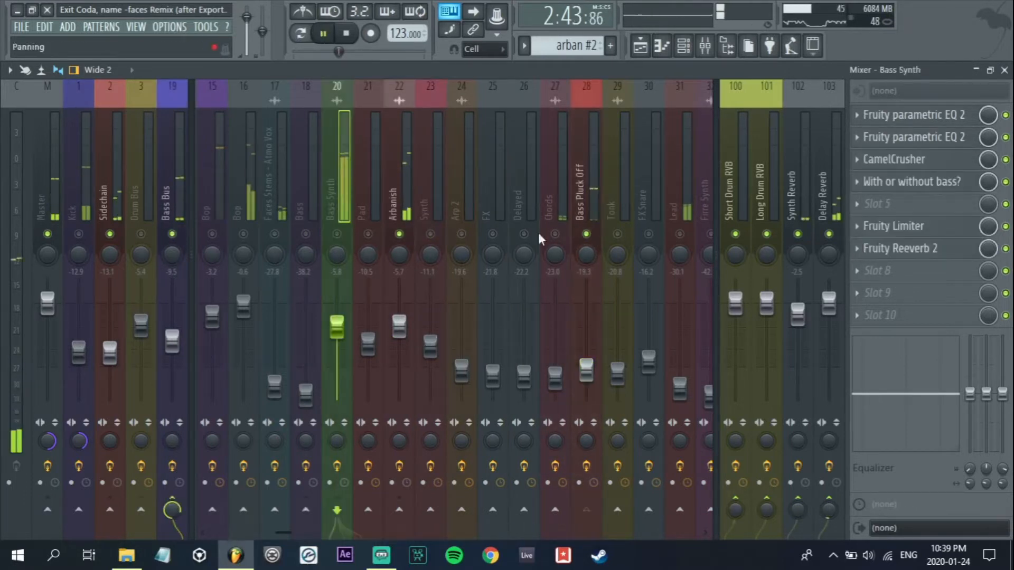
Move the Bass Pluck Off track beside Bass Synth, then raise its volume to -3.6 dB while auditioning it with Bass Synth
click(582, 233)
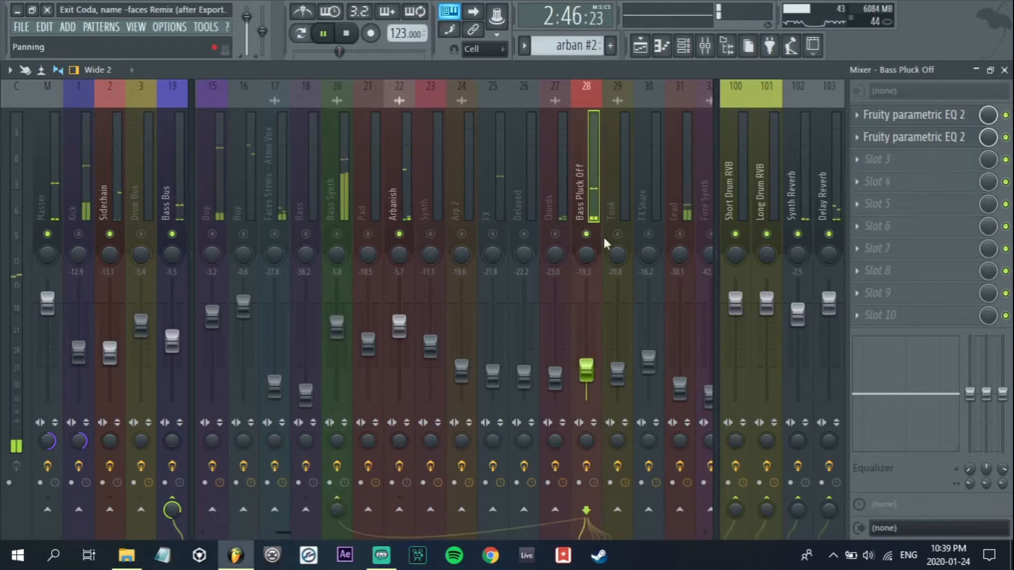
scroll(595, 293, up, 8)
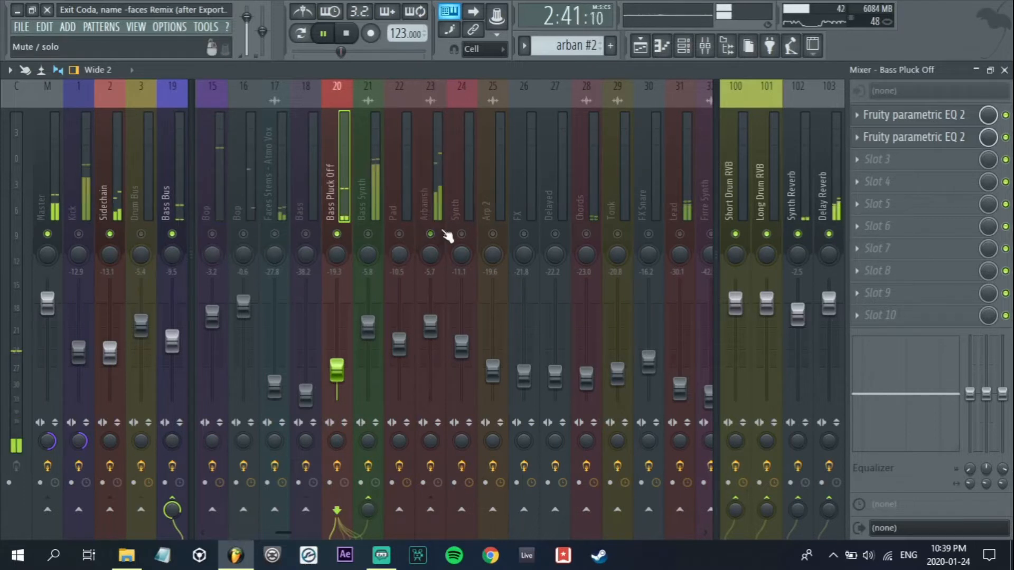
click(368, 234)
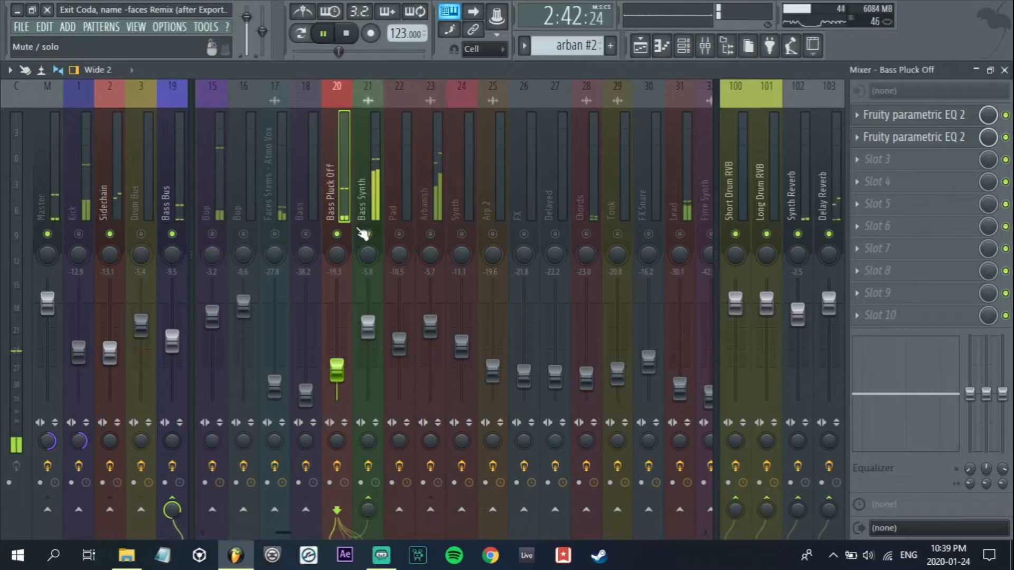
scroll(345, 321, up, 5)
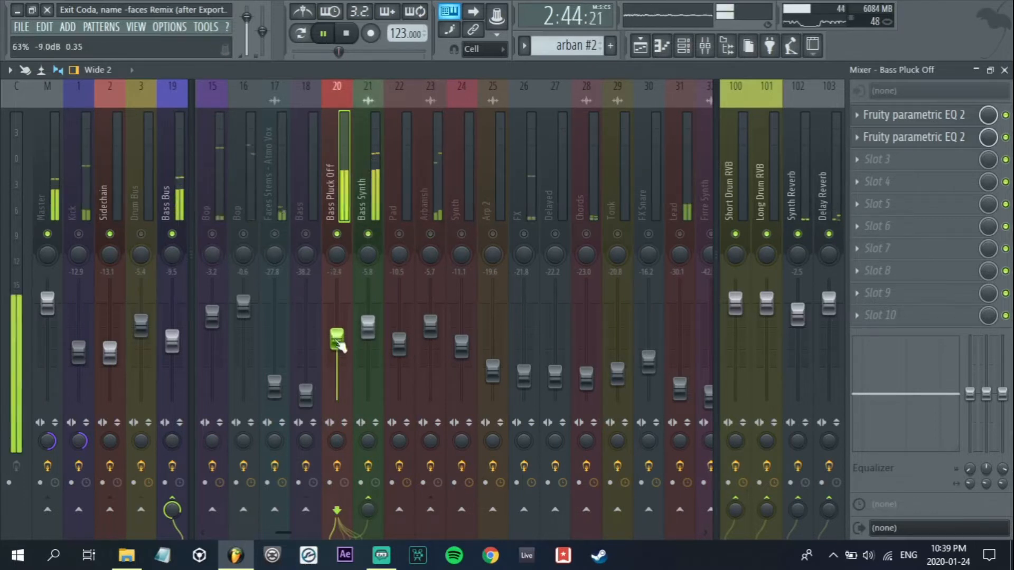
drag(337, 338, 337, 319)
click(364, 203)
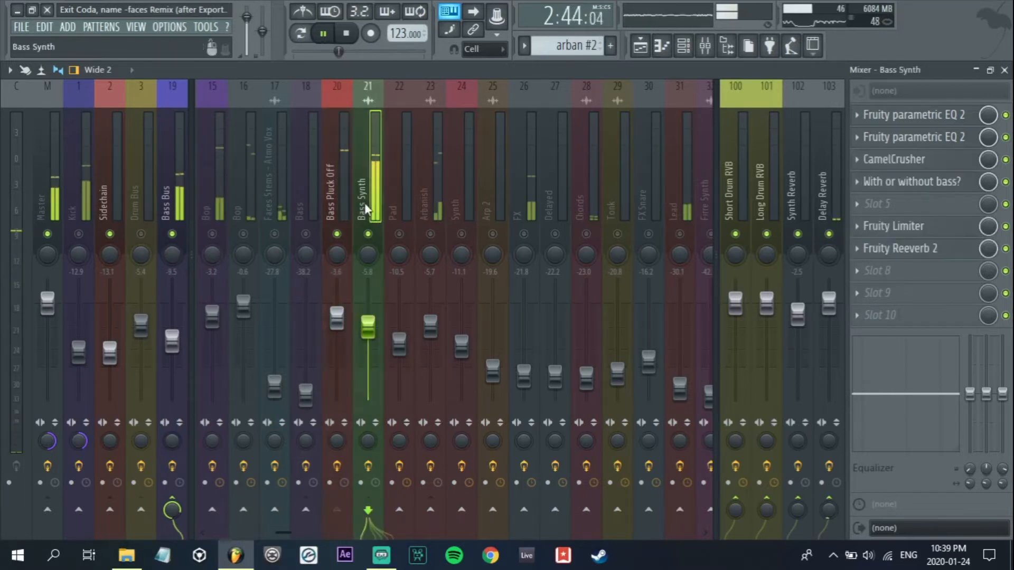
key(Left)
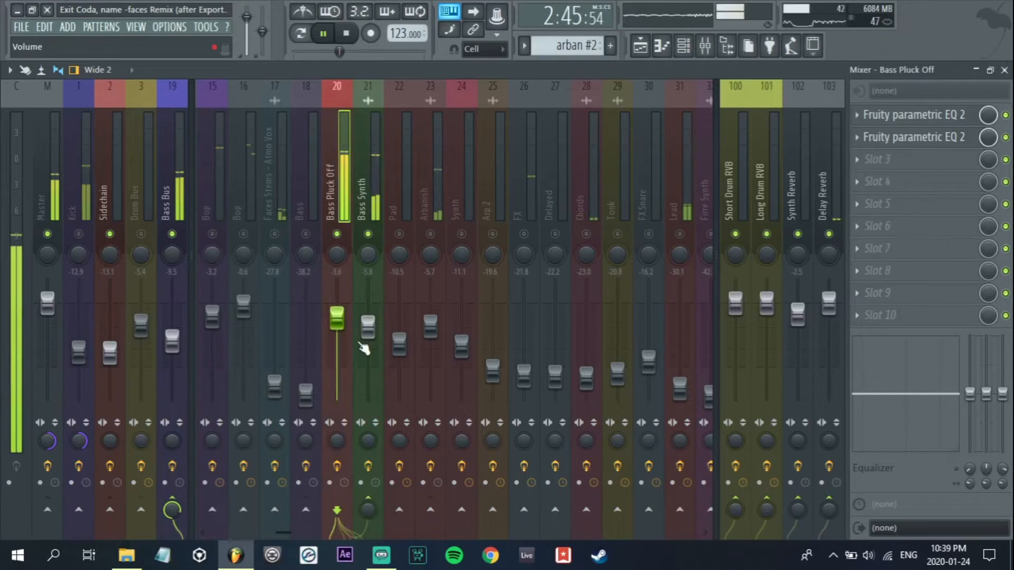
key(space)
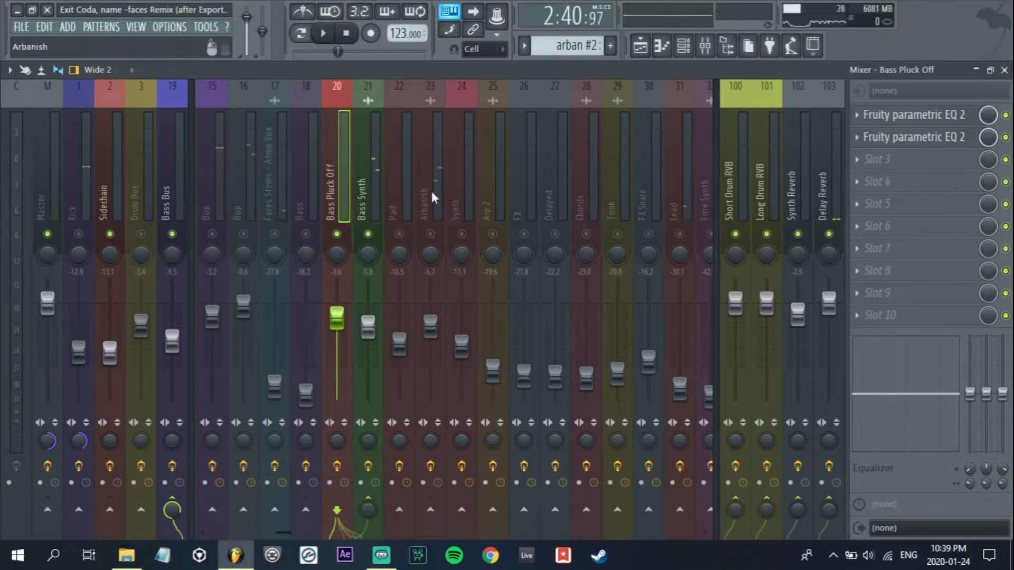
Solo Synth and Arbanish in turn during playback, and restore the full mix
right_click(455, 225)
key(space)
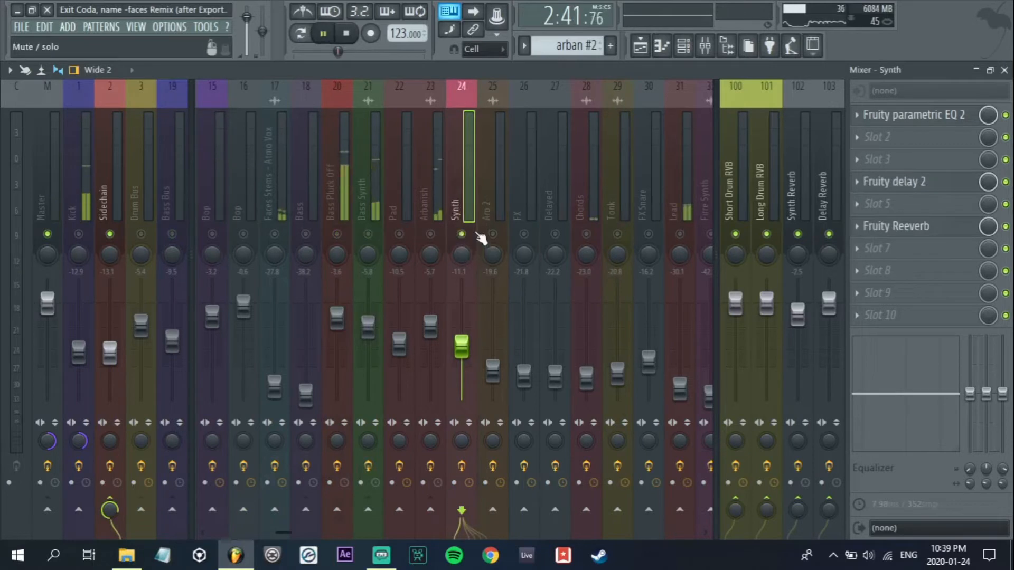
right_click(435, 220)
key(Escape)
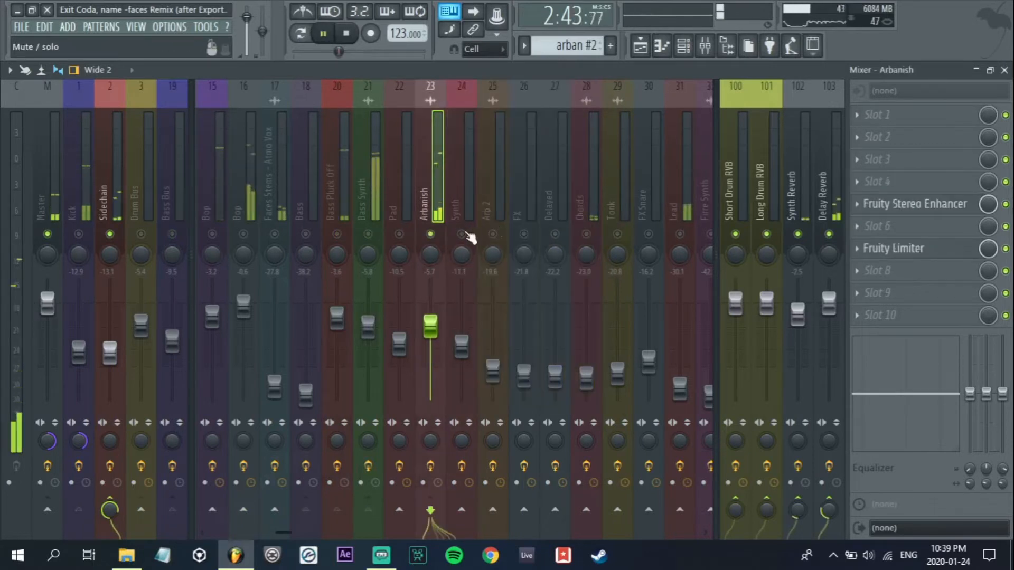
right_click(431, 234)
Mute Drum Bus, Bass Bus and Lead to audition the remaining tracks
click(141, 233)
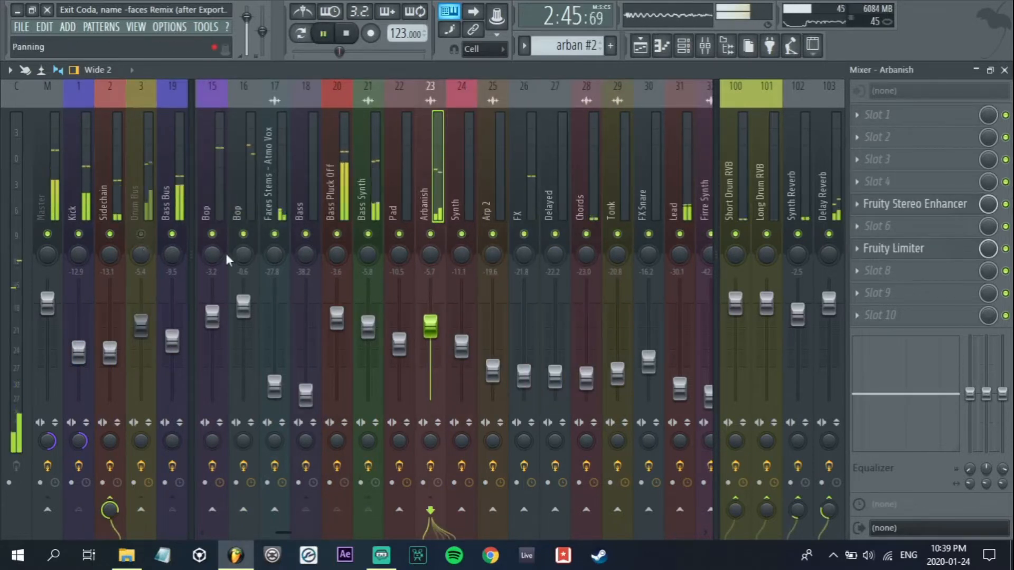
click(171, 234)
scroll(303, 539, down, 5)
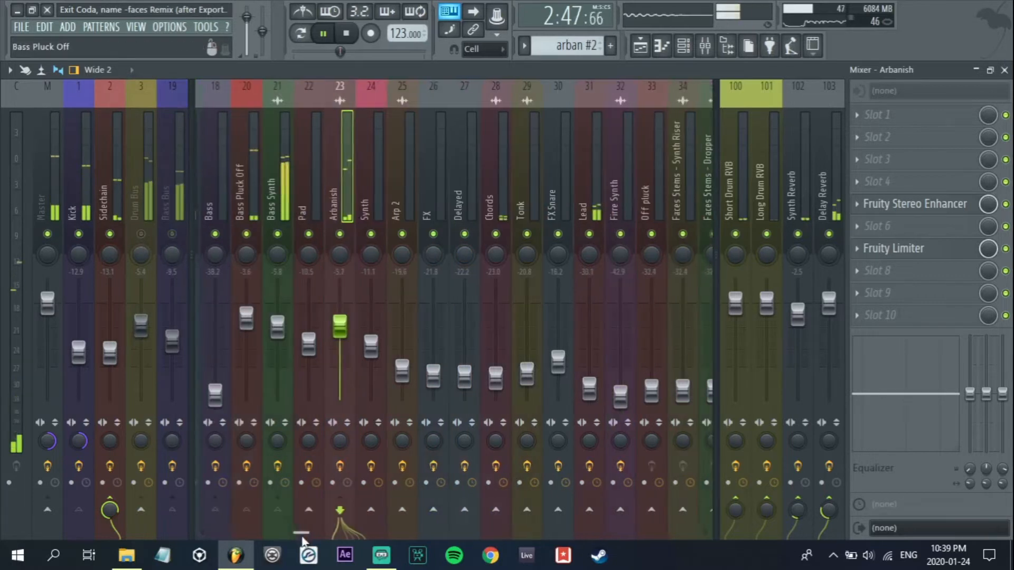
drag(302, 537, 304, 537)
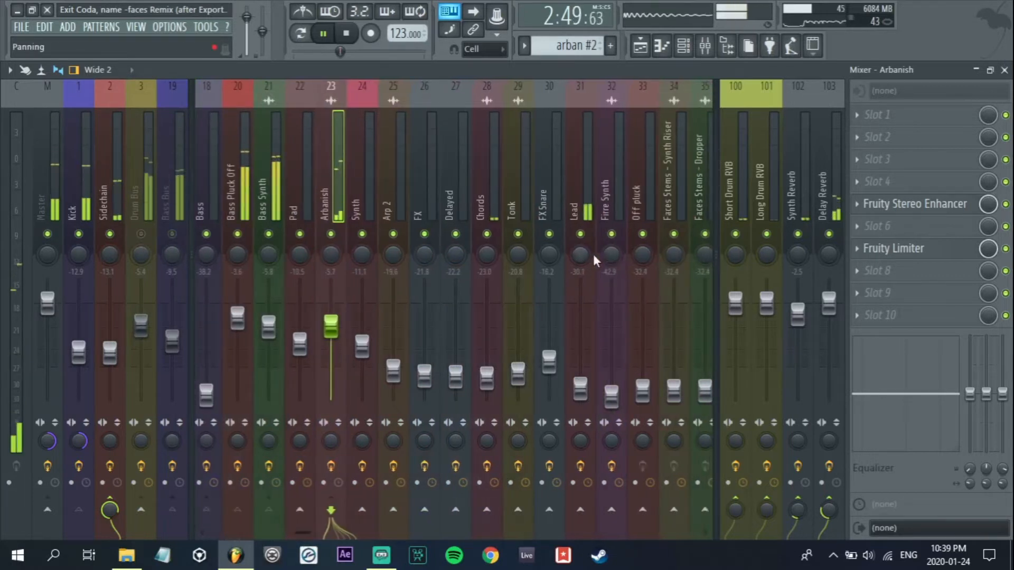
click(580, 234)
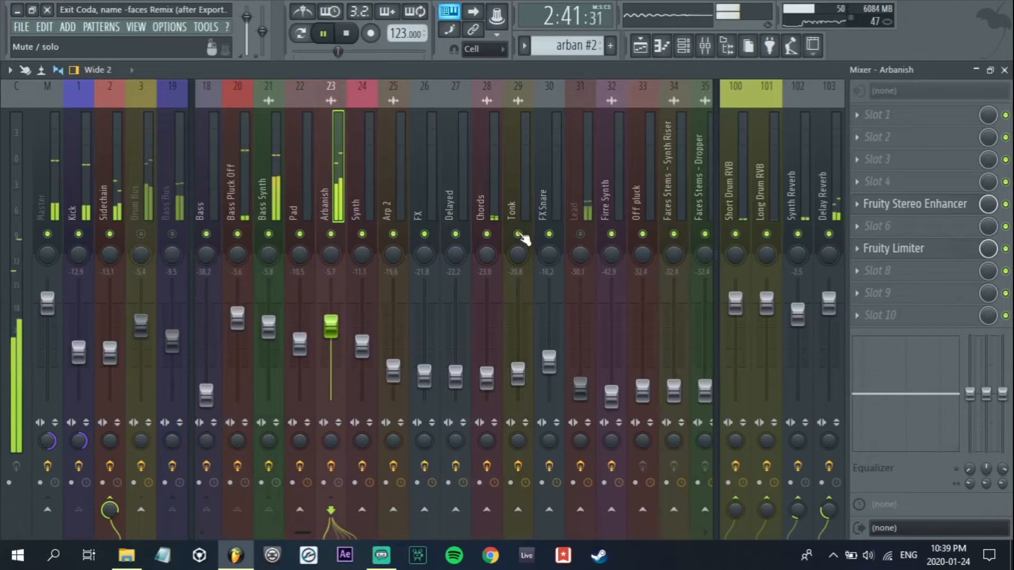
Raise the Chords volume to -2.5 dB while auditioning it soloed and in the full mix
drag(486, 377, 486, 310)
right_click(487, 234)
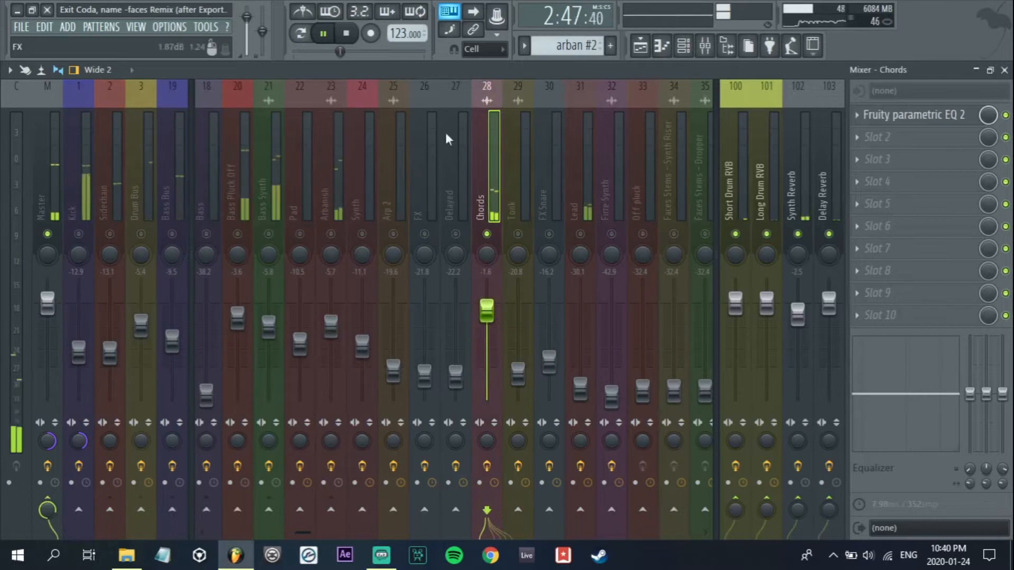
drag(486, 312, 486, 316)
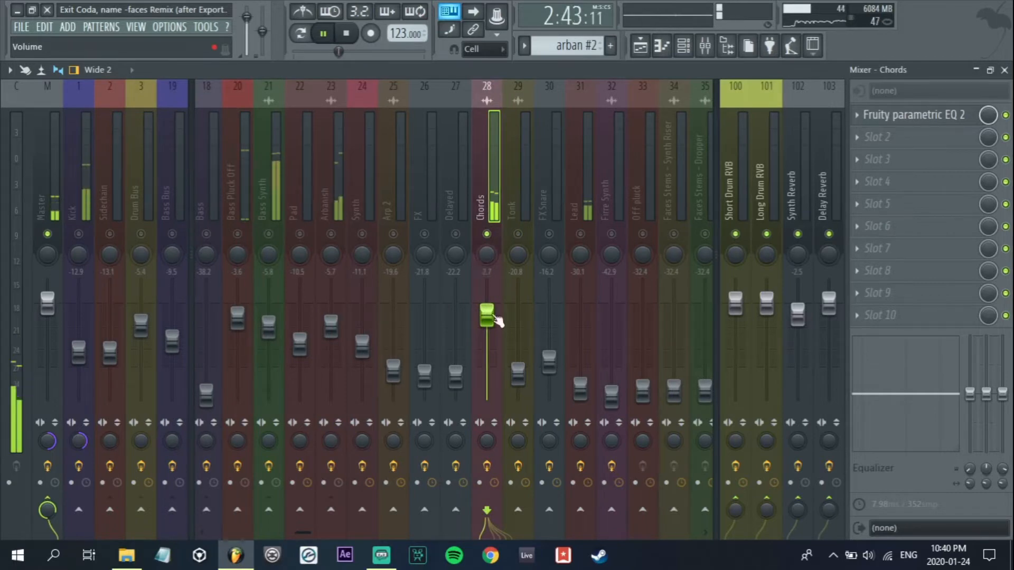
key(alt+Tab)
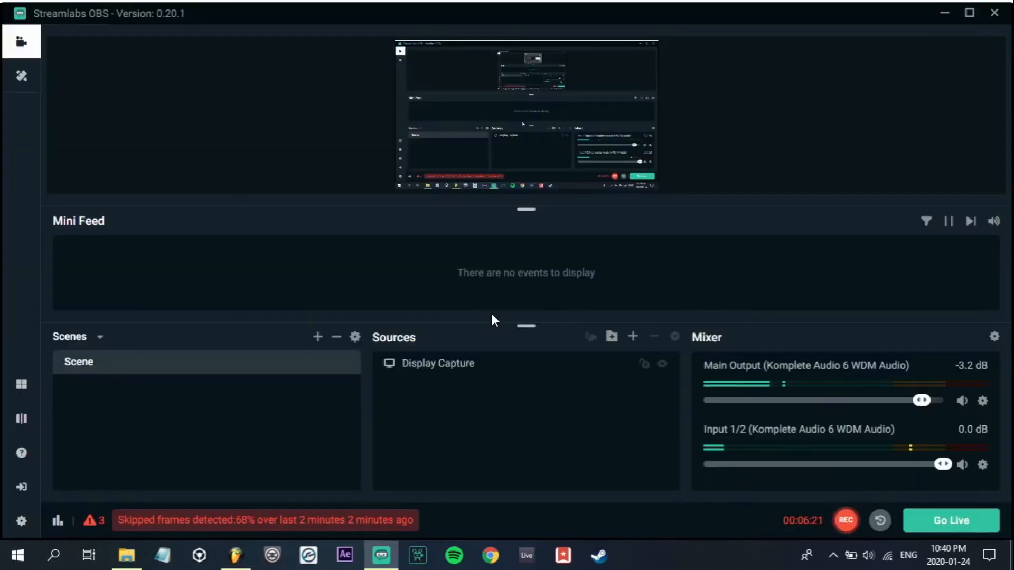
key(alt+Tab)
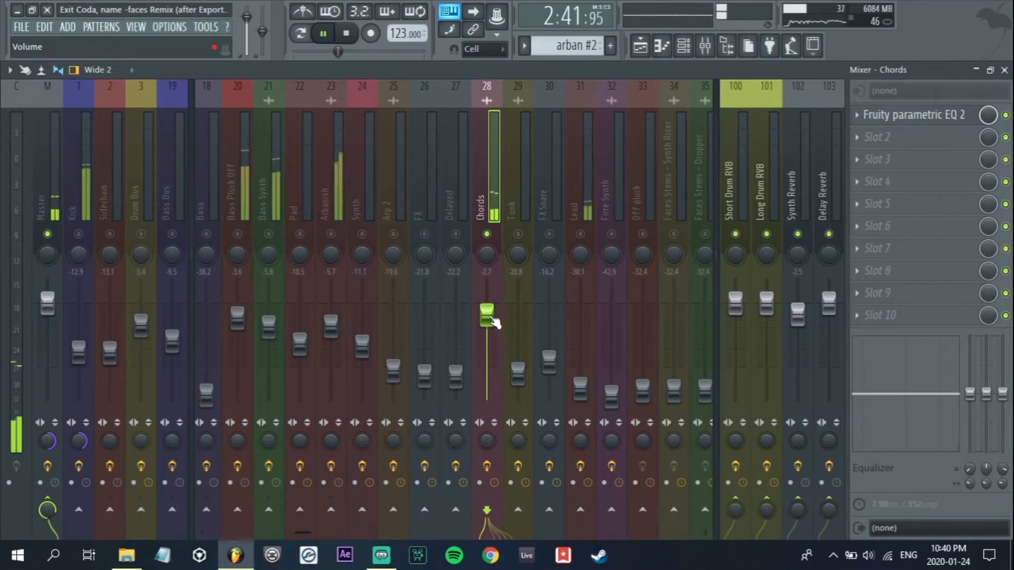
drag(493, 321, 493, 322)
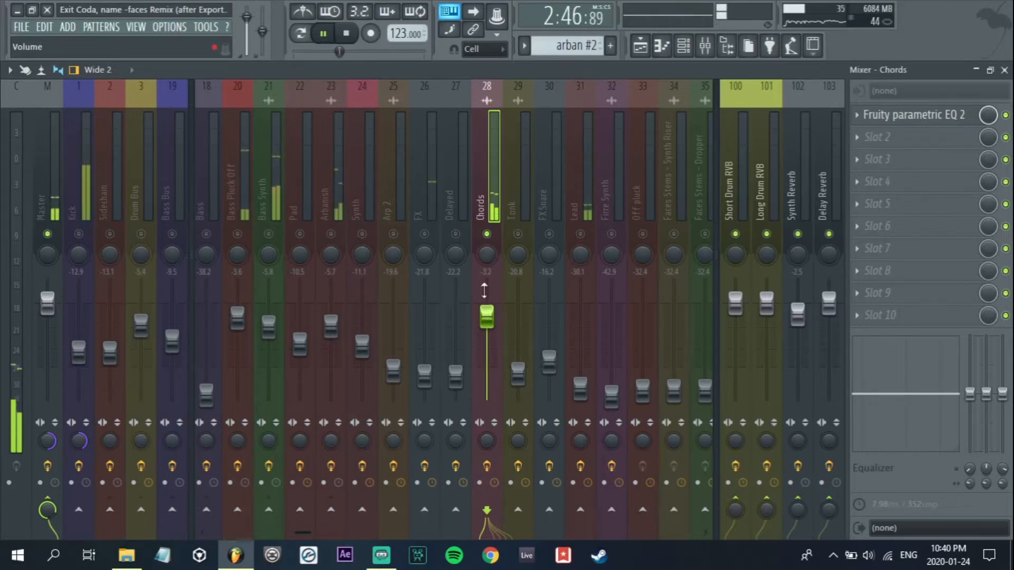
right_click(489, 234)
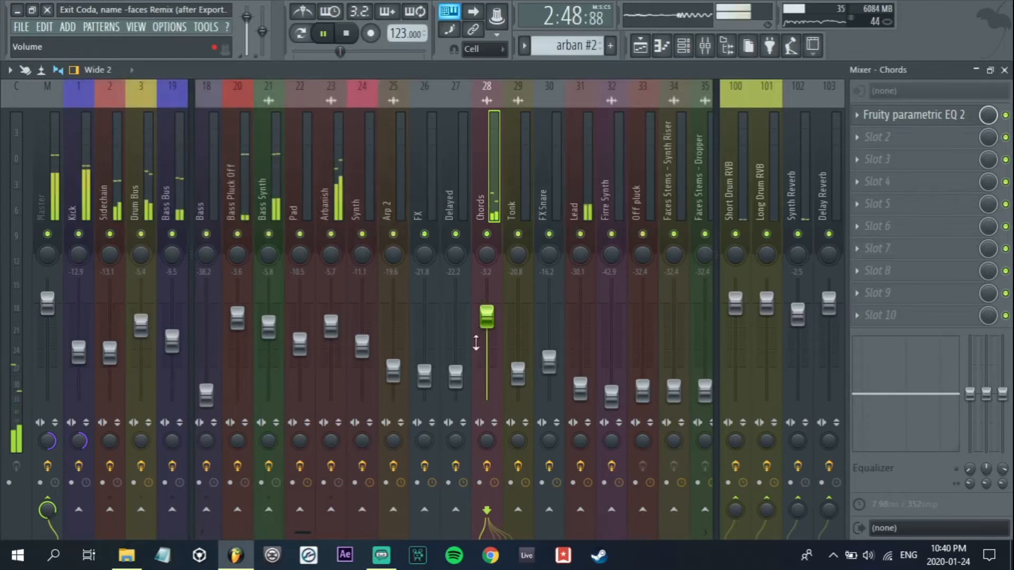
drag(486, 315, 486, 312)
key(space)
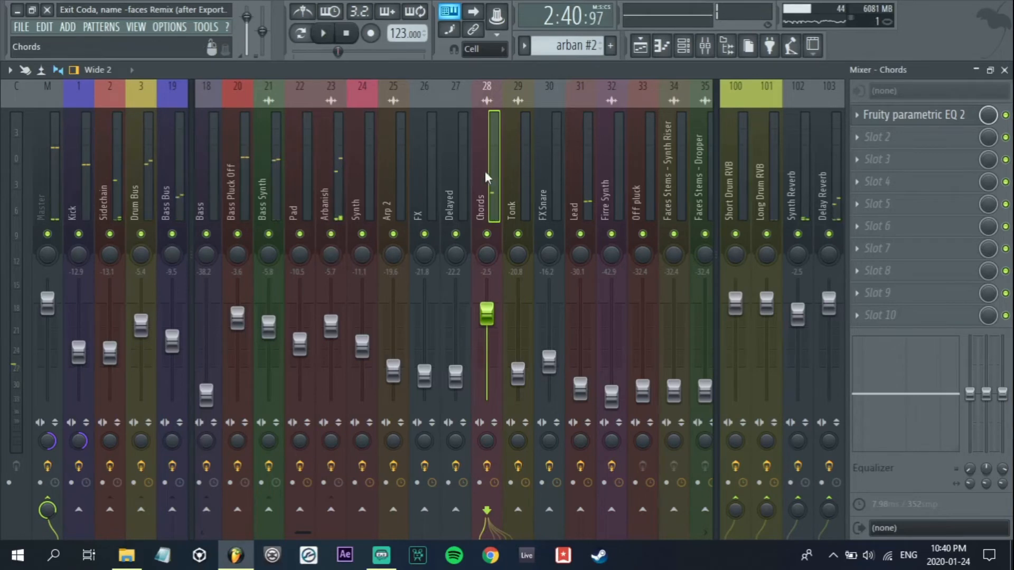
Add a Fruity Limiter in slot 5 of Chords and sidechain Bass Synth to the Chords track
click(892, 204)
click(916, 52)
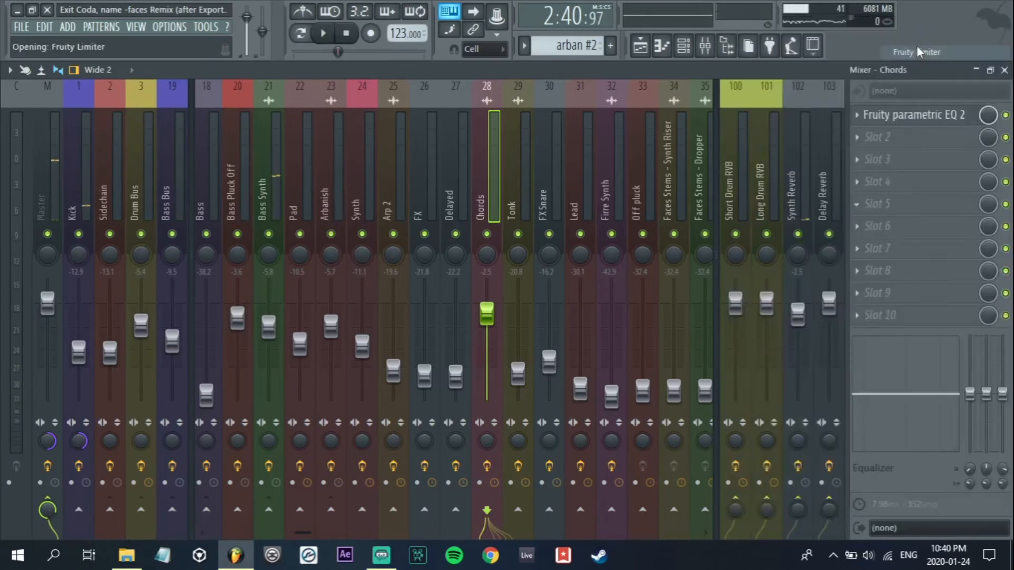
drag(465, 217, 764, 184)
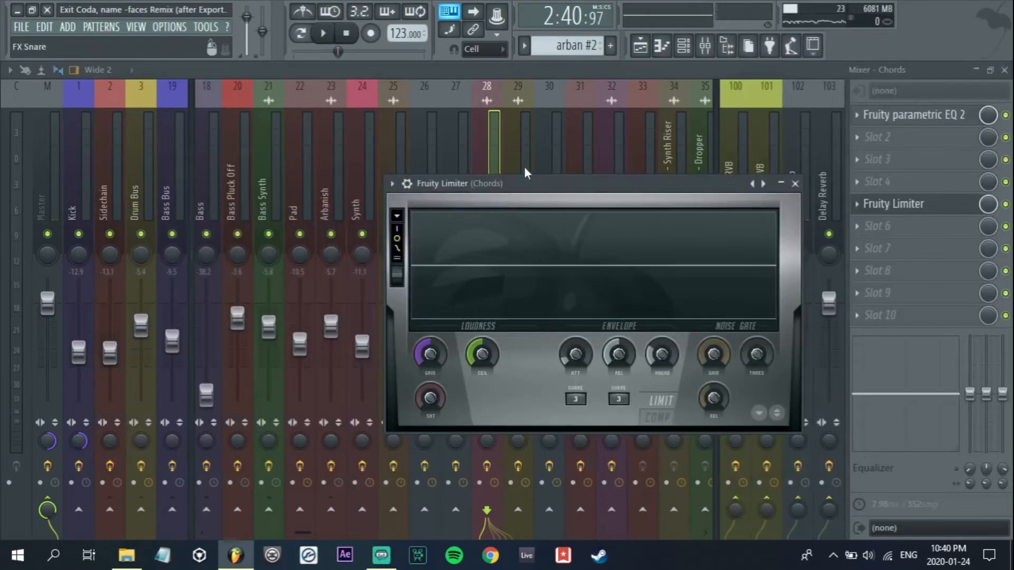
click(264, 193)
click(486, 510)
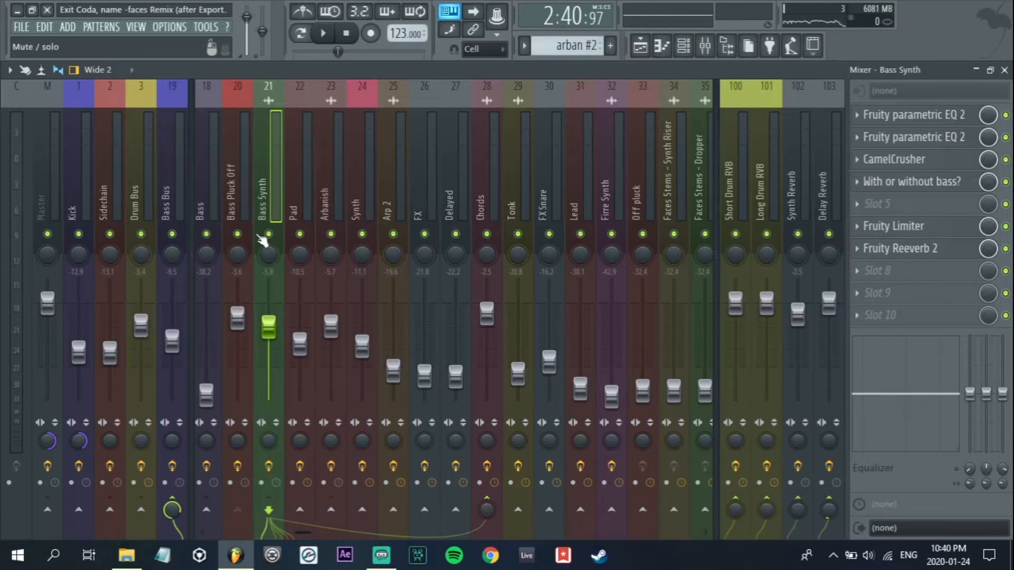
click(491, 208)
Audition Chords soloed against Bass Synth and Arbanish, and reset the Chords volume to its default
key(space)
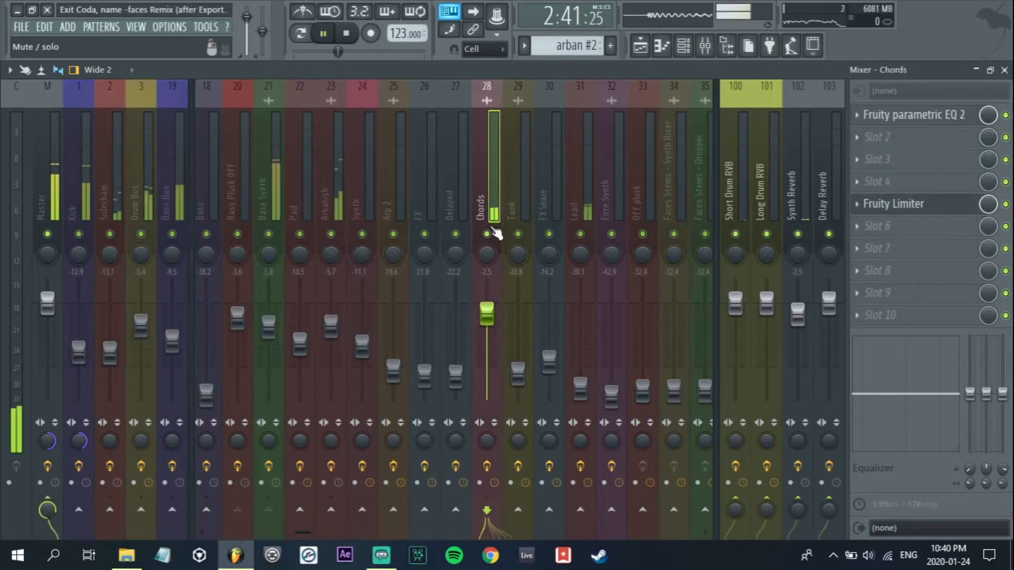
right_click(487, 234)
key(space)
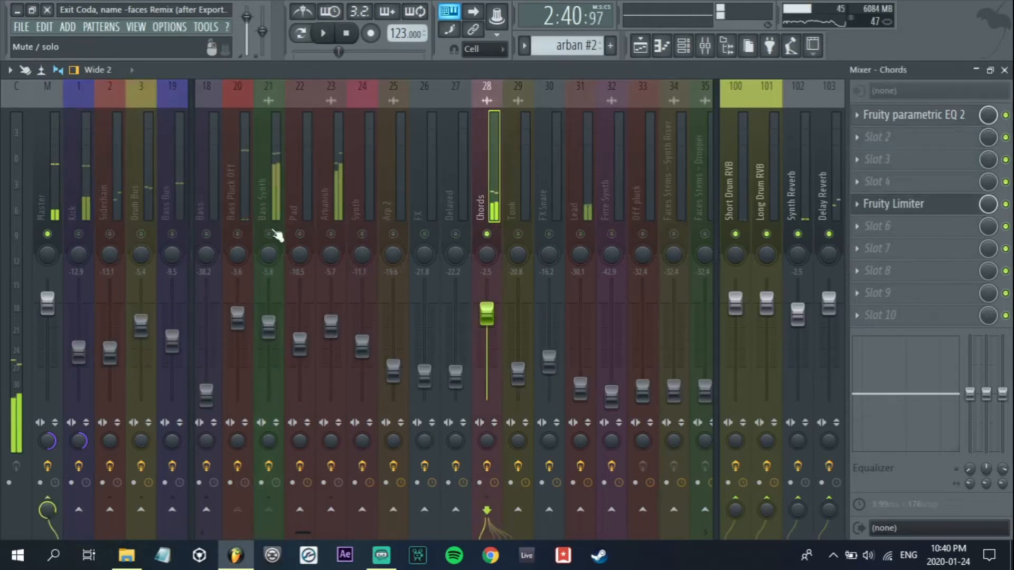
key(space)
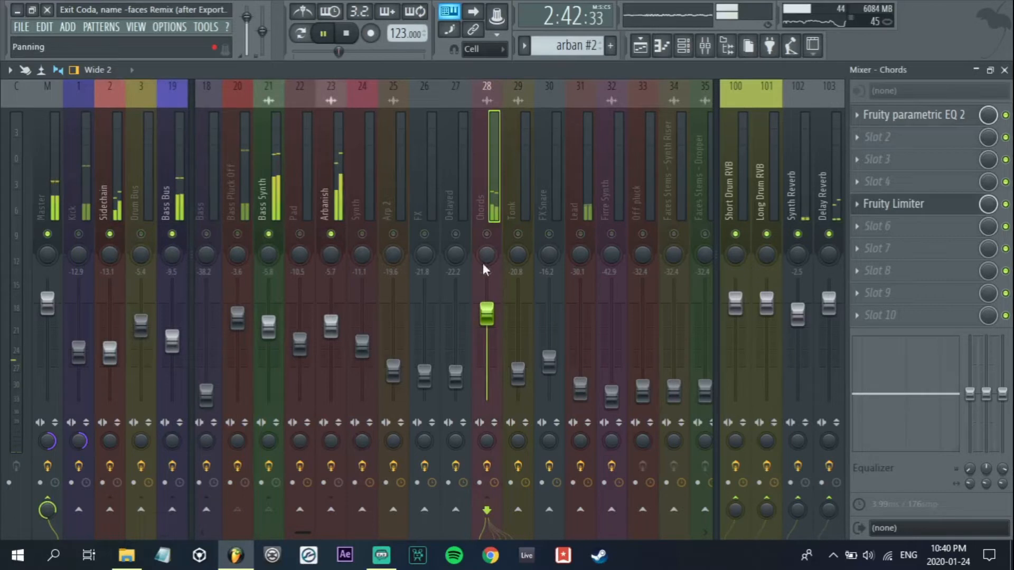
key(space)
right_click(489, 311)
click(502, 318)
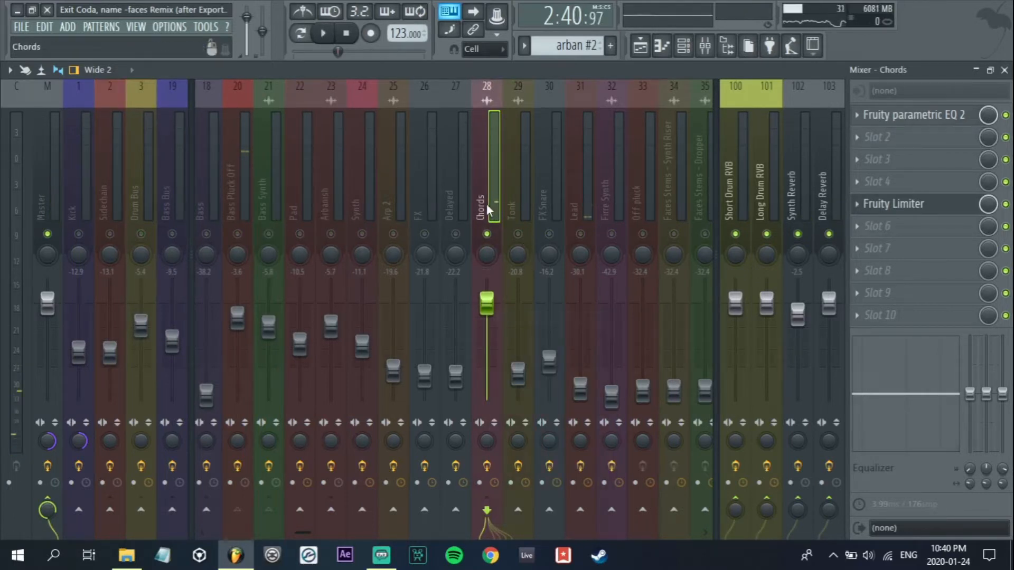
Raise the high-cut band's frequency slightly in the Chords track's Fruity parametric EQ 2 during playback
click(898, 115)
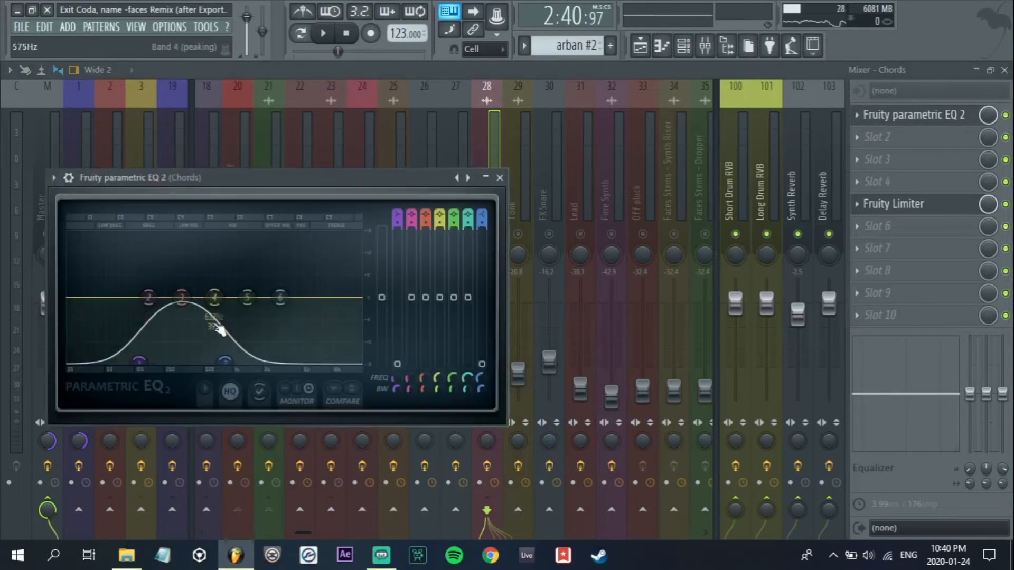
key(space)
drag(225, 361, 239, 361)
key(Escape)
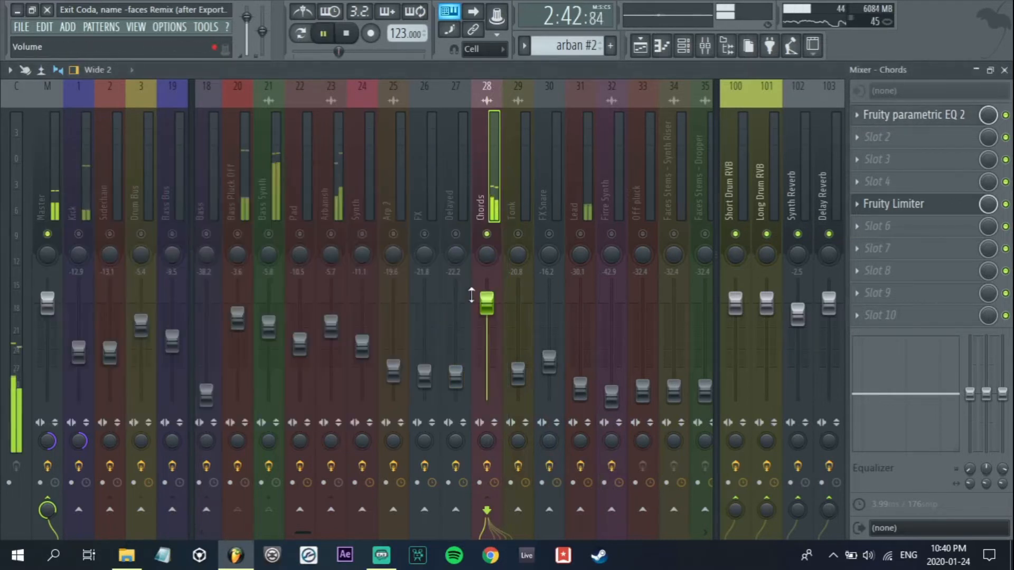
key(space)
Switch the Chords Fruity Limiter to compressor mode, set its sidechain input to 1, and lower the threshold
click(877, 203)
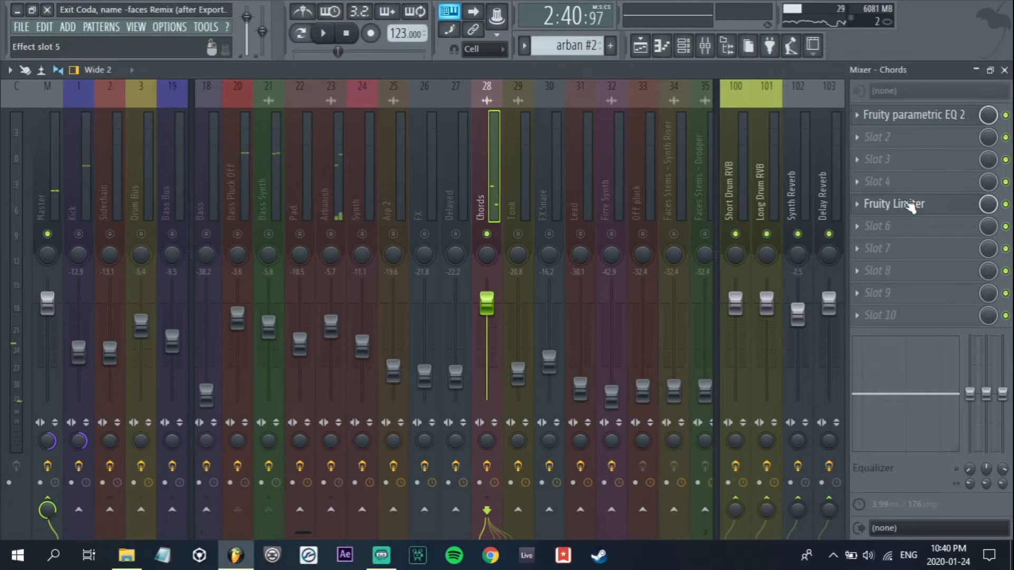
click(624, 379)
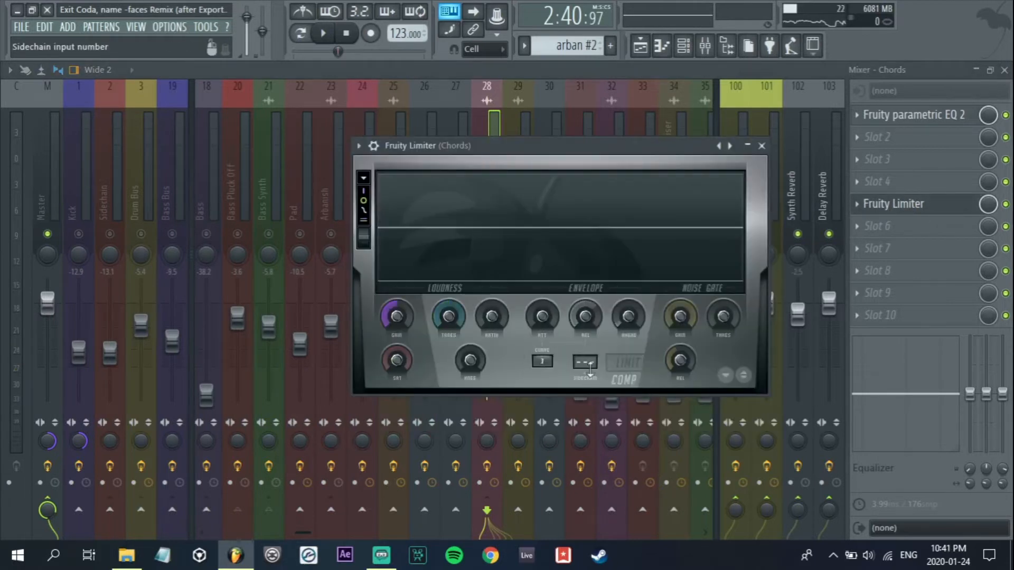
click(587, 364)
click(607, 394)
drag(448, 318, 446, 341)
Adjust the ratio, attack and threshold of the Chords track's Fruity Limiter while playing Chords with Bass Synth
click(269, 234)
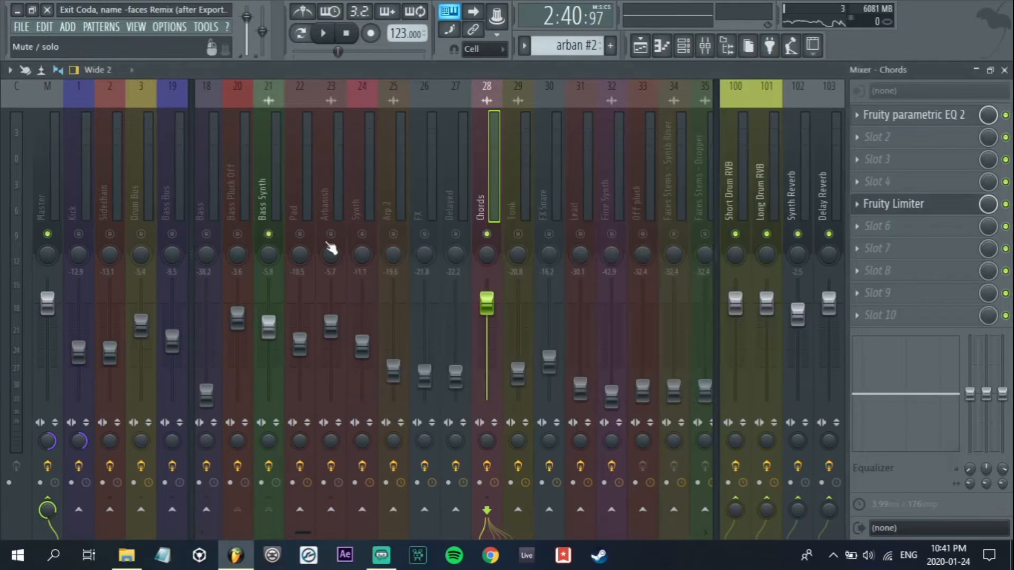
click(912, 211)
key(space)
drag(492, 316, 450, 346)
drag(542, 317, 542, 288)
drag(450, 315, 451, 308)
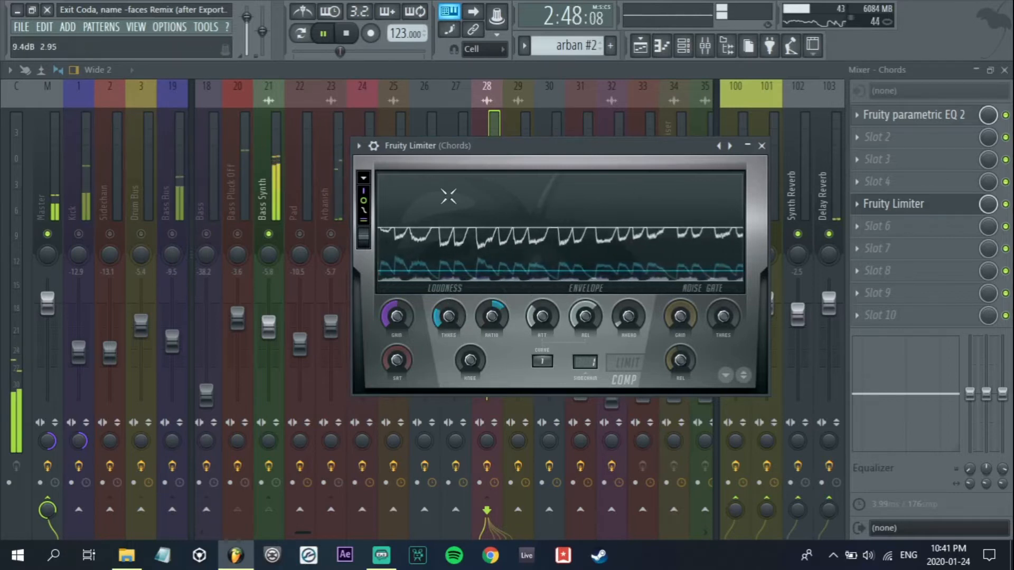
Audition the ducked Chords and Bass Synth with the Bass Bus enabled, and mute the Bass Bus again
click(172, 234)
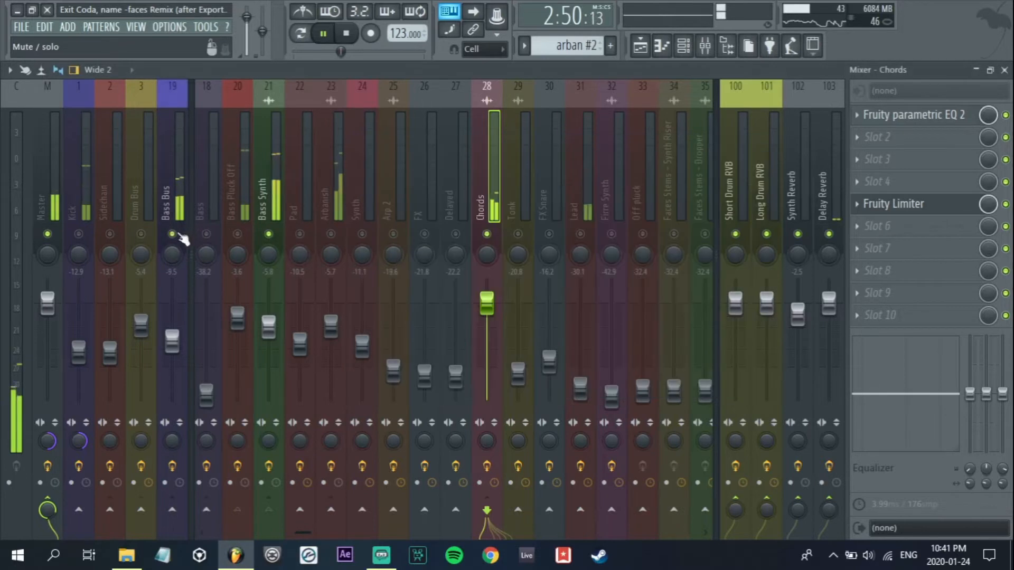
click(894, 204)
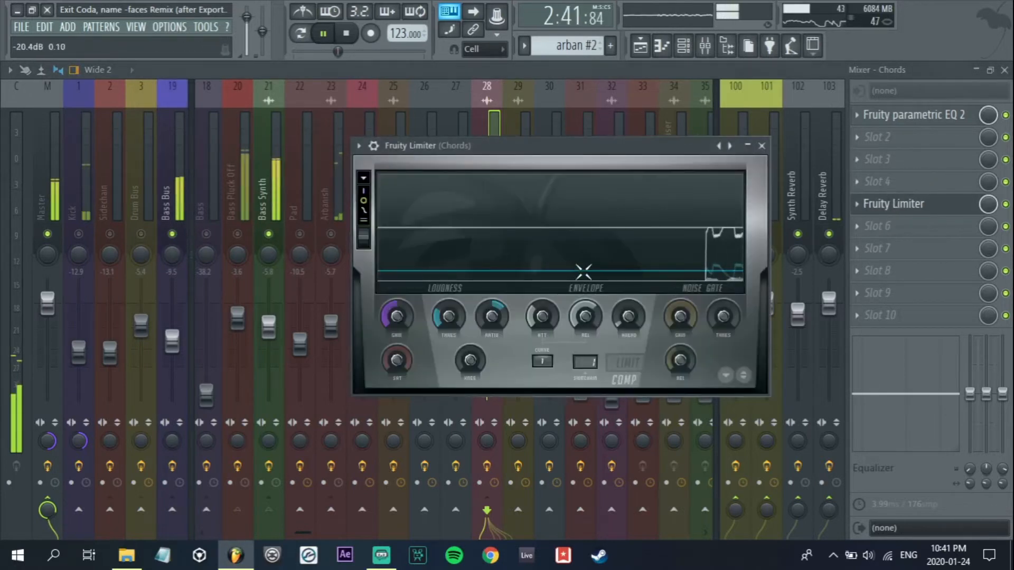
click(172, 234)
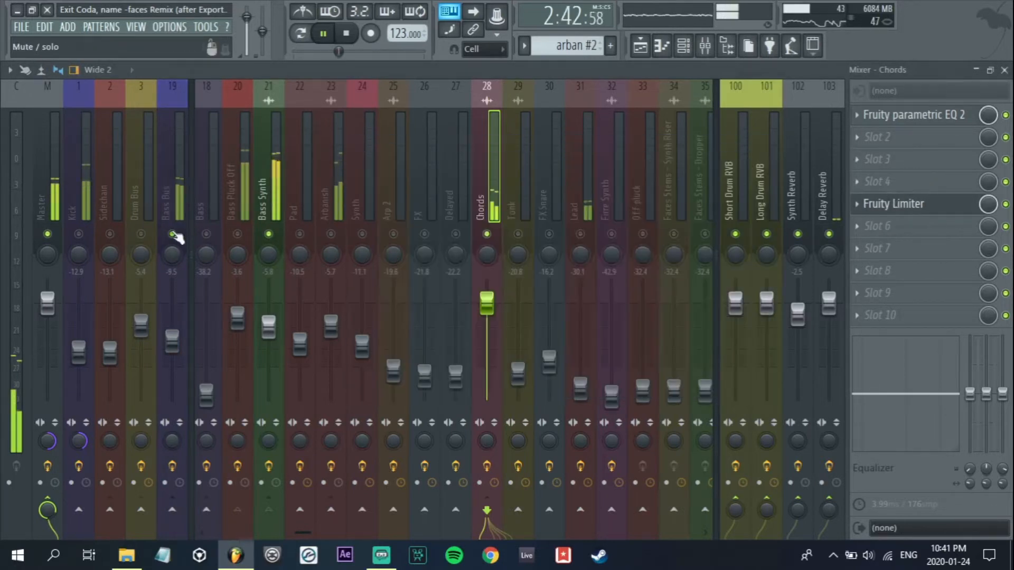
Lower the Chords Fruity Limiter's threshold for stronger ducking, then raise it slightly and fine-tune the attack
click(897, 205)
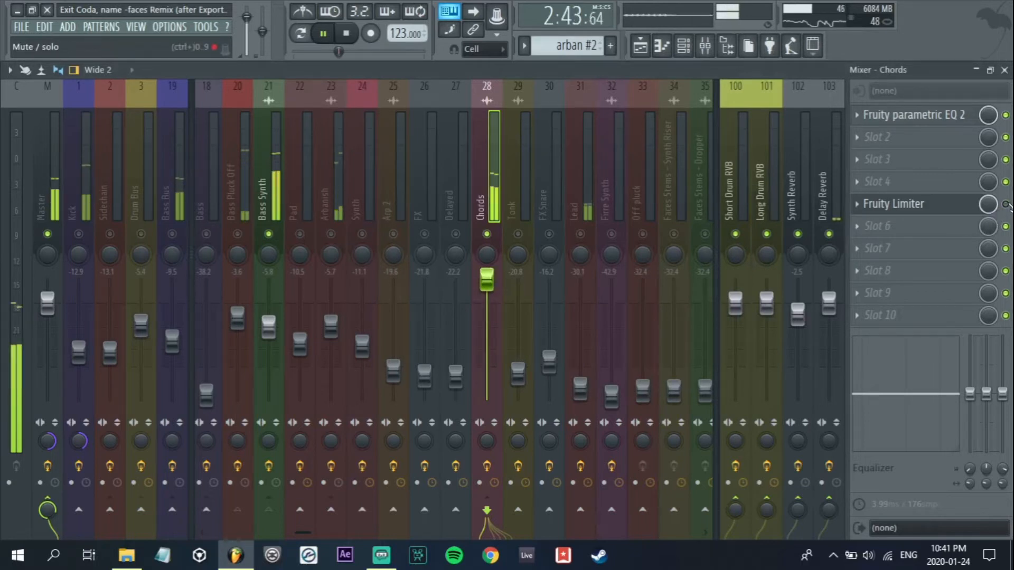
click(926, 208)
drag(458, 301, 448, 319)
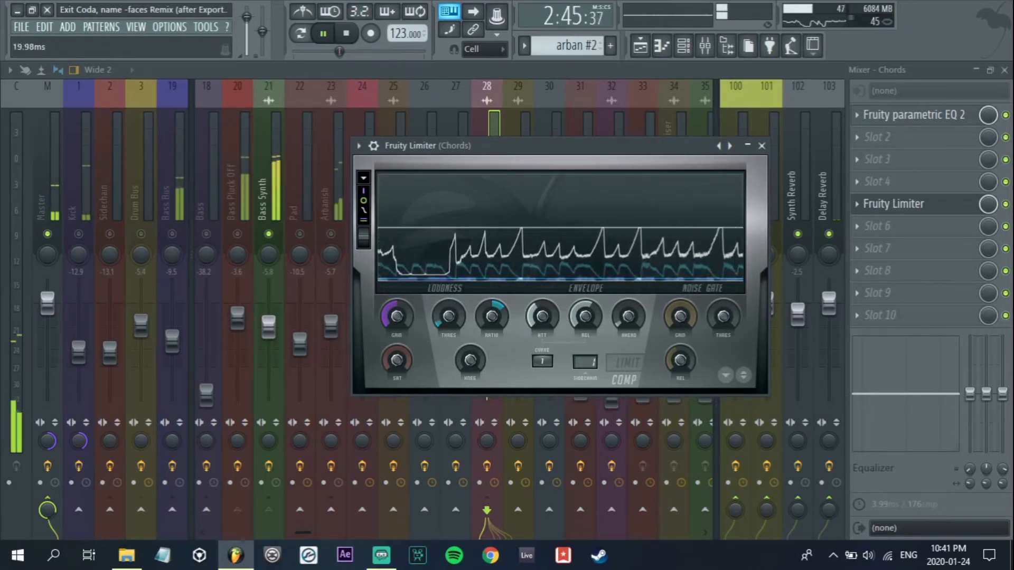
drag(448, 328, 450, 324)
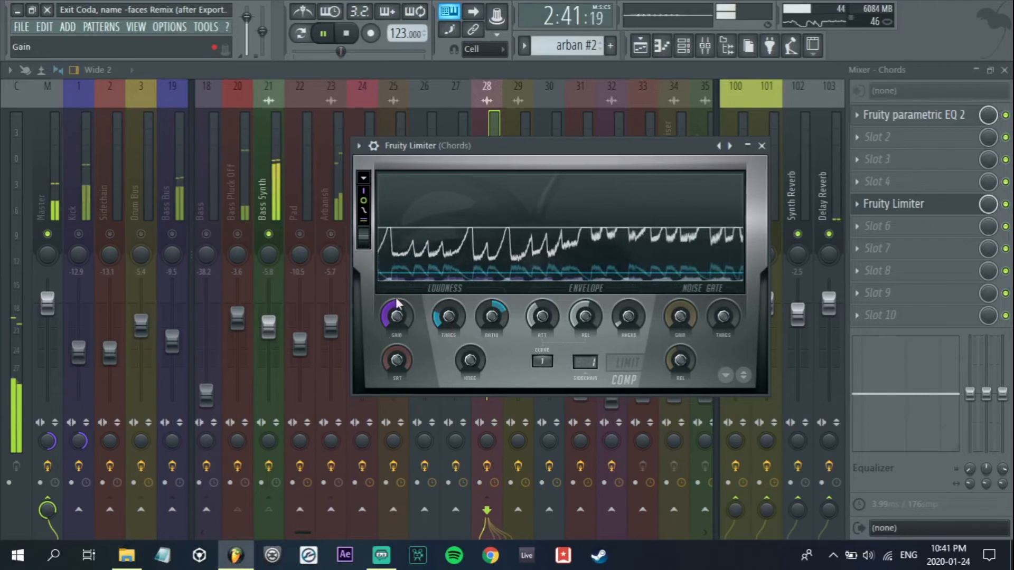
drag(541, 315, 542, 315)
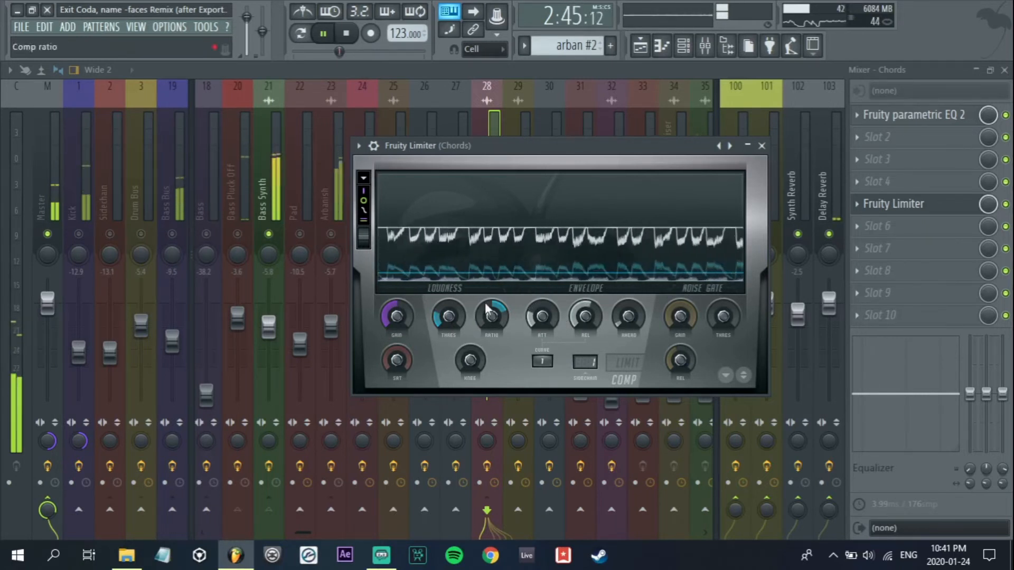
Compare Chords with its Fruity Limiter bypassed and active, and raise the limiter's threshold slightly
click(1006, 204)
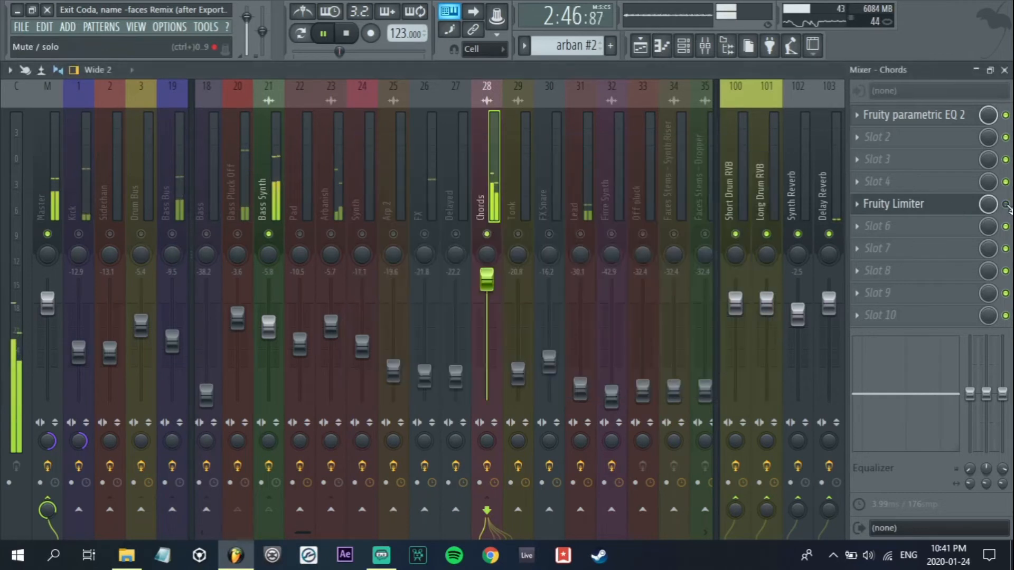
click(932, 209)
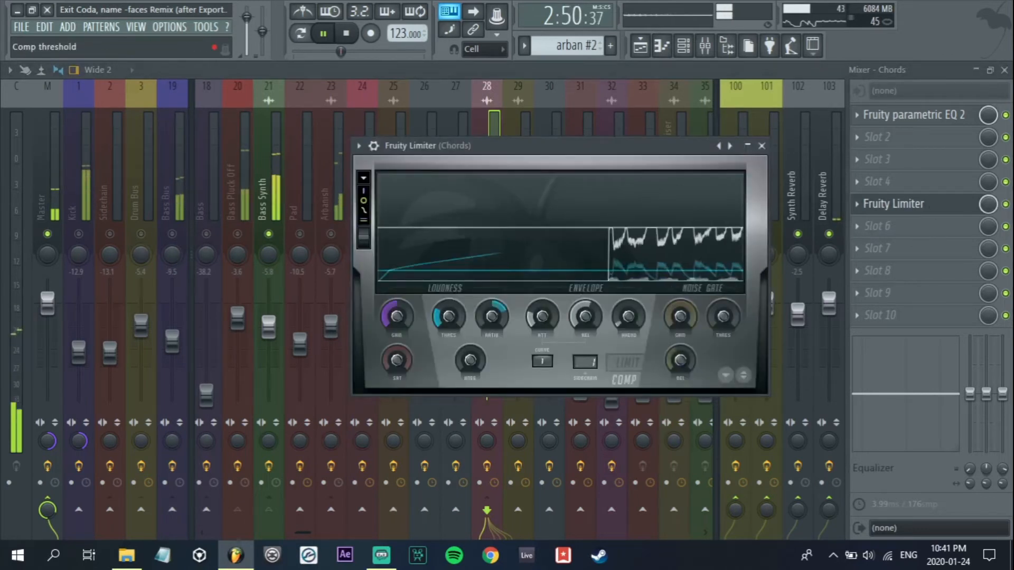
drag(439, 310, 439, 307)
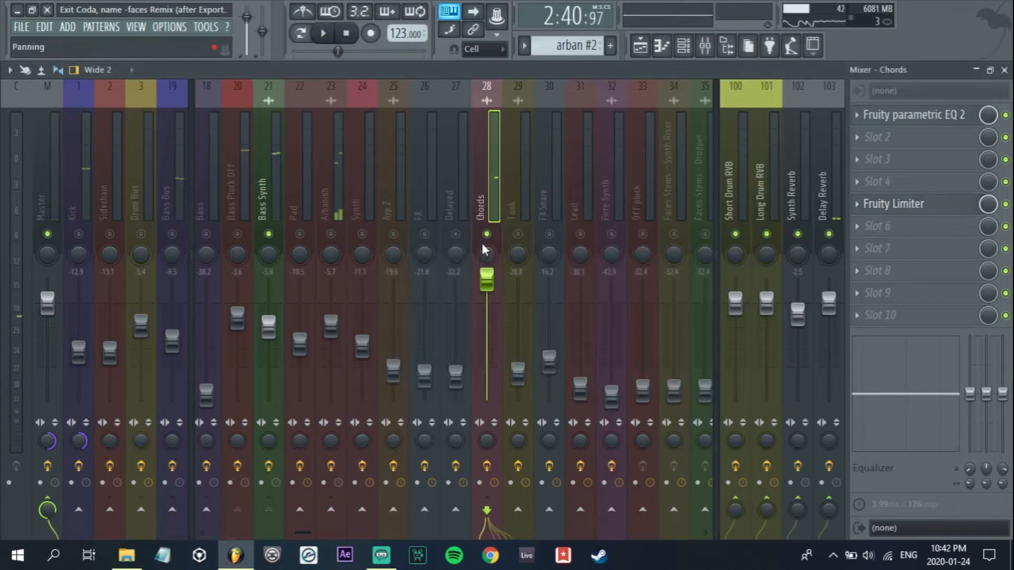
Lower the Chords volume to 1.4 dB and compare the full mix with Chords muted and unmuted
drag(486, 278, 486, 288)
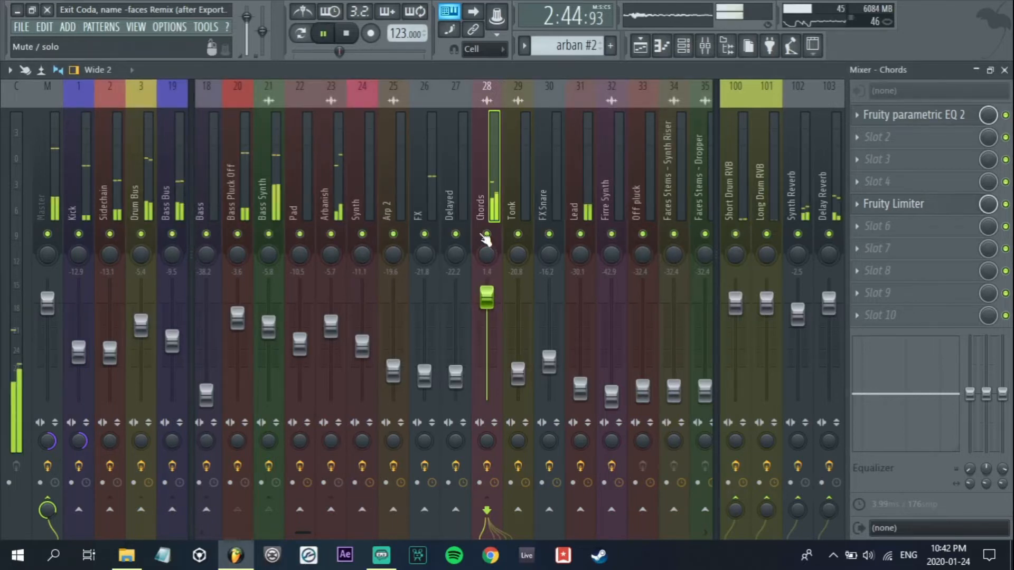
click(486, 234)
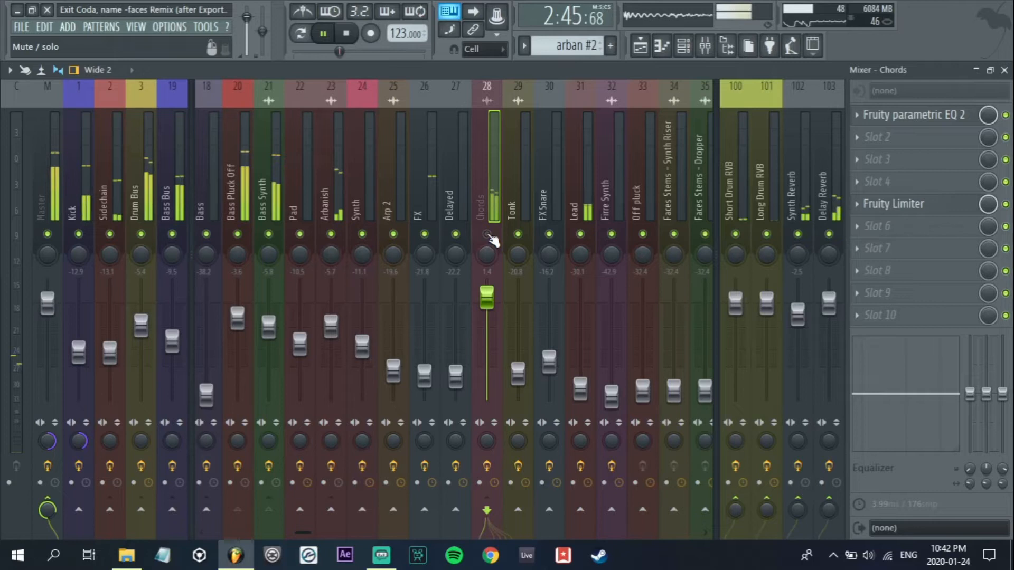
click(486, 234)
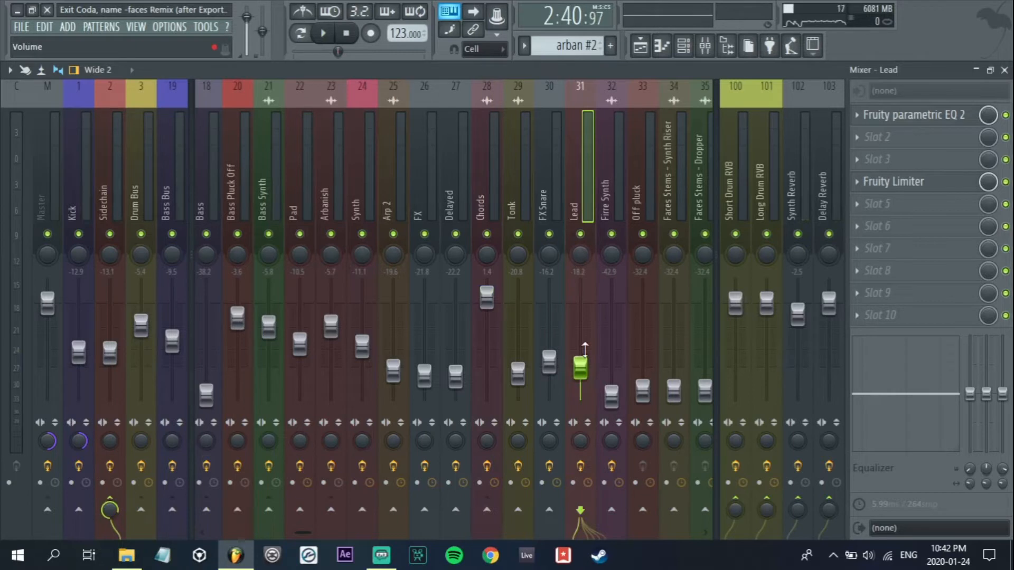
Move the Lead track from mixer position 31 to position 22, directly after Bass Synth
key(alt+Left)
key(alt+Left)
key(alt+Left)
key(alt+Left)
key(alt+Left)
key(alt+Left)
key(alt+Left)
key(alt+Left)
key(alt+Left)
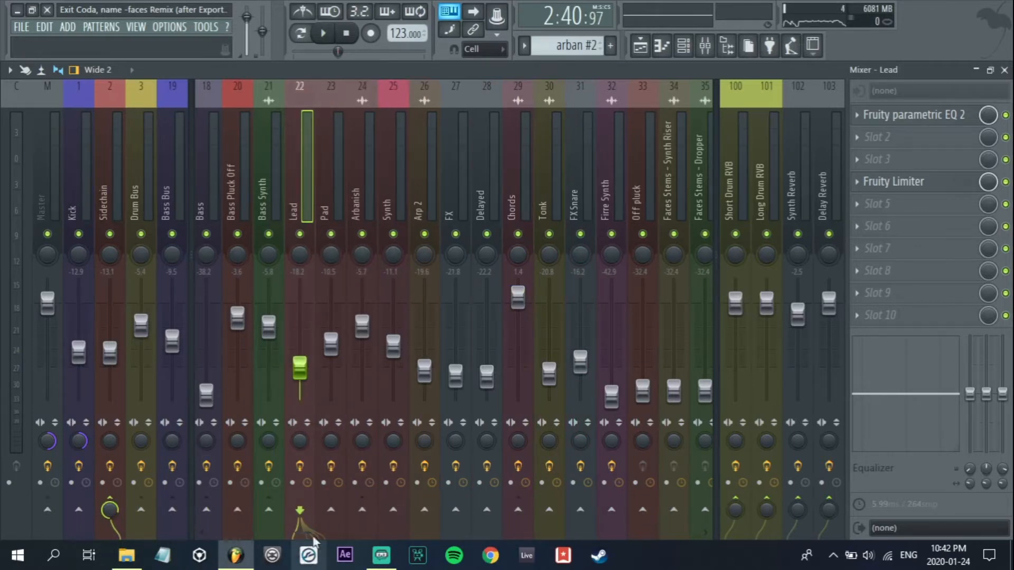
drag(310, 531, 286, 523)
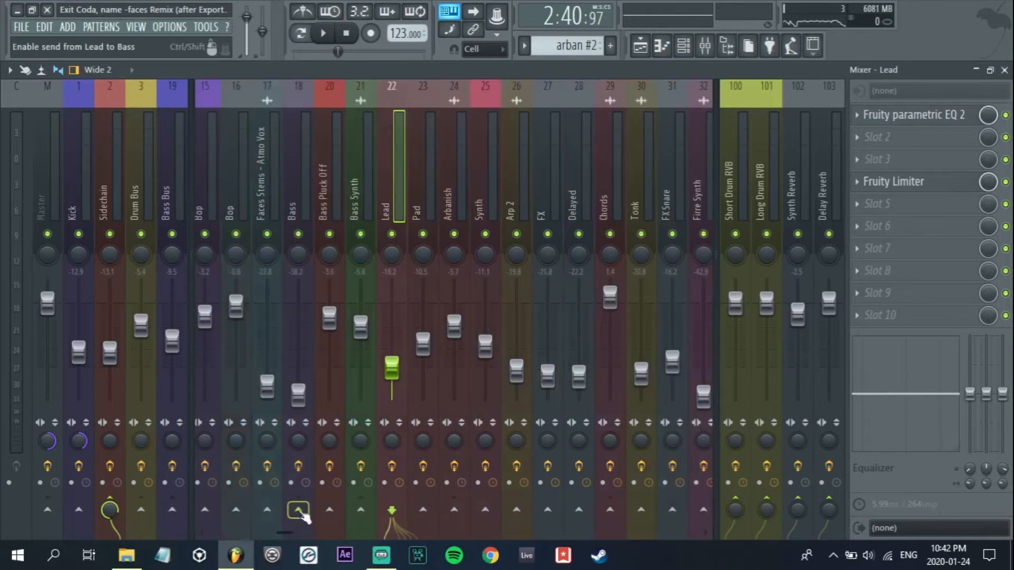
Raise the Lead track's volume to about -4.3 dB while playing the full mix
key(space)
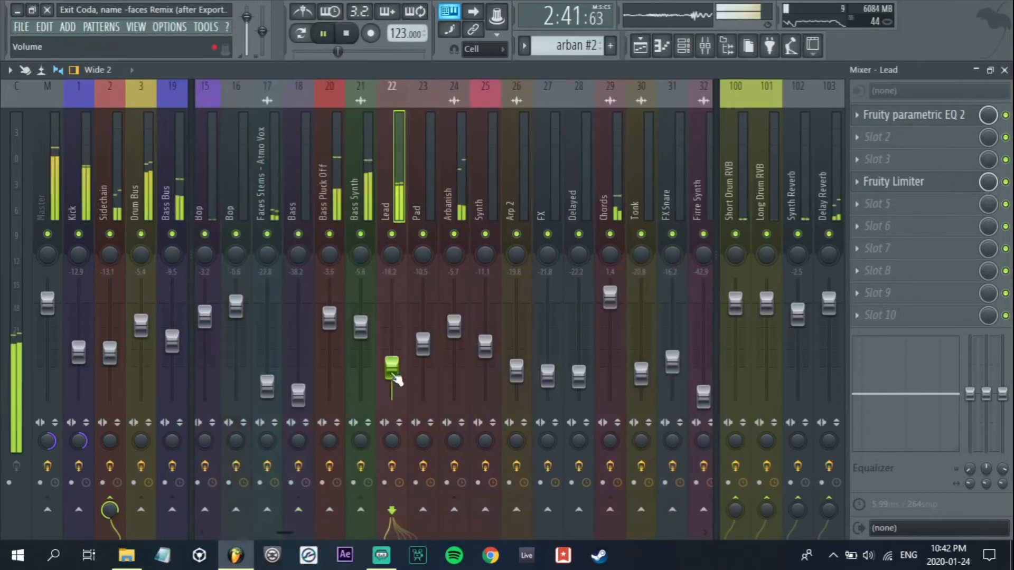
key(space)
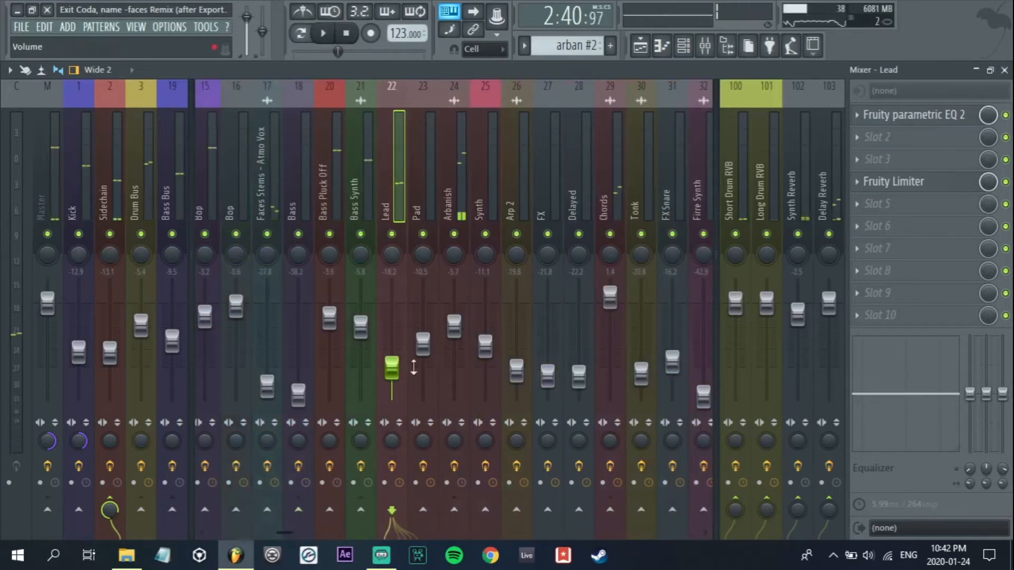
key(space)
drag(413, 367, 413, 343)
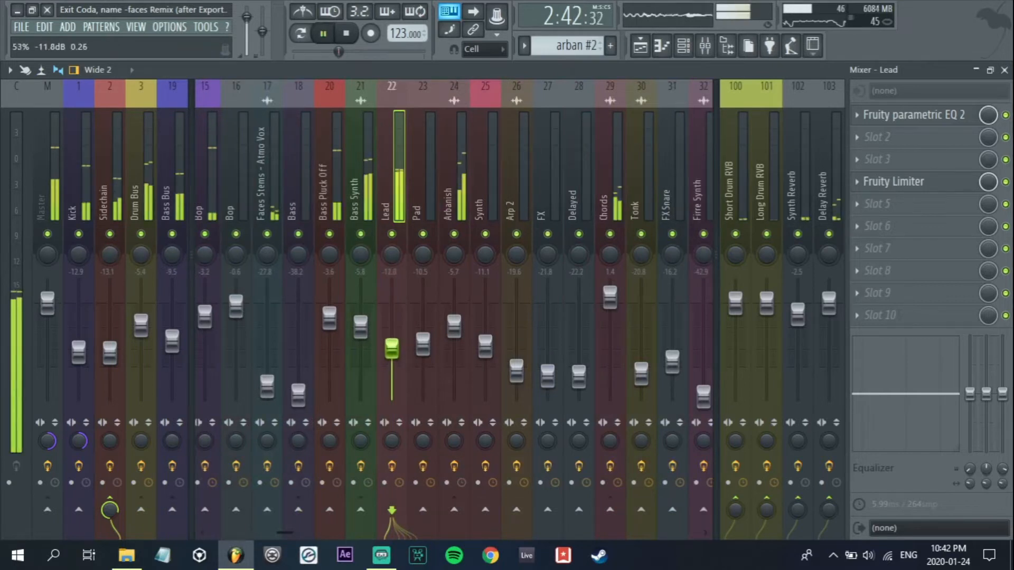
drag(392, 344, 391, 321)
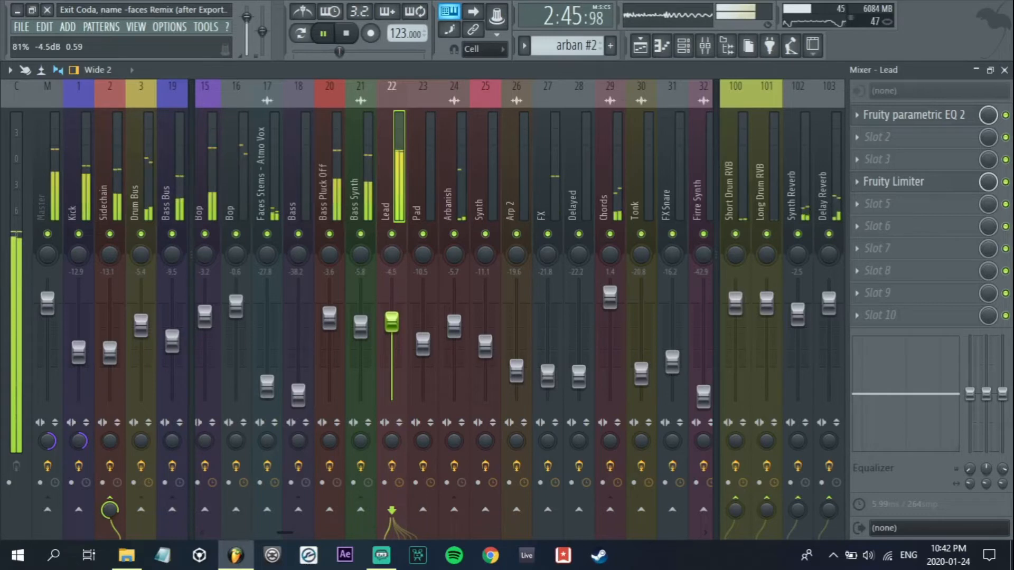
Look over the playlist during playback, then return to the mixer and replay the section from its start
key(F5)
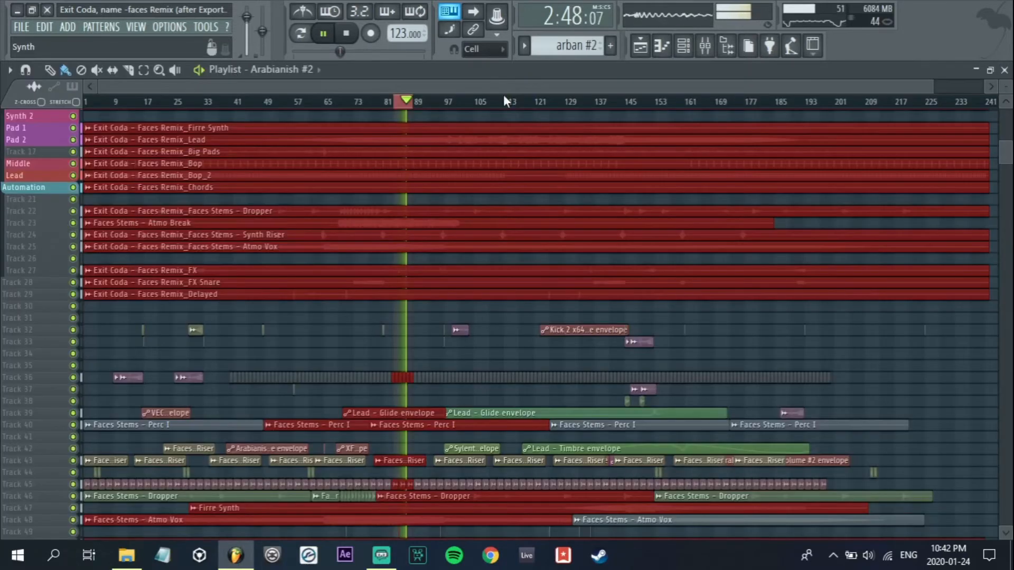
scroll(459, 140, down, 5)
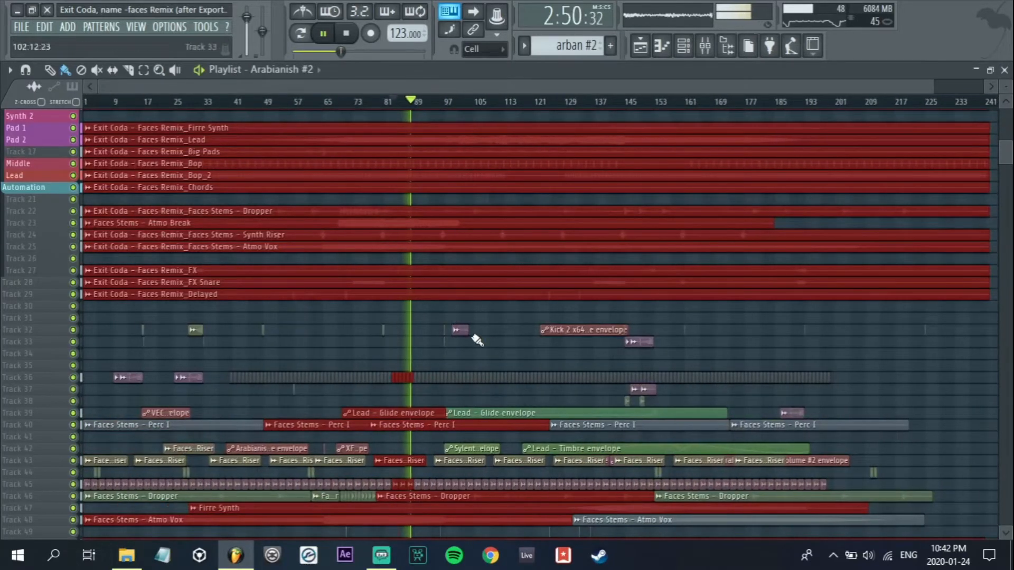
key(F9)
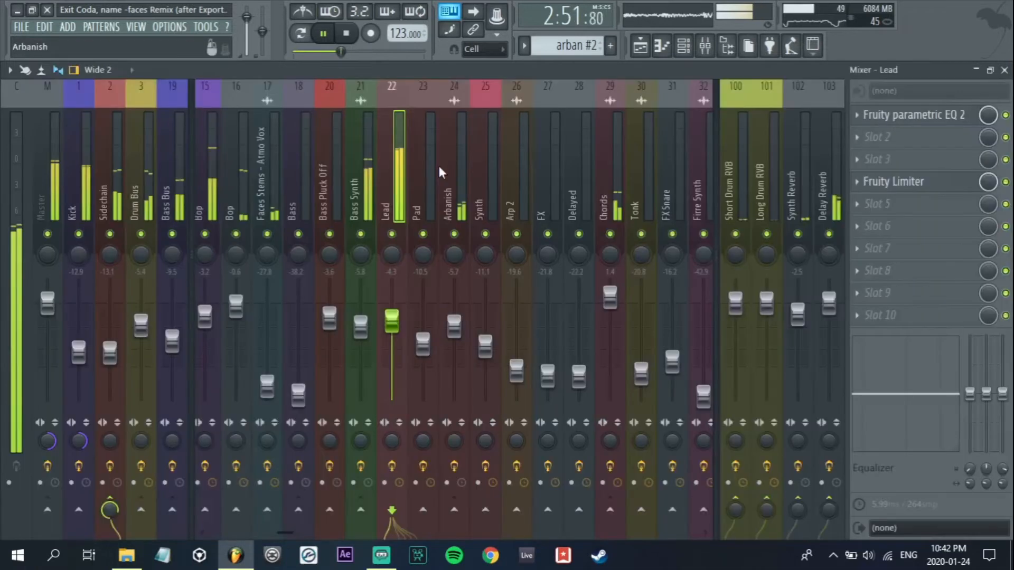
key(space)
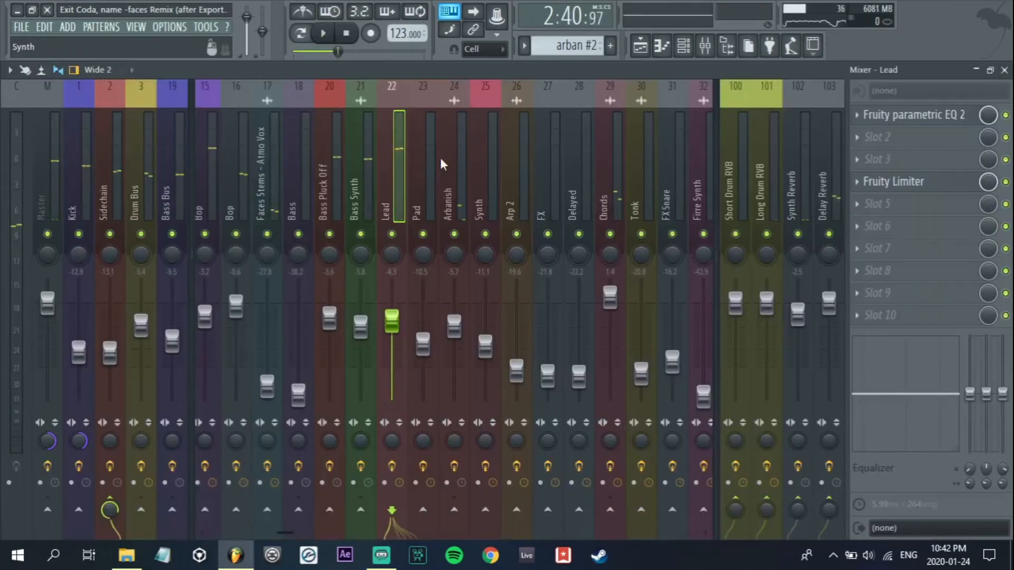
key(space)
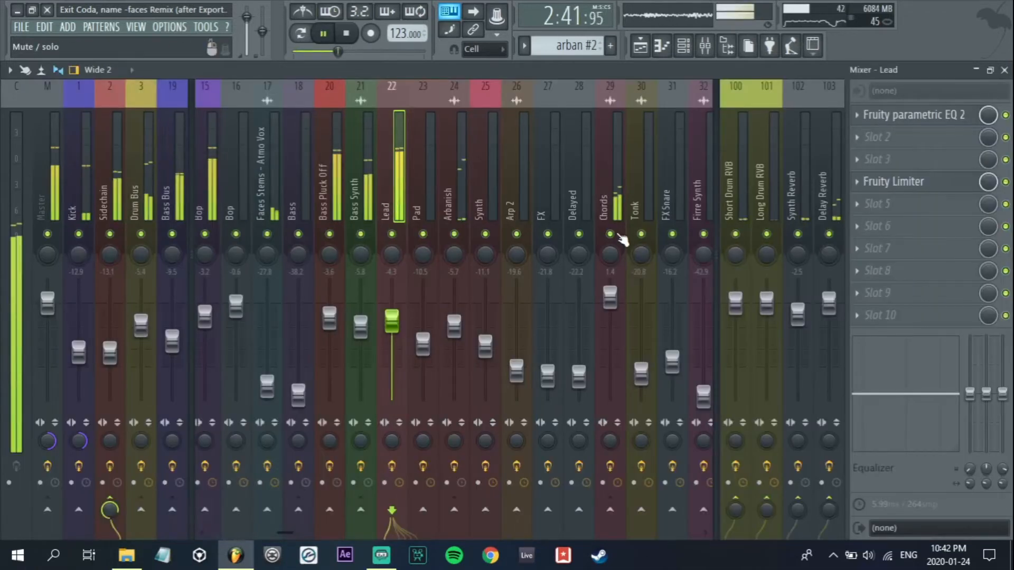
Check the compressor attack time in the Lead track's existing Fruity Limiter during playback
click(898, 185)
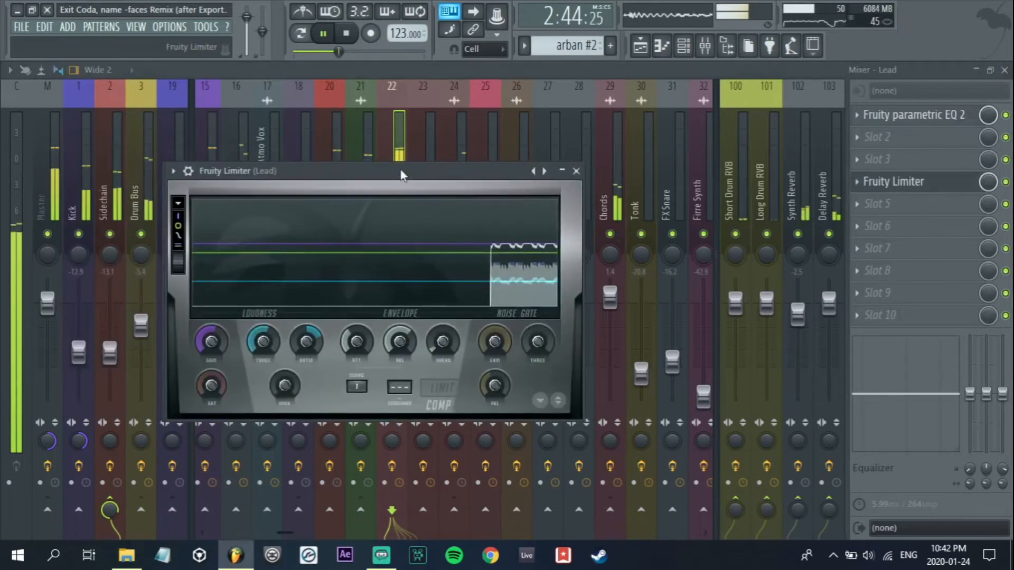
drag(402, 174, 409, 178)
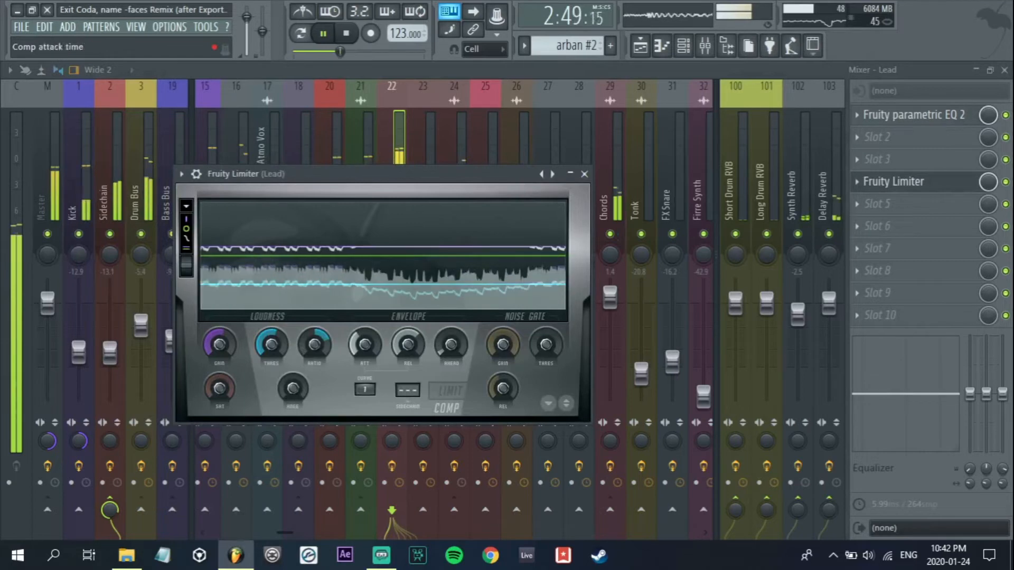
click(360, 345)
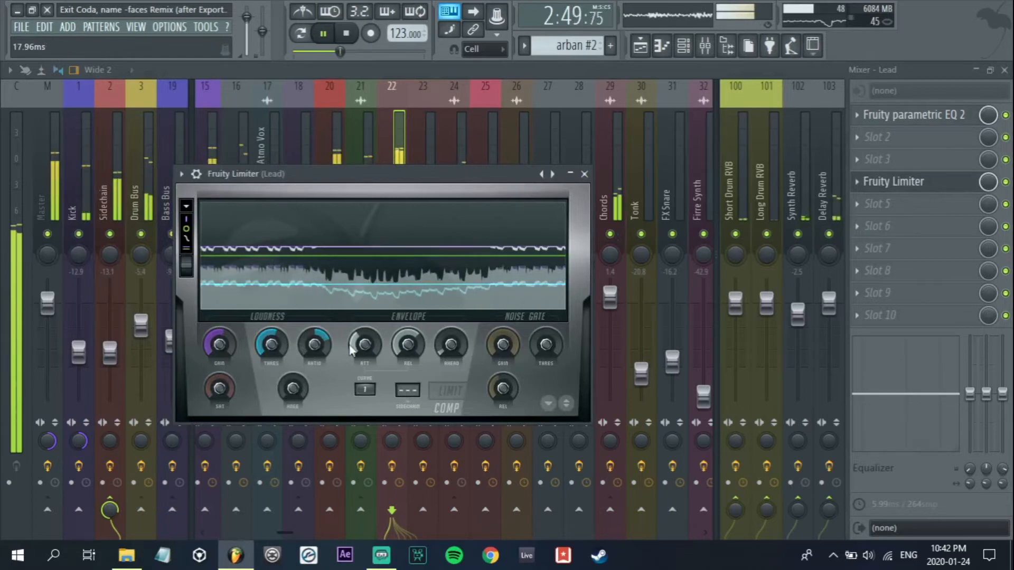
Add a Fruity Limiter in slot 5 of the Lead track and switch it to compressor mode
click(877, 204)
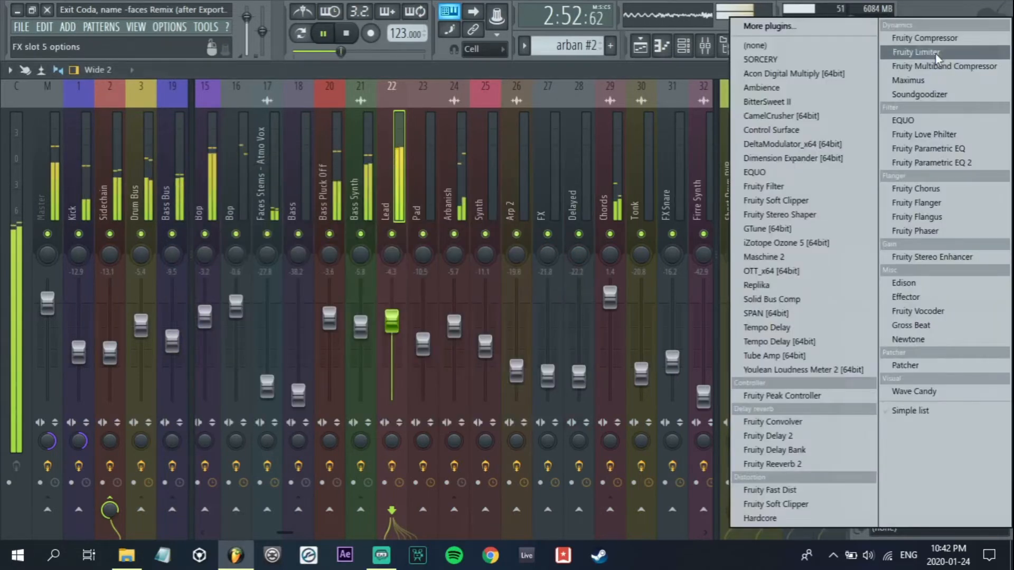
click(936, 53)
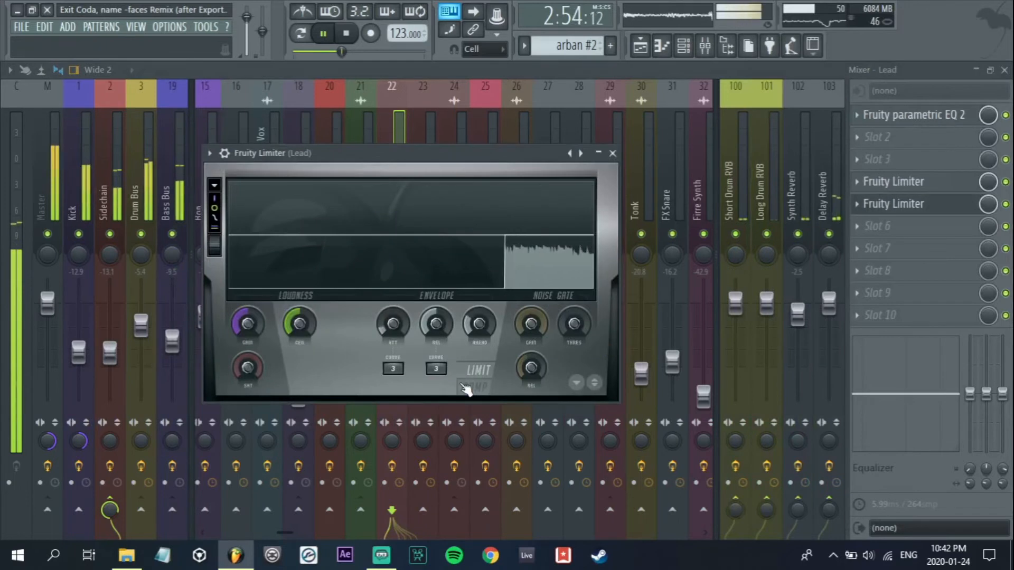
click(467, 387)
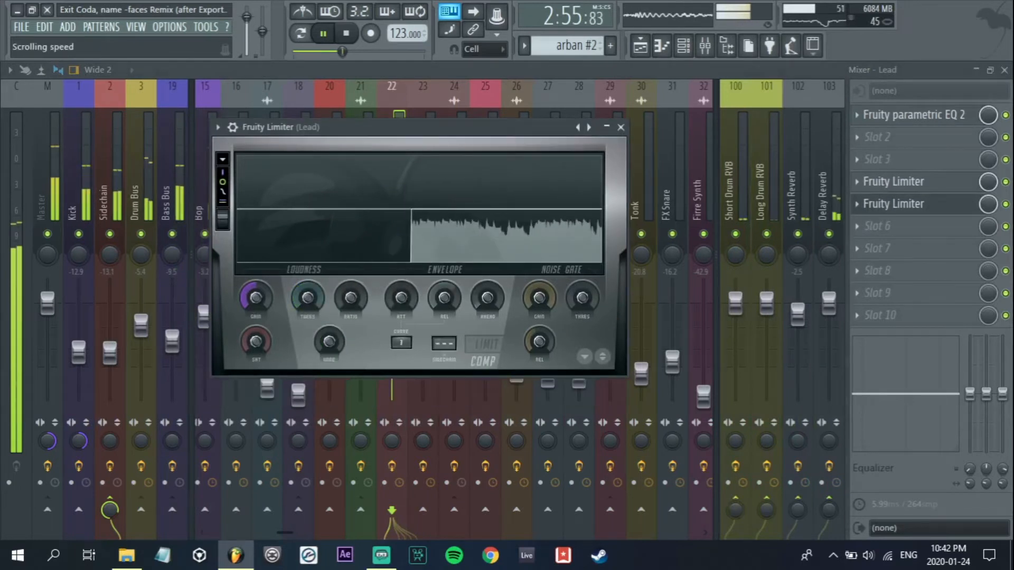
drag(325, 129, 384, 191)
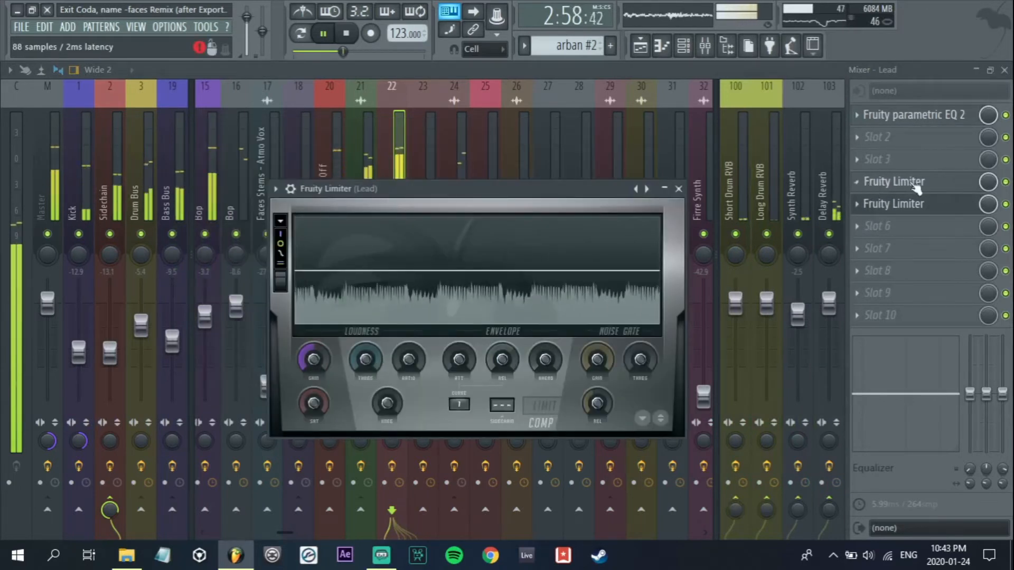
Add another Fruity Limiter in slot 3 of the Lead track and switch it to compressor mode
click(890, 182)
click(916, 52)
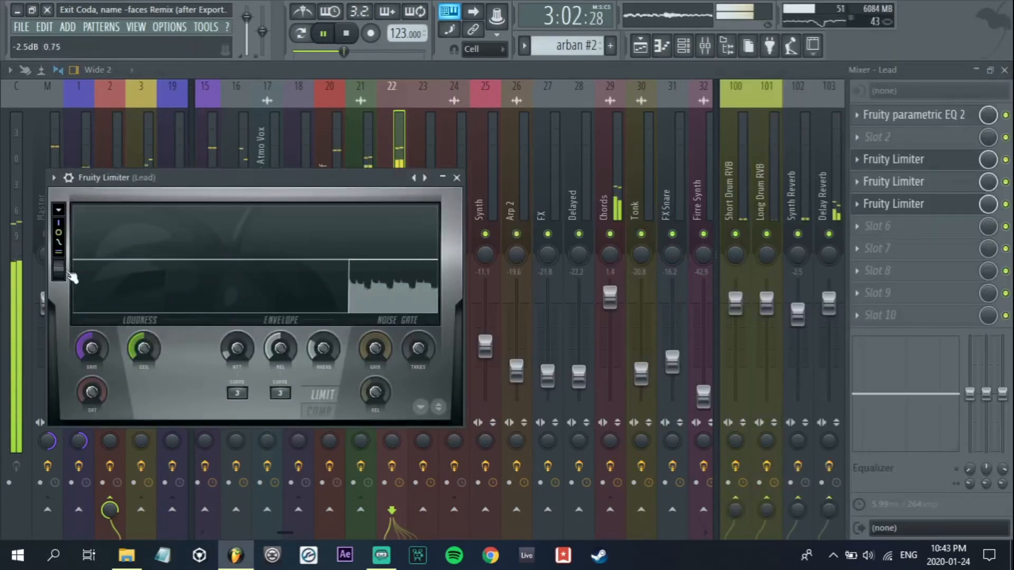
click(319, 411)
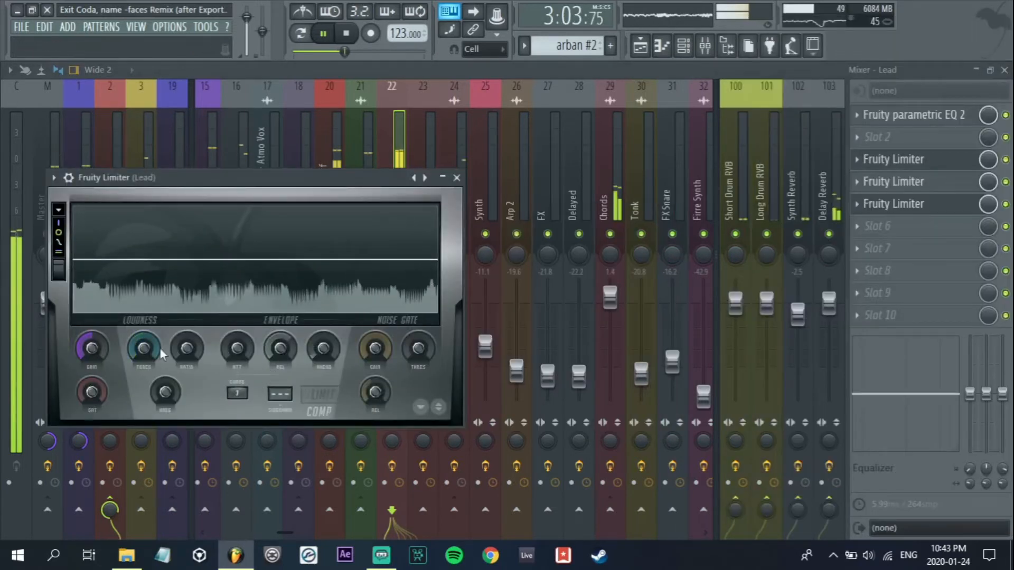
Set the Lead track's slot 3 compressor threshold to about -12 dB, adjust its ratio, attack and release, and raise its gain
drag(150, 349, 151, 364)
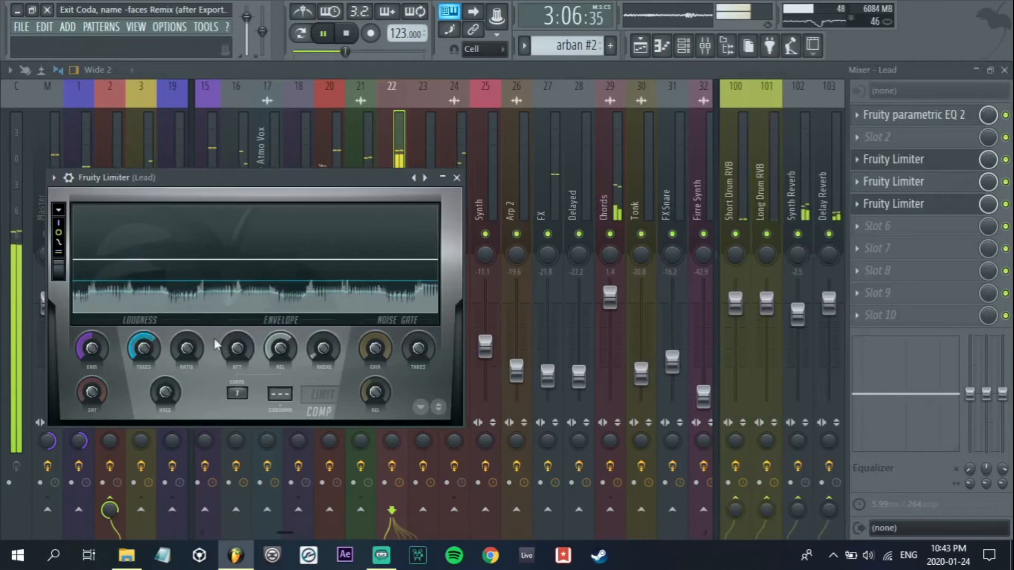
drag(237, 348, 187, 336)
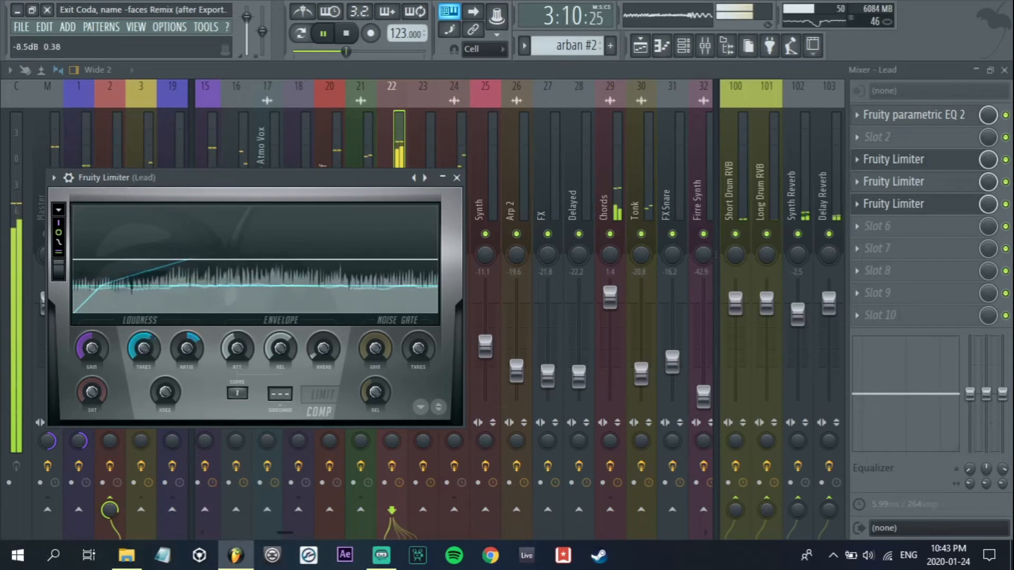
drag(281, 353, 281, 344)
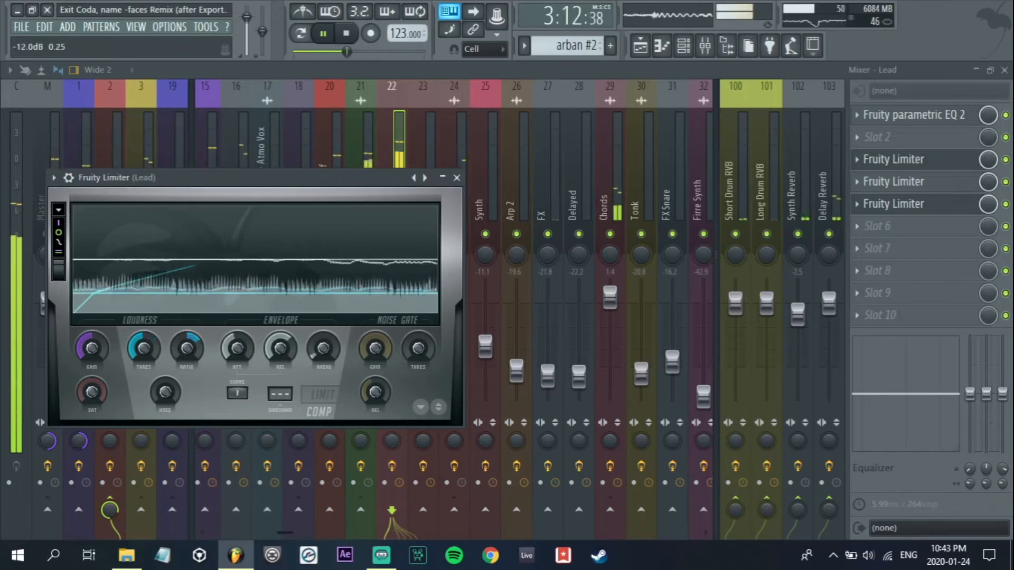
drag(252, 352, 252, 341)
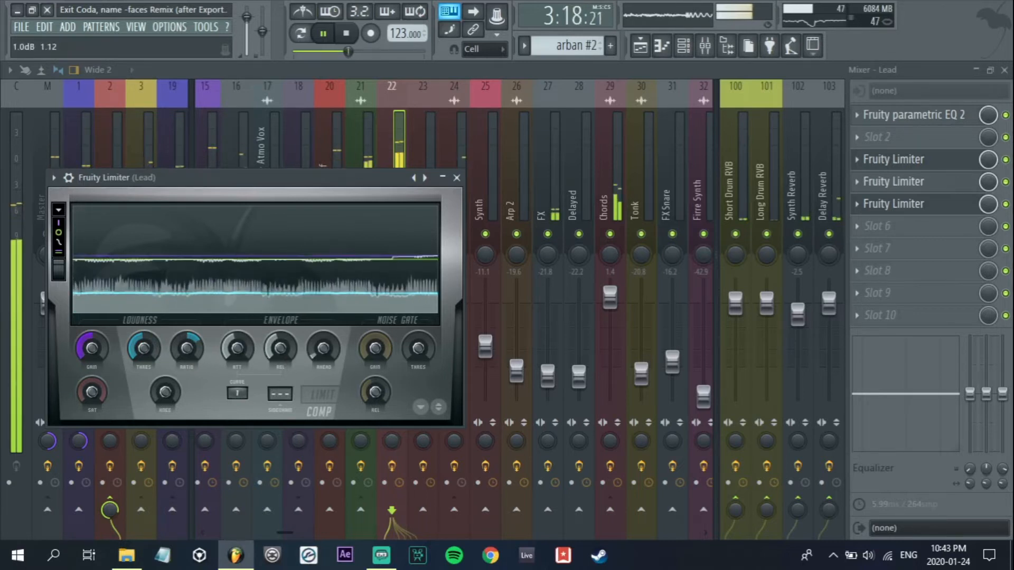
click(457, 178)
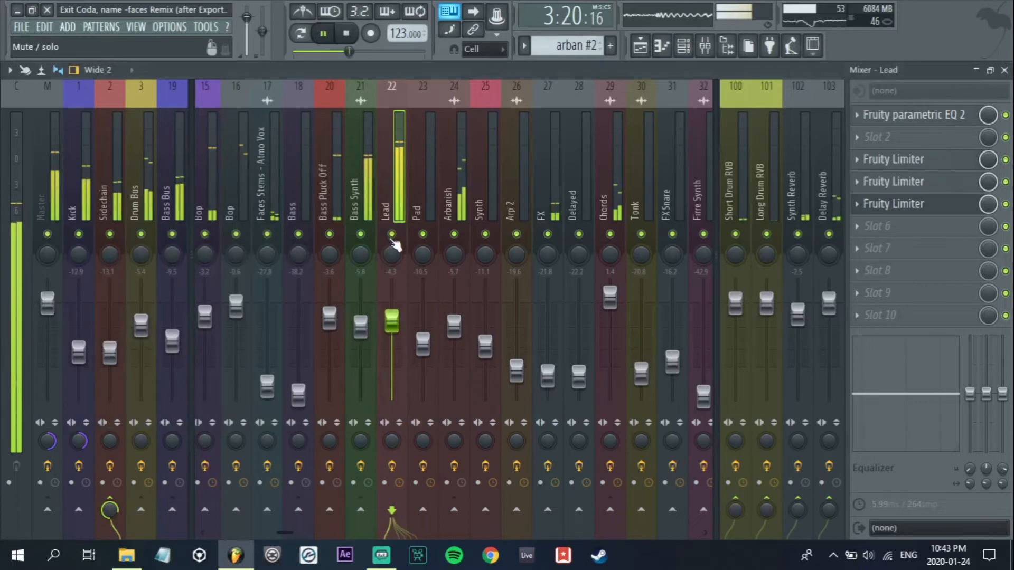
Solo the Lead track in the mixer during playback
right_click(391, 233)
click(702, 169)
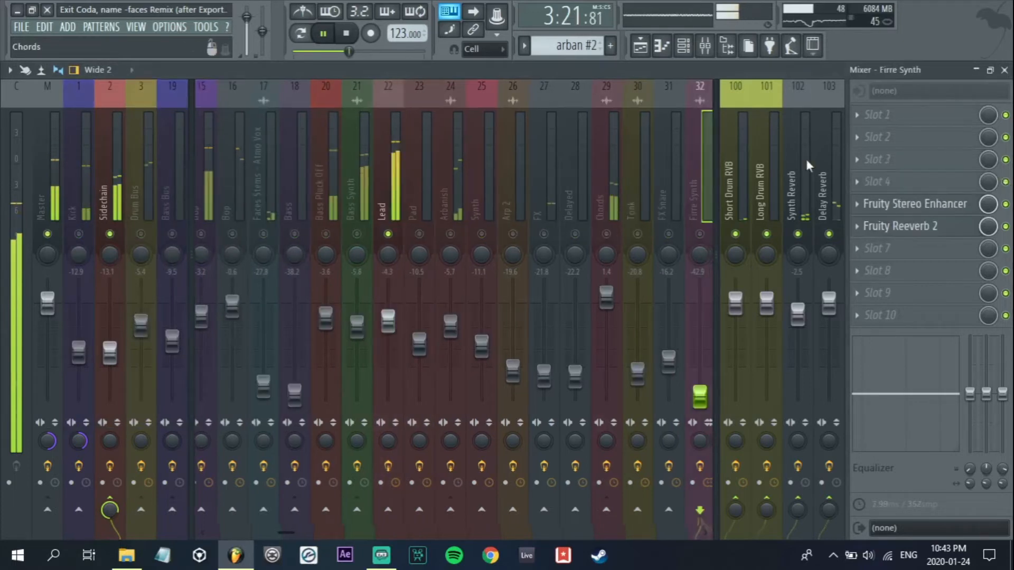
scroll(808, 167, down, 14)
scroll(120, 170, up, 20)
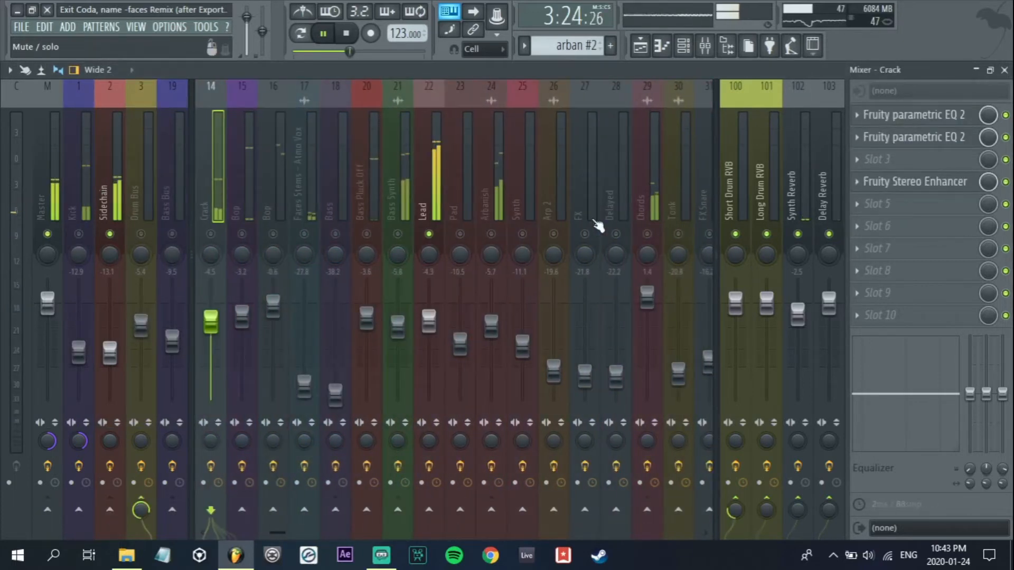
Disable all three Fruity Limiters on the Lead track and stop playback
click(437, 207)
click(1005, 205)
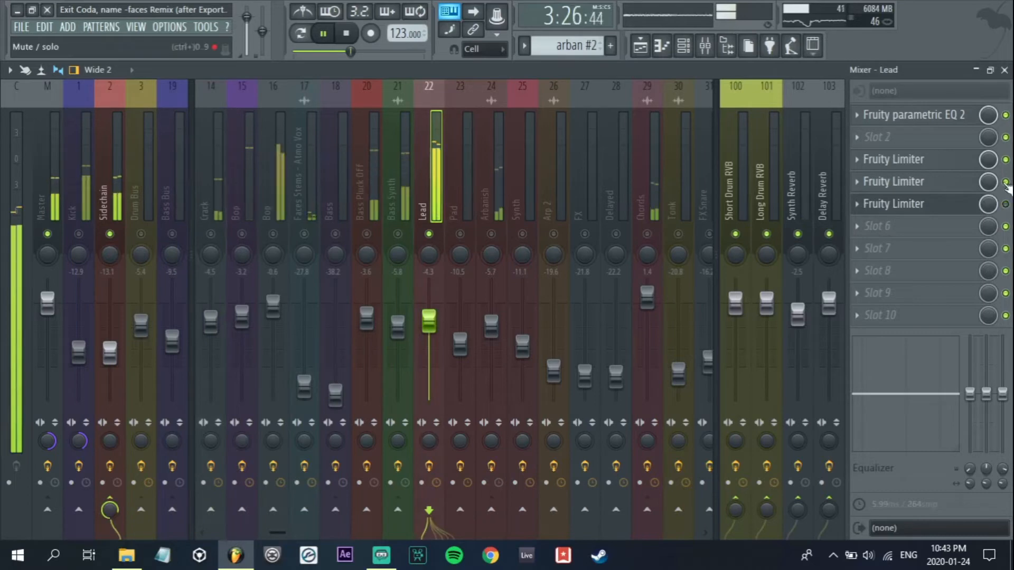
key(space)
click(685, 47)
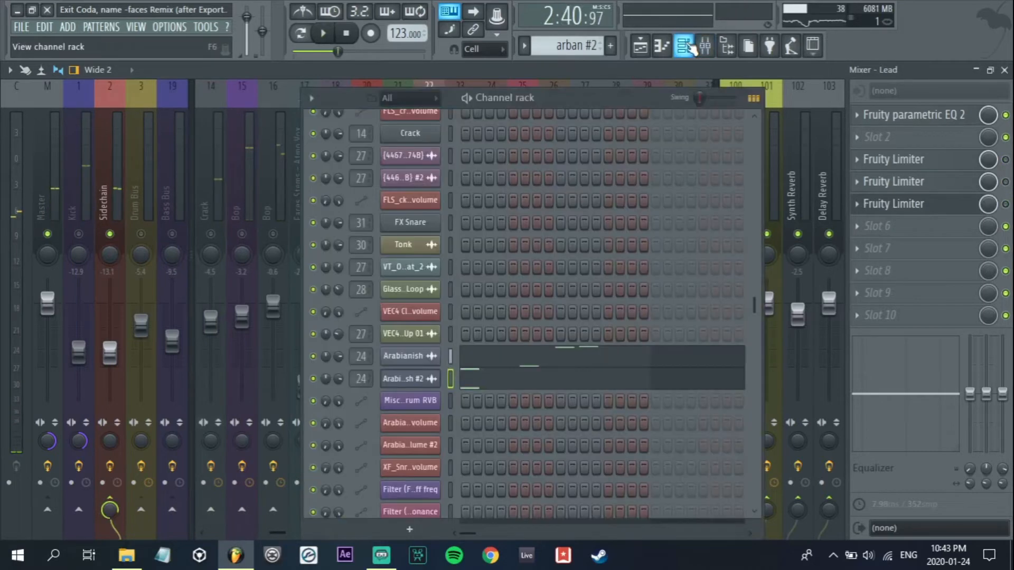
click(686, 47)
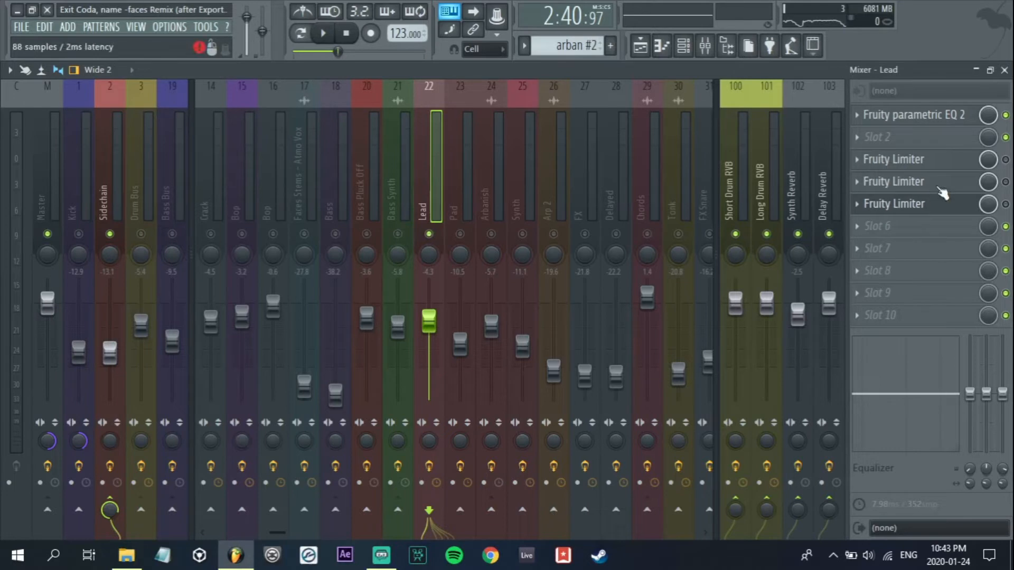
Re-enable the slot 3 compressor and set its attack to 29.88 ms, threshold to -11.7 dB and gain to 1.9 dB
click(929, 159)
drag(238, 343, 237, 348)
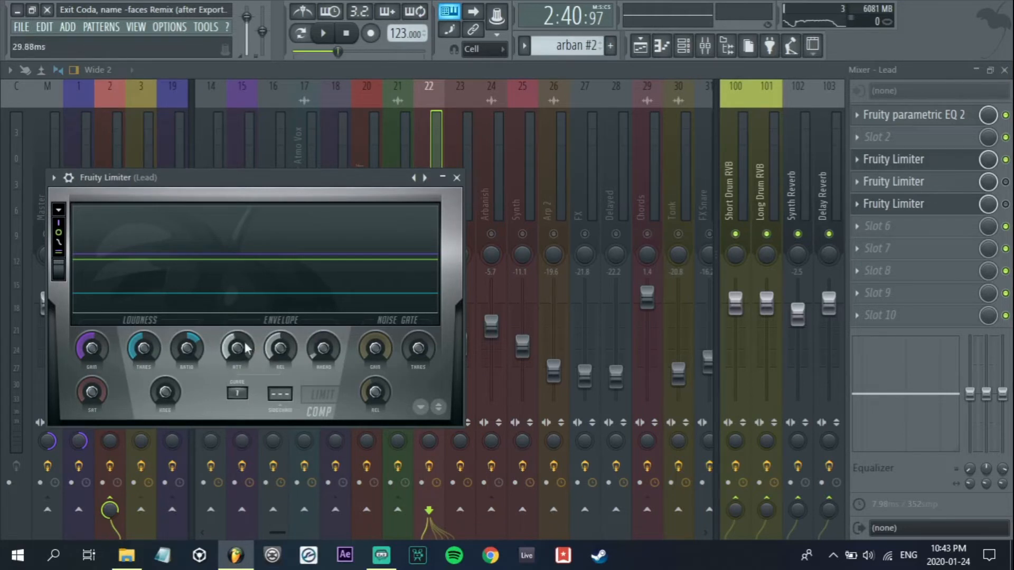
key(space)
key(space)
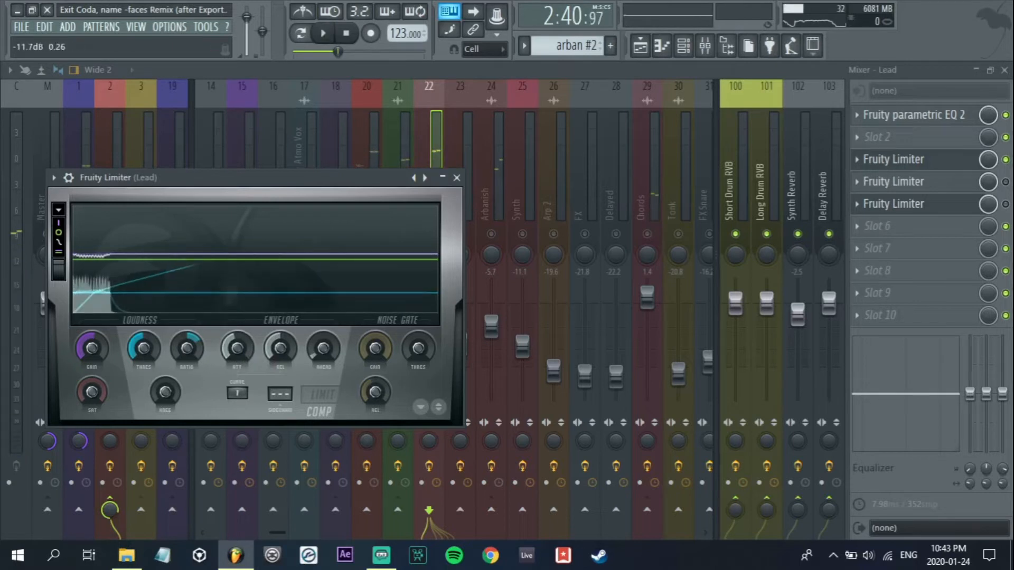
scroll(105, 347, up, 3)
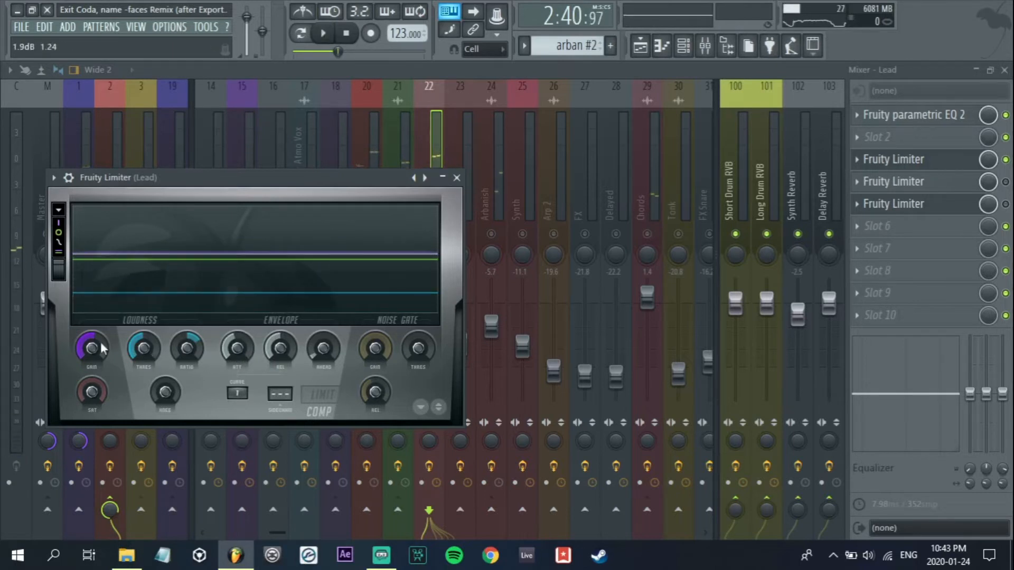
click(457, 177)
Re-enable the slot 4 compressor on the Lead track and set its threshold to about -8.1 dB during playback
click(958, 186)
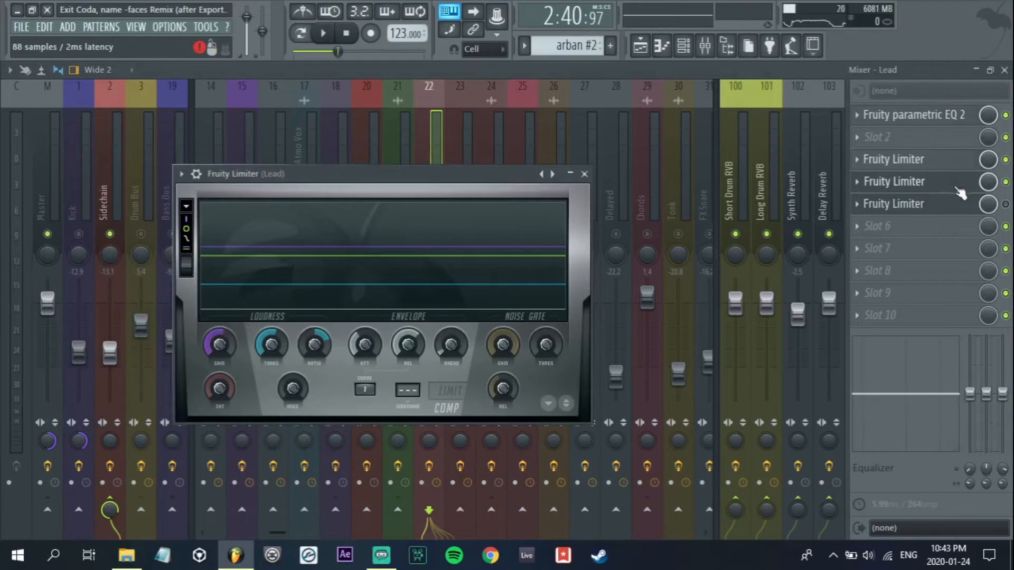
key(space)
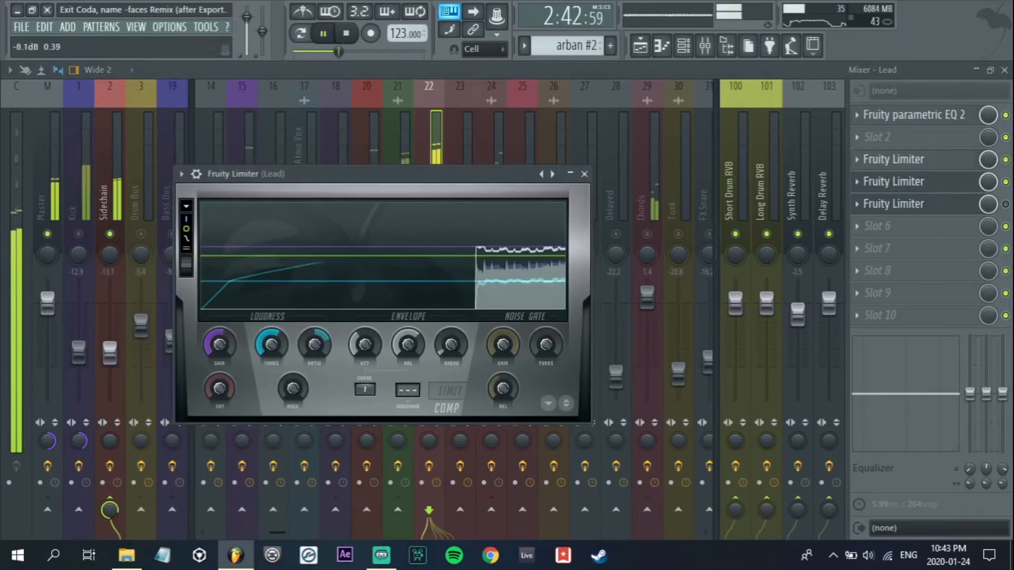
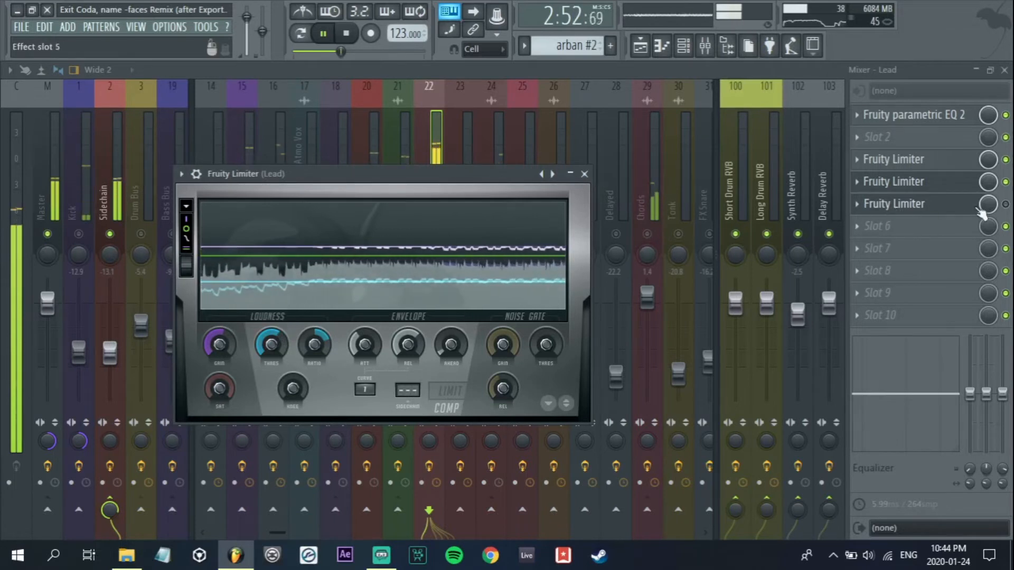
click(942, 211)
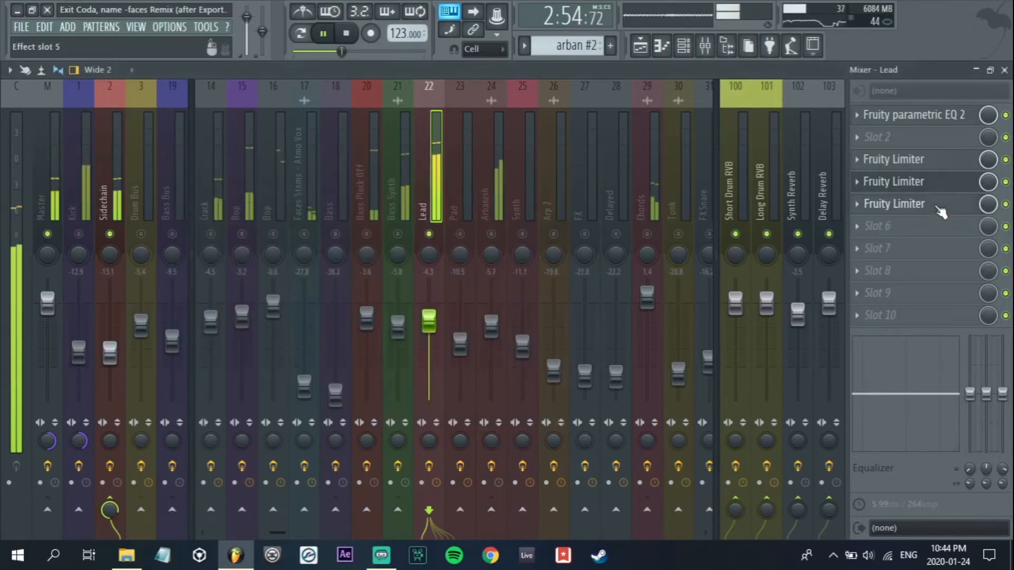
In the Lead track's slot 5 compressor, lower the threshold, raise the ratio and set the gain to 0.5 dB during playback
click(940, 210)
key(space)
right_click(331, 351)
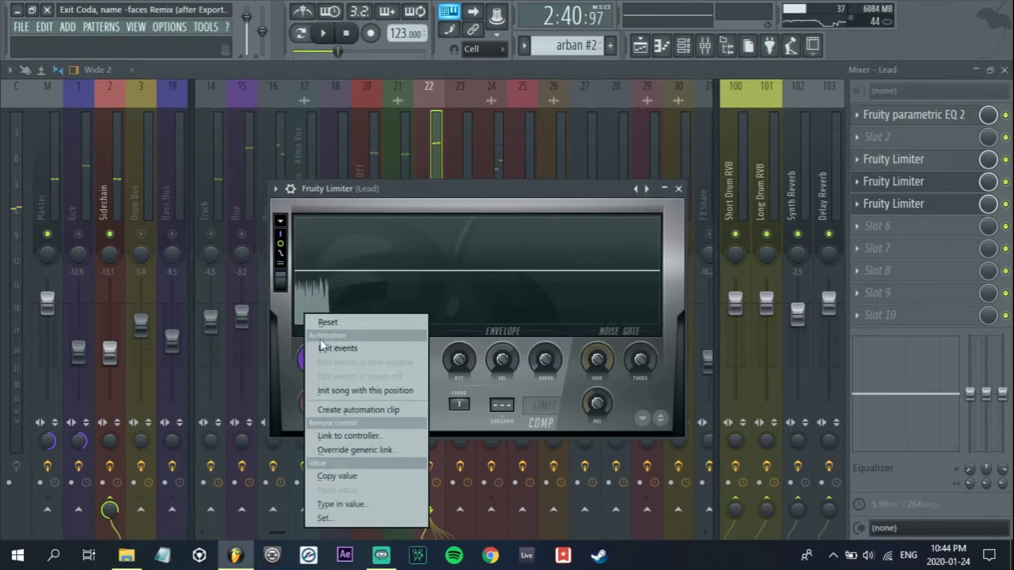
key(Escape)
key(space)
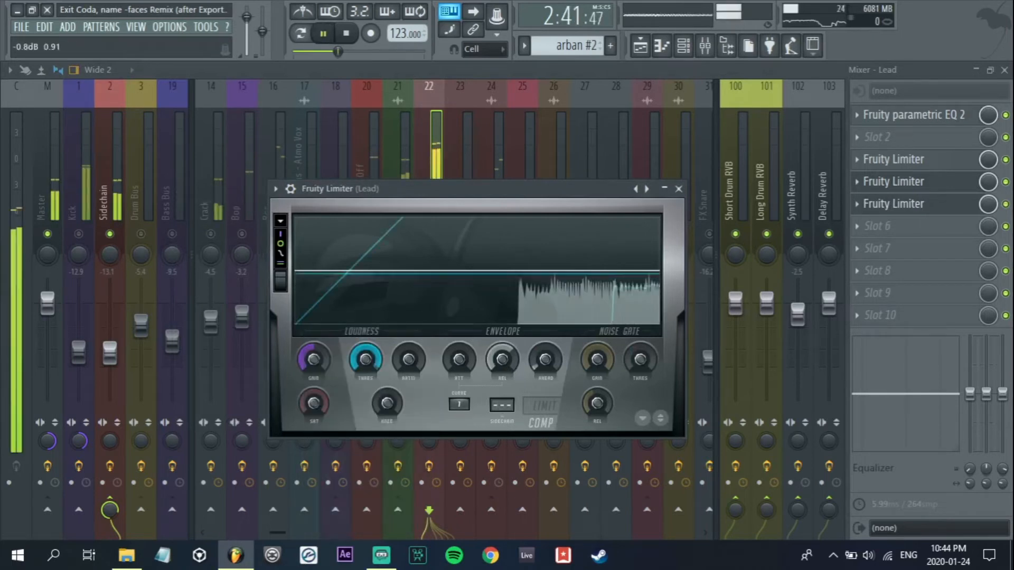
drag(409, 360, 408, 346)
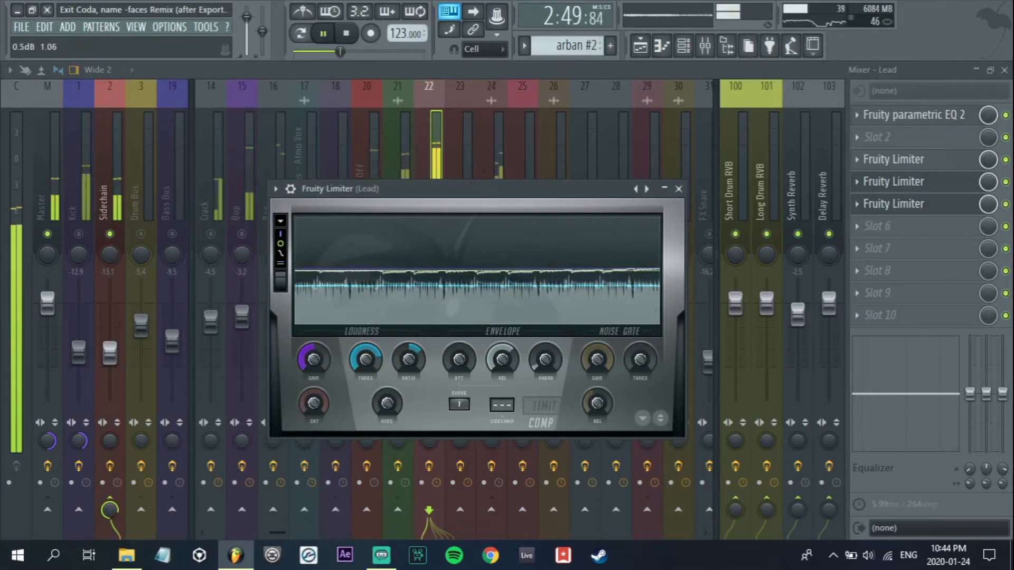
Adjust the compressor attack and release times in the Fruity Limiters on the Lead track
drag(459, 359, 502, 370)
click(913, 184)
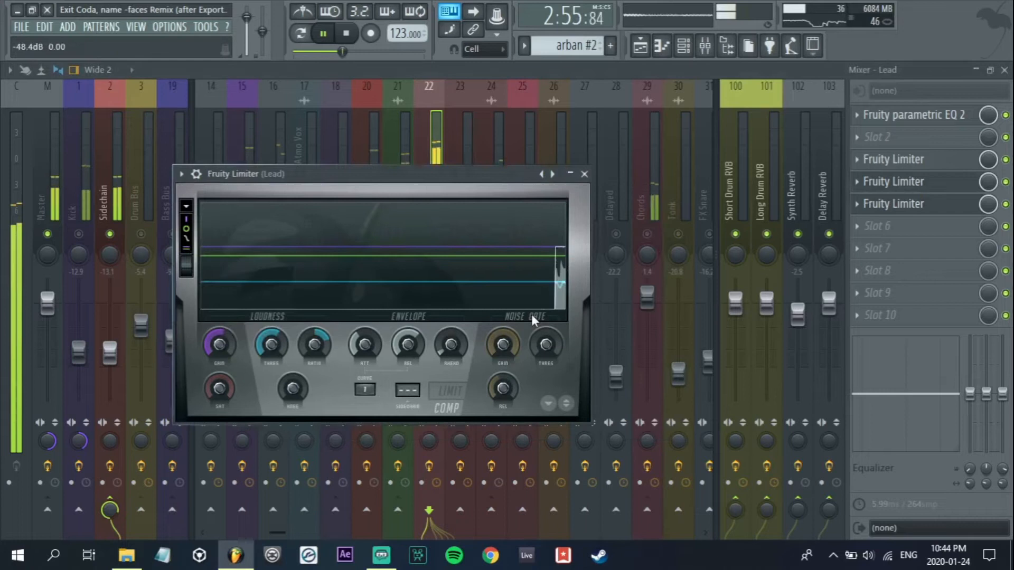
click(406, 344)
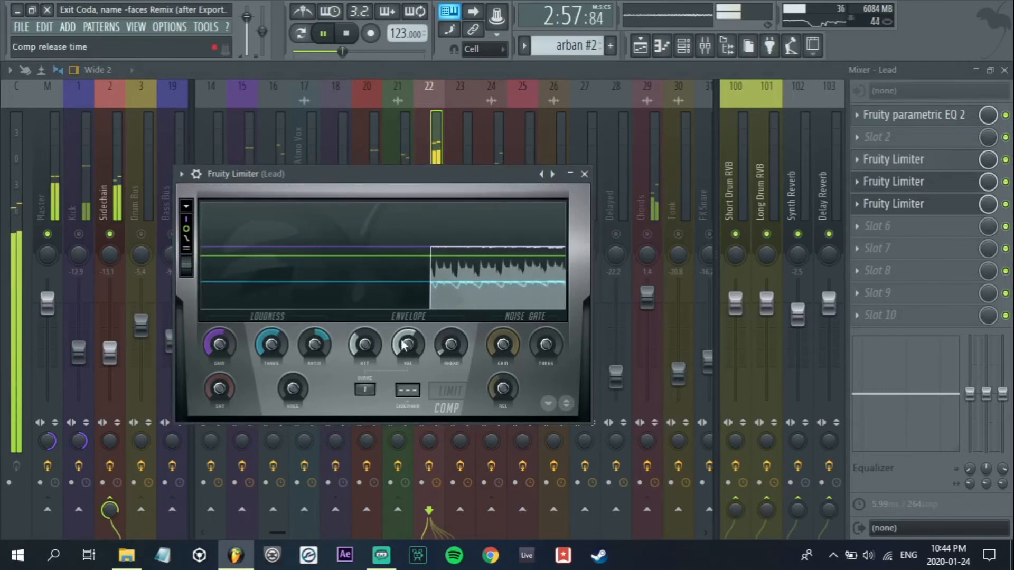
click(363, 341)
key(space)
key(Escape)
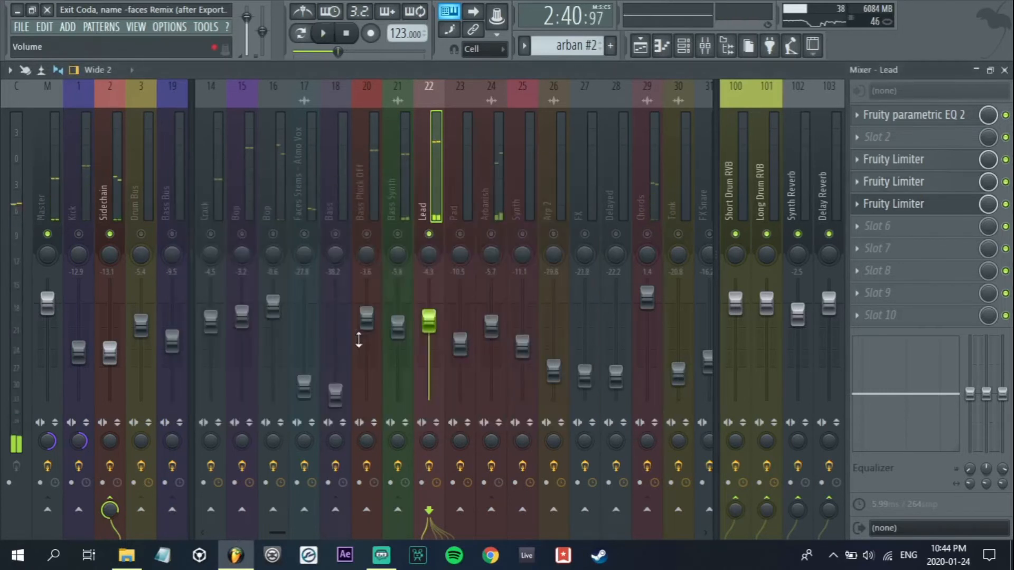
Unsolo the Lead track and check its Fruity parametric EQ 2 while playing the full mix
right_click(429, 235)
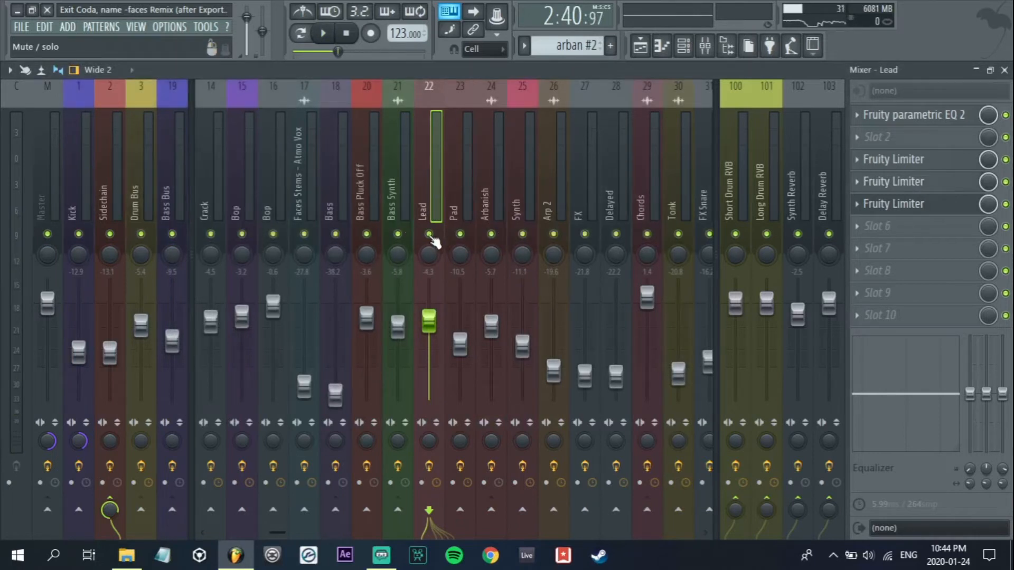
key(space)
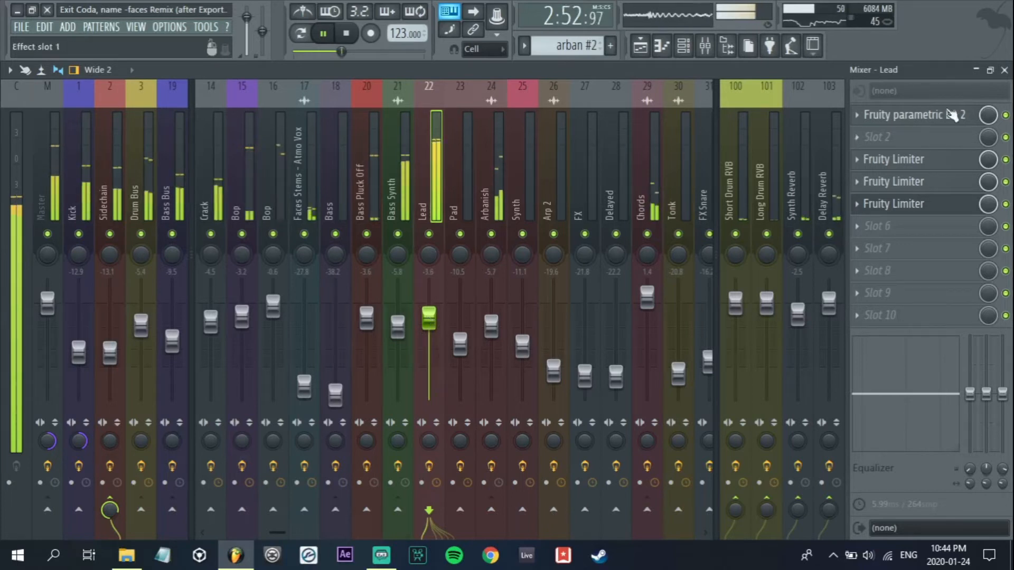
click(908, 114)
key(space)
key(Escape)
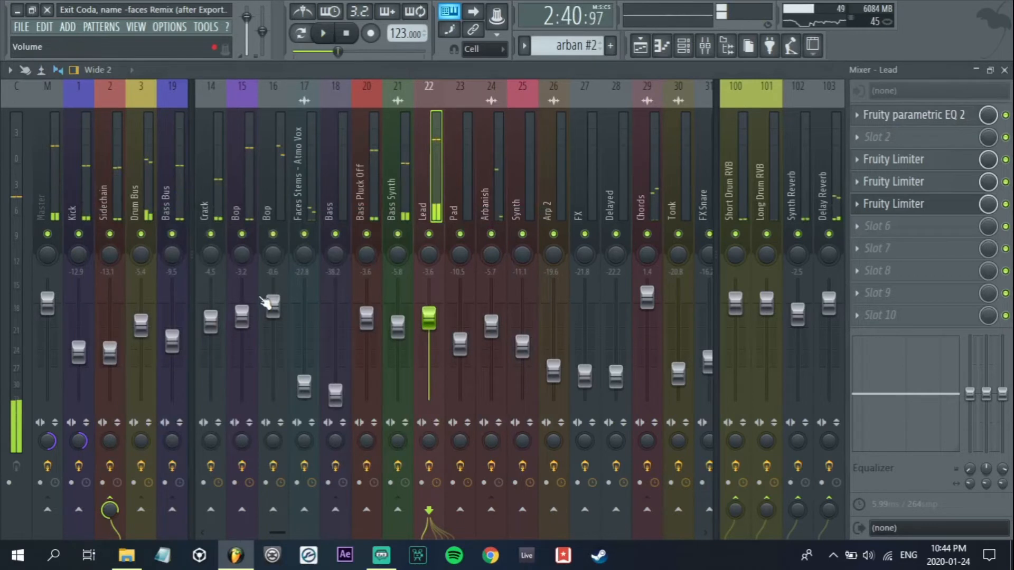
click(918, 115)
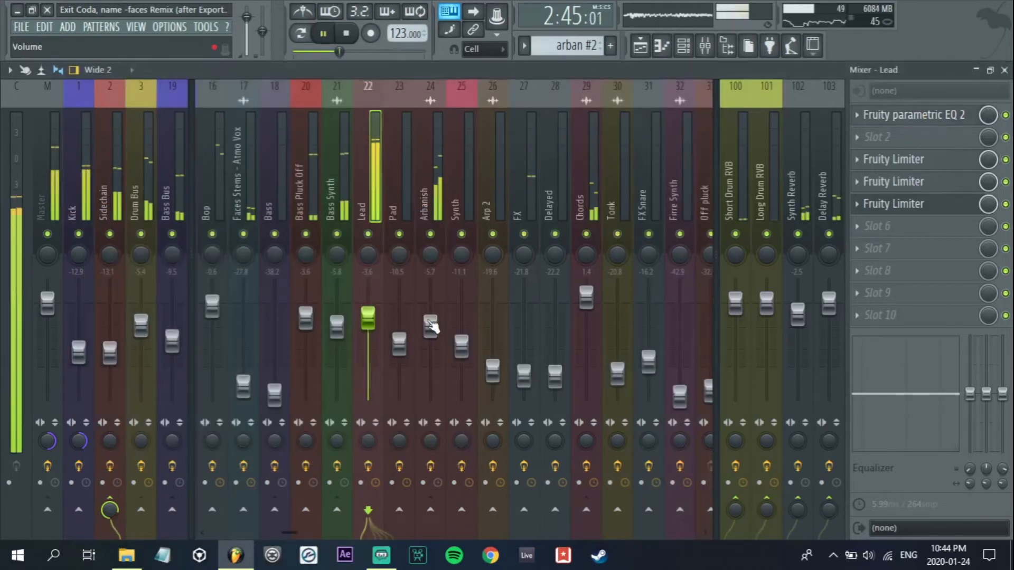
Raise the Arbanish track's fader to about -1.9 dB while listening to the full mix
key(space)
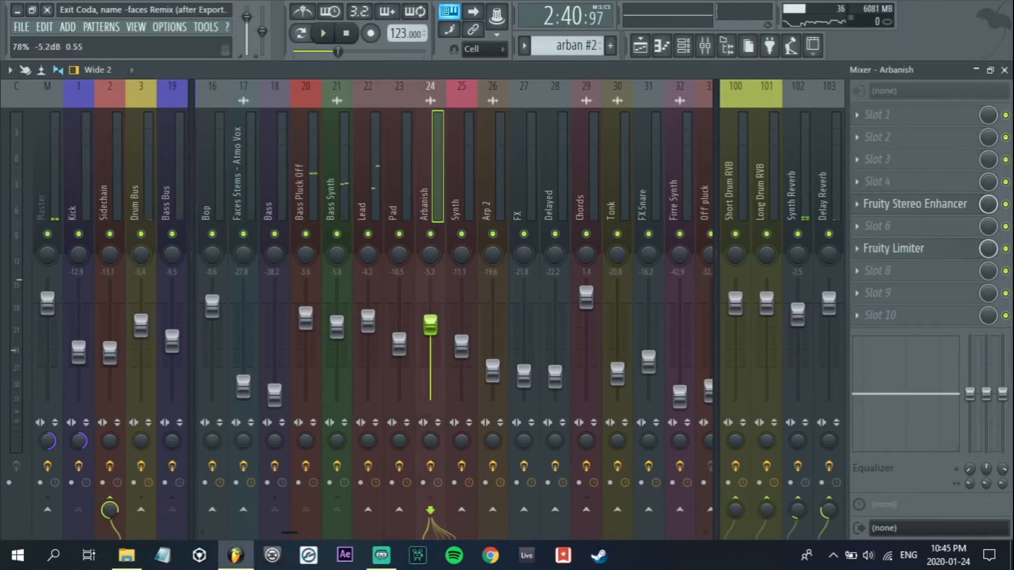
key(space)
drag(430, 326, 417, 328)
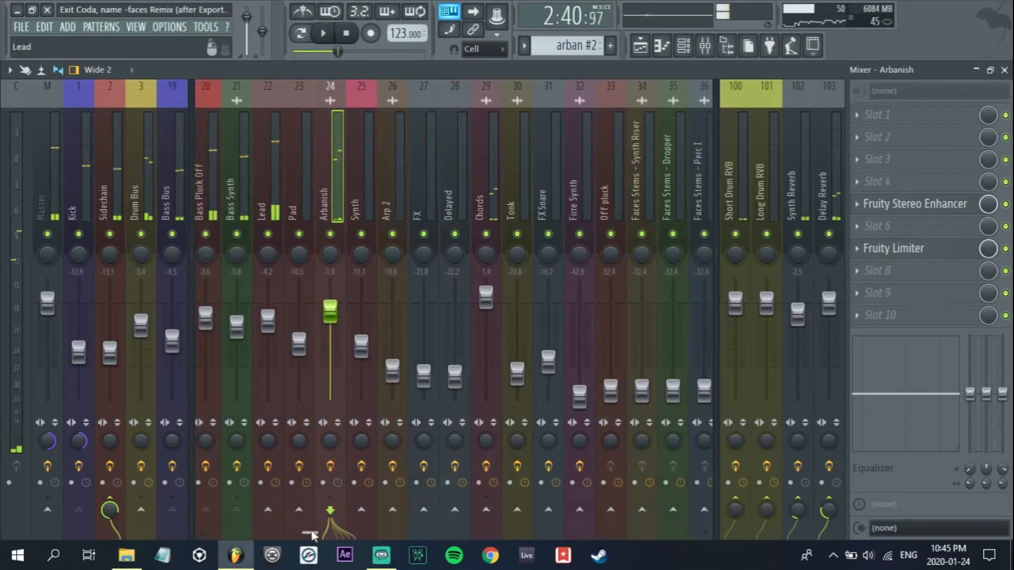
Solo the Faces Stems - Atmo Break track and raise its fader to about -19.8 dB
drag(311, 532, 327, 532)
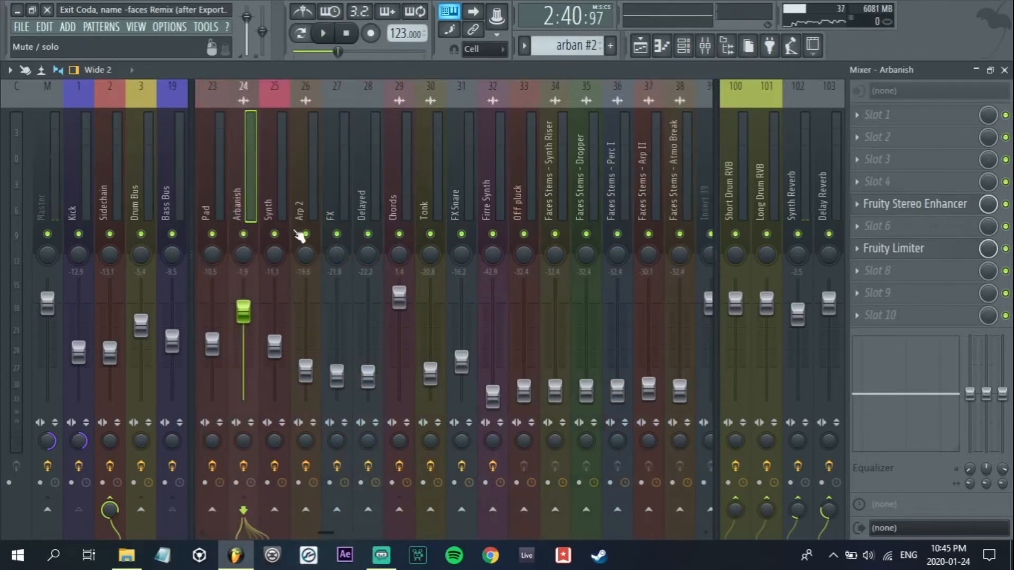
key(space)
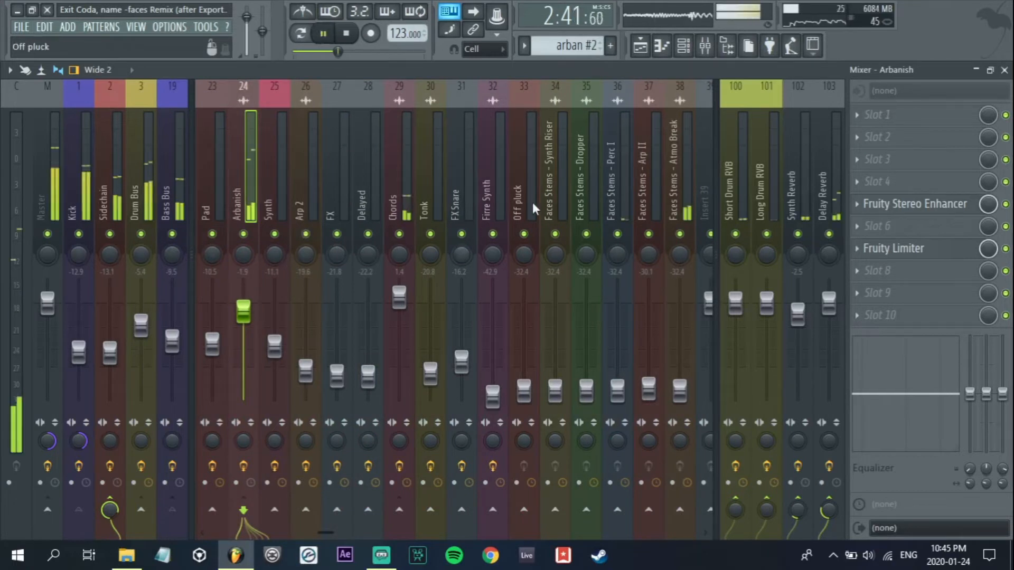
right_click(679, 234)
drag(681, 391, 682, 370)
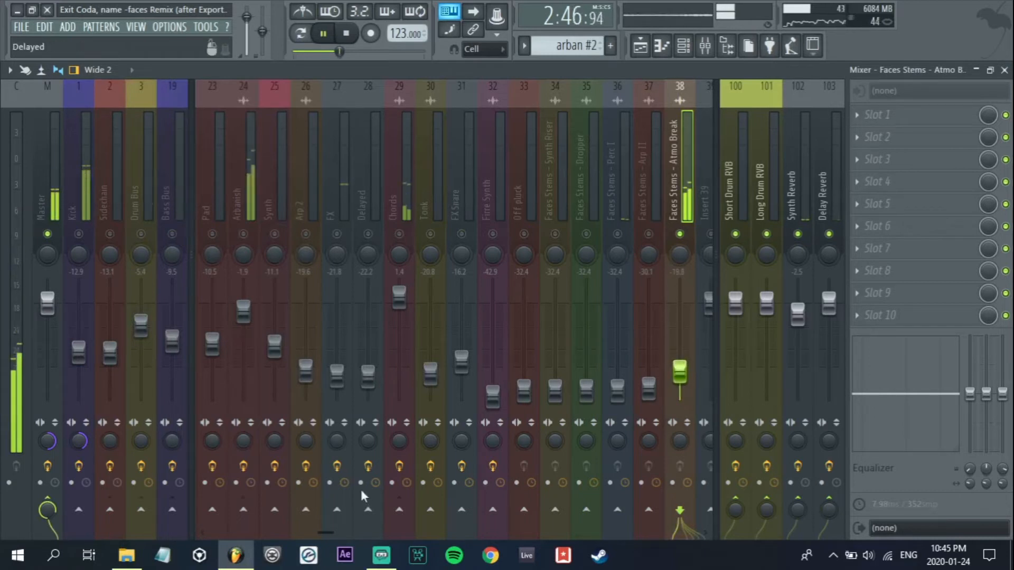
Enable the Faces Stems - Perc I and Drum Bus tracks, and raise the Perc I stem's fader to about 0 dB
drag(323, 531, 357, 531)
click(471, 391)
drag(471, 391, 471, 316)
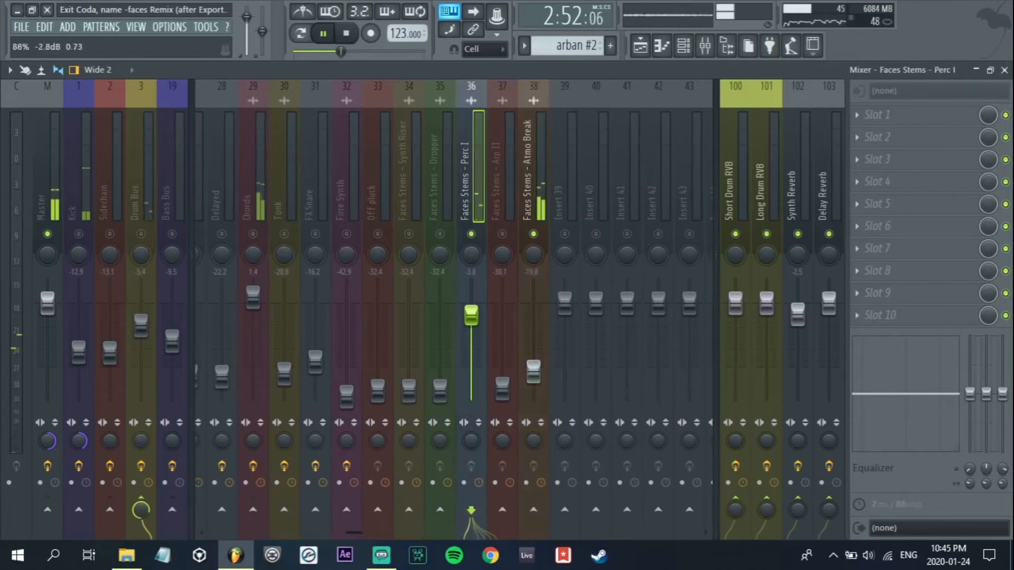
click(141, 234)
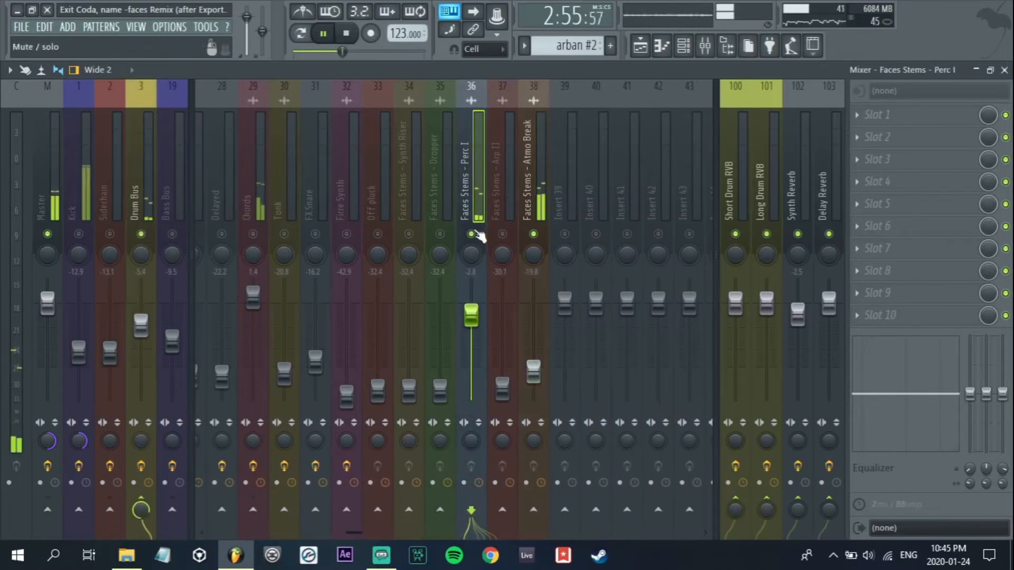
drag(478, 313, 478, 303)
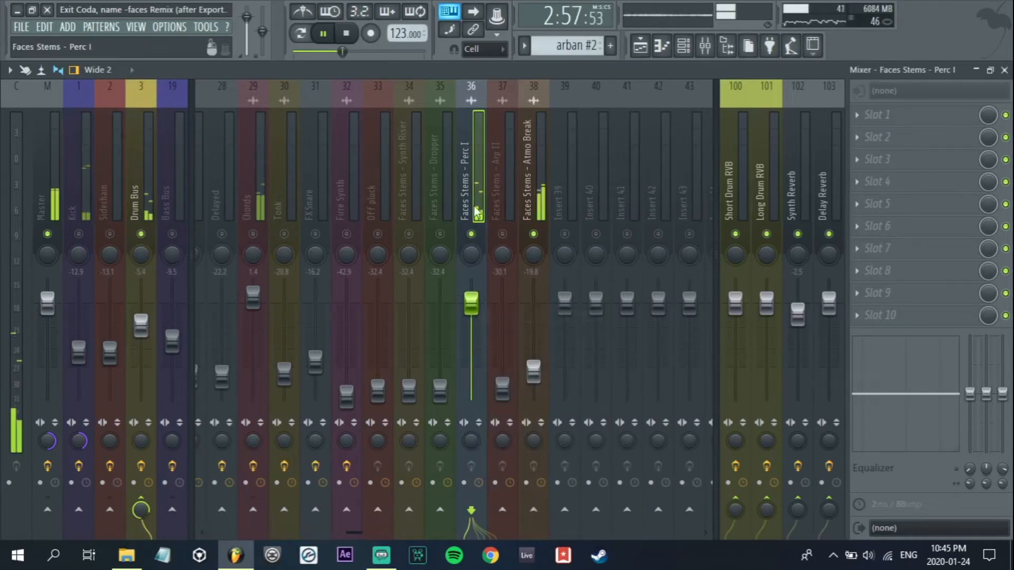
Move the Faces Stems - Perc I track to mixer slot 14, directly after Perc 1
key(space)
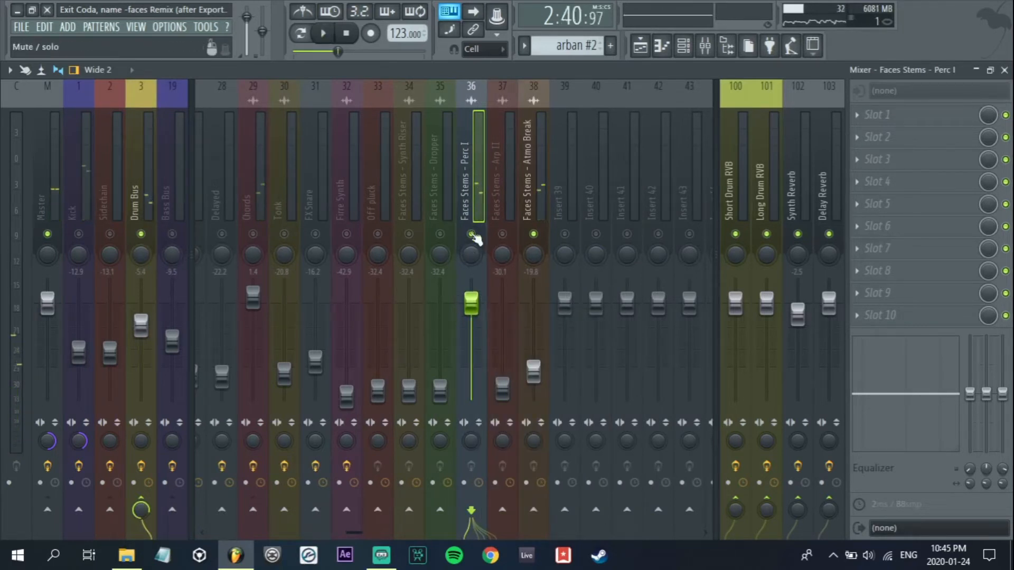
key(alt+Left)
key(alt+Left)
key(alt+Left)
key(alt+Left)
key(alt+Left)
key(alt+Left)
key(alt+Left)
key(alt+Left)
key(alt+Left)
key(alt+Left)
key(alt+Left)
key(alt+Left)
key(alt+Left)
key(alt+Left)
key(alt+Left)
key(alt+Left)
key(alt+Left)
key(alt+Left)
key(alt+Left)
key(alt+Left)
key(alt+Left)
key(alt+Left)
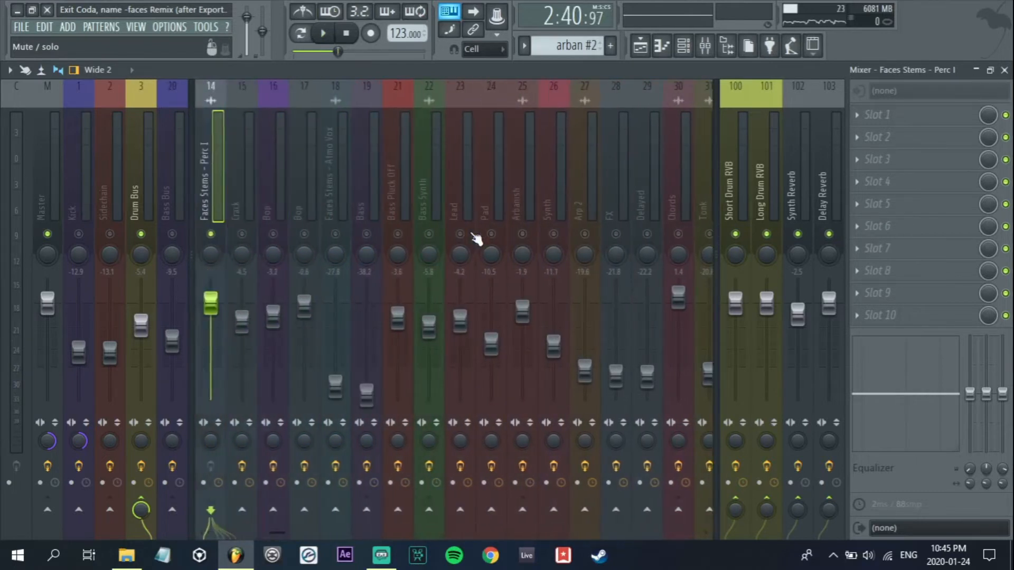
key(alt+Left)
key(alt+Right)
key(space)
key(space)
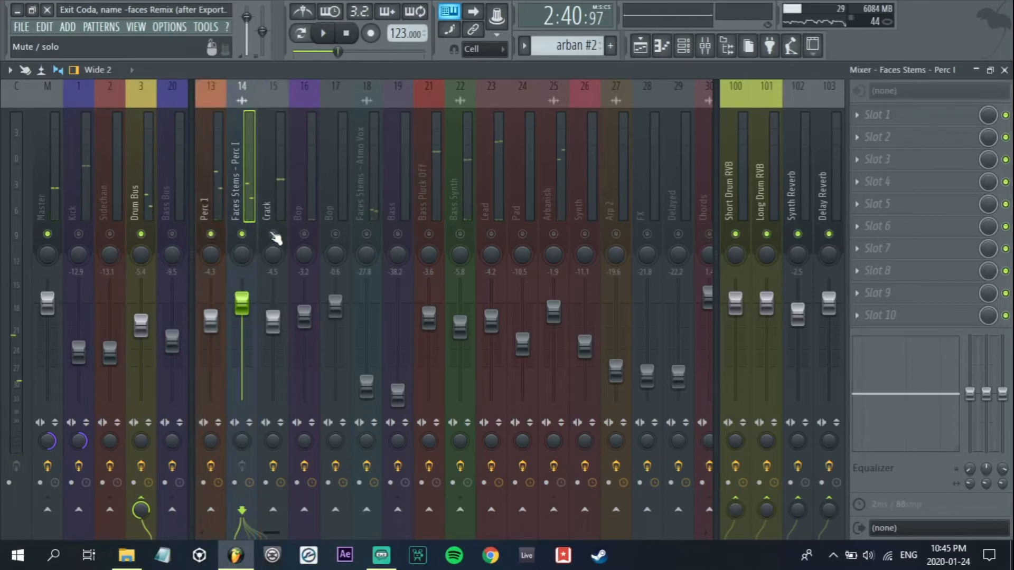
Play the percussion tracks with Crack enabled, and turn all muted mixer tracks back on
key(space)
drag(268, 534, 251, 533)
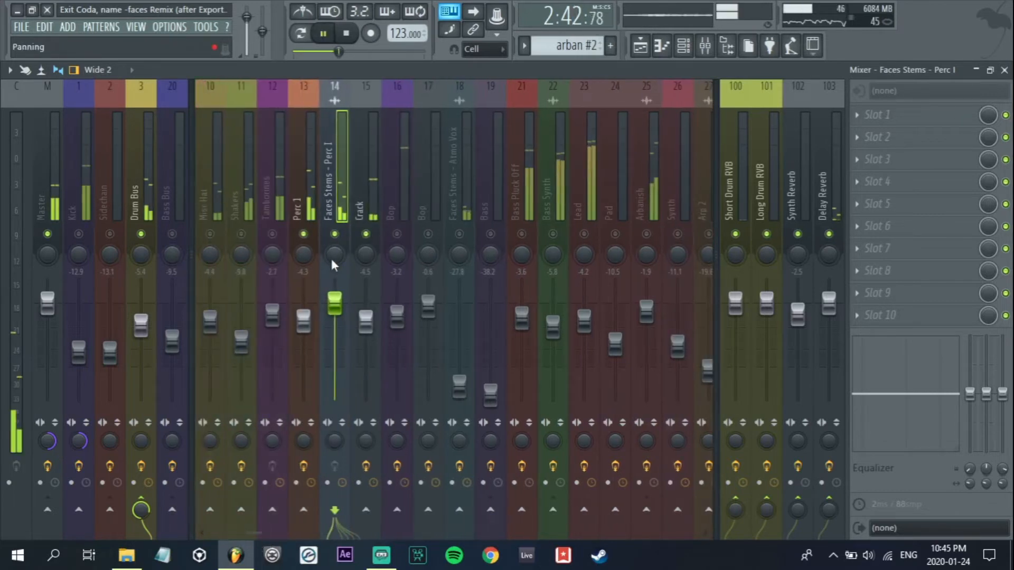
key(space)
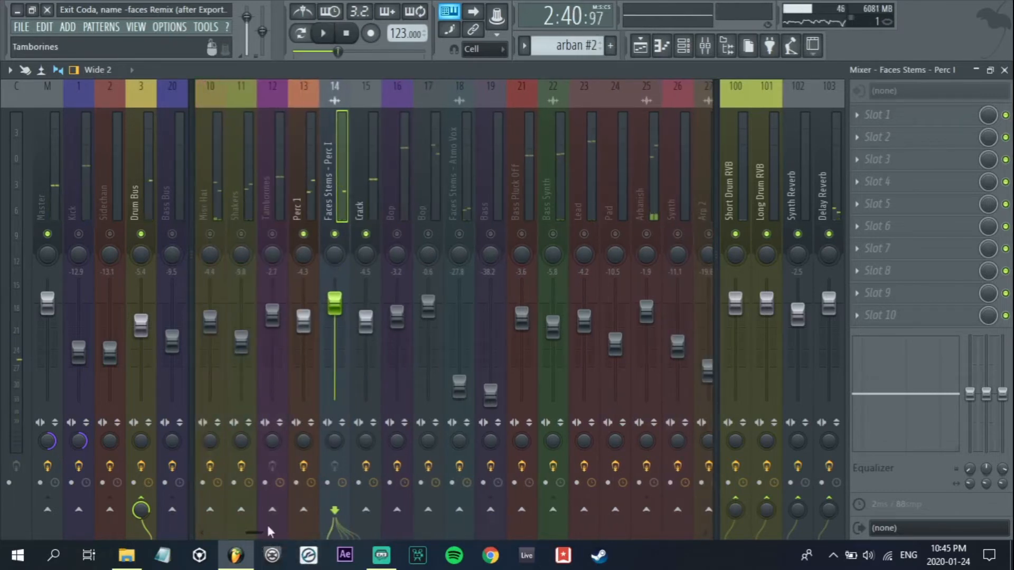
drag(259, 533, 370, 528)
right_click(583, 230)
right_click(583, 230)
key(space)
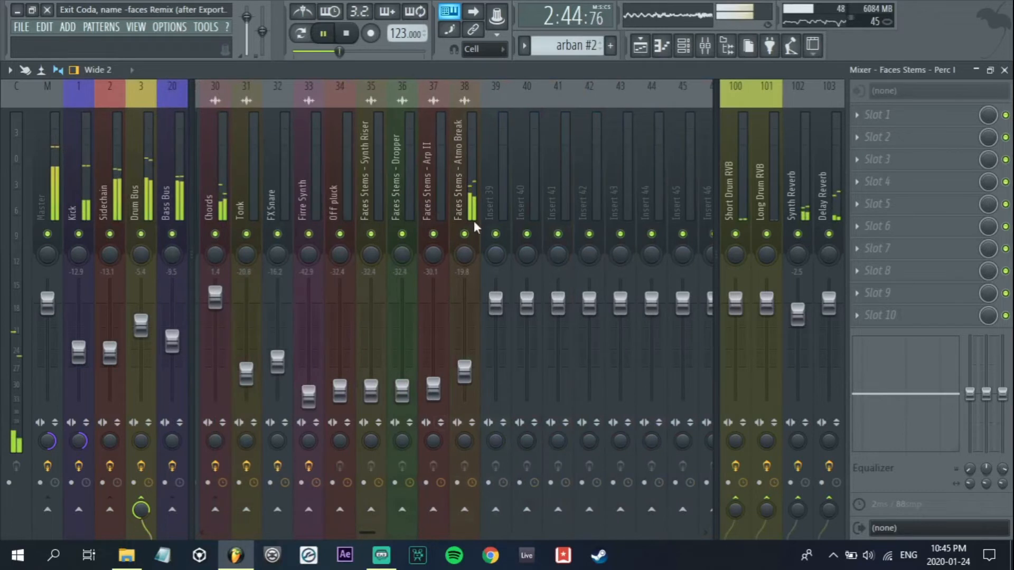
Solo the Faces Stems - Atmo Break track, route it to Sidechain instead of Master, and rebalance its fader
right_click(464, 233)
drag(464, 372, 464, 385)
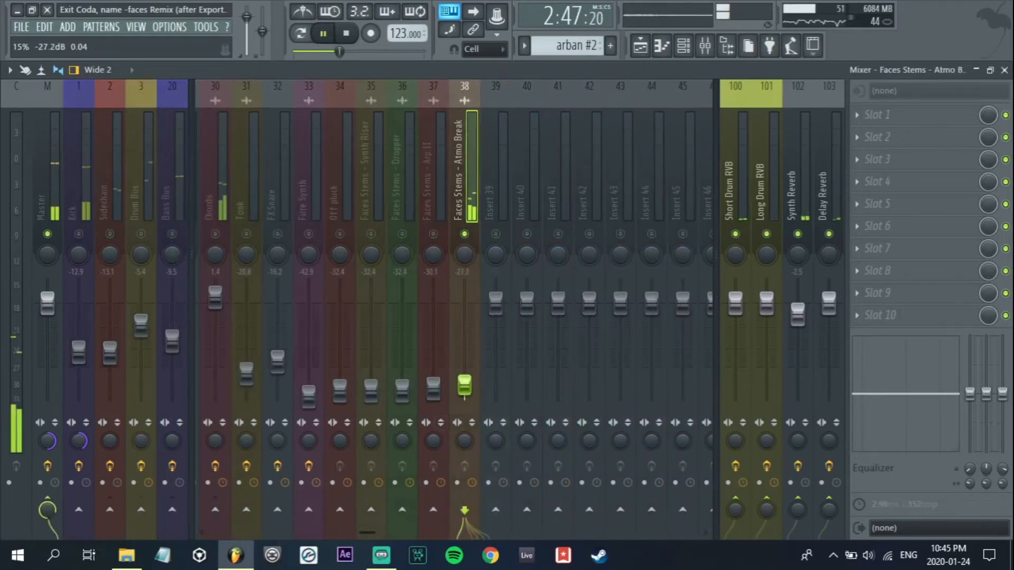
key(space)
click(111, 509)
click(48, 510)
key(space)
drag(464, 386, 464, 360)
click(110, 233)
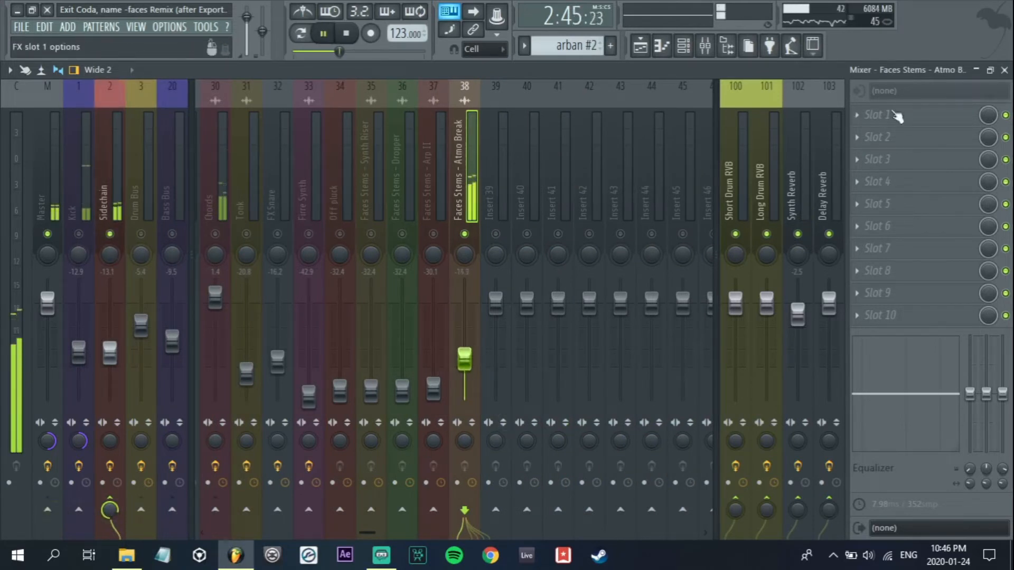
Add Fruity parametric EQ 2 to slot 1 of Atmo Break, shape its bands, and set the fader to about -13.2 dB
click(888, 119)
click(905, 160)
drag(192, 375, 220, 441)
drag(259, 375, 226, 380)
drag(391, 375, 385, 387)
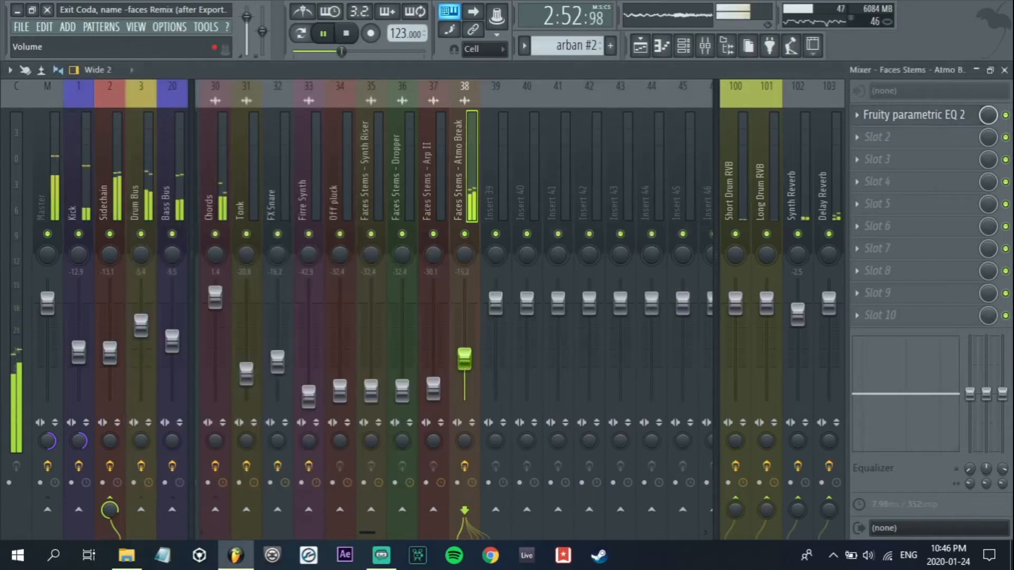
drag(463, 364, 462, 364)
Add Fruity Stereo Enhancer to slot 5 of the Atmo Break track and adjust its stereo settings
click(857, 204)
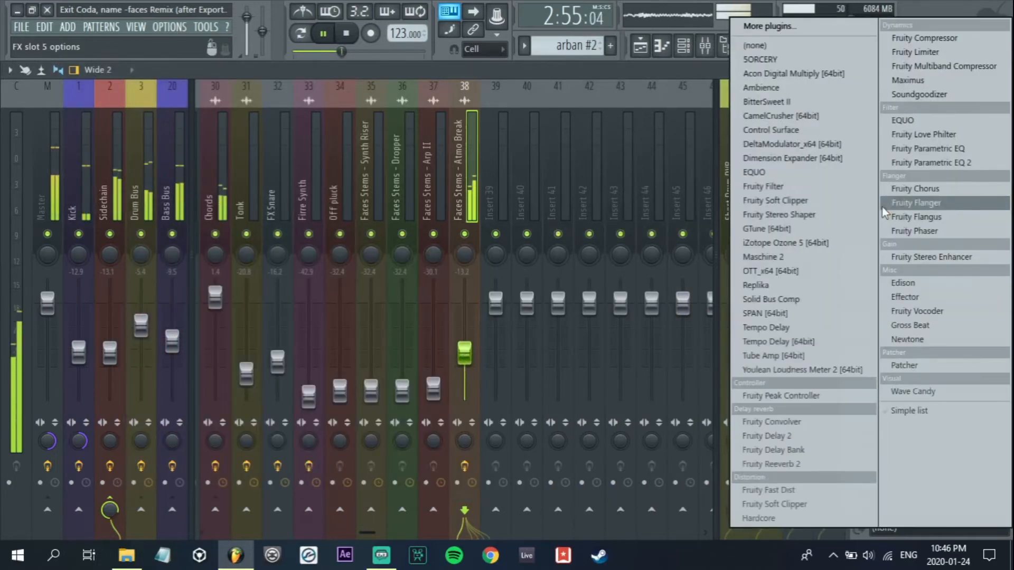
click(854, 157)
click(896, 205)
click(934, 183)
drag(176, 220, 176, 254)
drag(77, 232, 77, 245)
drag(136, 178, 372, 233)
click(575, 233)
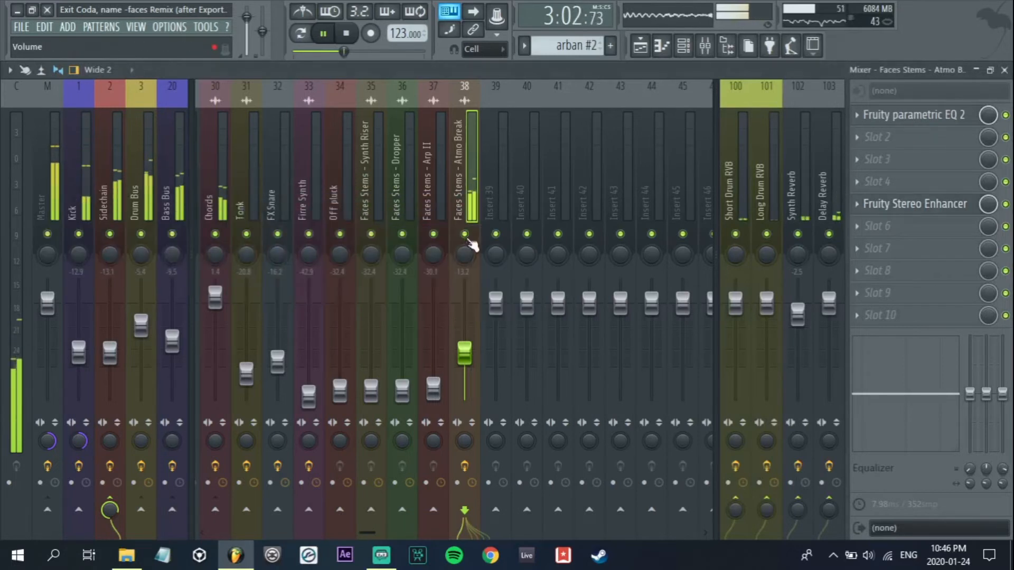
Compare the mix with the Atmo Break track muted, unmuted and soloed
click(464, 234)
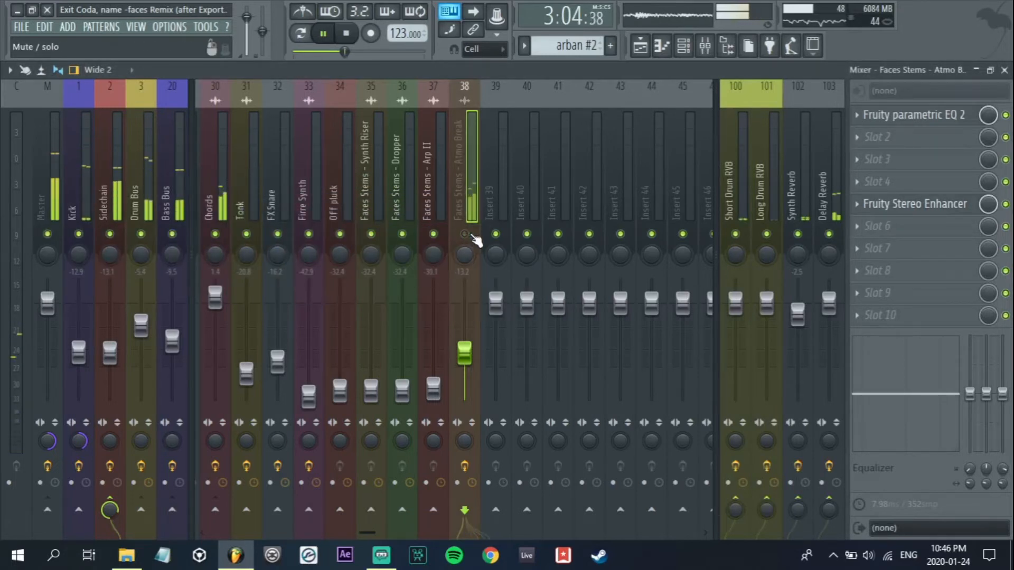
click(465, 235)
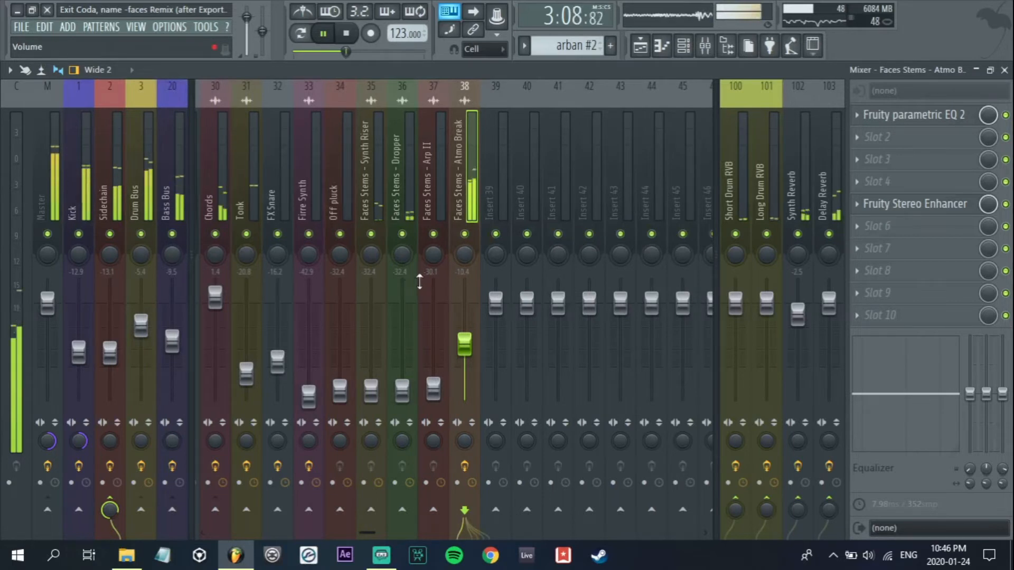
right_click(474, 241)
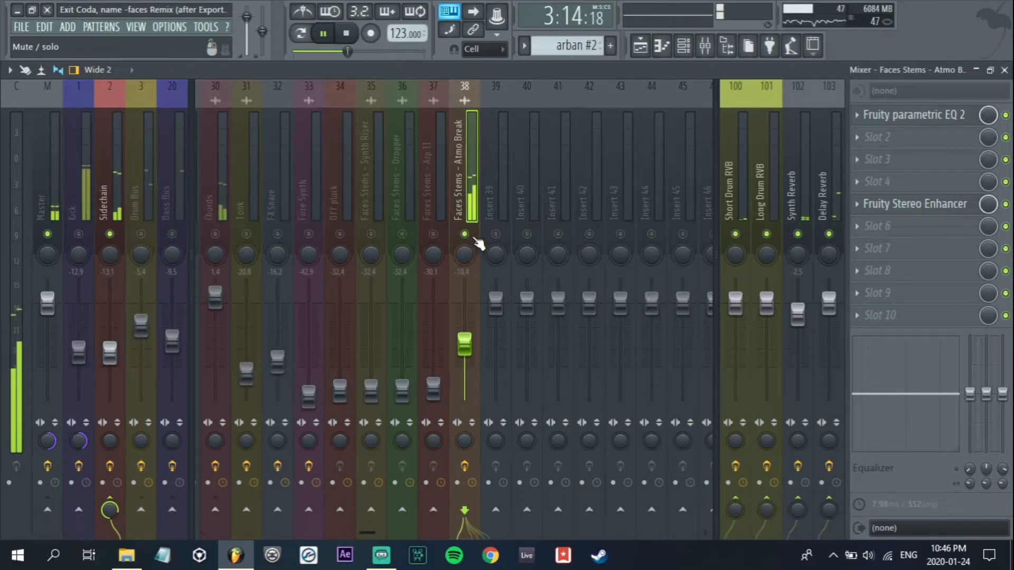
right_click(475, 239)
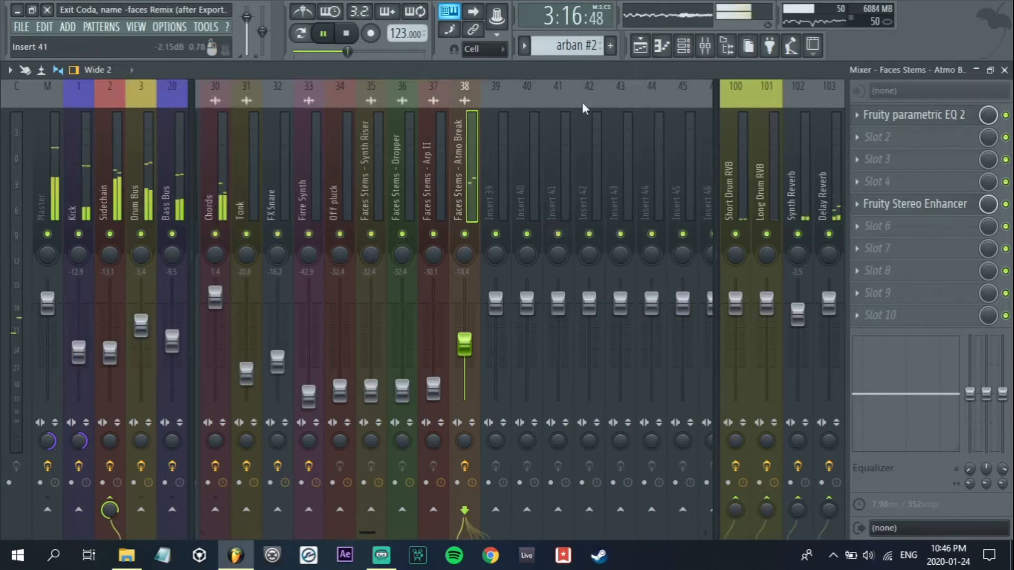
key(space)
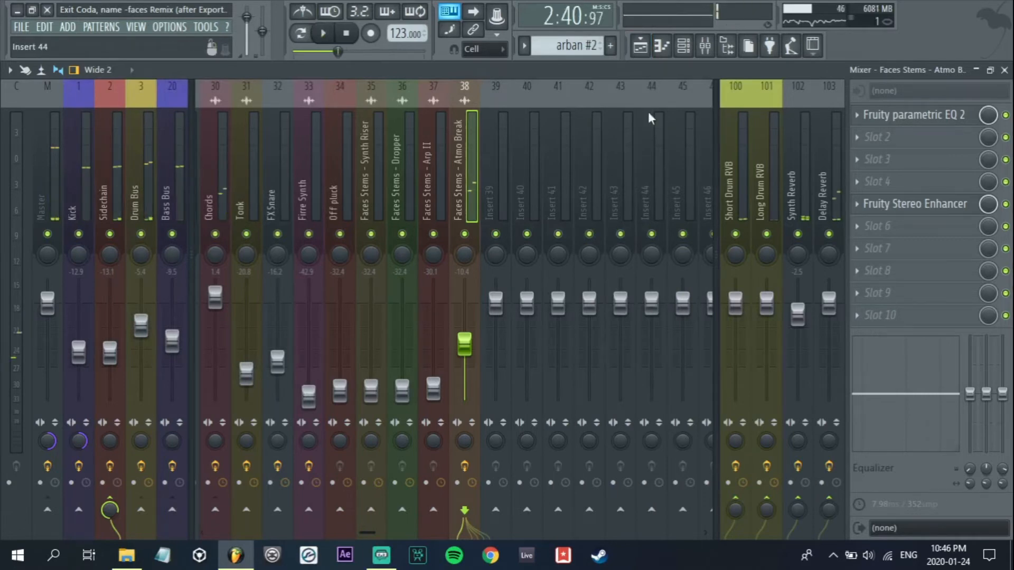
Check the Atmo Break clip's channel settings in the playlist, and set its mixer fader to about -12.2 dB
key(F5)
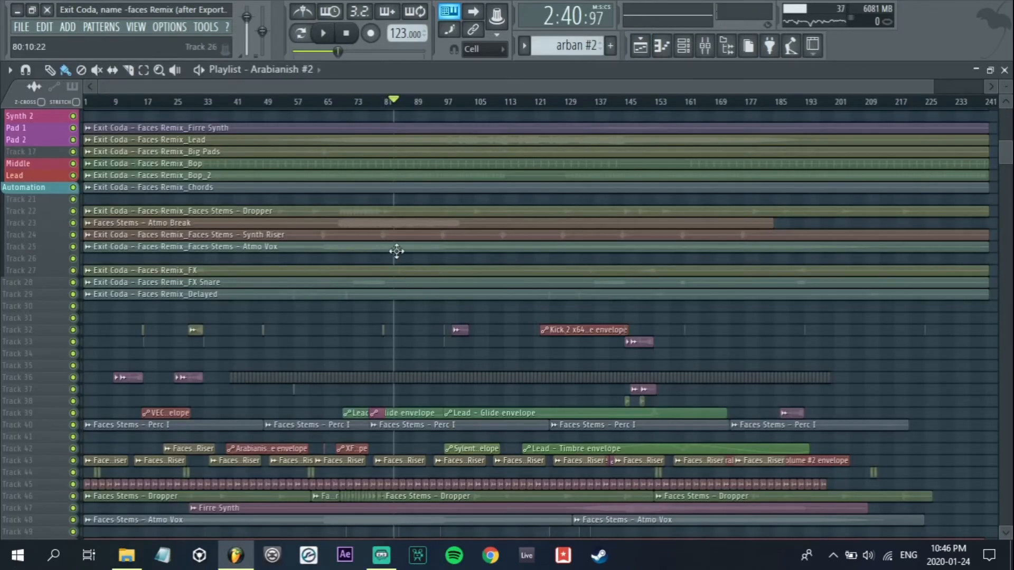
click(710, 50)
click(707, 49)
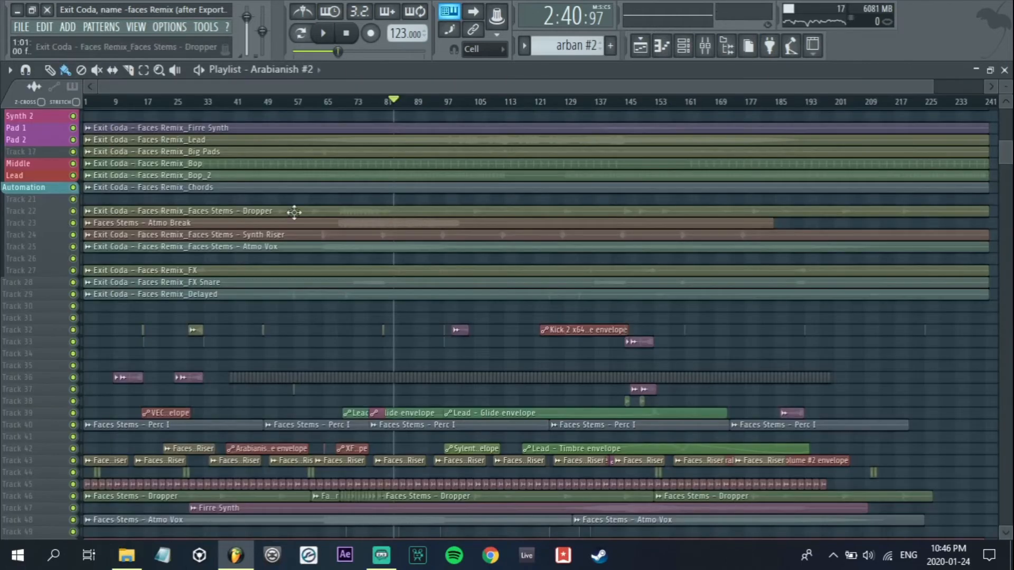
scroll(503, 250, up, 3)
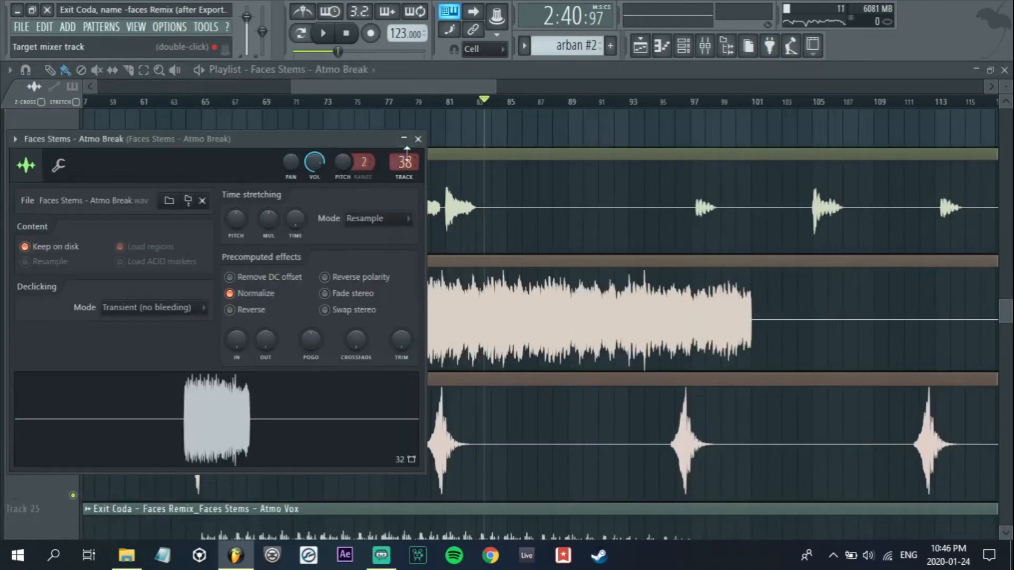
click(414, 139)
click(706, 47)
drag(465, 349, 464, 351)
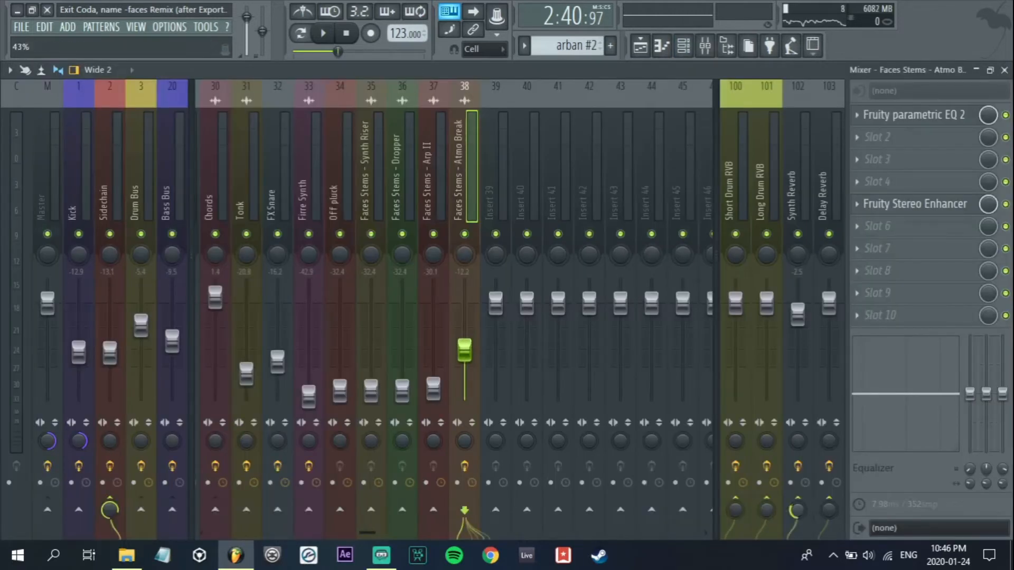
Play the mix and follow the arrangement in the playlist to judge the Atmo Break level
key(space)
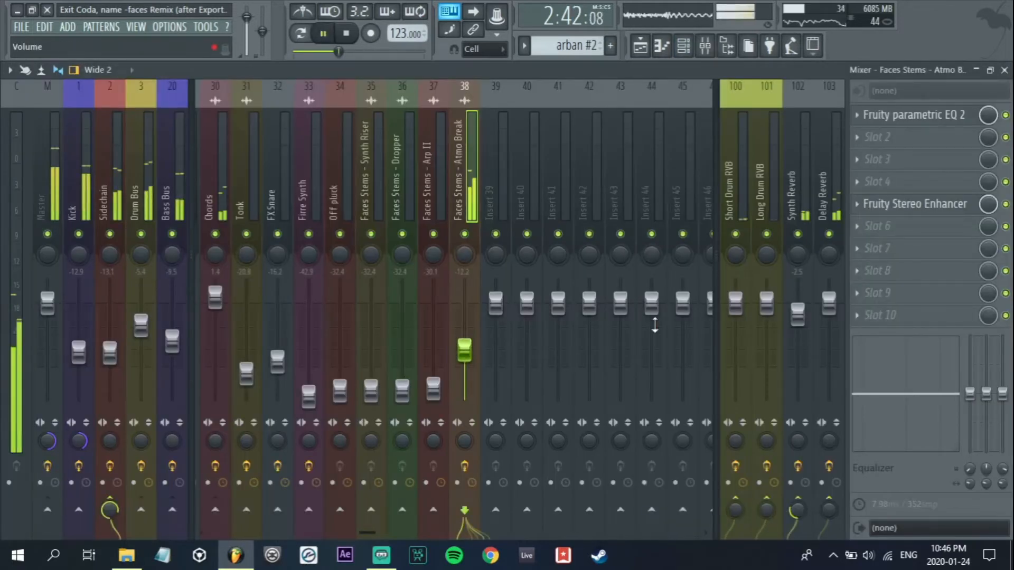
key(F5)
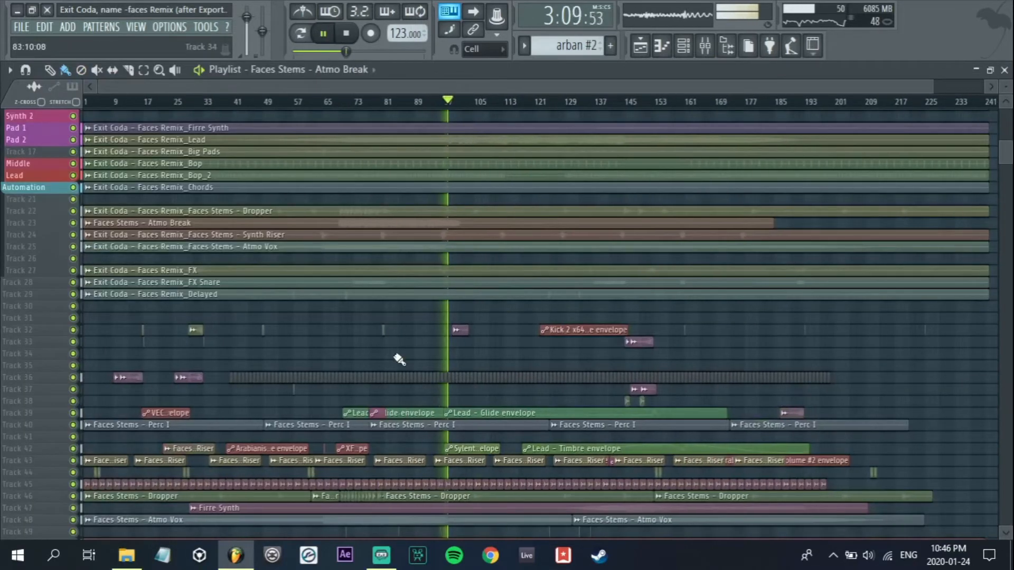
key(space)
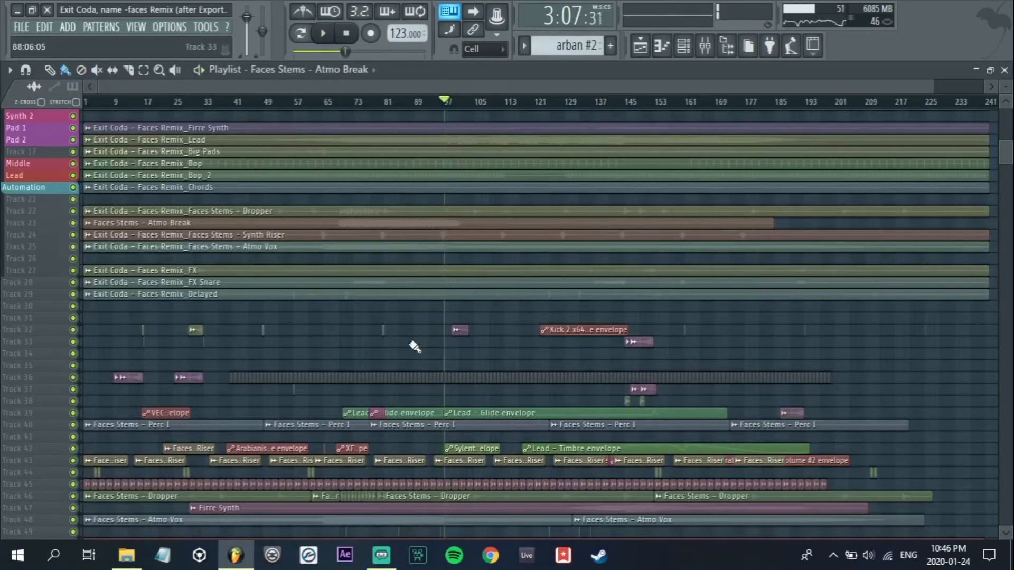
key(F9)
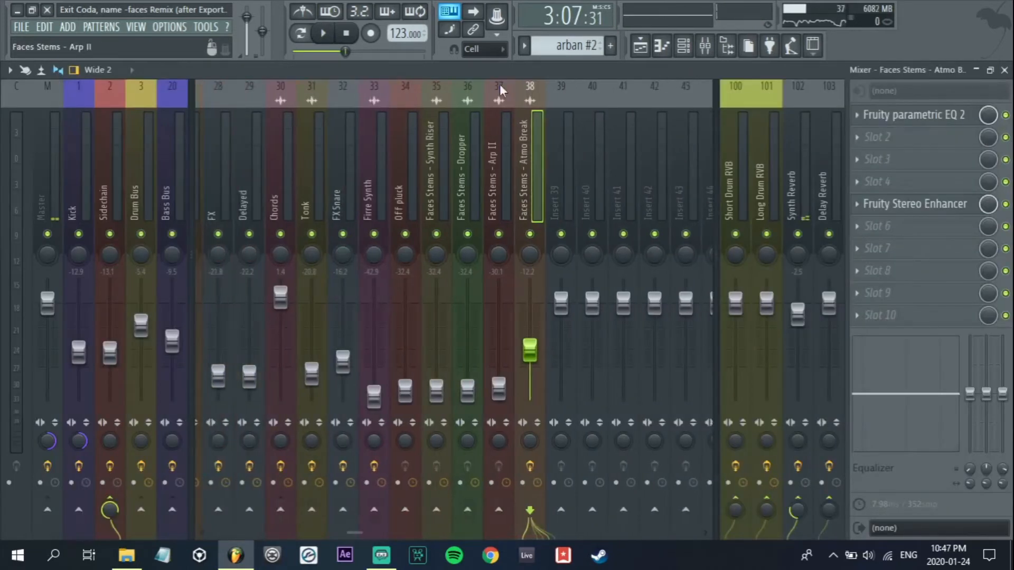
Raise the Firre Synth track's fader to about -13.3 dB while playing a short passage of the mix
click(373, 98)
drag(374, 397, 373, 393)
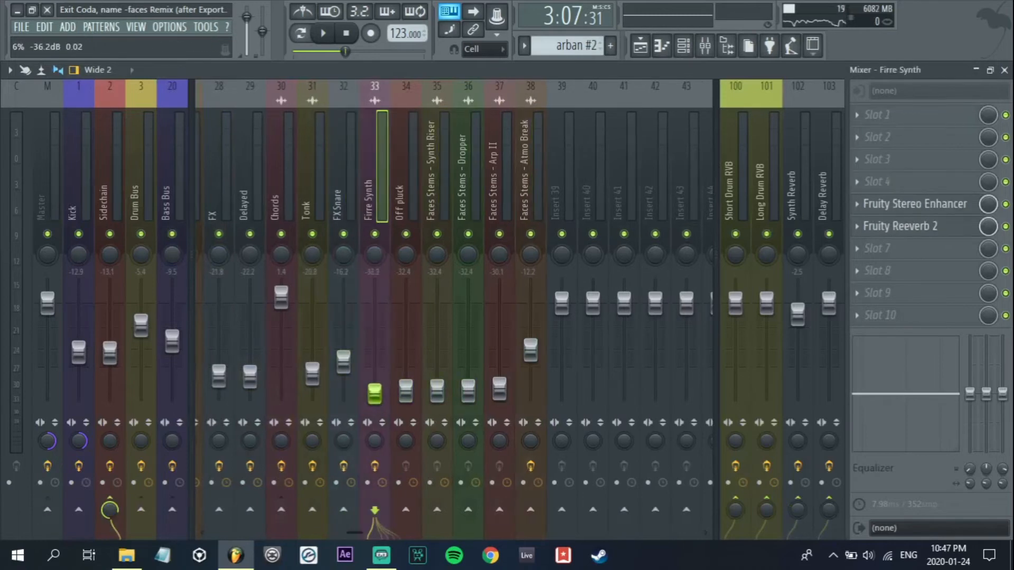
key(space)
key(space)
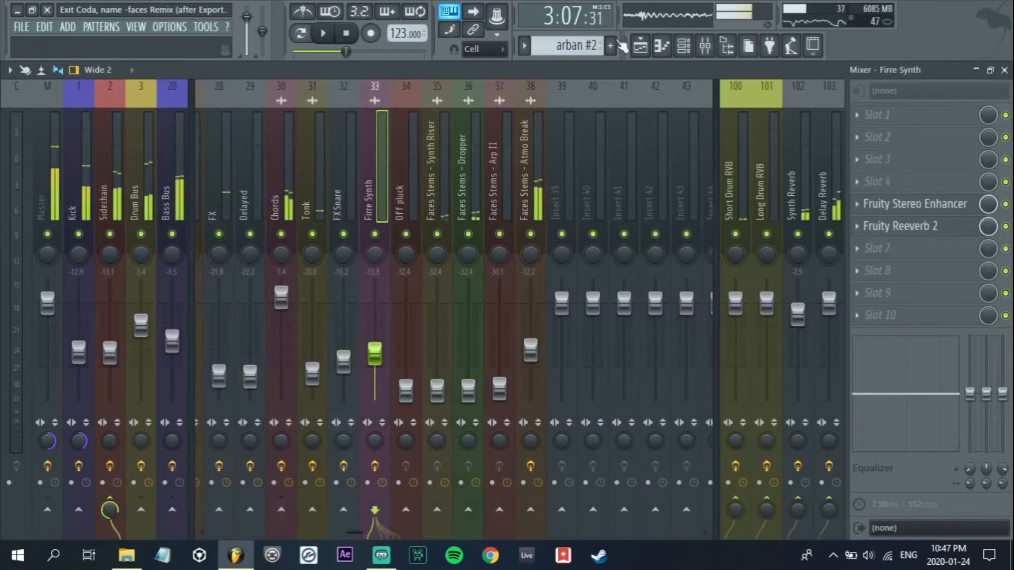
Find the later Firre Synth section in the playlist, play it with the track soloed and unsoloed, and raise its fader to about -8.8 dB
key(F5)
drag(728, 381, 602, 319)
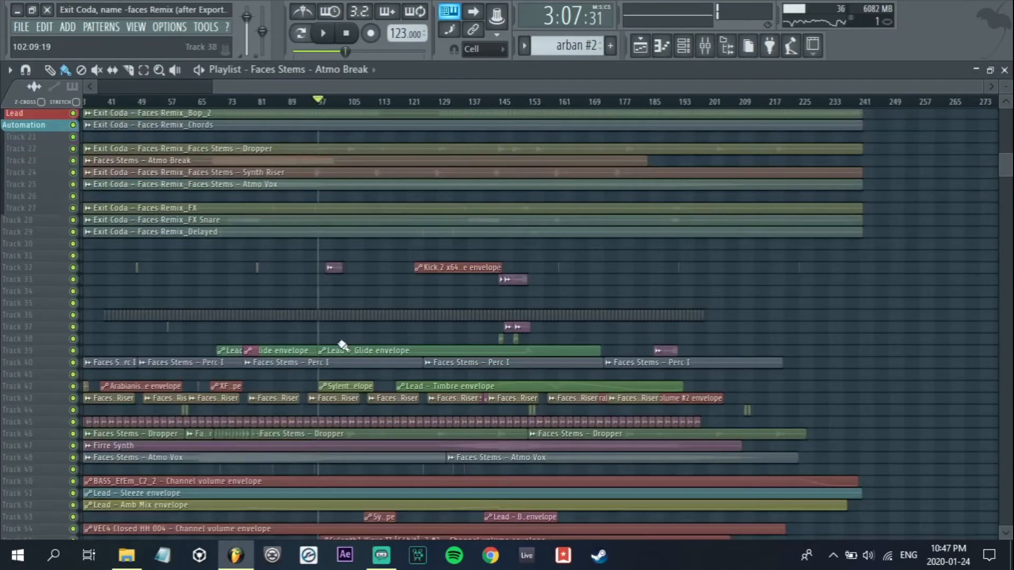
drag(335, 347, 786, 512)
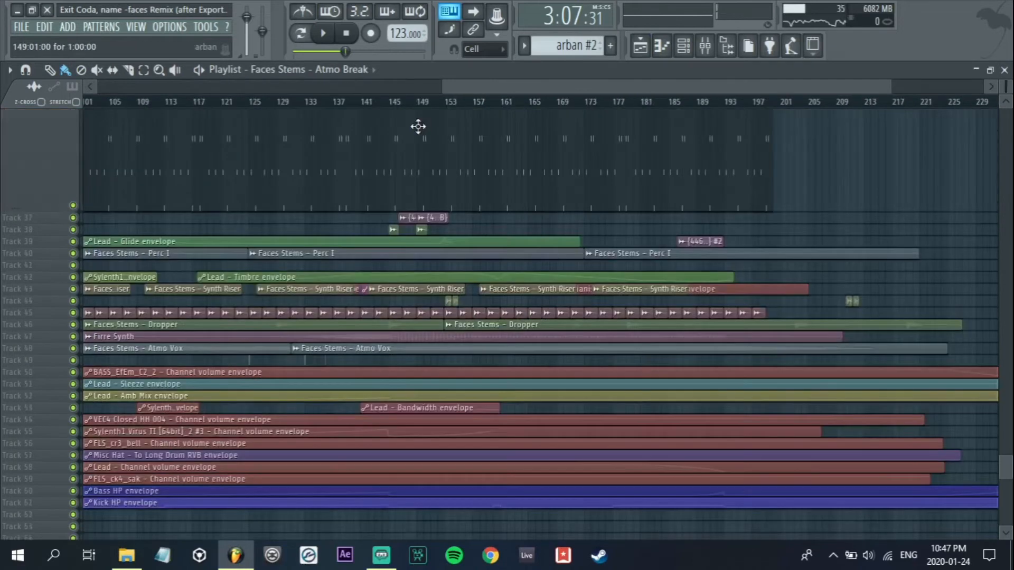
click(318, 101)
key(space)
click(705, 46)
right_click(377, 234)
mouse_move(380, 357)
mouse_down()
mouse_move(381, 345)
mouse_move(380, 357)
mouse_up()
right_click(374, 234)
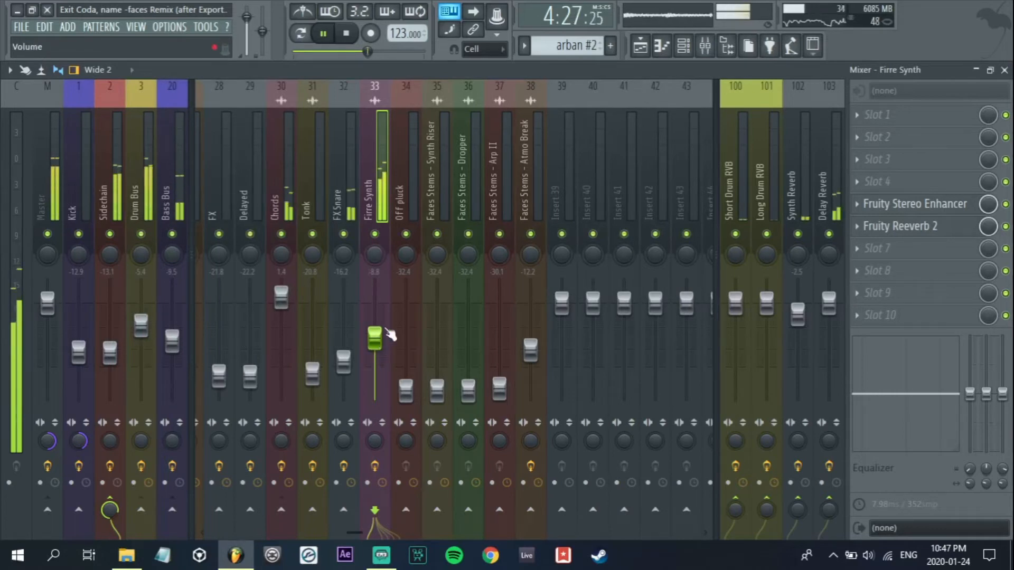
Check the playback position in the playlist and lower the Firre Synth fader to about -9.5 dB
key(F5)
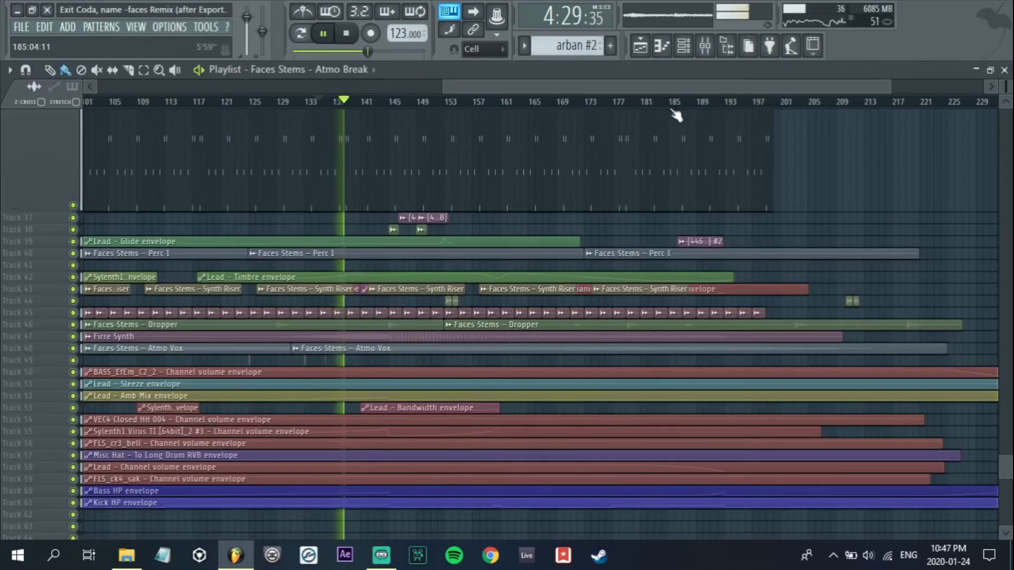
click(704, 46)
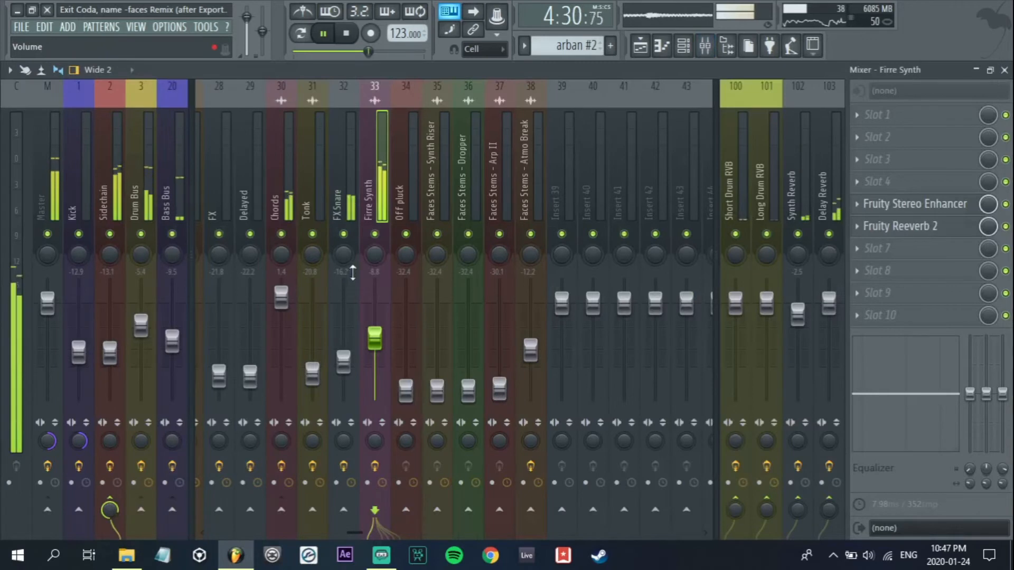
drag(370, 347, 366, 351)
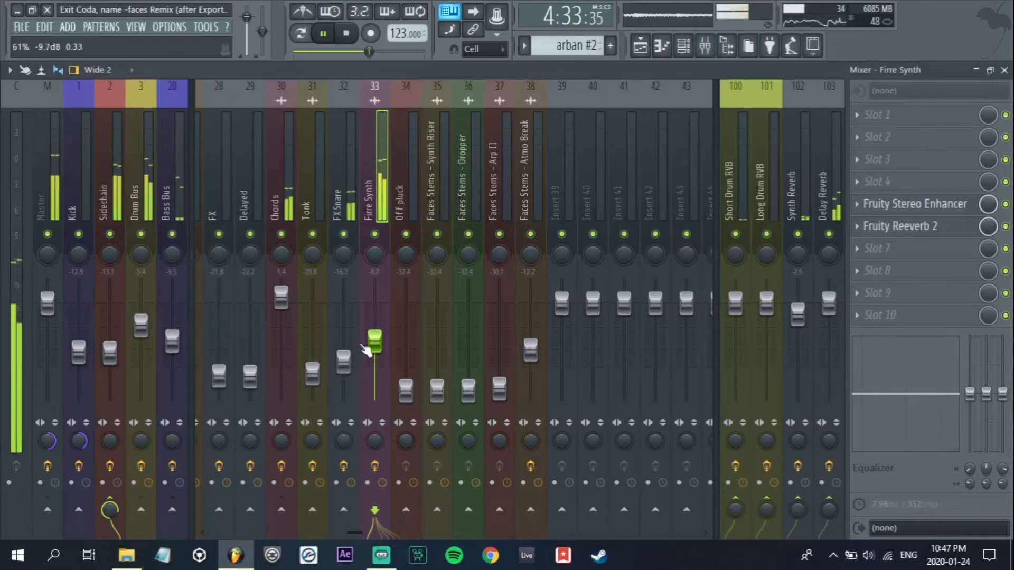
Raise the Off pluck fader to about -16.2 dB, and the Synth Riser, Dropper and Arp II faders to between -21 and -22 dB
drag(405, 391, 406, 361)
drag(437, 391, 468, 375)
drag(499, 389, 499, 376)
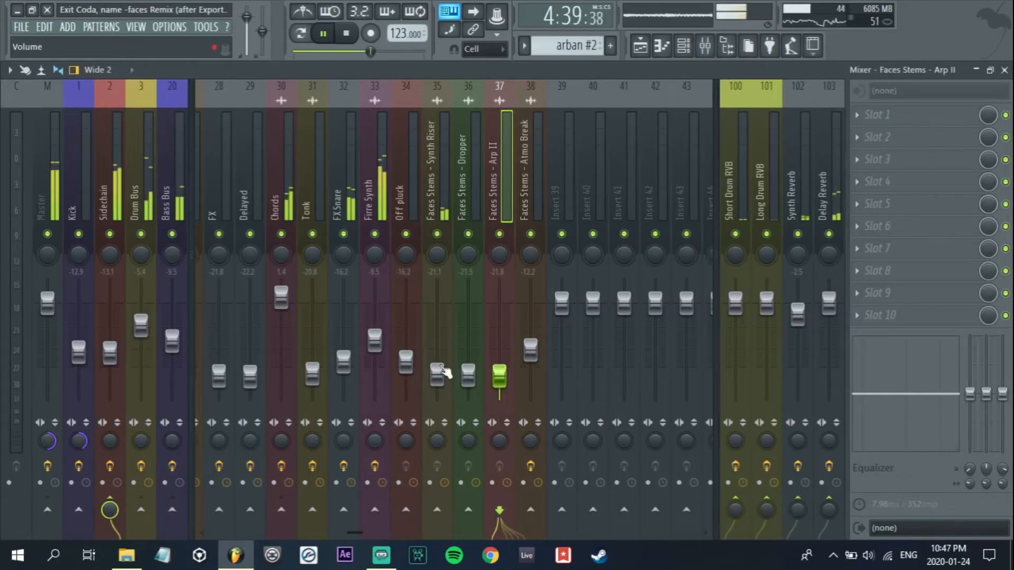
Solo the Synth Riser and Dropper tracks in turn, raising their faders to about -4.0 dB and -10.4 dB
drag(443, 376, 443, 339)
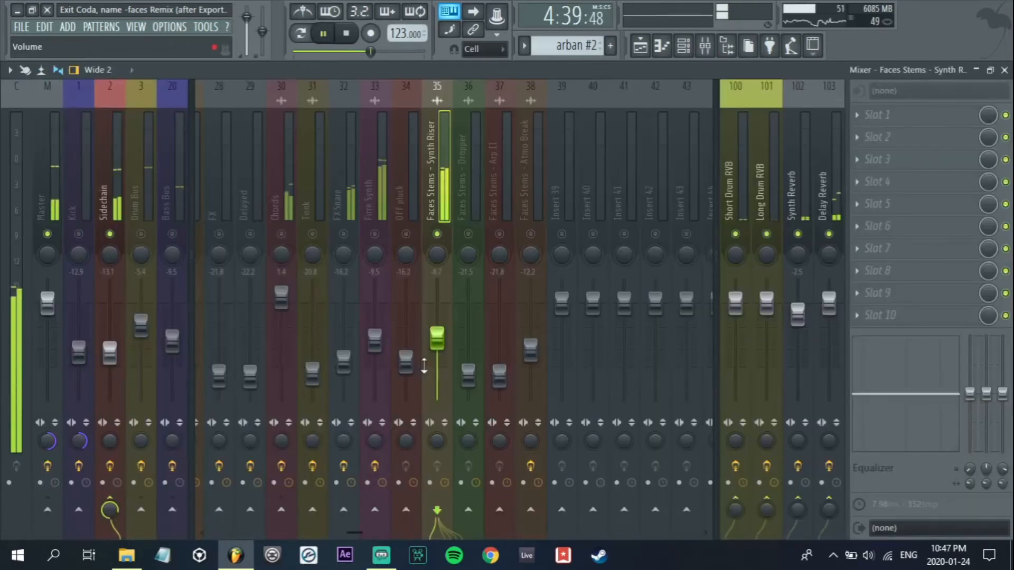
drag(424, 365, 424, 347)
drag(468, 375, 467, 343)
click(449, 170)
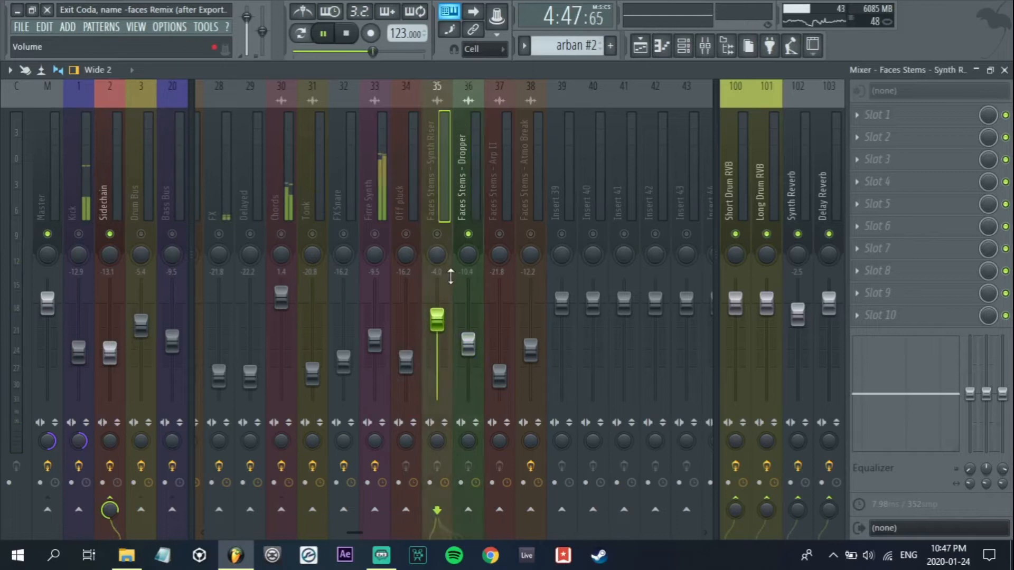
Solo Synth Riser and Dropper together and set their Synth Reverb sends to about 15% and 10%
click(438, 234)
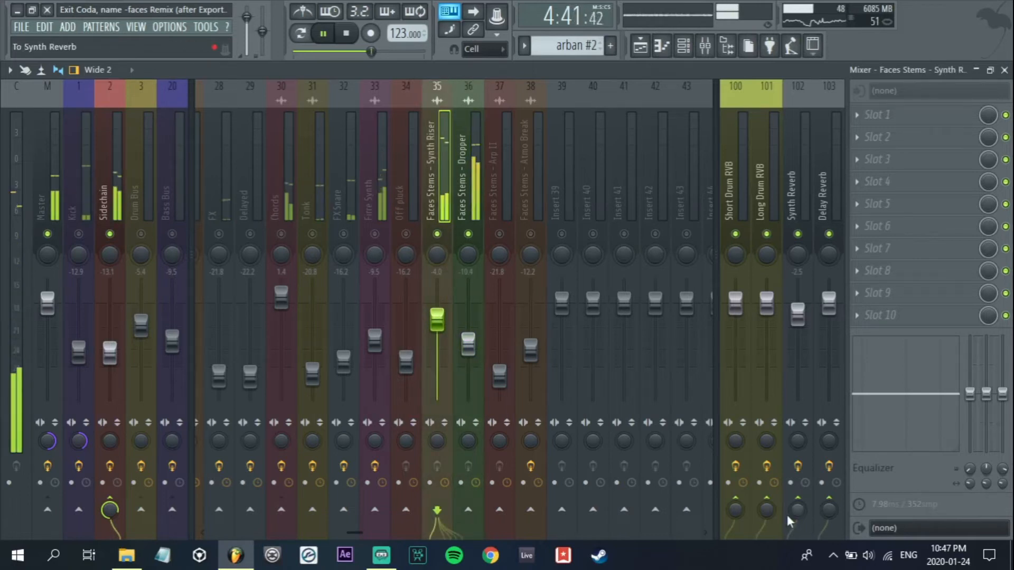
click(479, 208)
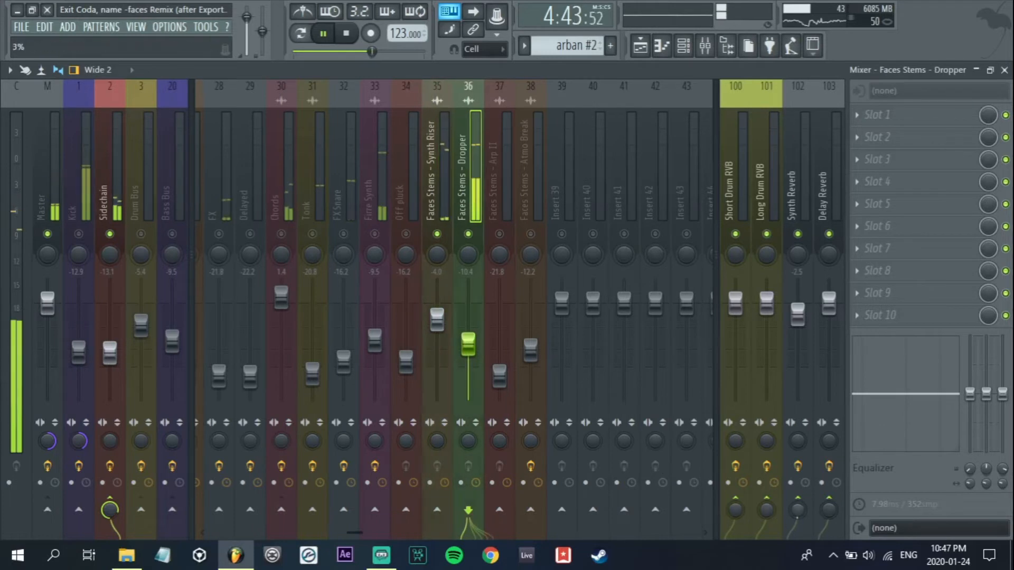
click(442, 186)
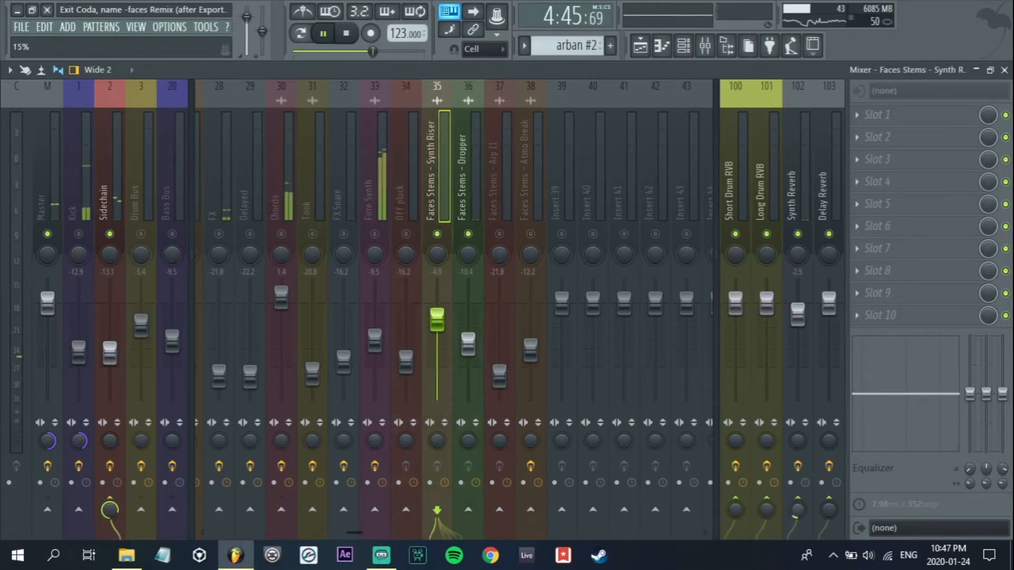
click(470, 144)
key(space)
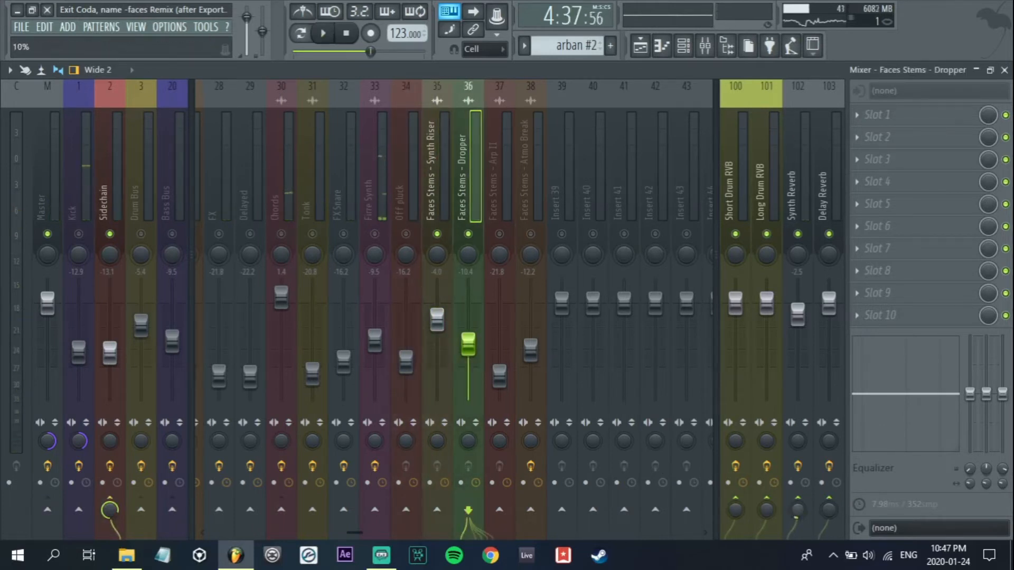
Replay the soloed passage and fine-tune the Synth Reverb sends of the Synth Riser and Dropper tracks
click(446, 182)
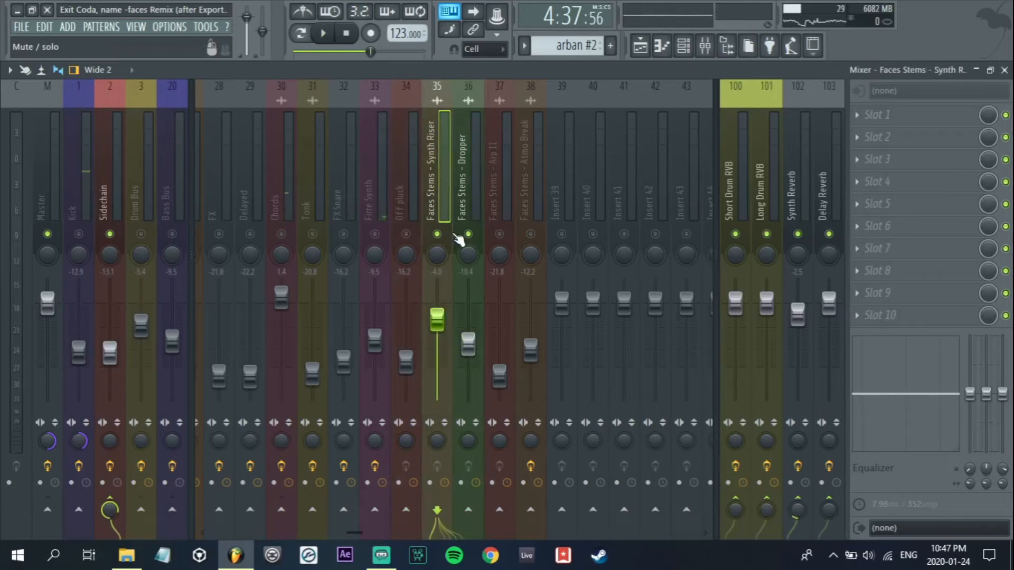
key(space)
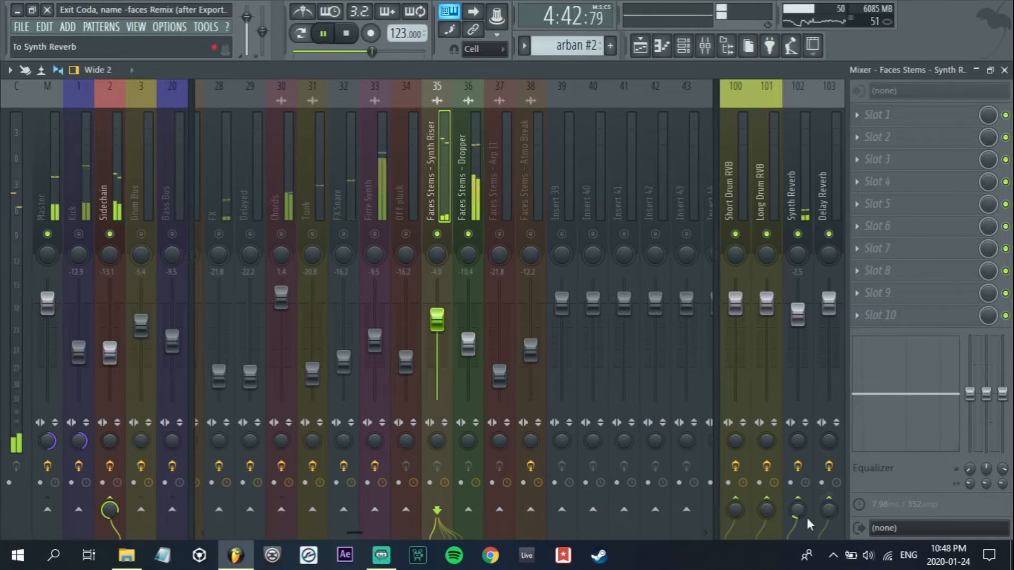
click(455, 198)
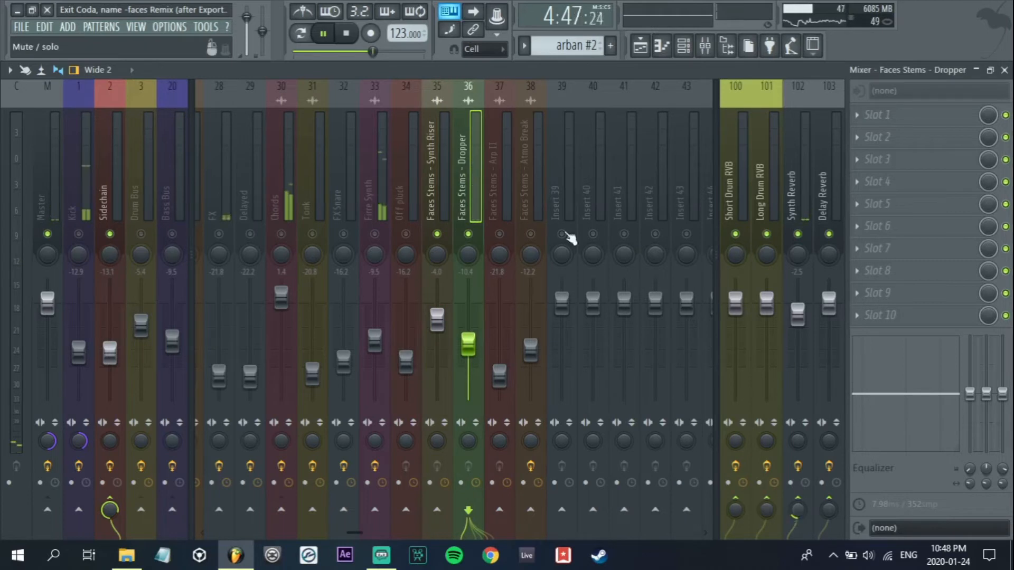
Listen to the Firre Synth track soloed, stop playback, and restore all tracks to the mix
right_click(374, 233)
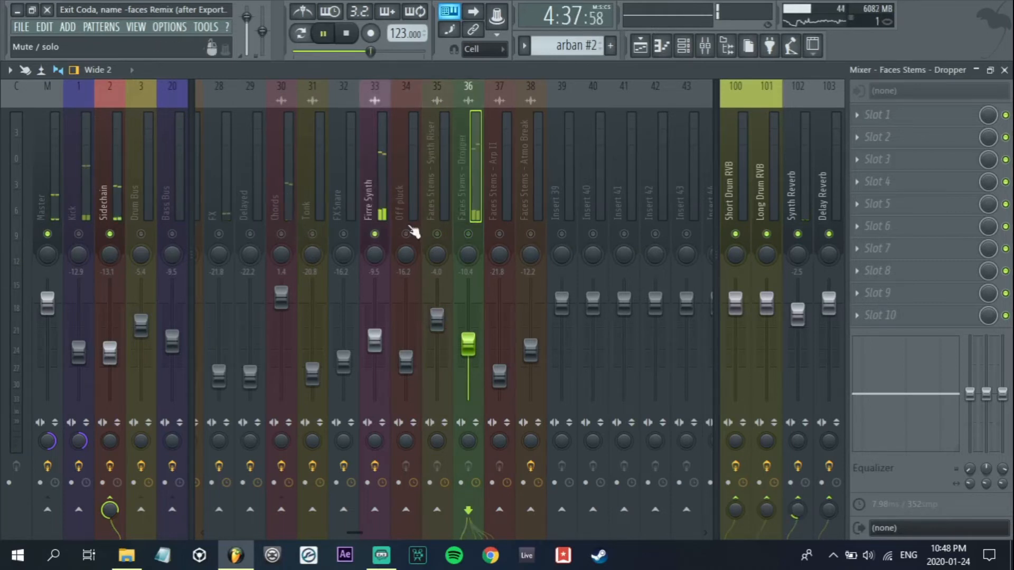
click(382, 224)
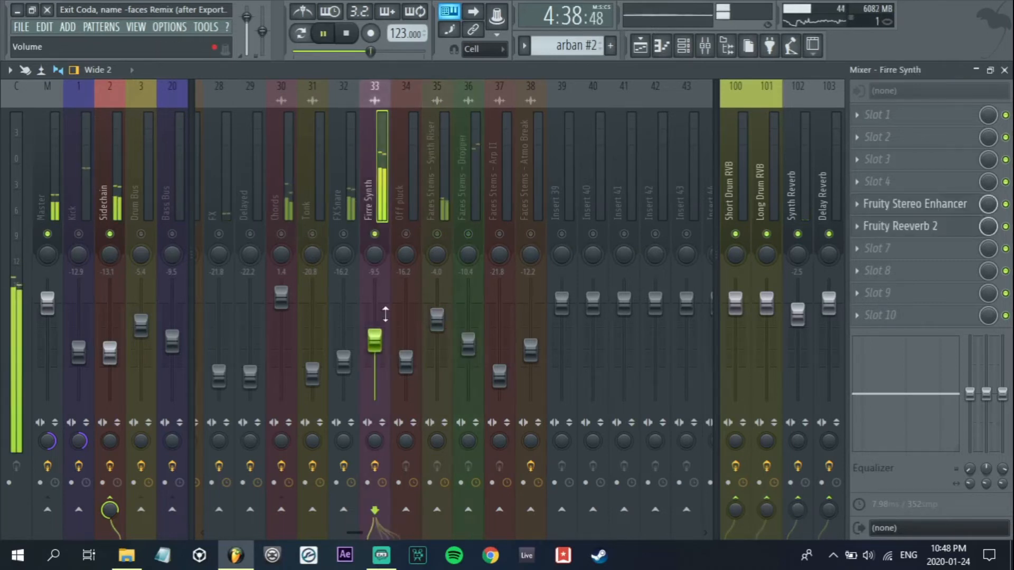
key(space)
right_click(438, 234)
Save the project, and save a copy with "backup" added to the end of its file name
key(F5)
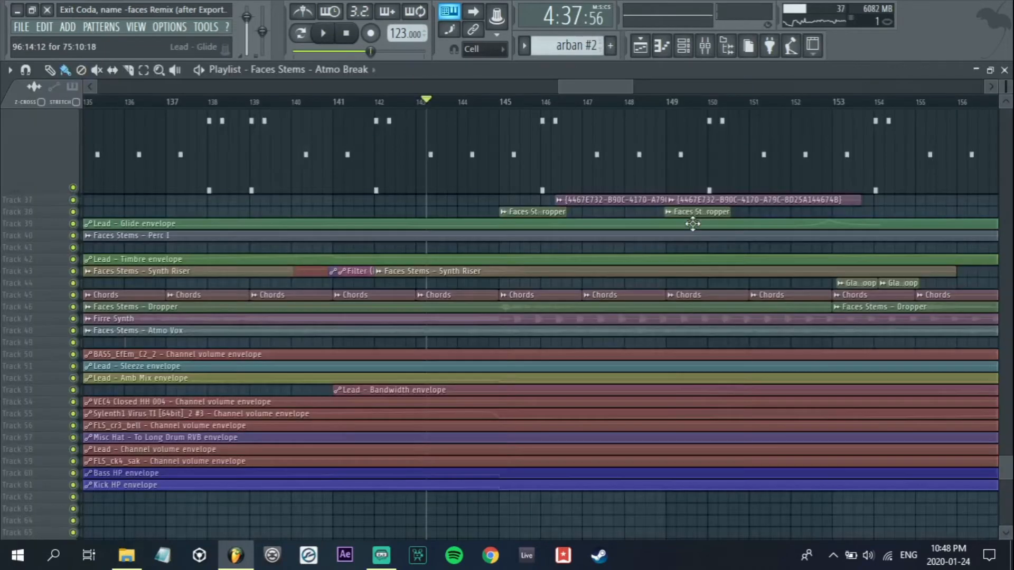
ctrl+right_click(693, 222)
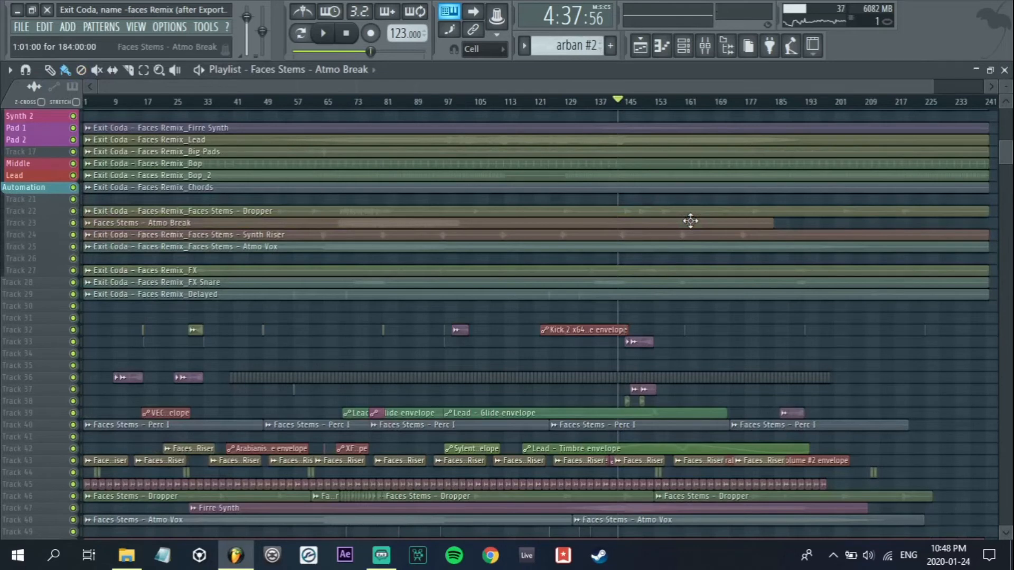
key(ctrl+s)
key(ctrl+shift+s)
key(Right)
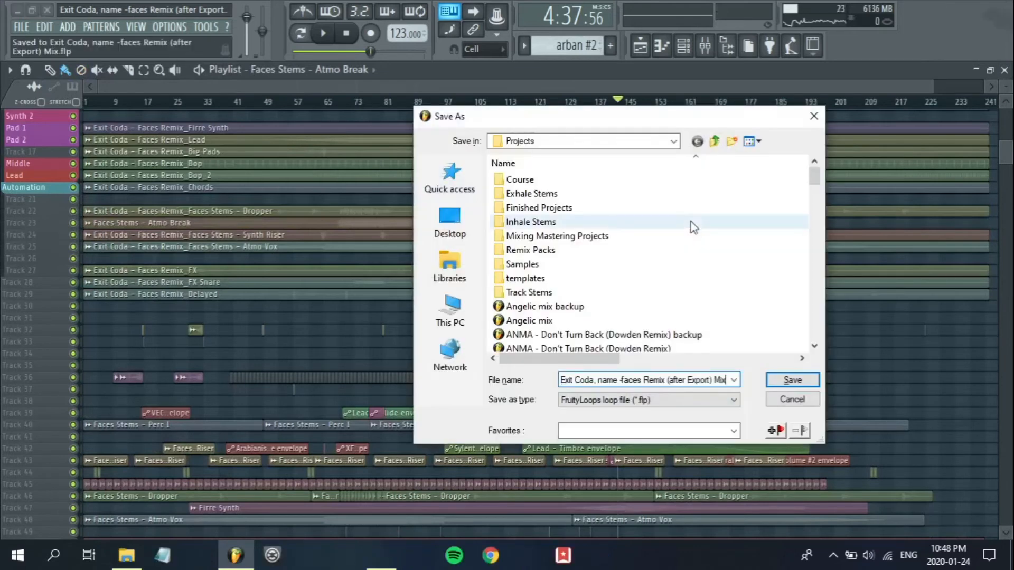
text(backup)
key(Return)
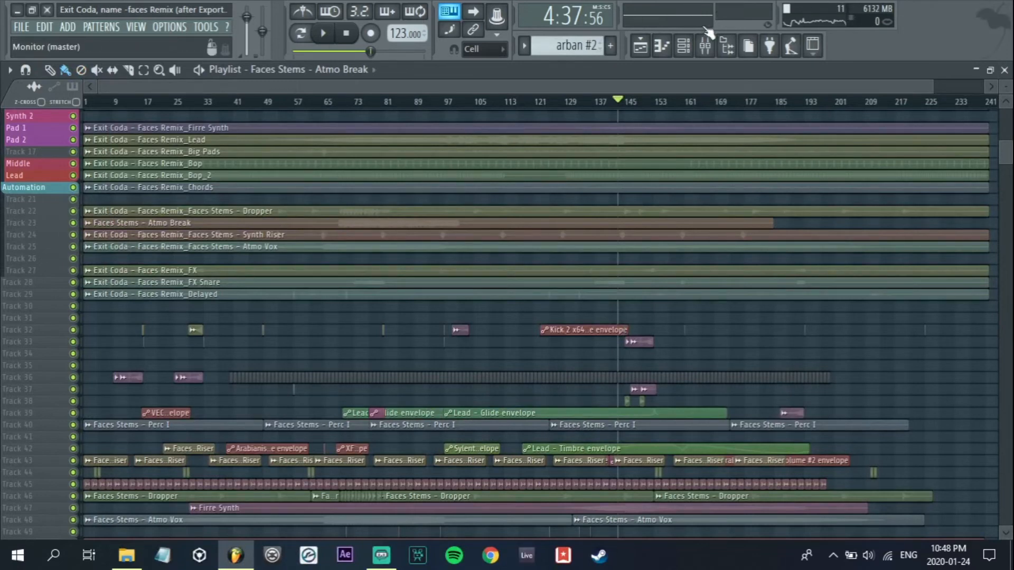
Play the full mix from about 2:21 and check the levels of the synth and FX tracks in the mixer
click(705, 46)
drag(353, 532, 327, 525)
key(space)
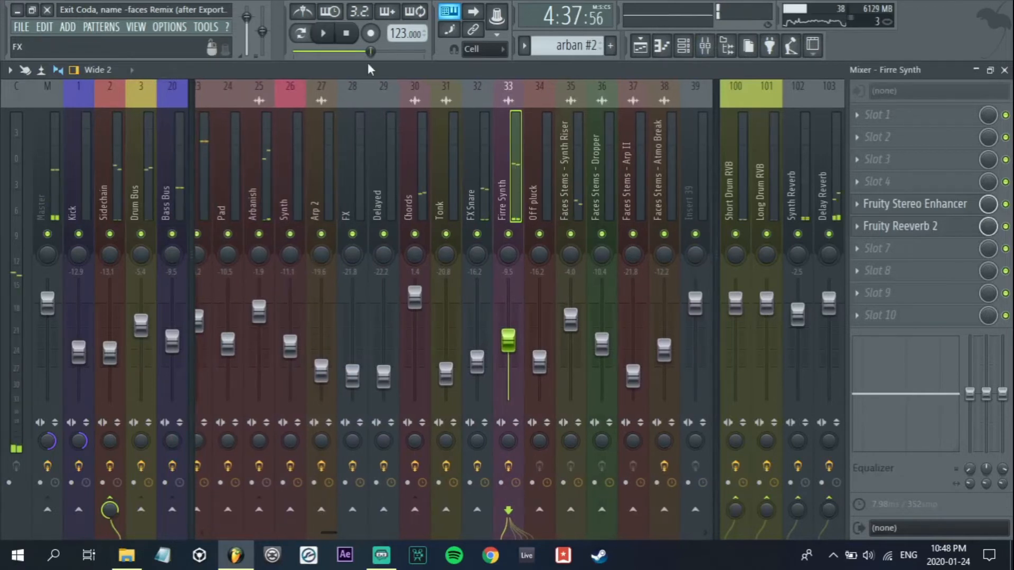
drag(371, 52, 332, 52)
key(space)
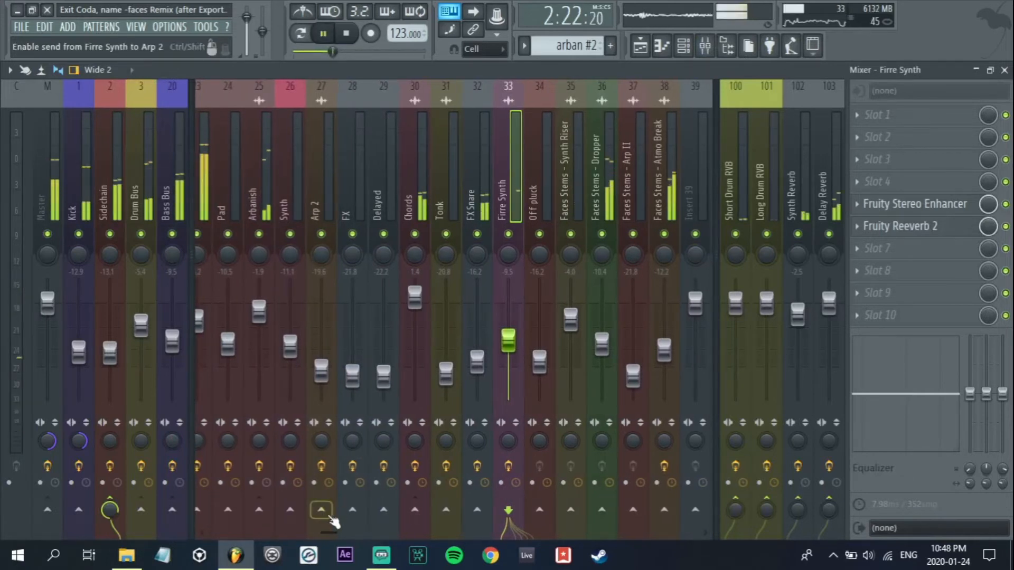
Select the Master track and replay the mix while checking the drum, percussion and bass track levels
key(space)
drag(328, 532, 224, 532)
click(59, 184)
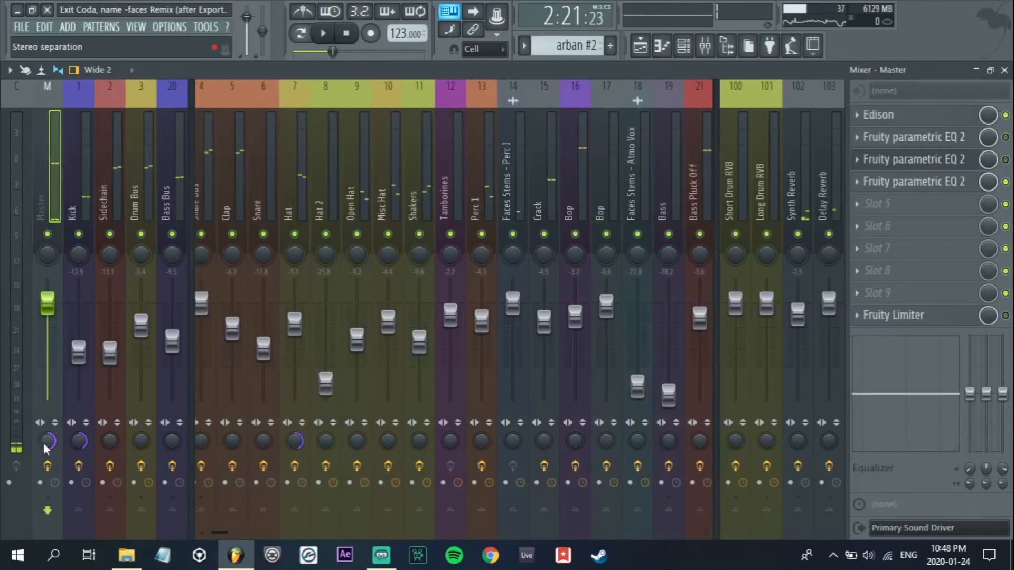
key(space)
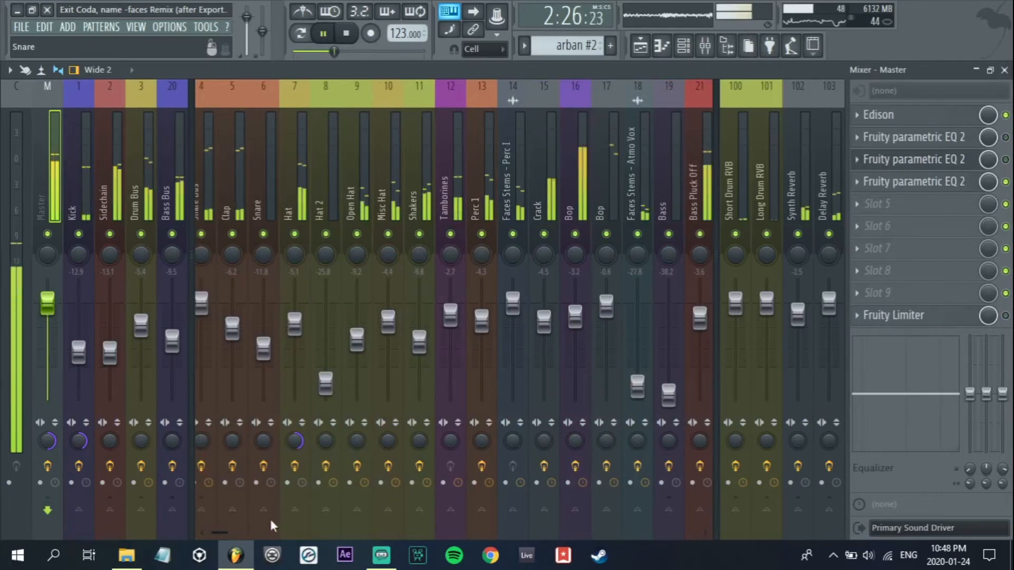
Check the mix playback in the playlist and mixer, and look through the lower playlist tracks down to those beneath the automation envelopes
key(F5)
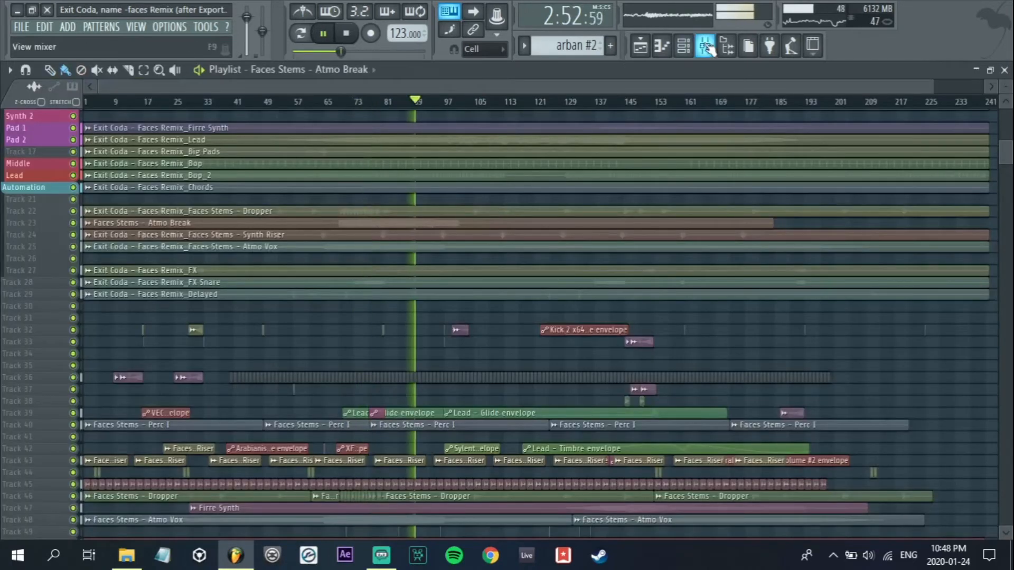
click(702, 46)
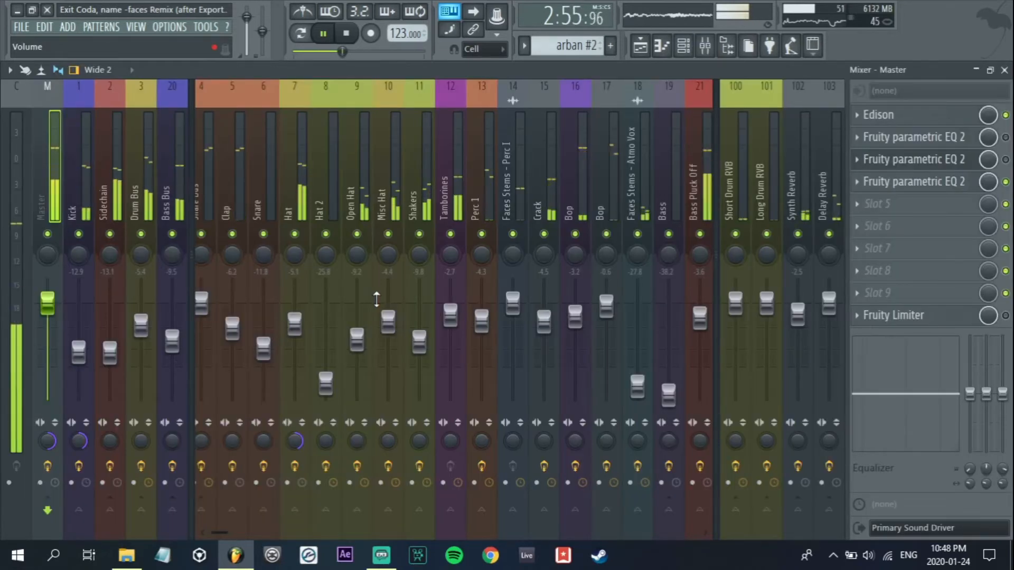
scroll(335, 393, down, 3)
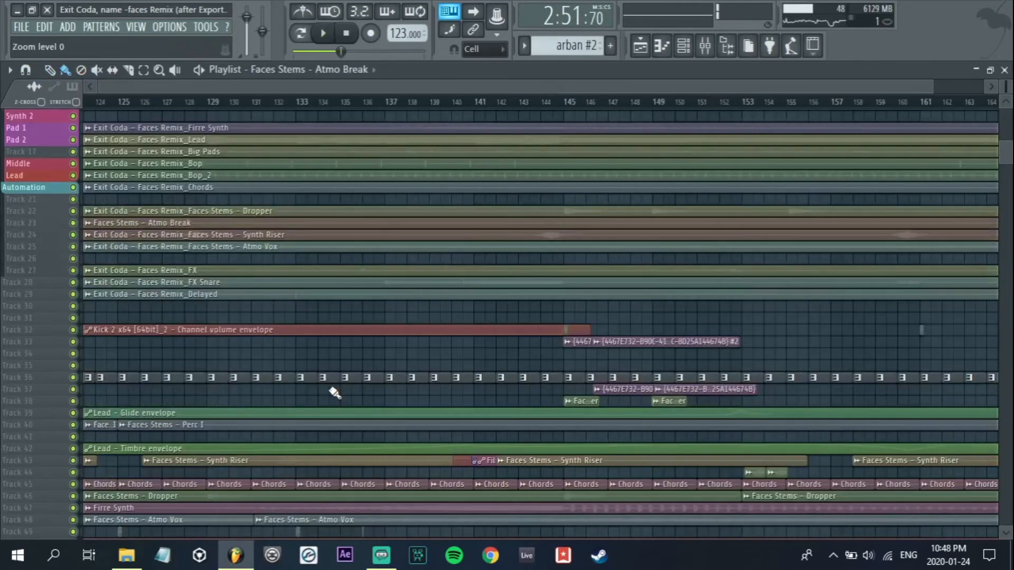
scroll(335, 393, down, 5)
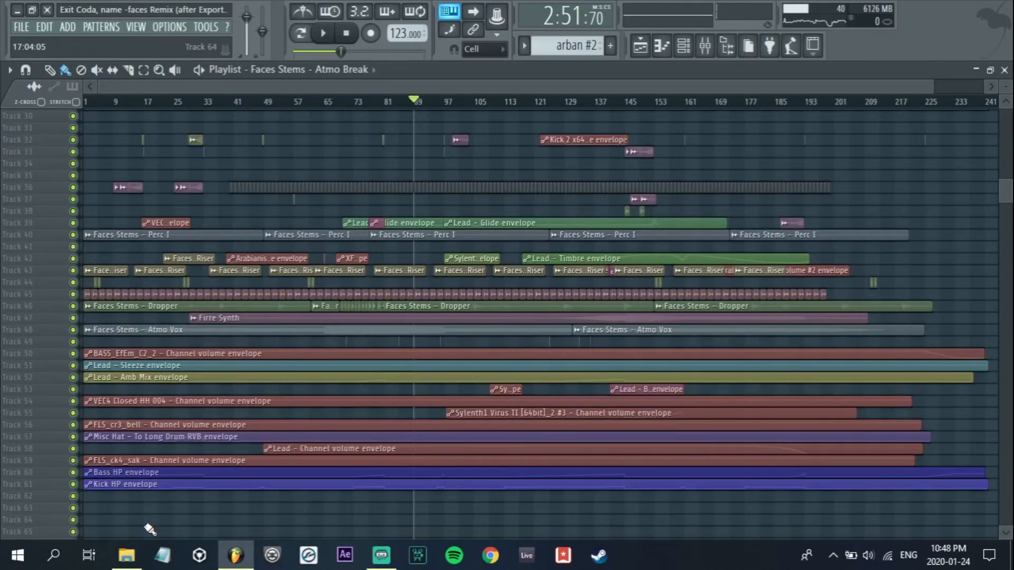
scroll(158, 405, down, 1)
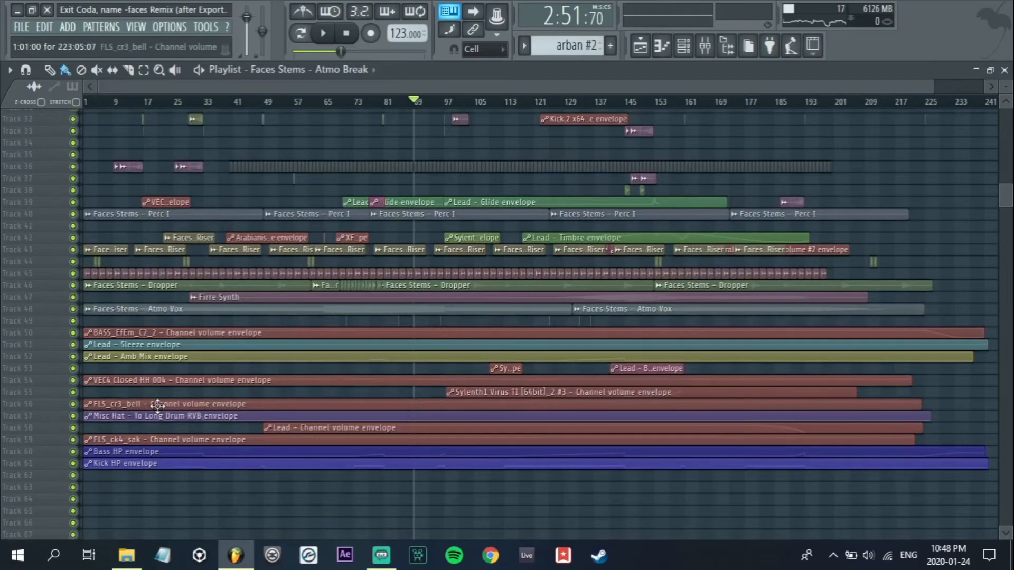
scroll(157, 405, down, 3)
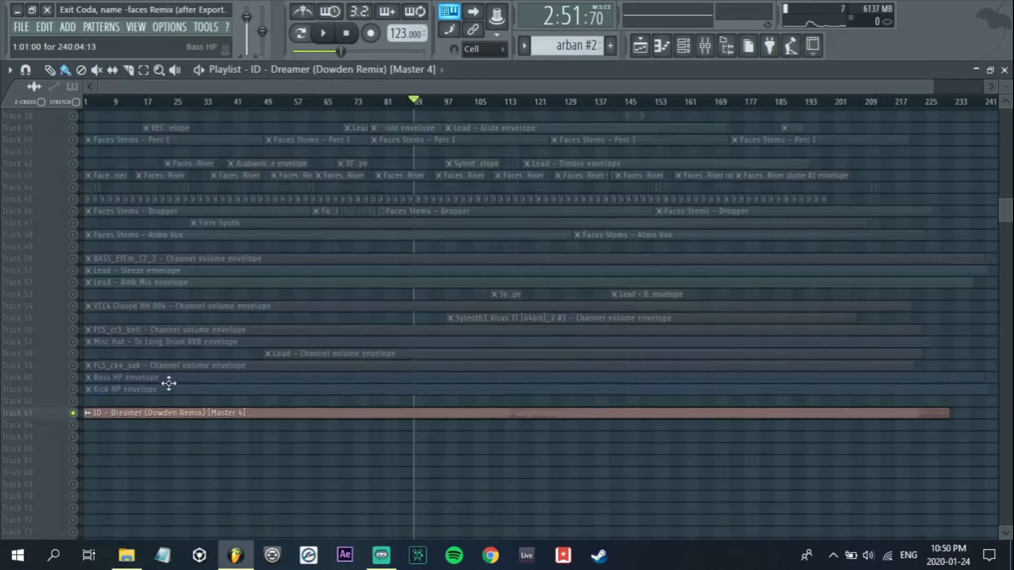
Lower the channel volume of the ID - Dreamer reference clip on Track 63 and view the Master track in the mixer
double_click(369, 413)
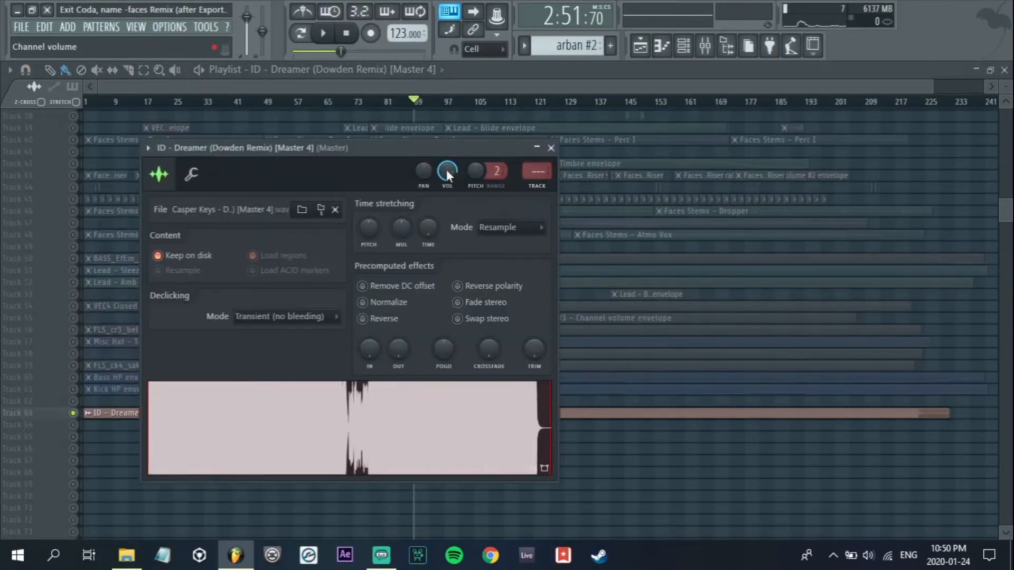
drag(446, 170, 445, 193)
drag(440, 155, 488, 164)
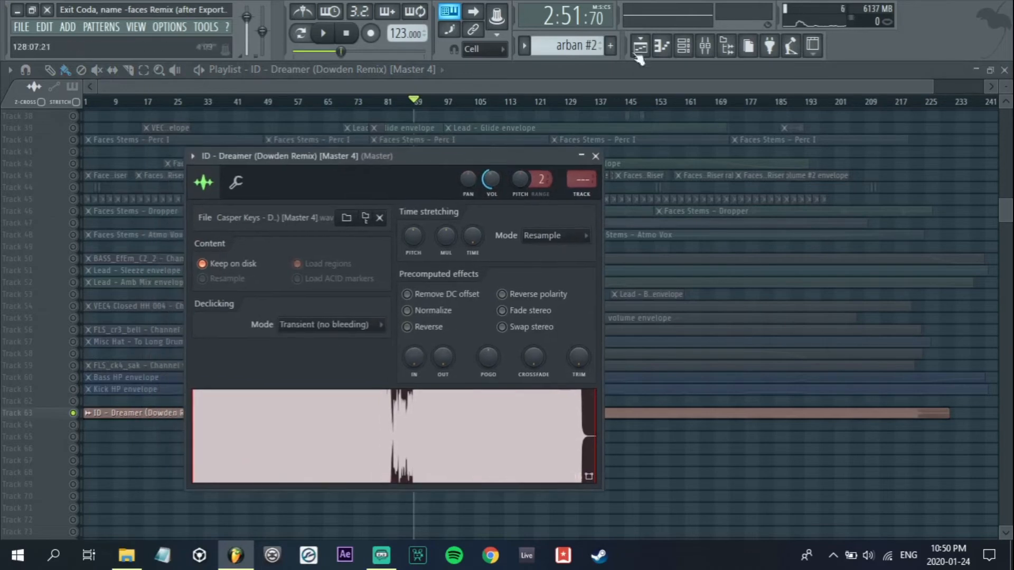
click(705, 46)
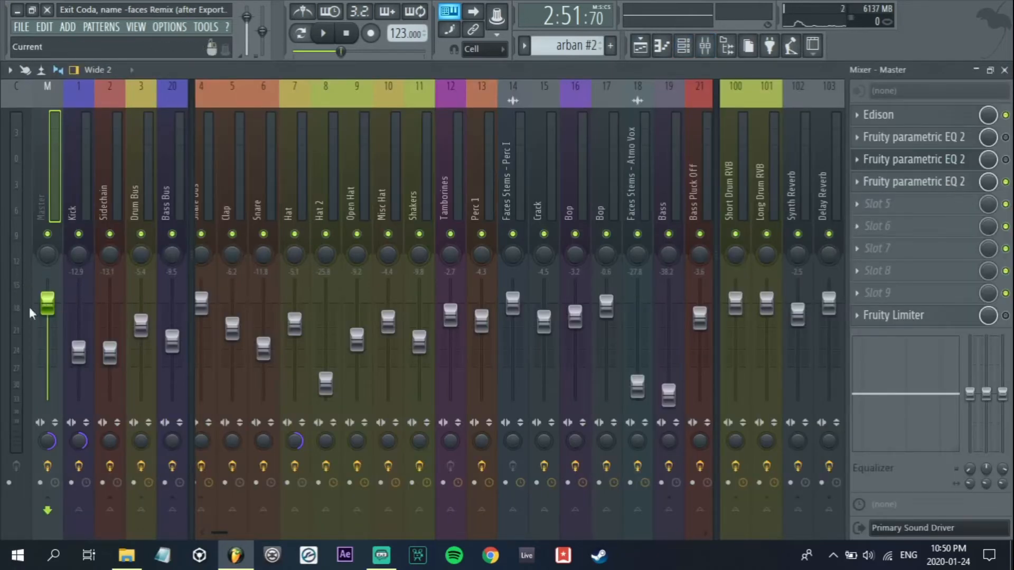
key(F9)
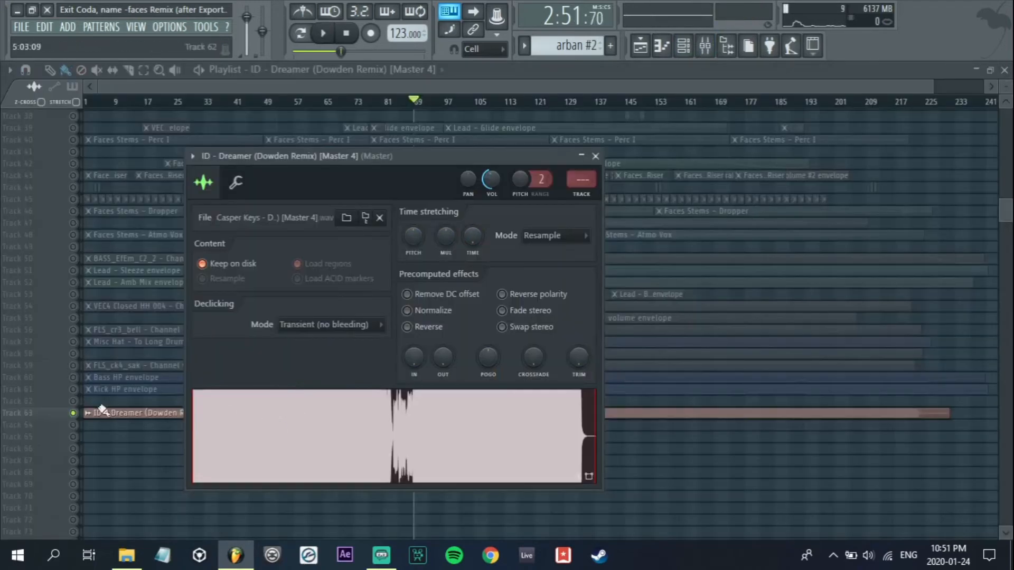
Unsolo the reference track and play the remix from about 2:51 to check its level on the Master meter
right_click(73, 414)
click(73, 413)
key(space)
click(706, 48)
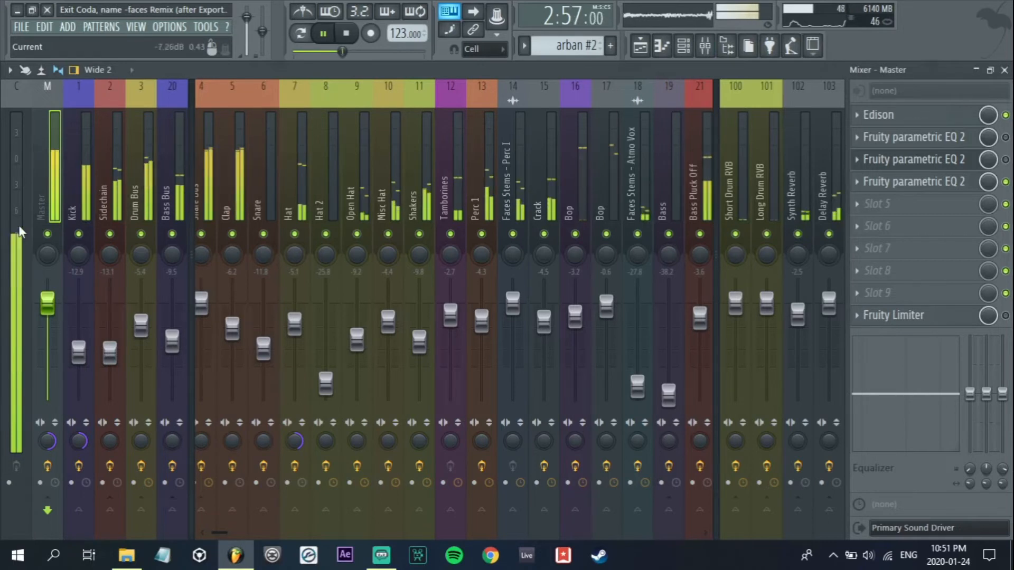
key(space)
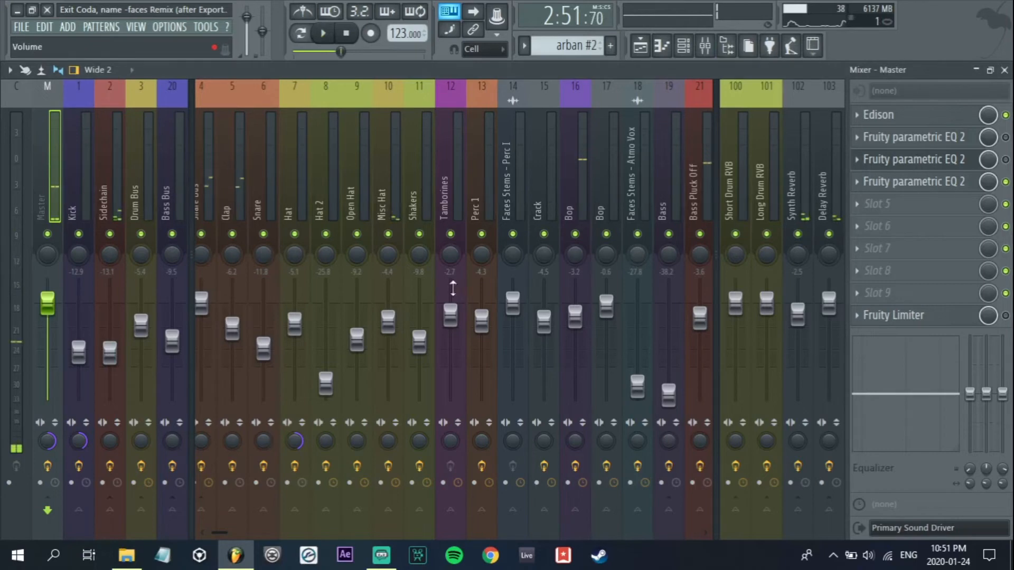
Load Youlean Loudness Meter 2 into slot 7 of the Master track and get the mixer out of the playlist's way
click(891, 248)
click(819, 369)
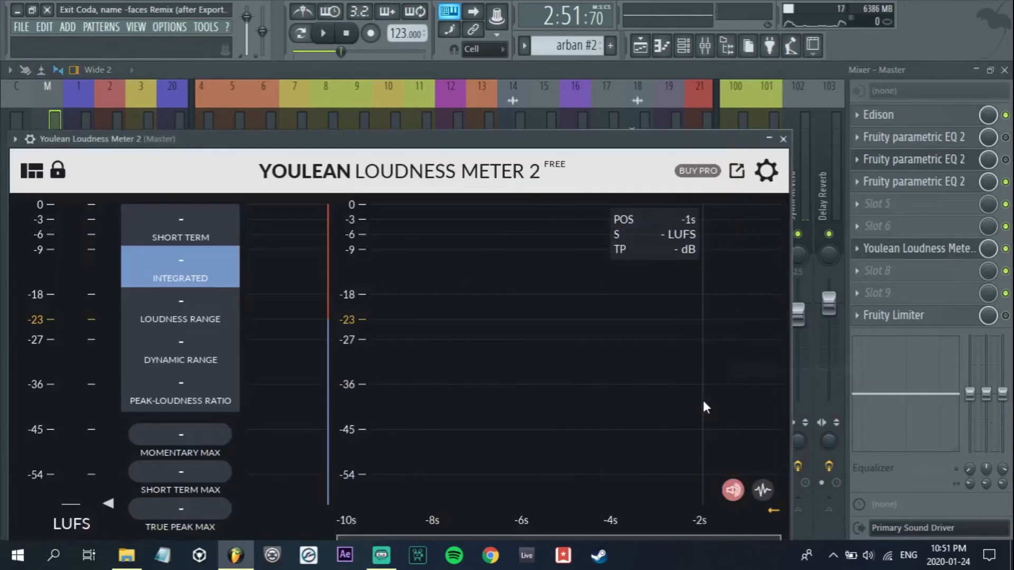
drag(722, 139, 802, 95)
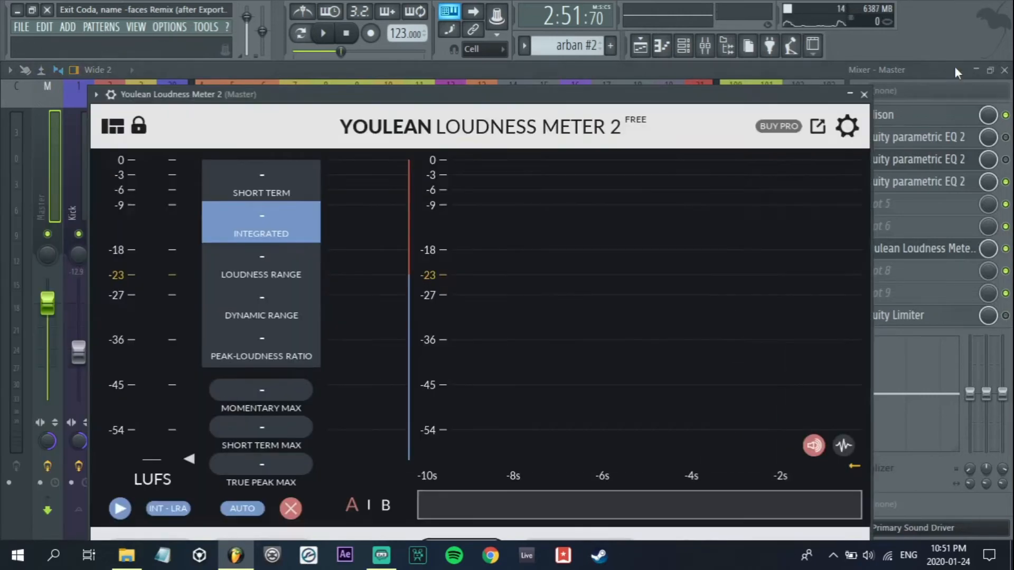
click(976, 70)
click(992, 129)
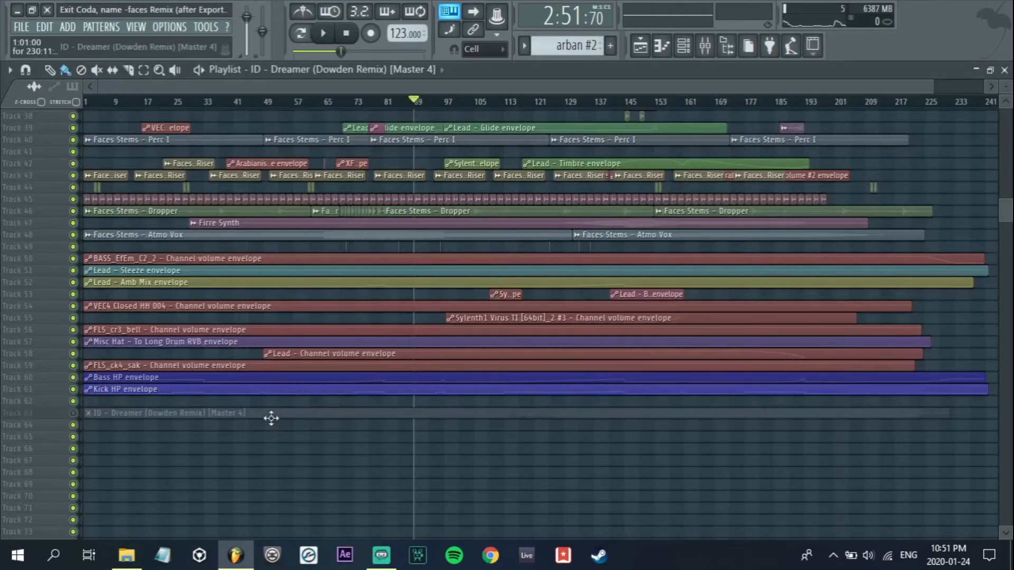
Solo the ID - Dreamer reference track, open its channel settings, and play it from about 2:51 through the loudness meter
right_click(74, 413)
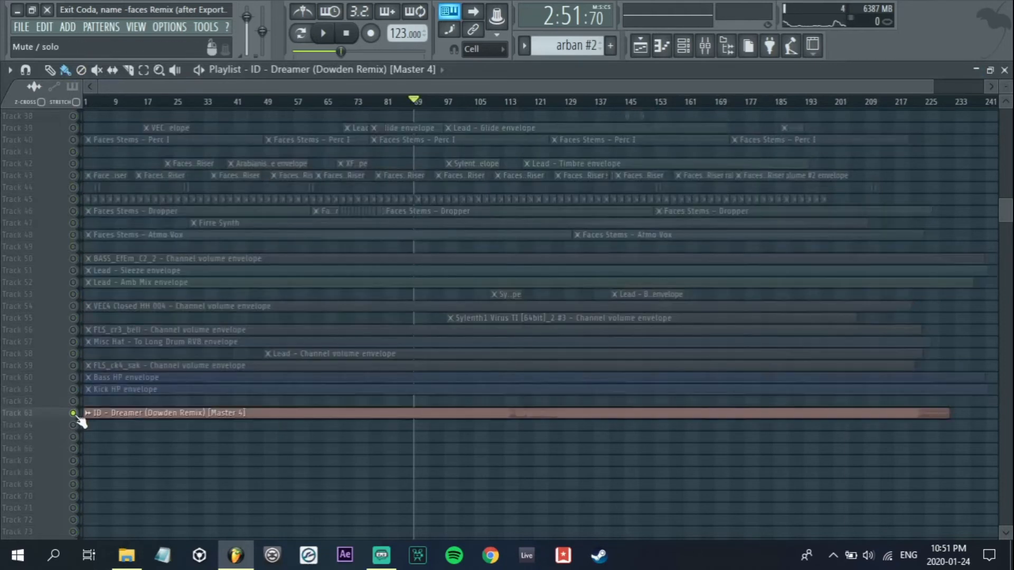
double_click(314, 413)
key(space)
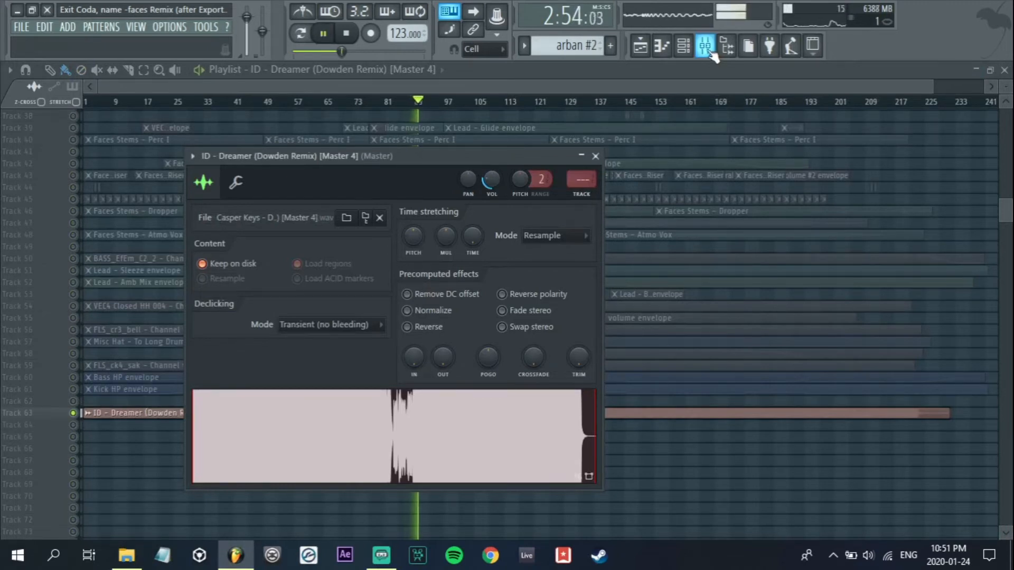
click(712, 54)
key(space)
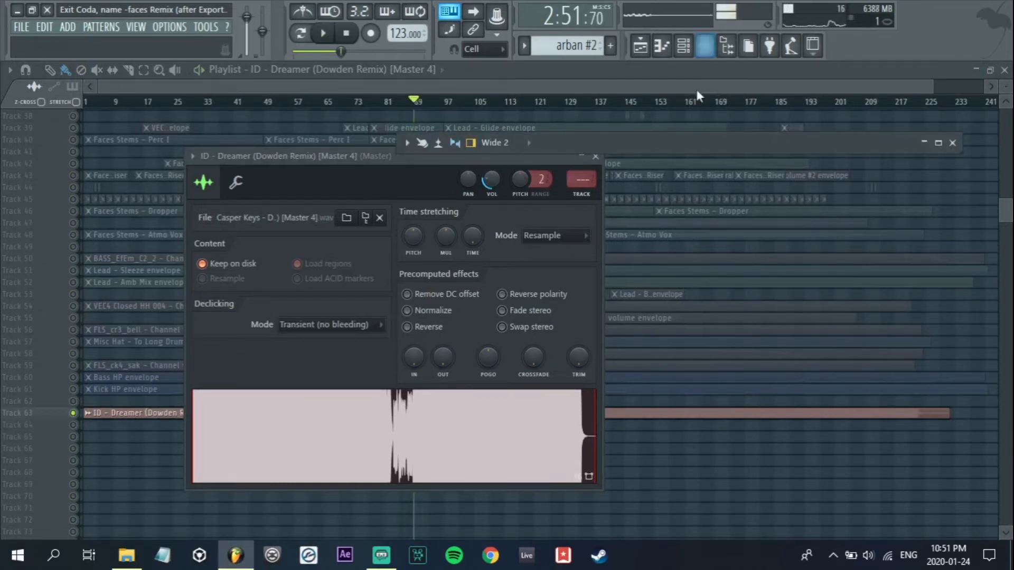
Reopen Youlean Loudness Meter 2 from the Master track and detach its window so it sits over the playlist
click(705, 47)
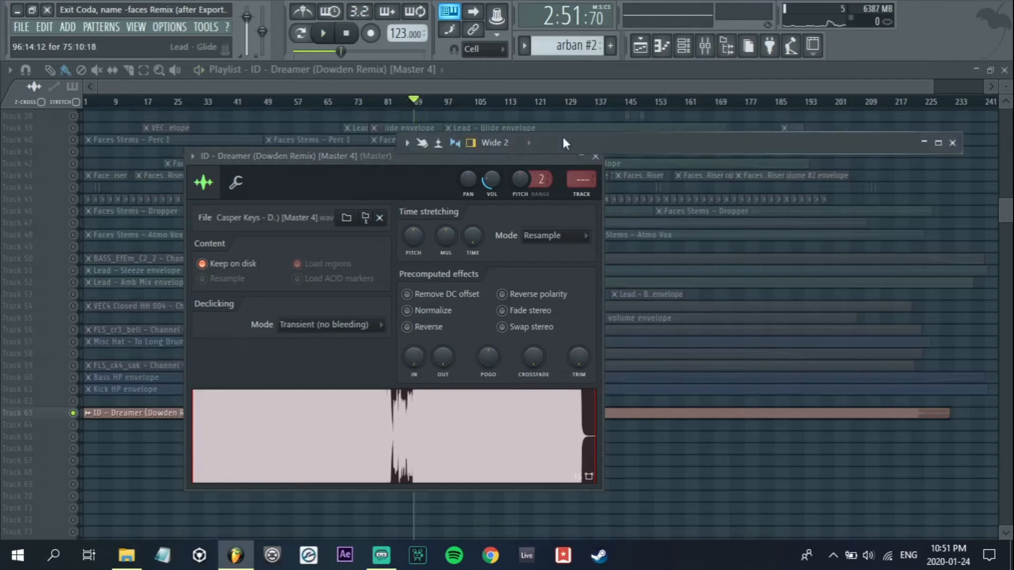
key(F9)
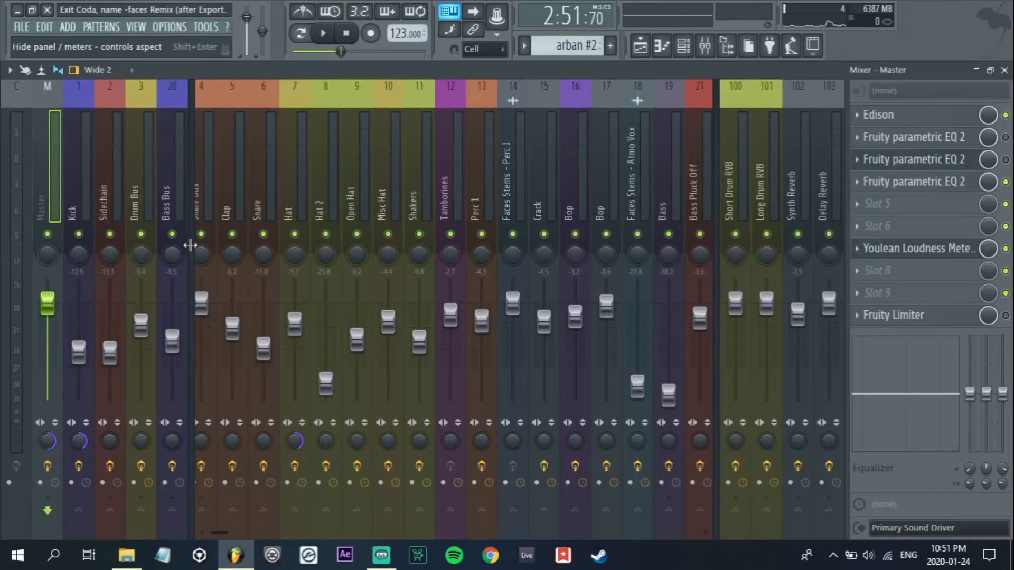
click(922, 248)
key(F9)
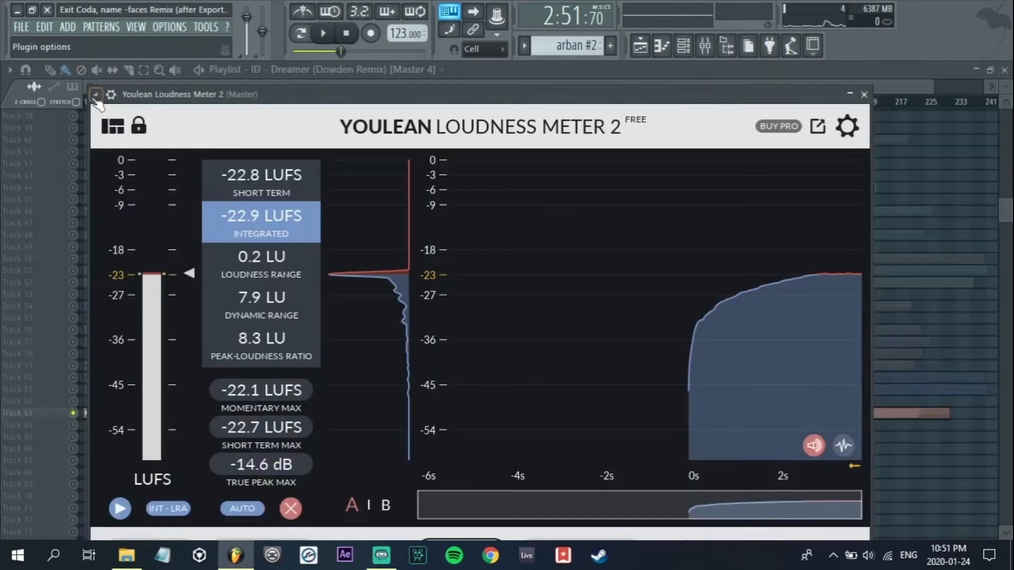
click(96, 94)
click(75, 218)
drag(377, 95, 517, 38)
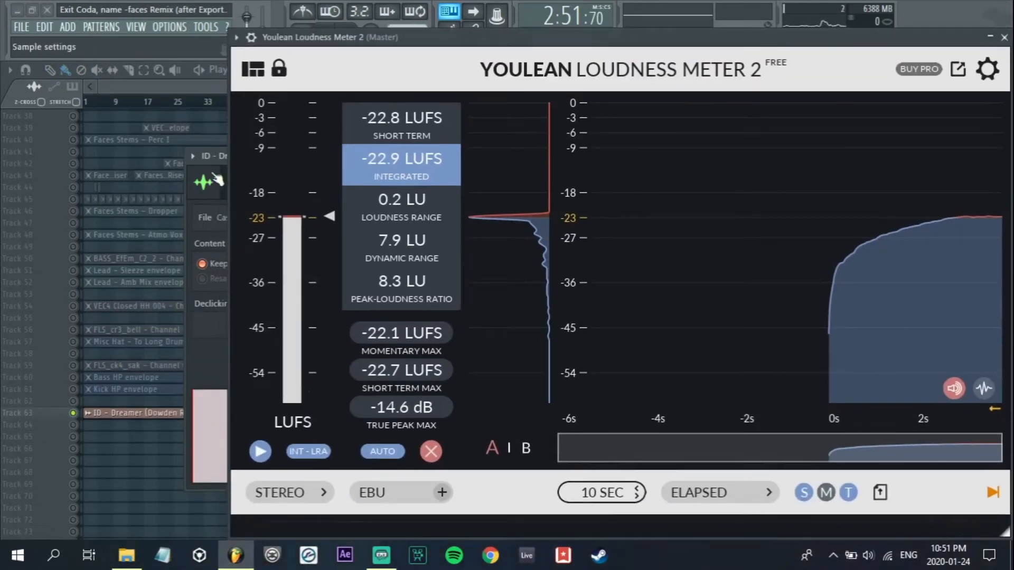
Clear the loudness meter's measurements and place its window side by side with the reference clip's channel settings
drag(193, 151, 121, 131)
click(235, 38)
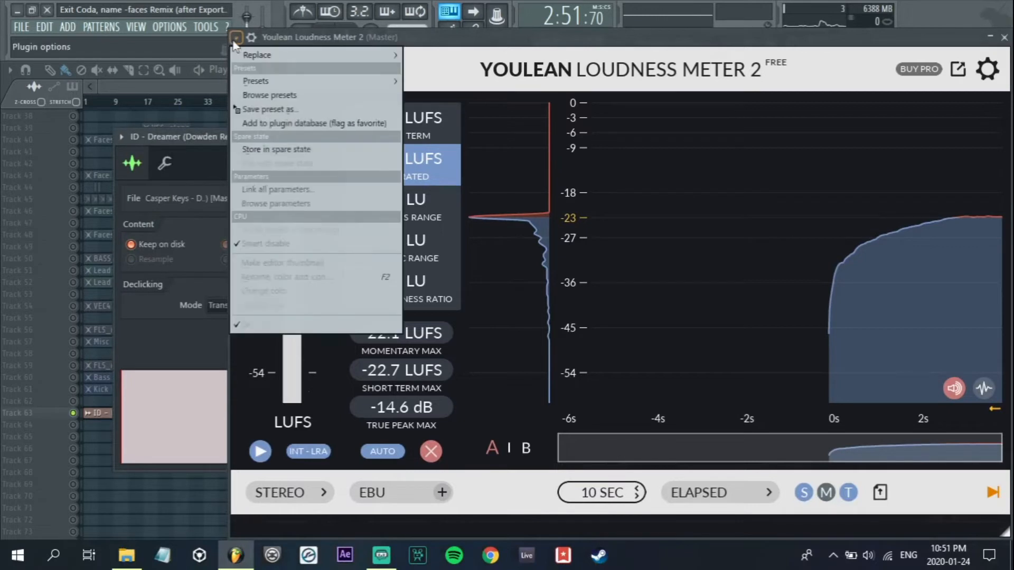
click(426, 122)
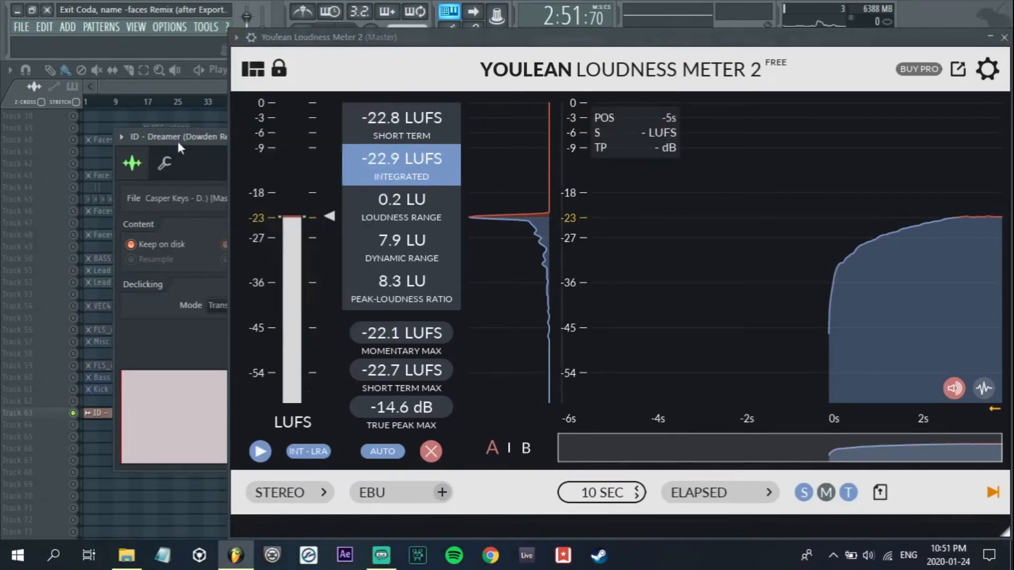
drag(177, 141, 87, 97)
click(430, 453)
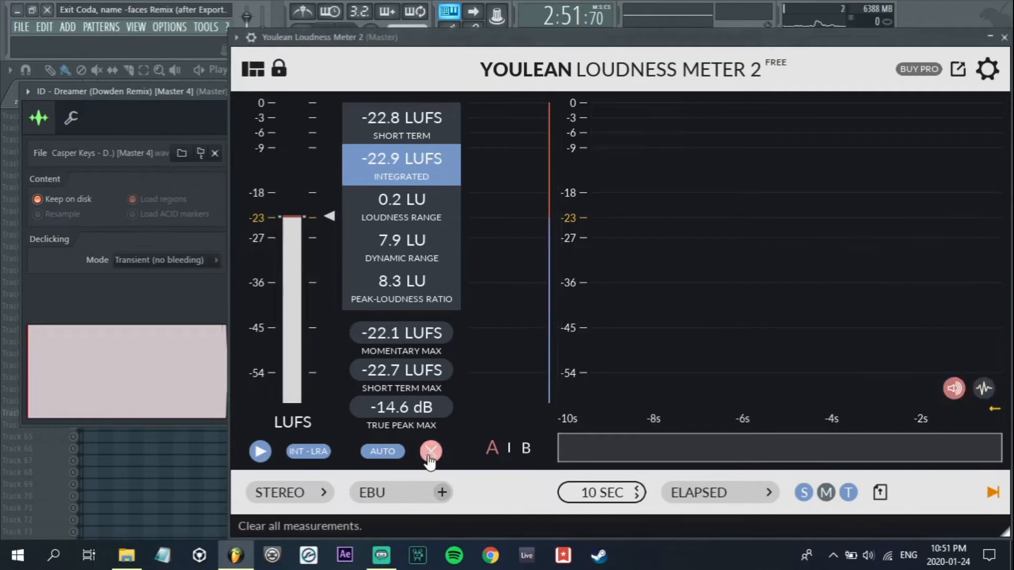
drag(163, 94, 159, 110)
drag(381, 43, 615, 51)
mouse_move(312, 107)
mouse_down()
mouse_move(357, 105)
mouse_move(321, 105)
mouse_up()
Measure the loudness of the soloed reference track from about 2:51, and close its channel settings
key(space)
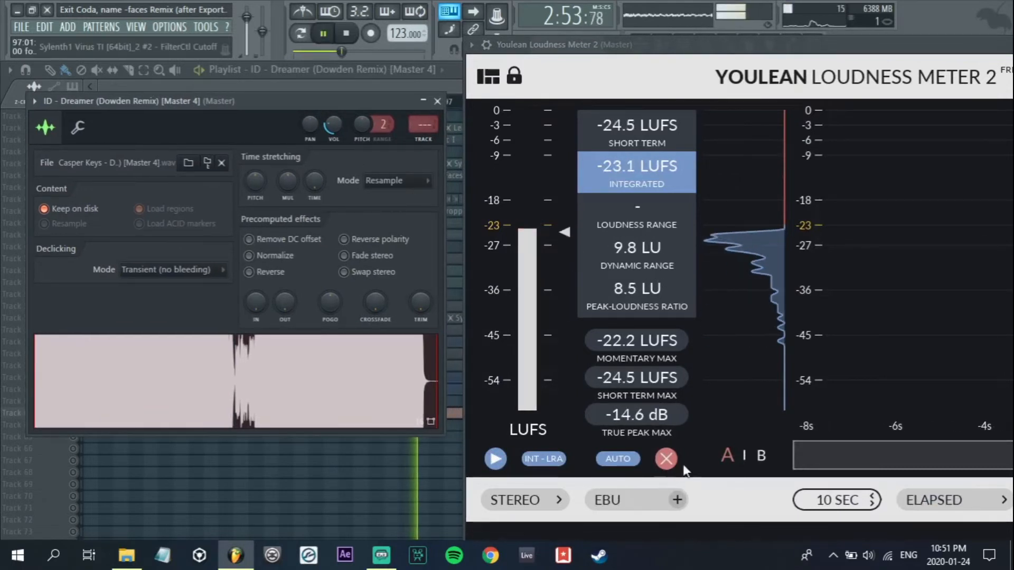
key(space)
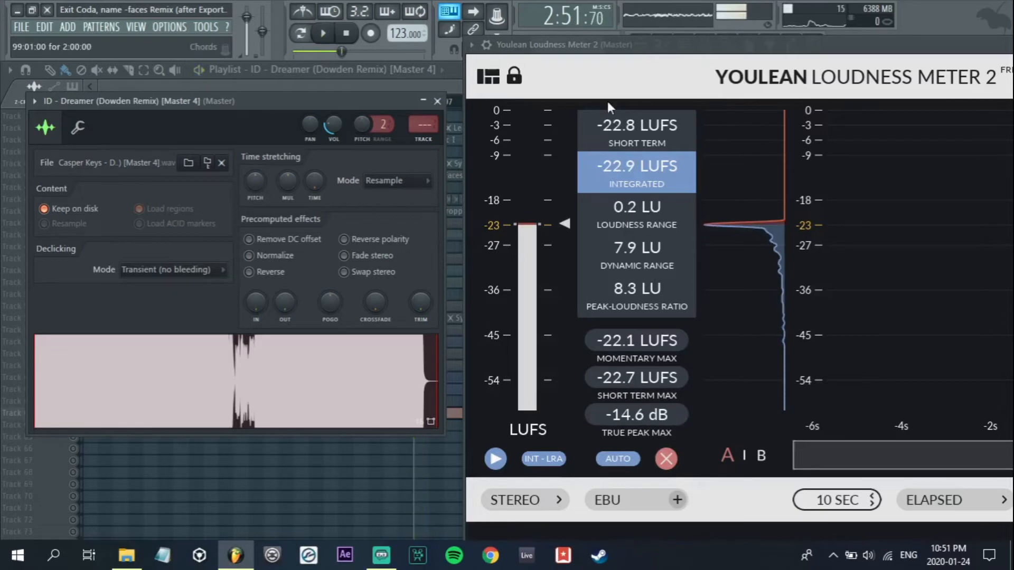
click(437, 101)
Restore all remix tracks with the reference muted, and measure the full mix's loudness and true peak from about 2:51
click(73, 413)
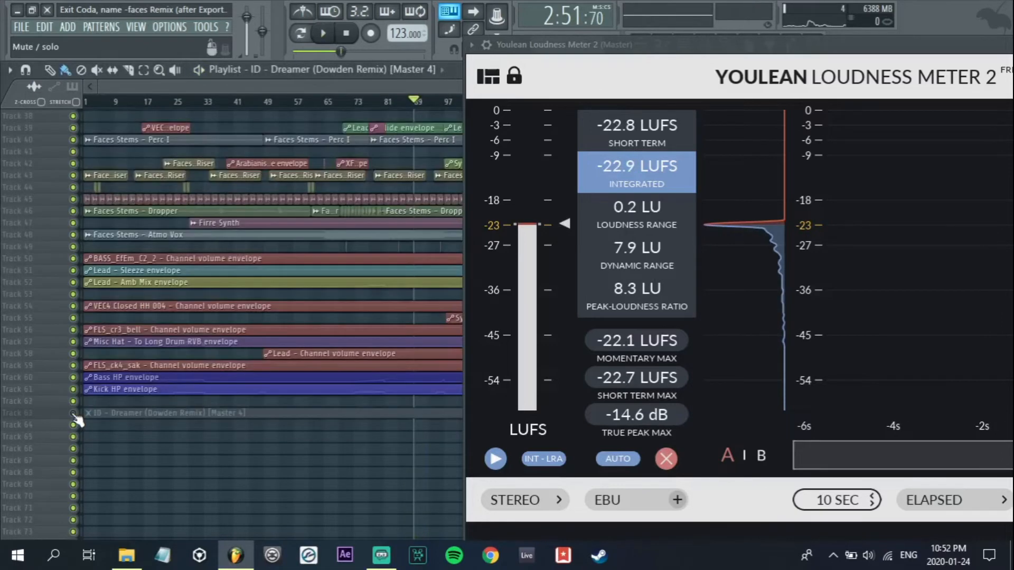
key(space)
key(space)
key(space)
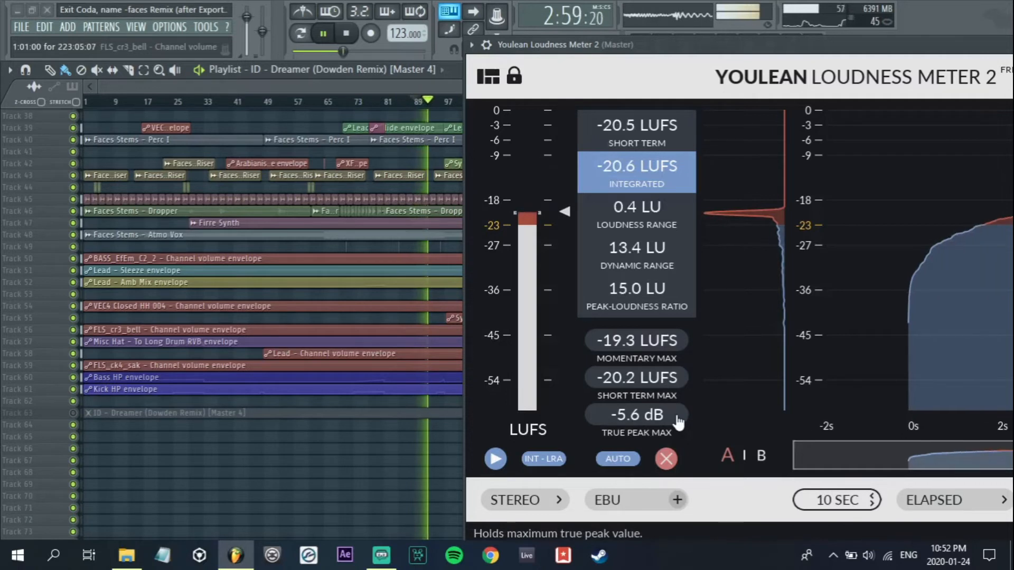
key(space)
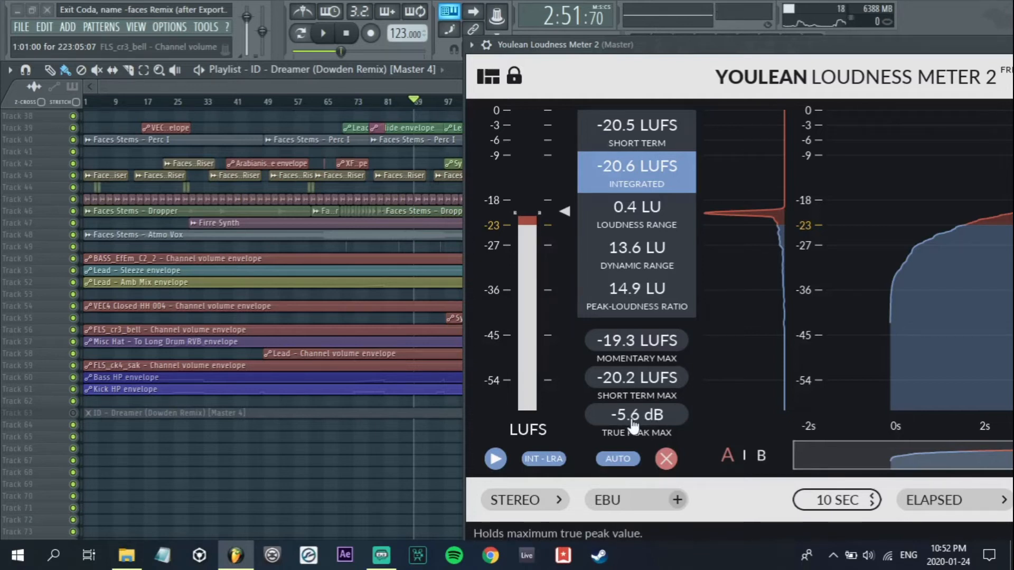
Solo the ID - Dreamer reference track again and measure its loudness over the same section
right_click(73, 413)
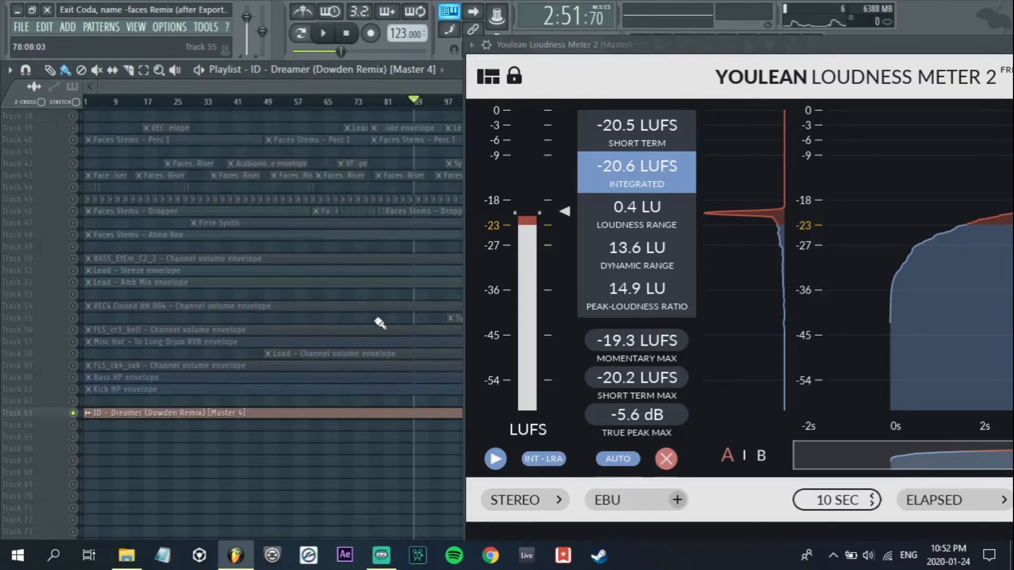
key(space)
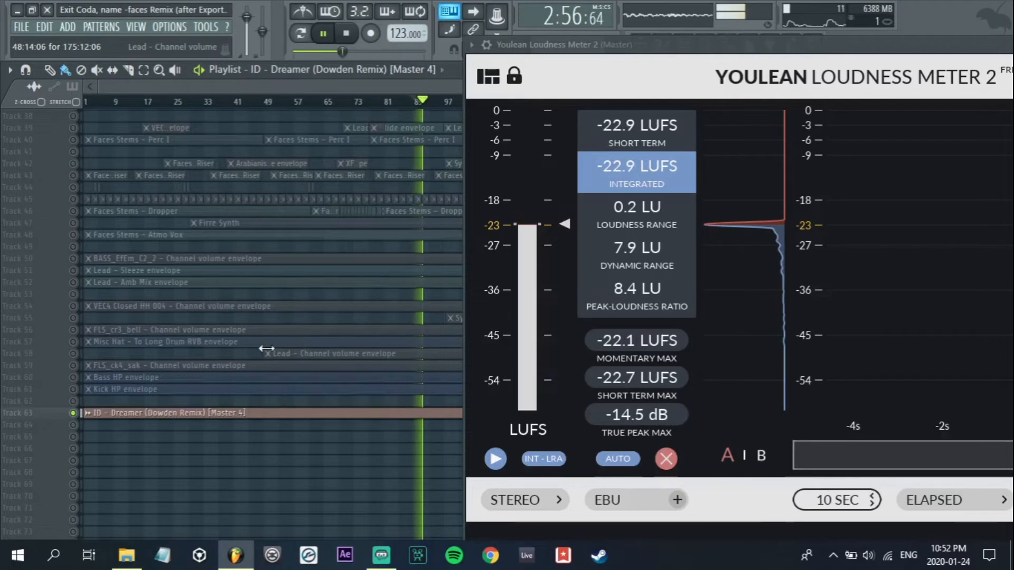
key(space)
Alternate between the full remix and the soloed reference track, replaying the section from about 2:51 to compare their loudness
right_click(73, 414)
key(space)
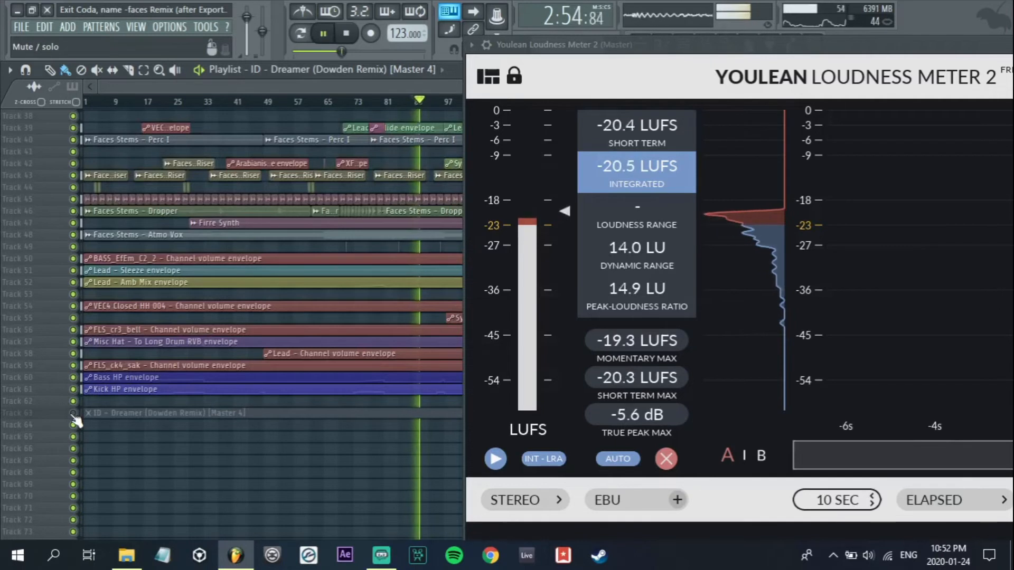
right_click(73, 414)
key(space)
key(space)
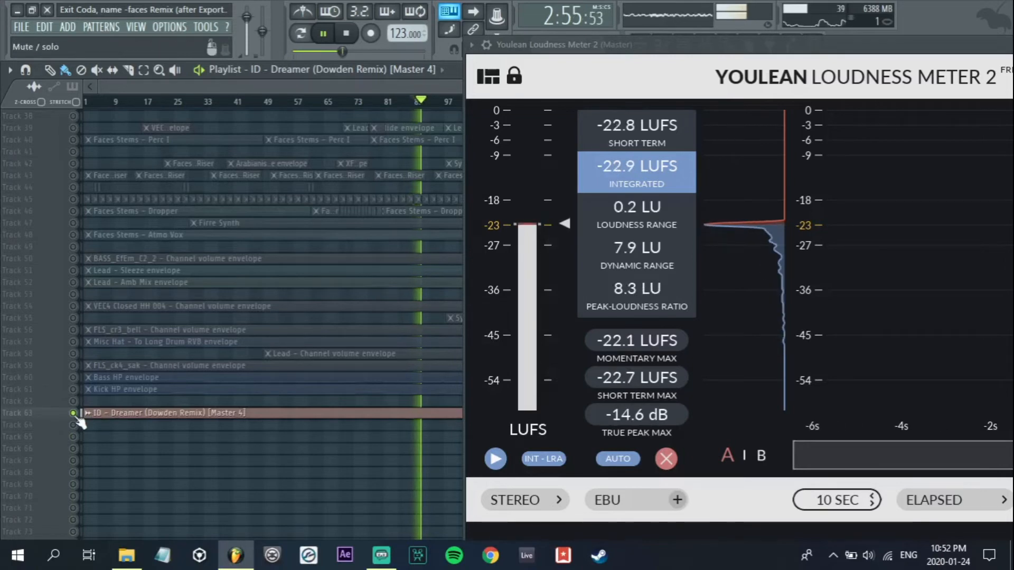
right_click(73, 414)
key(space)
key(space)
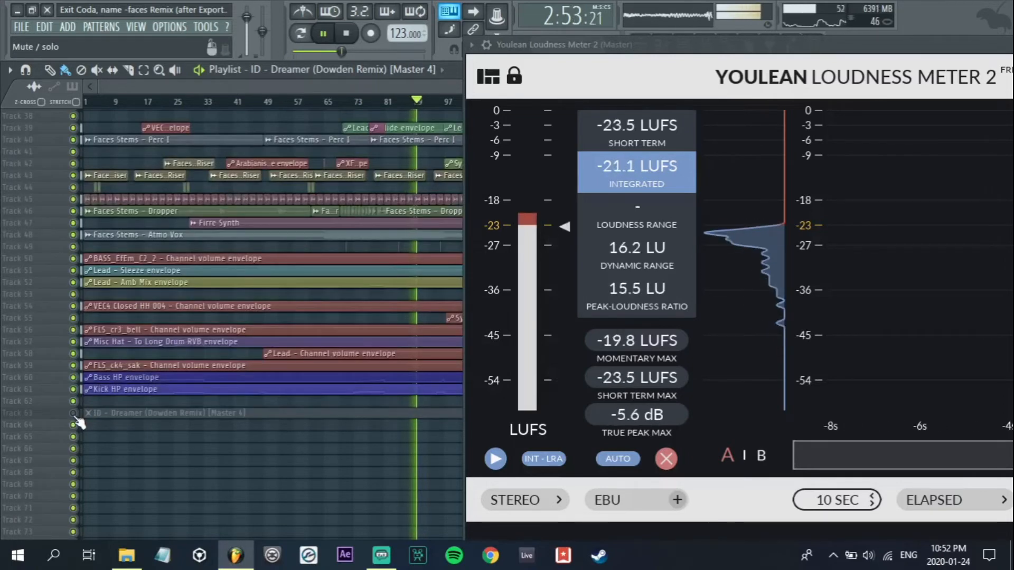
Fine-tune the ID - Dreamer reference's channel volume around 30%, replaying the full remix from about 2:51 between adjustments
key(space)
double_click(114, 414)
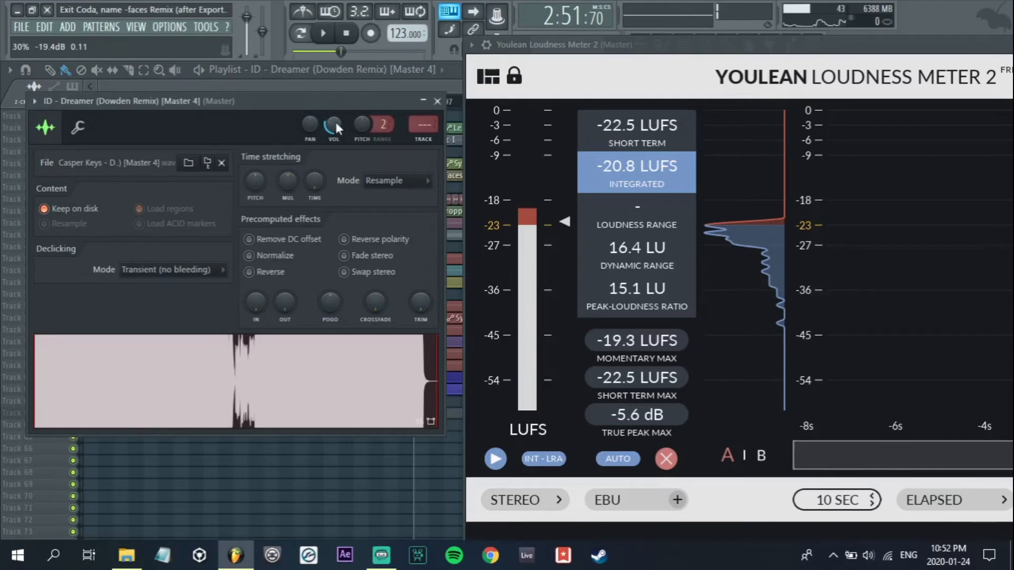
key(Escape)
key(space)
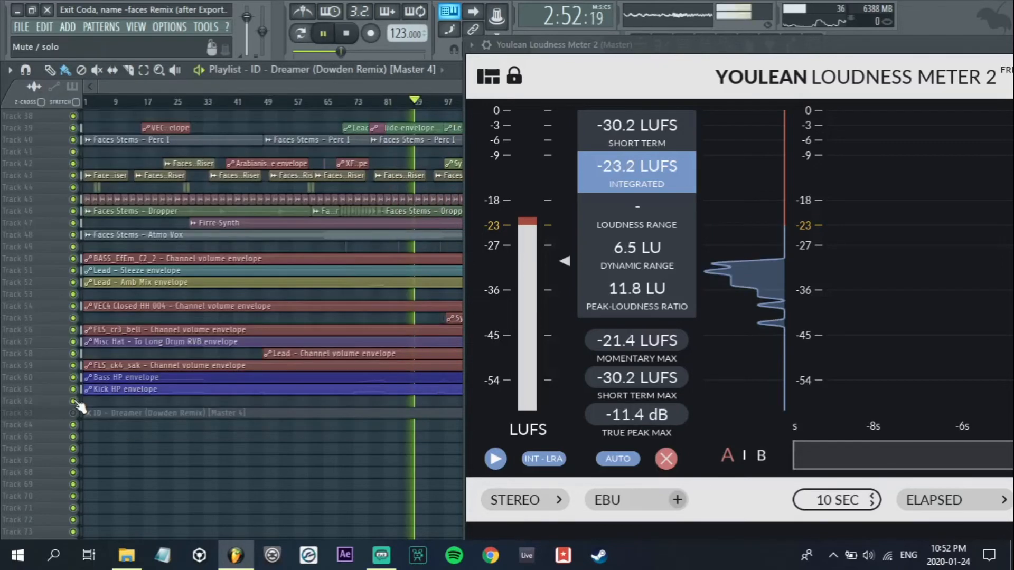
key(space)
double_click(106, 414)
key(Escape)
key(space)
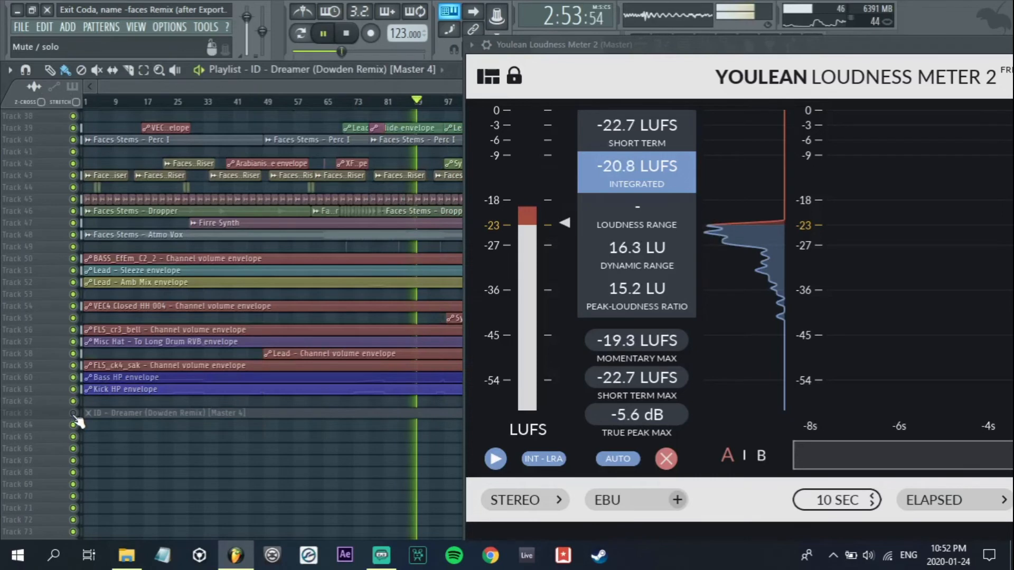
Switch between the soloed reference and the full remix during playback to compare their loudness, and clear the meter's measurements
right_click(73, 413)
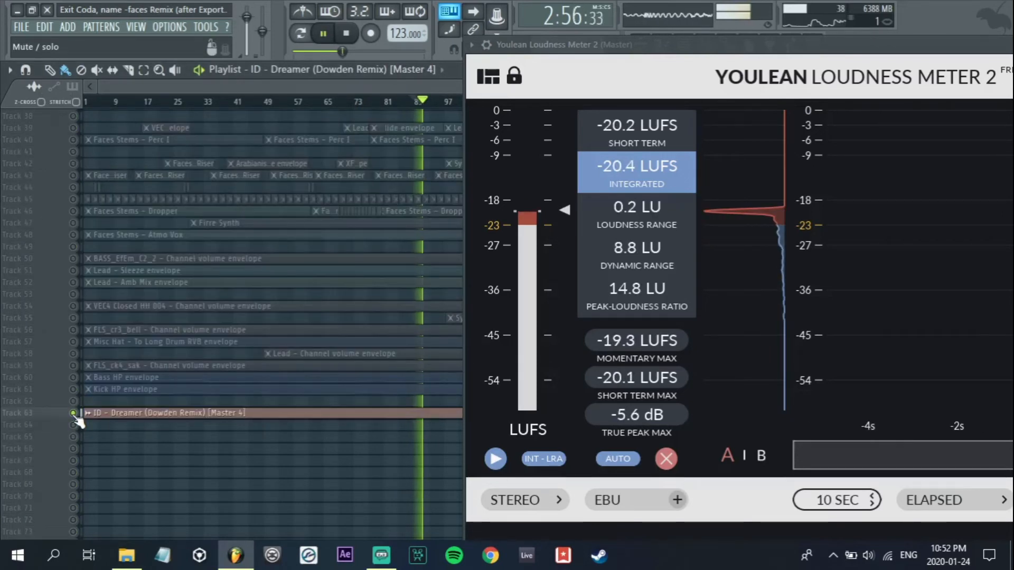
click(73, 413)
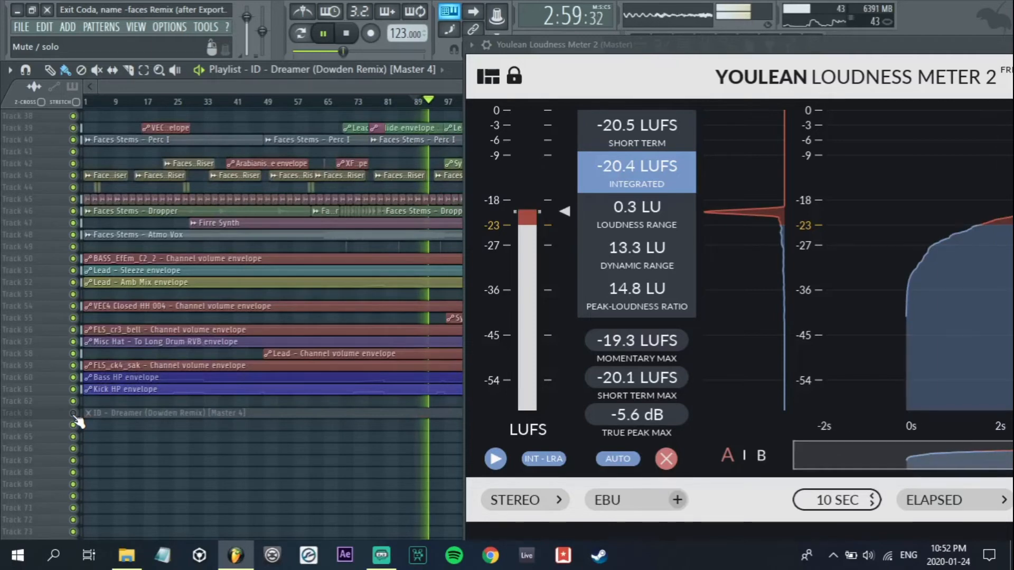
right_click(73, 414)
key(space)
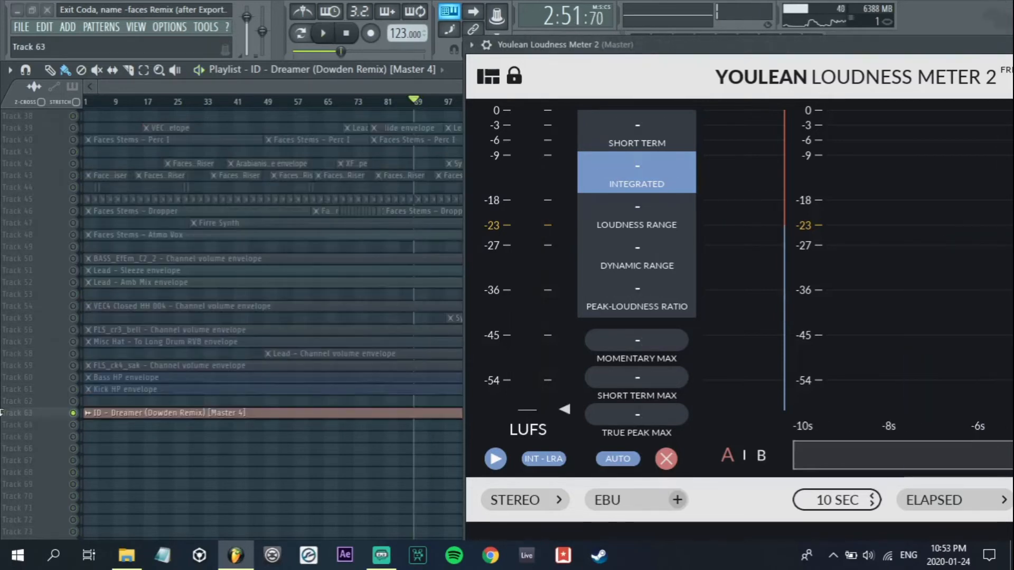
key(space)
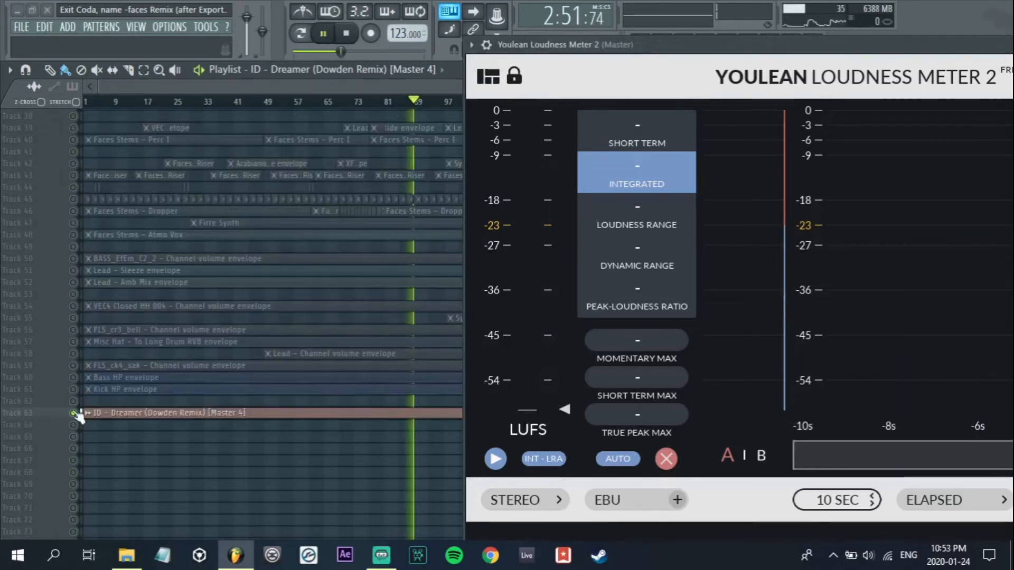
click(666, 459)
key(space)
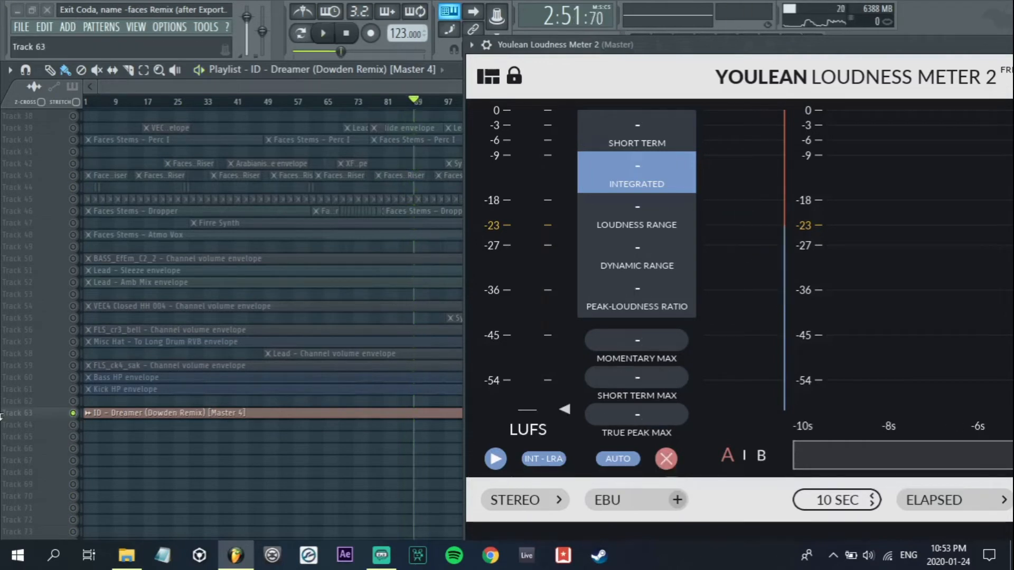
Restore the full remix with the reference muted and measure its loudness twice from about 2:51
click(73, 413)
key(space)
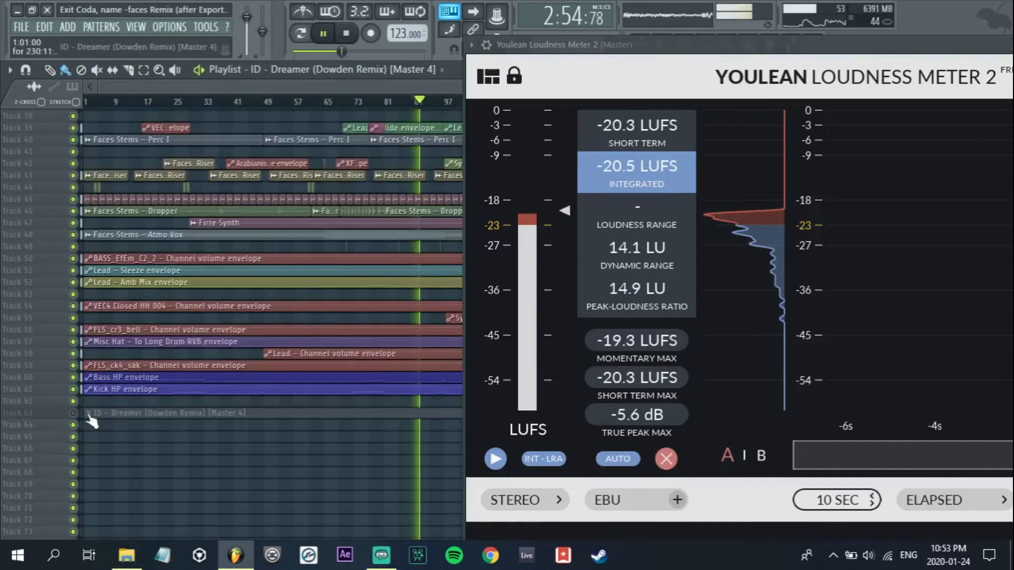
key(space)
key(space)
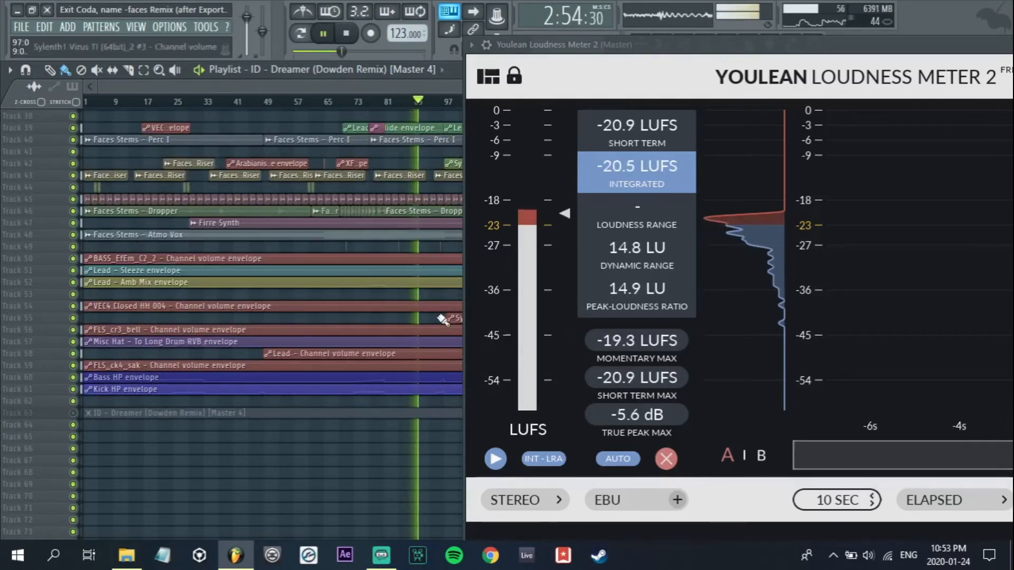
Solo the reference track, clear the meter's measurements, and measure its loudness and true peak from about 2:51
right_click(72, 413)
key(space)
click(667, 458)
key(space)
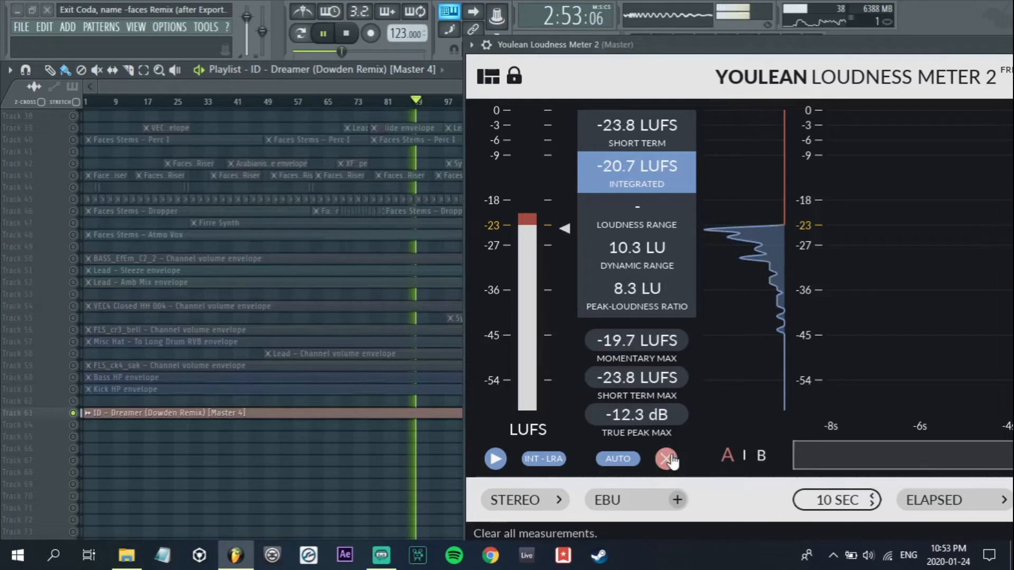
click(667, 458)
key(space)
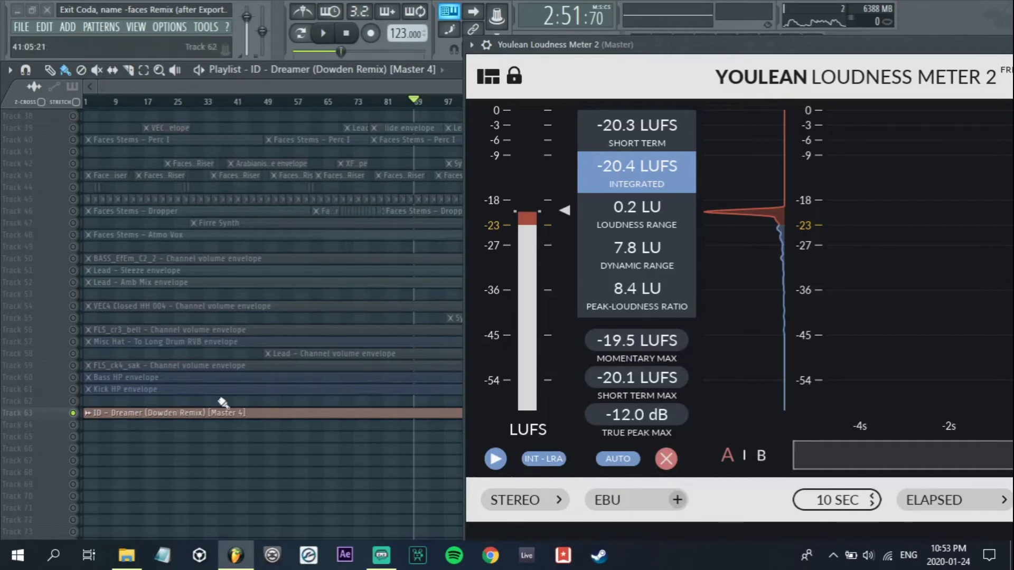
Move the loudness meter so its whole window is visible, and replay the soloed reference track
drag(981, 42, 661, 32)
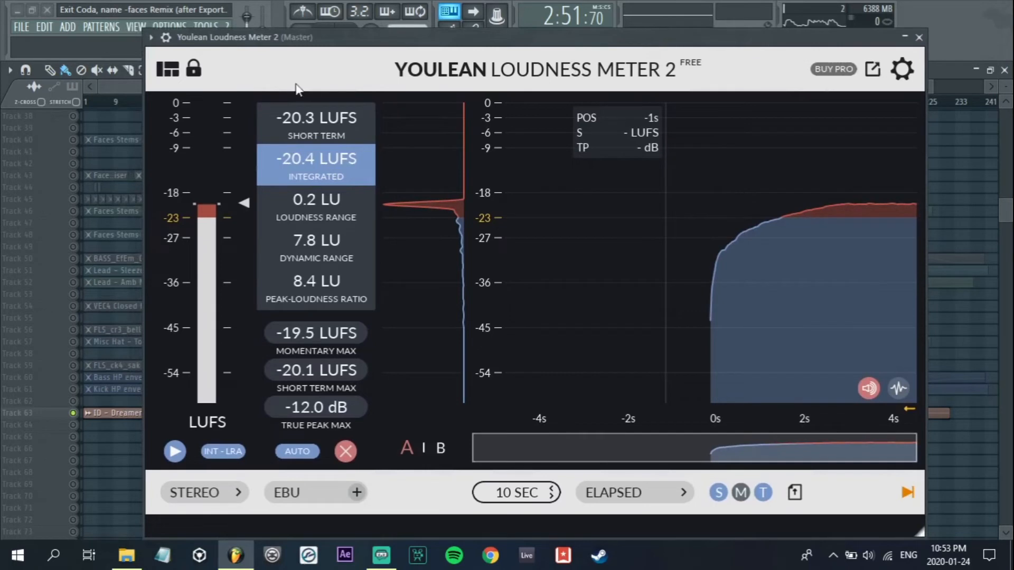
key(space)
key(space)
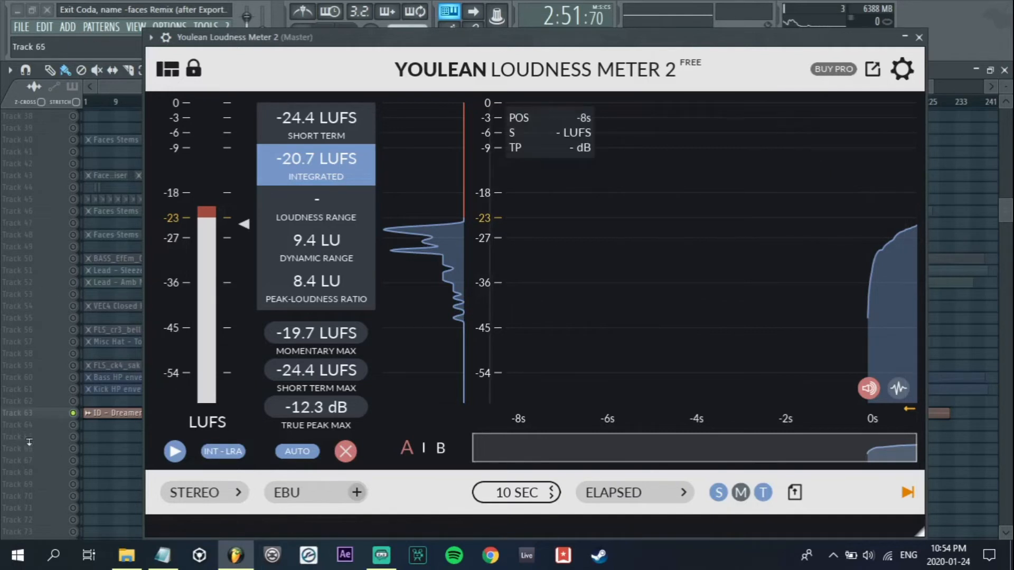
Play the full remix from about 2:51, and solo the reference track during playback to compare the meter readings
click(73, 413)
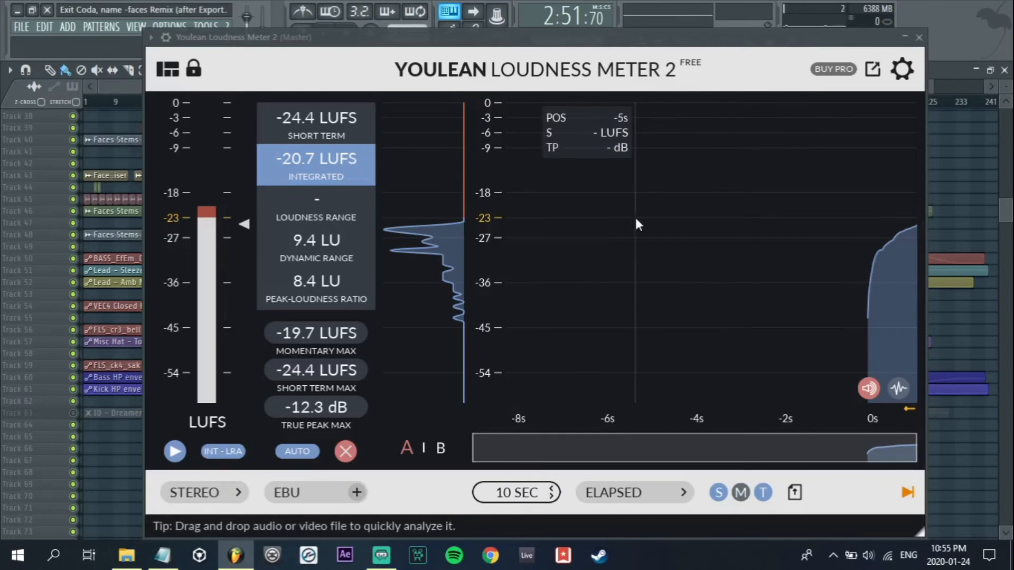
key(space)
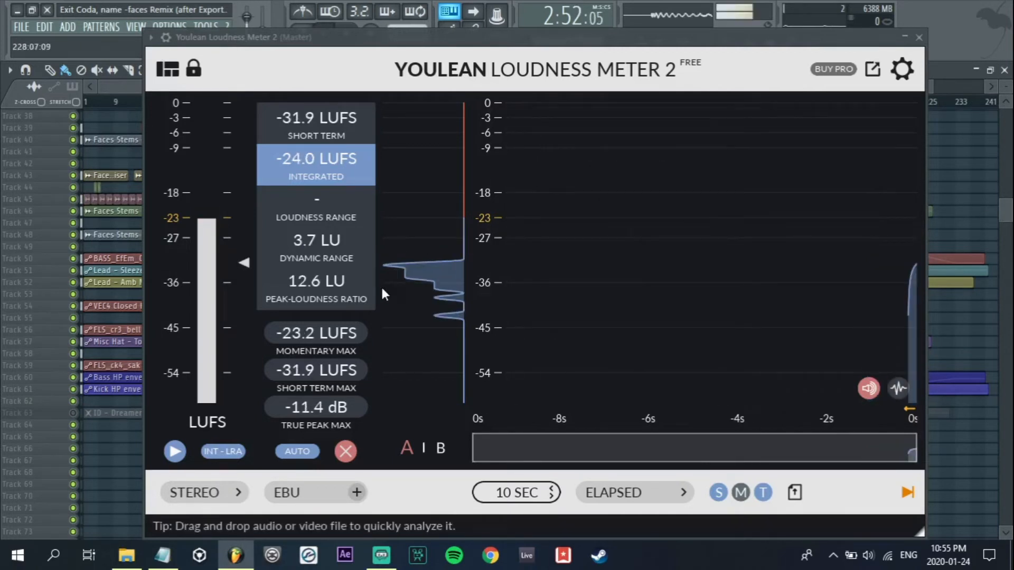
right_click(73, 413)
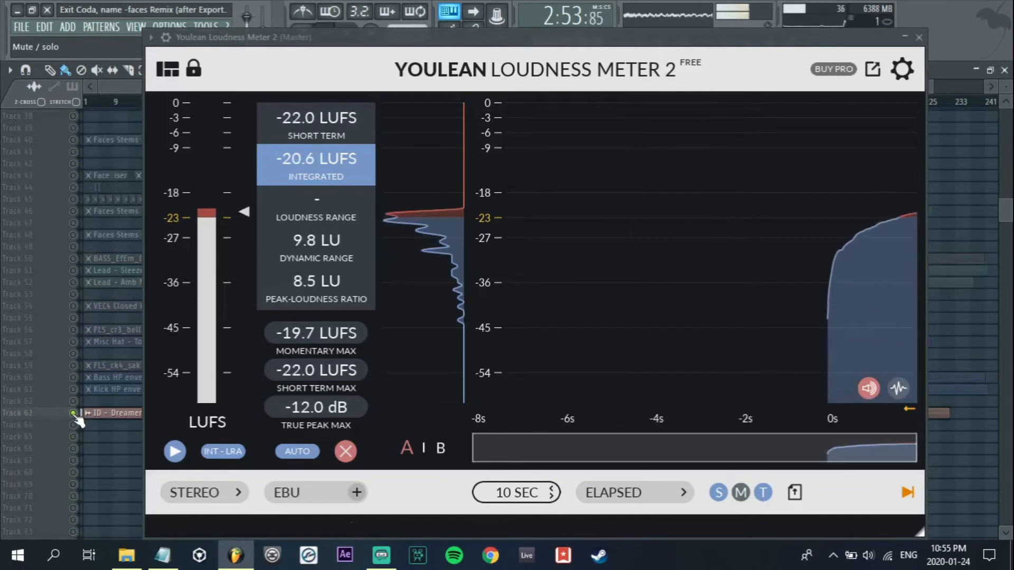
key(space)
Reset the reference track's channel volume, replay it to measure its loudness and true peak, and clear the measurements
double_click(104, 414)
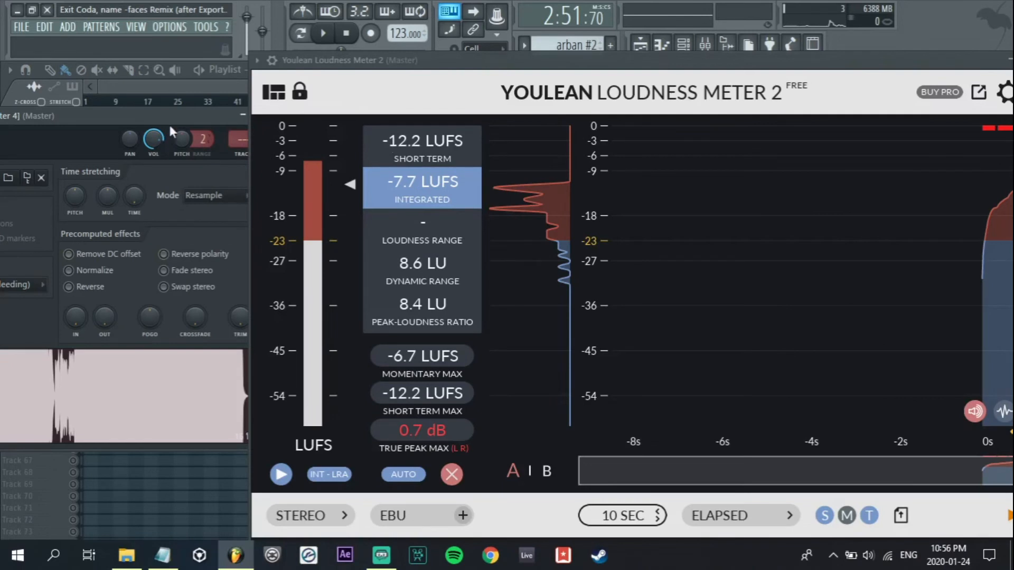
right_click(161, 142)
click(161, 143)
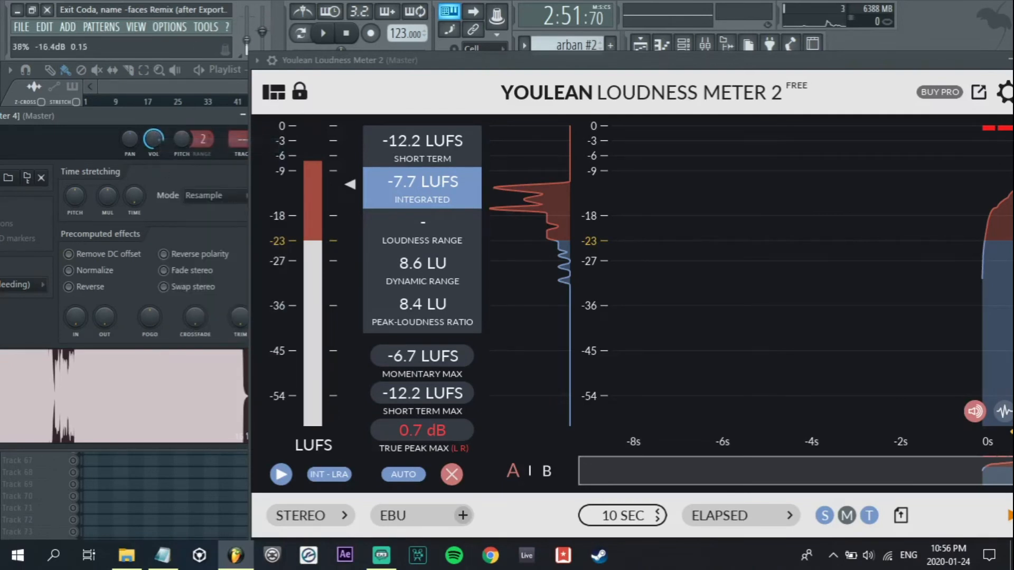
drag(154, 122, 245, 130)
key(space)
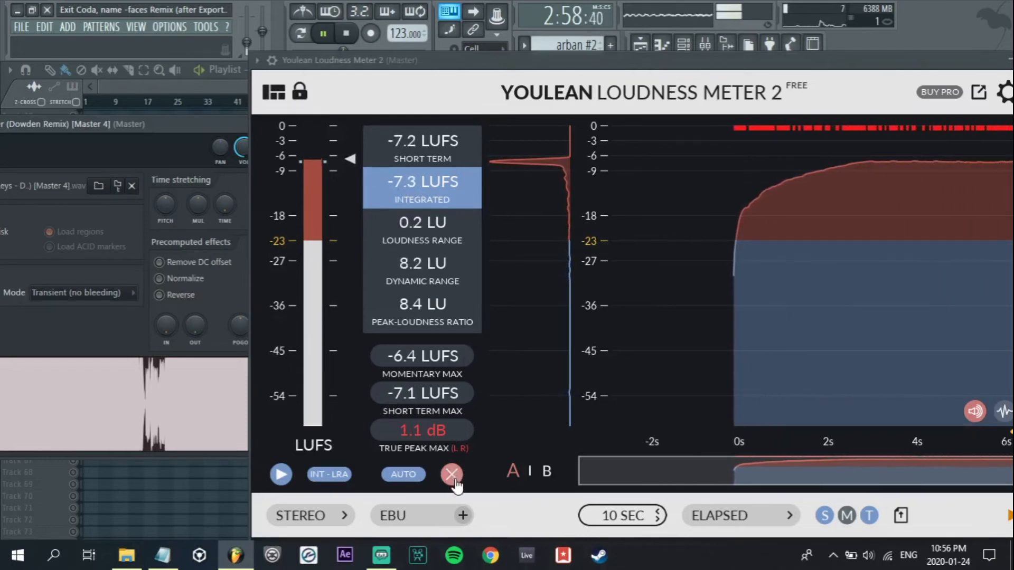
key(space)
click(452, 474)
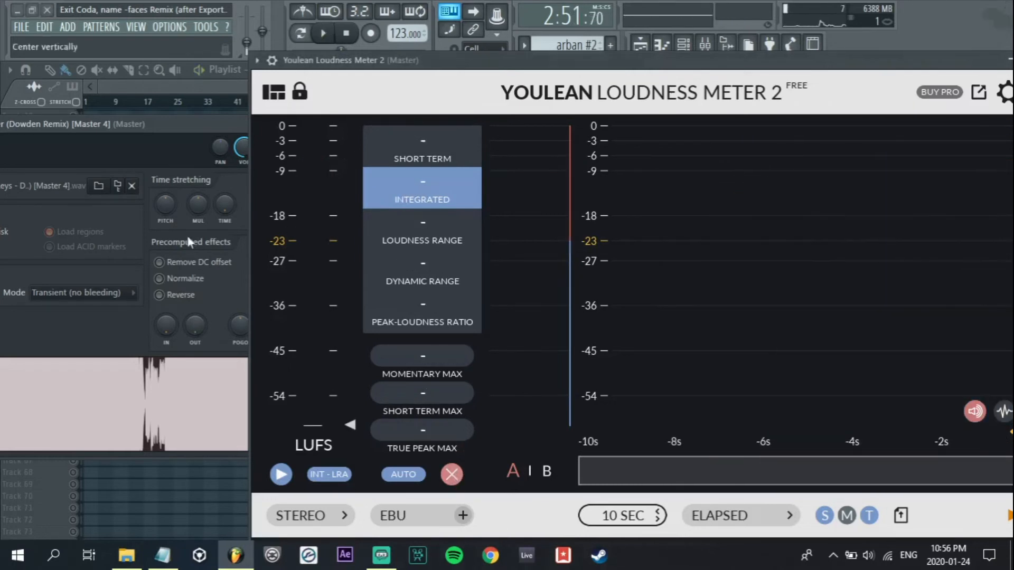
Close the reference track's channel settings and replay the soloed track briefly from about 2:51
drag(213, 140, 233, 133)
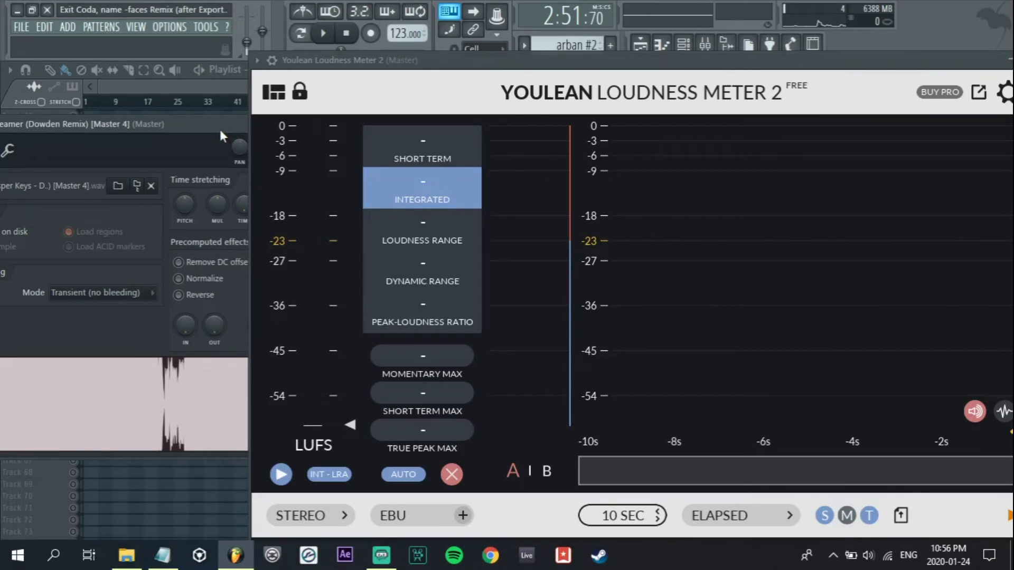
key(Escape)
click(54, 455)
key(space)
key(space)
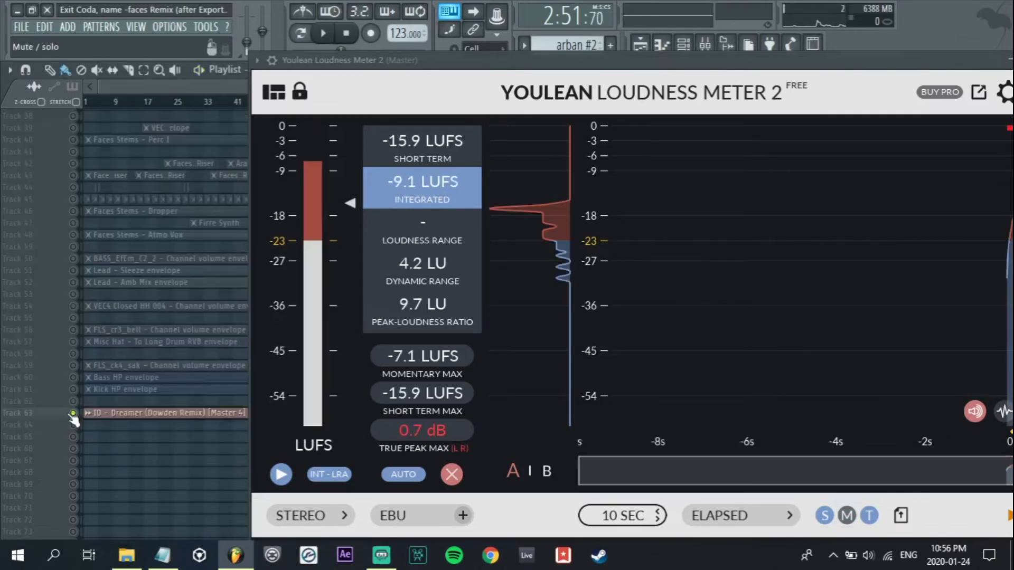
Bring back all remix tracks with the reference muted and check the mix's integrated loudness
click(73, 415)
key(space)
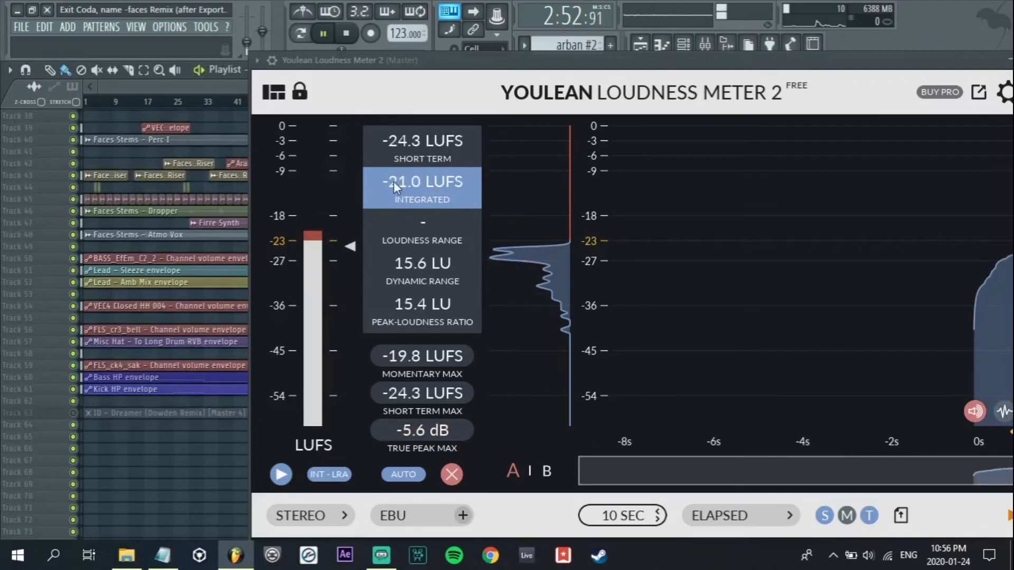
key(space)
Lower the ID - Dreamer reference's channel volume to about 32% and close its channel settings
double_click(150, 422)
key(Escape)
key(ctrl+z)
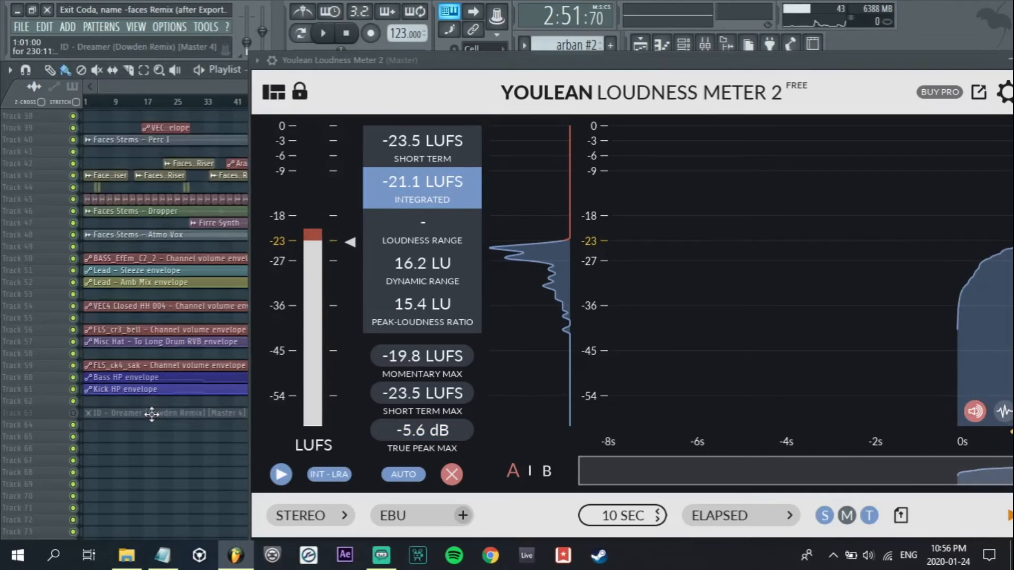
double_click(151, 414)
drag(251, 233, 230, 223)
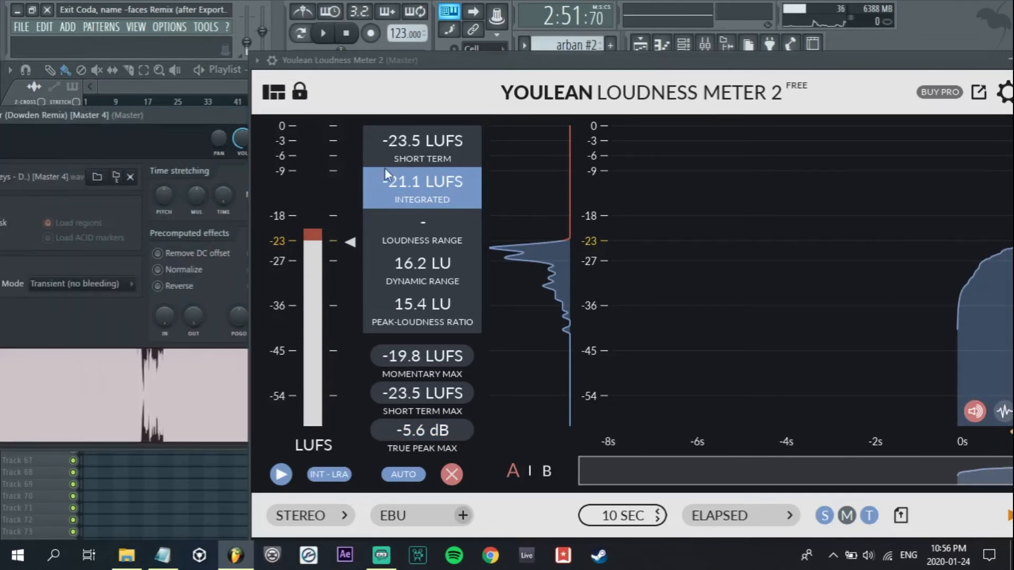
drag(241, 139, 240, 161)
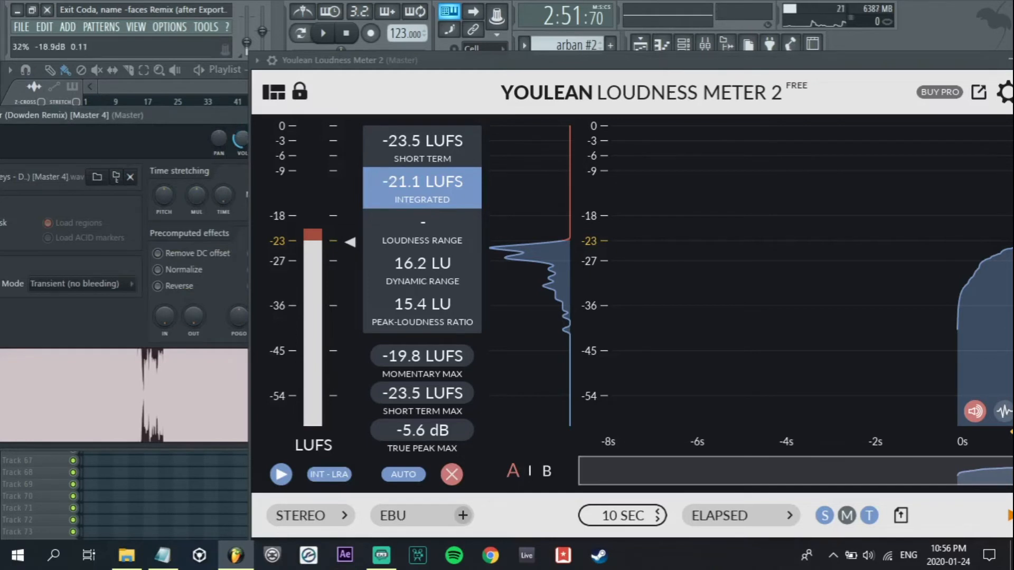
key(Escape)
Solo the reference track, open its channel settings, and measure its integrated loudness at the lowered volume
right_click(76, 412)
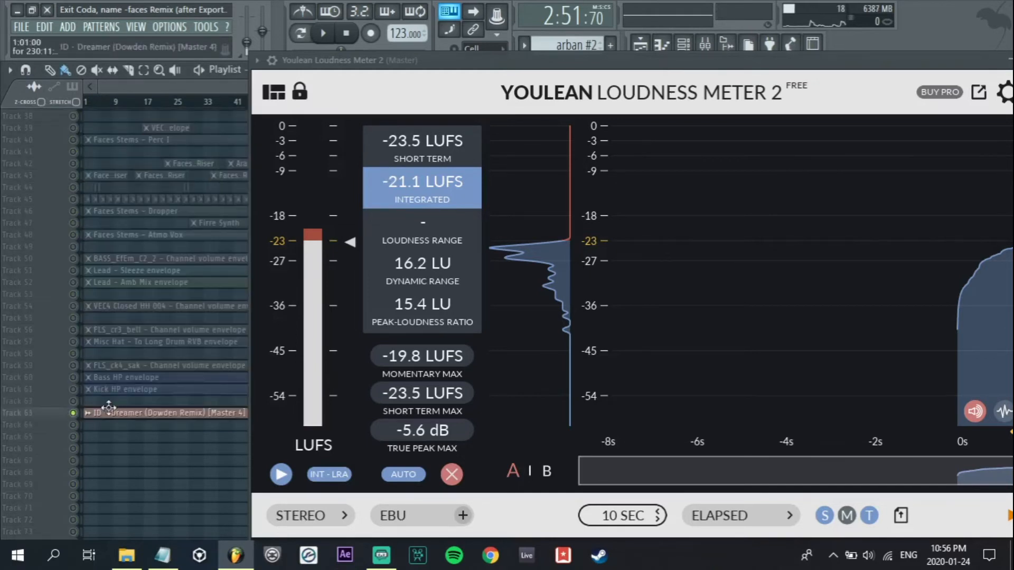
double_click(108, 411)
key(space)
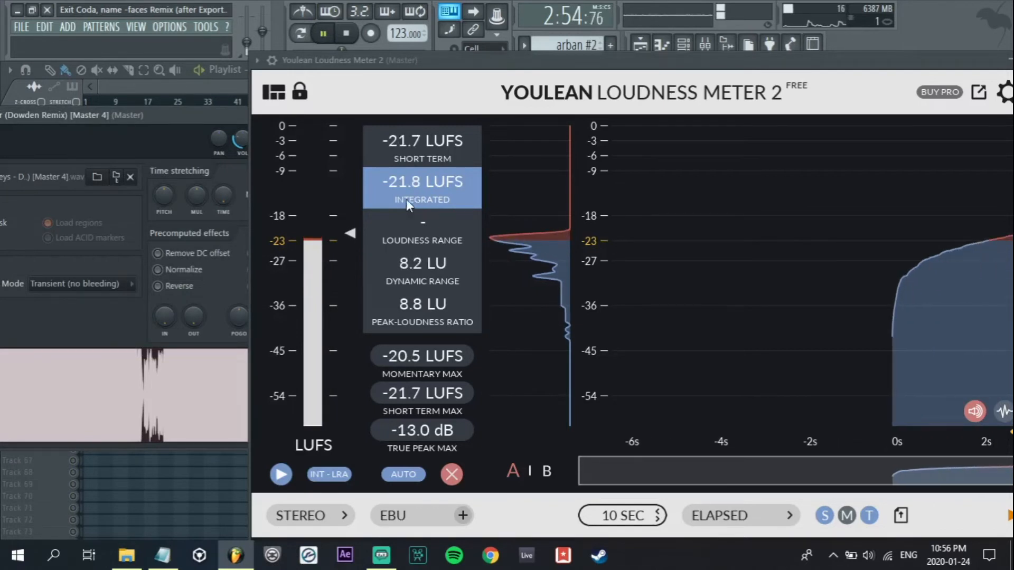
key(space)
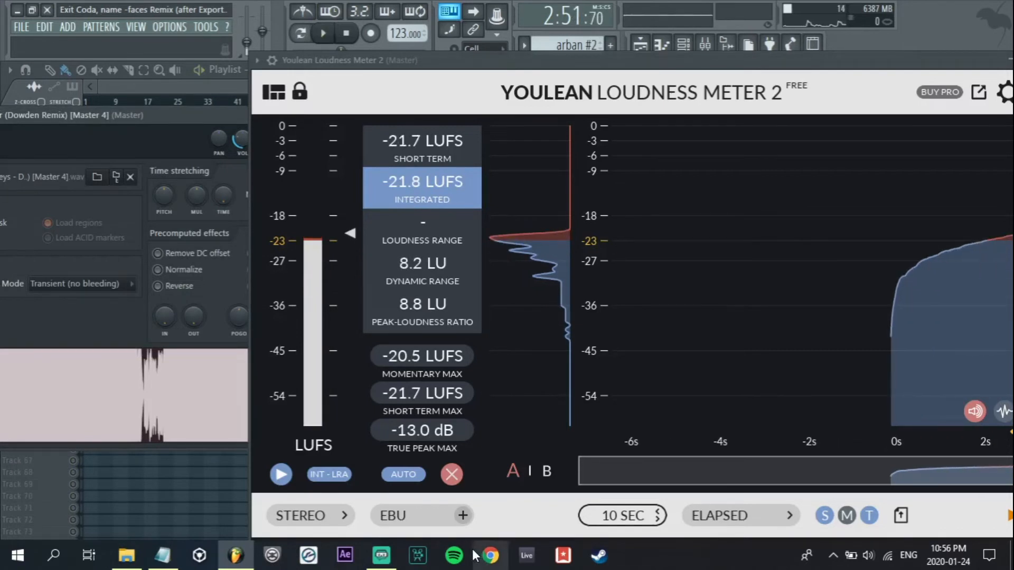
Close the loudness meter and the reference track's channel settings to uncover the whole playlist
drag(438, 59, 370, 79)
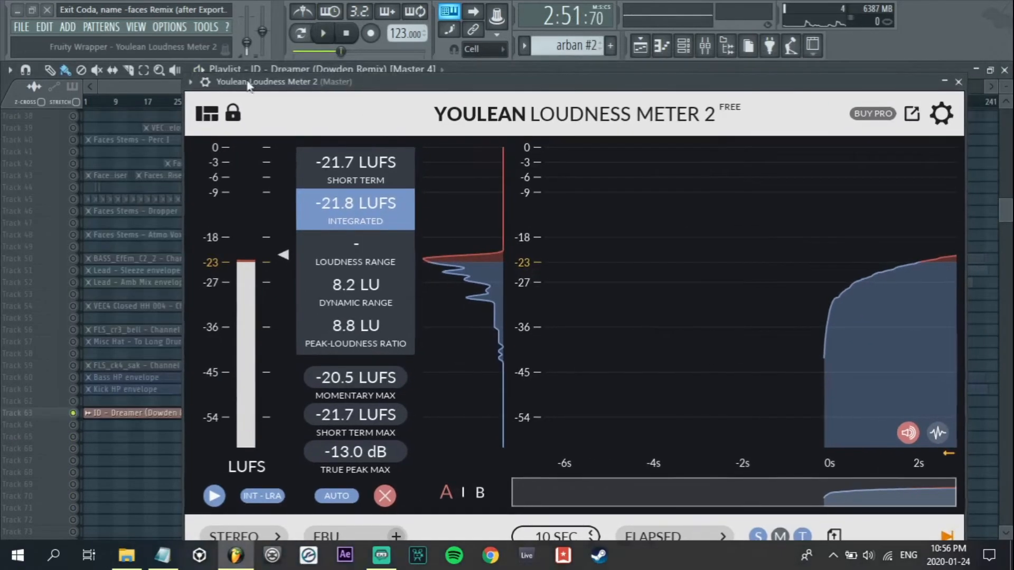
click(190, 82)
click(191, 368)
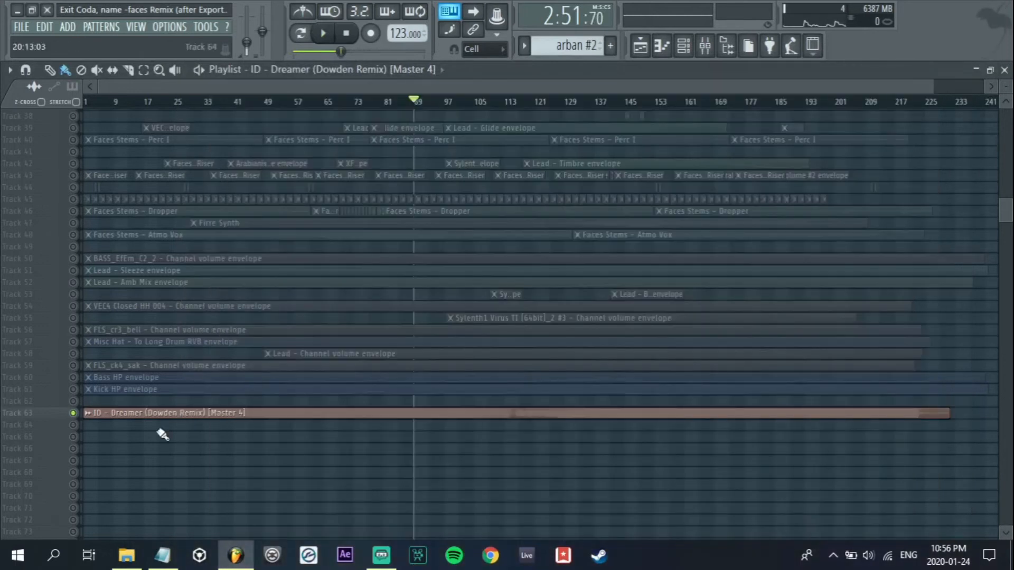
Play the full remix from about 1:51 with the reference track muted, and show the mixer
click(302, 101)
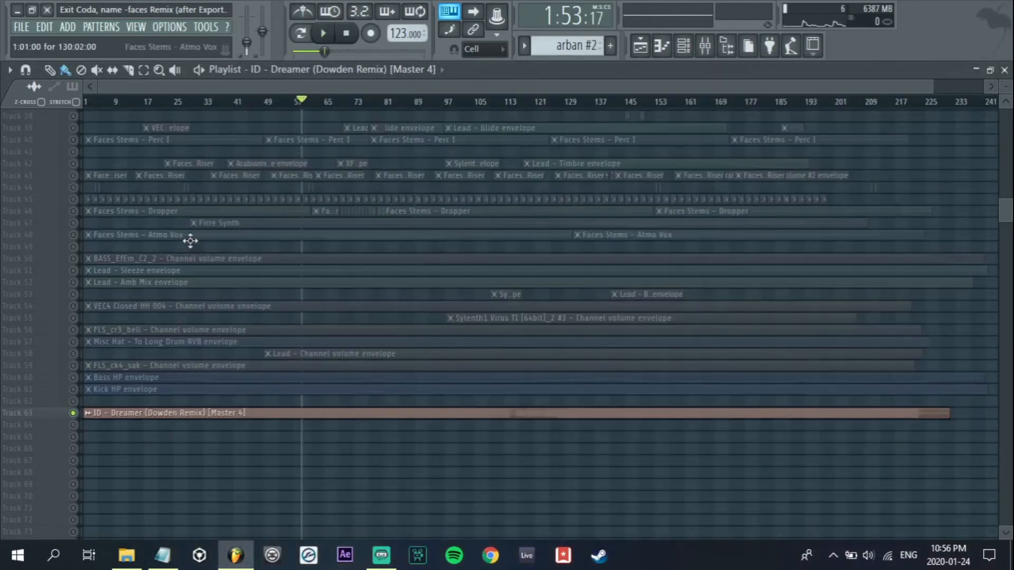
click(297, 100)
right_click(76, 414)
click(76, 414)
key(space)
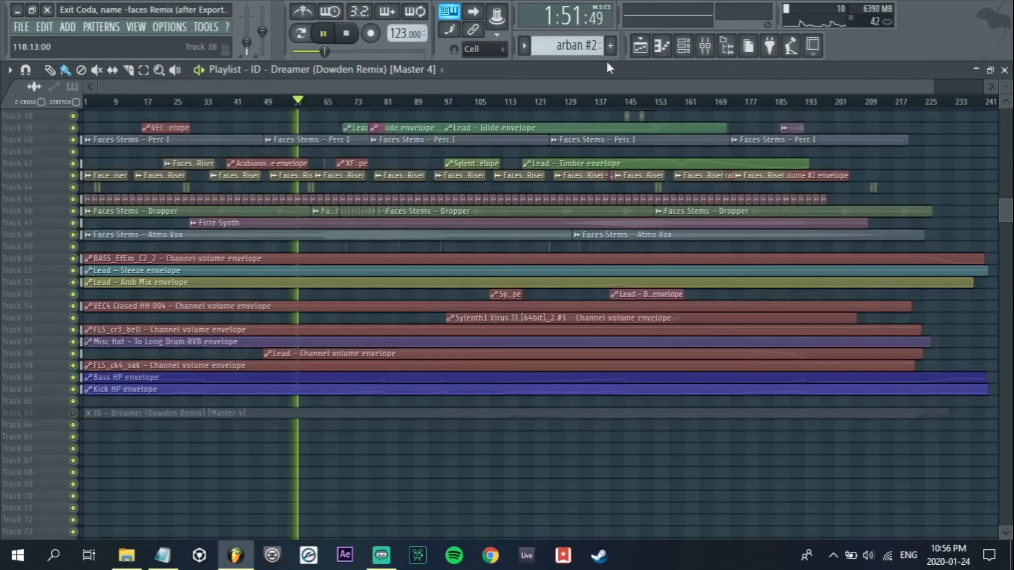
click(705, 48)
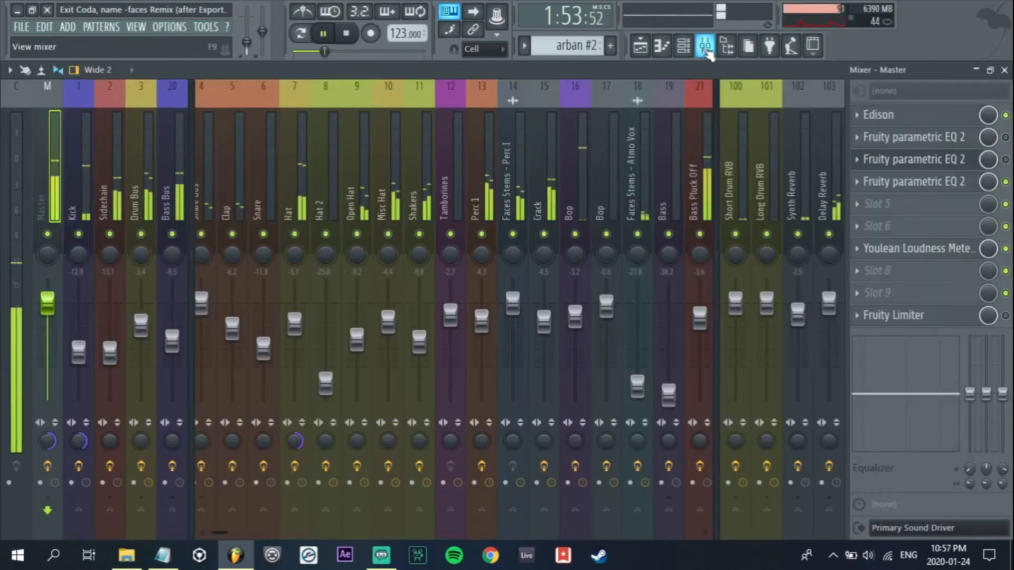
Replay the remix from about 1:51, briefly solo the reference track in the playlist, and return to the full remix for comparison
key(space)
key(space)
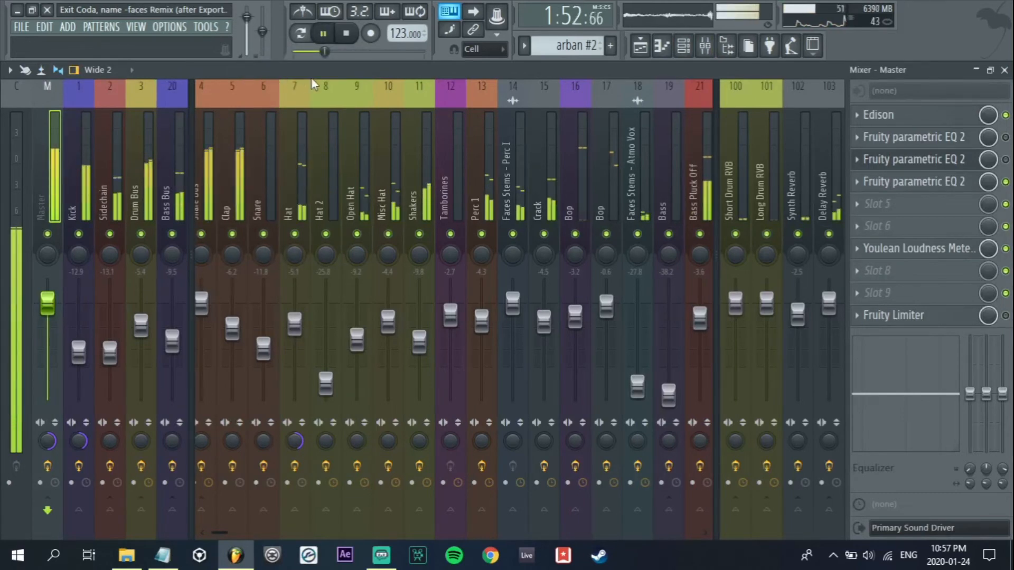
click(640, 46)
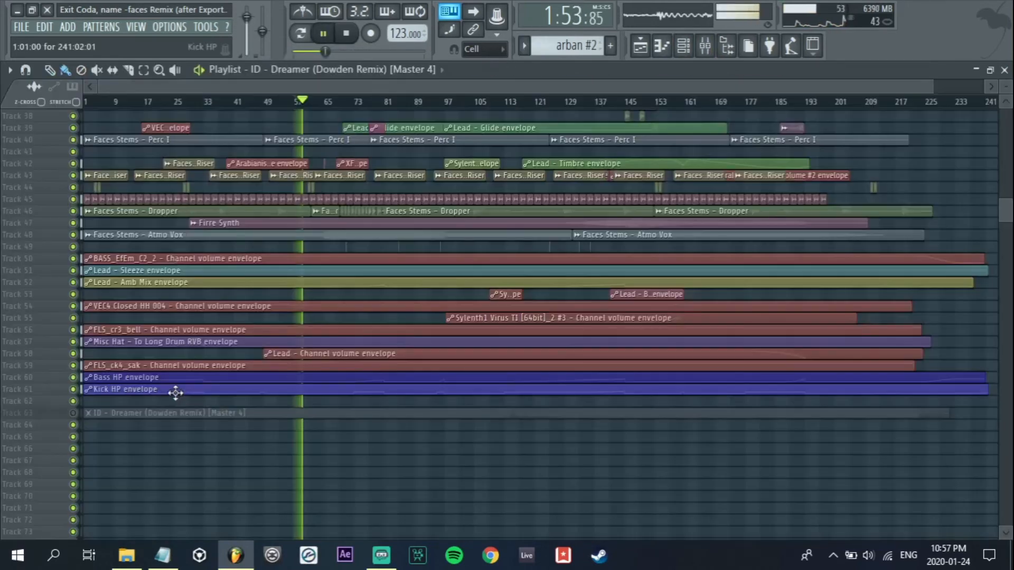
right_click(73, 412)
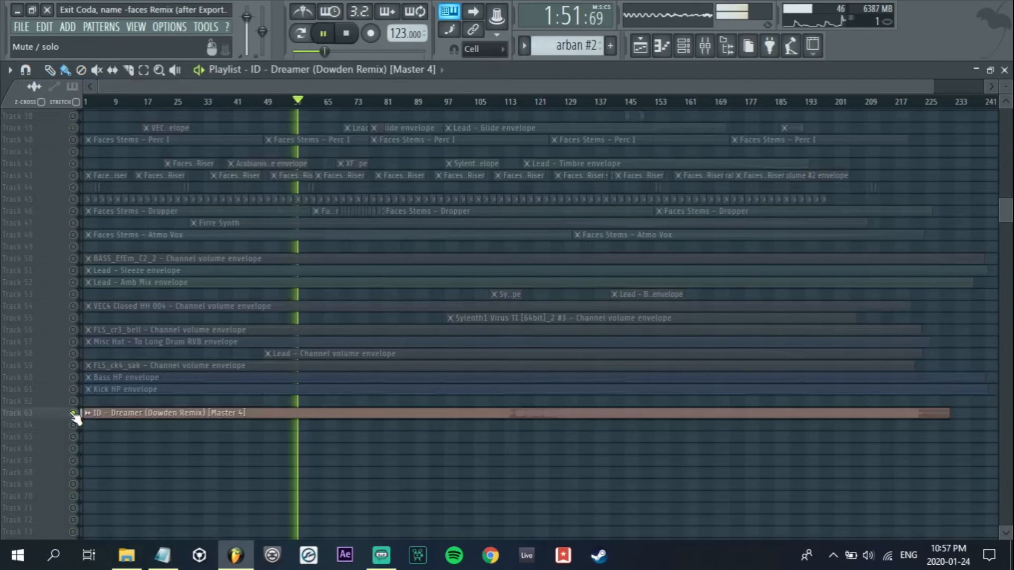
right_click(74, 413)
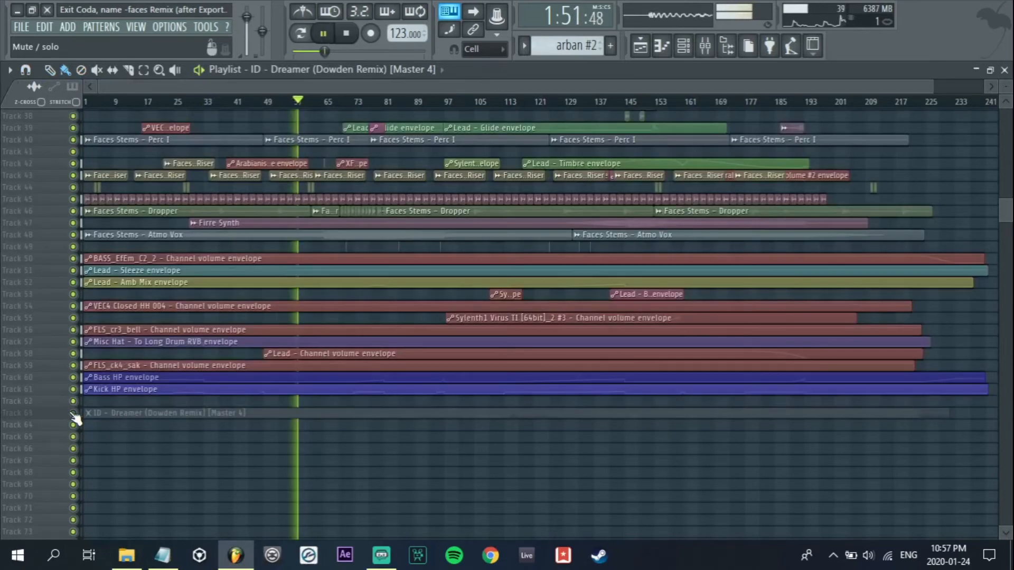
key(space)
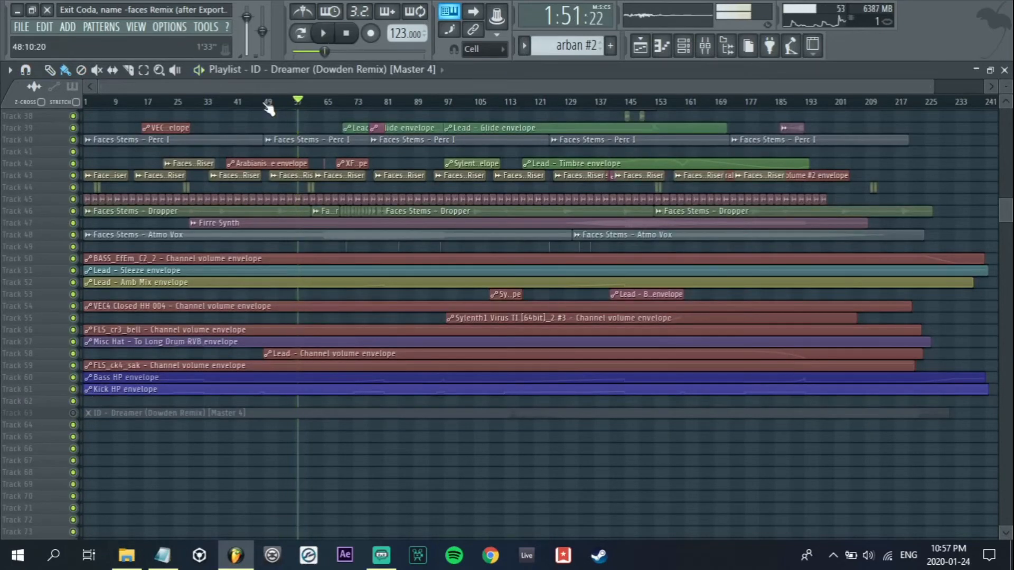
key(space)
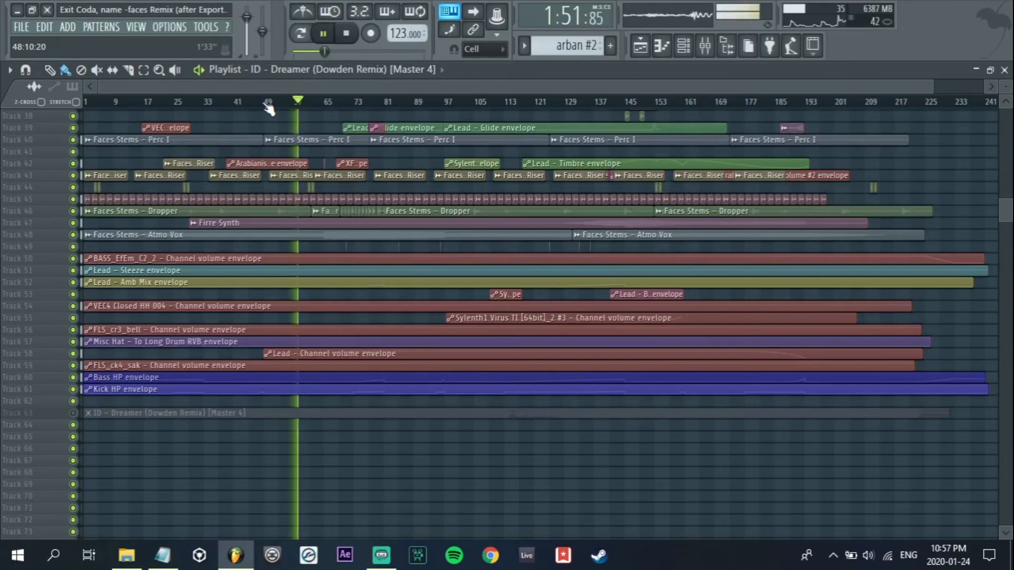
key(space)
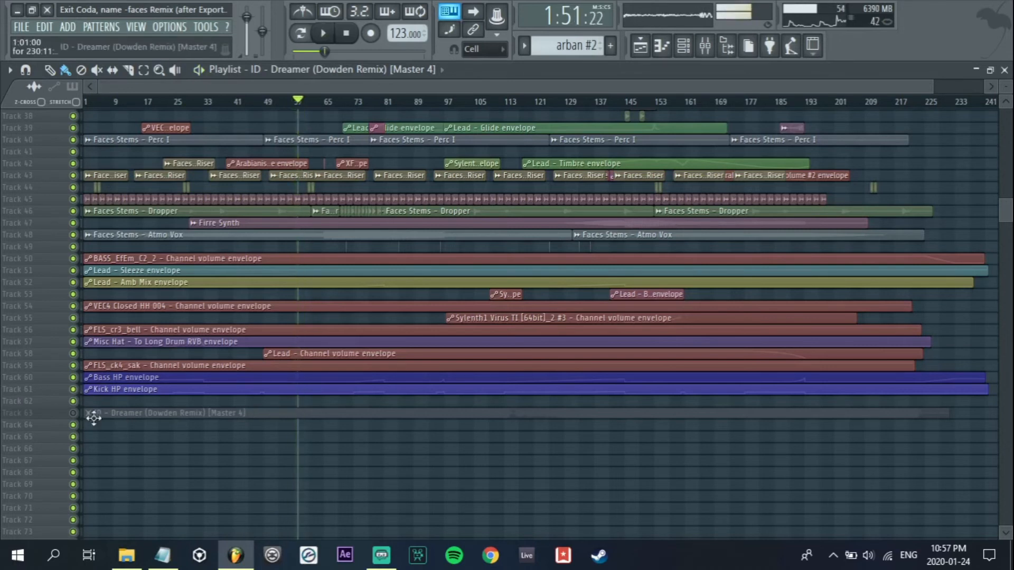
Play the soloed reference track from the same start point and alternate it with the full remix to compare their levels
right_click(73, 414)
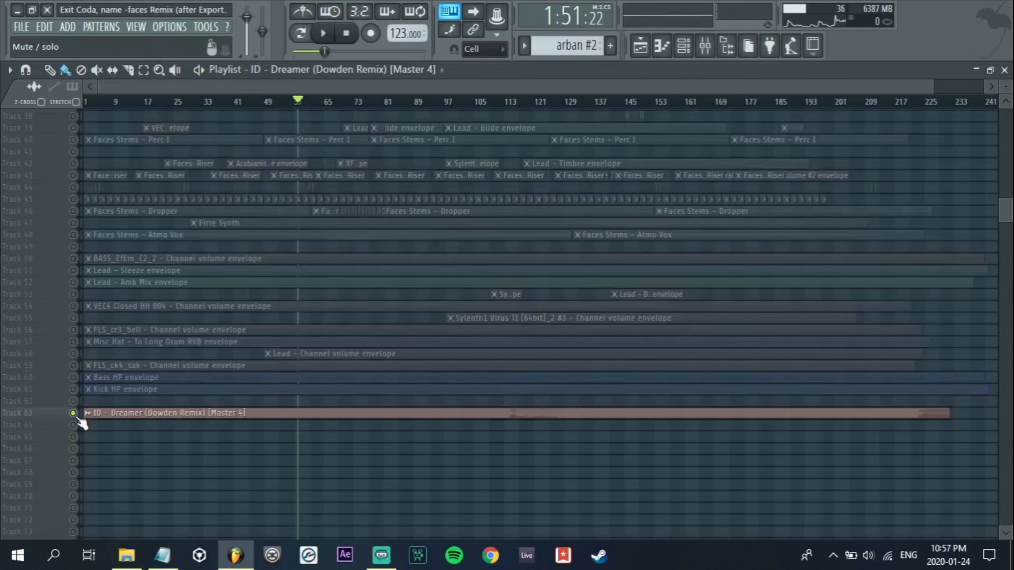
key(space)
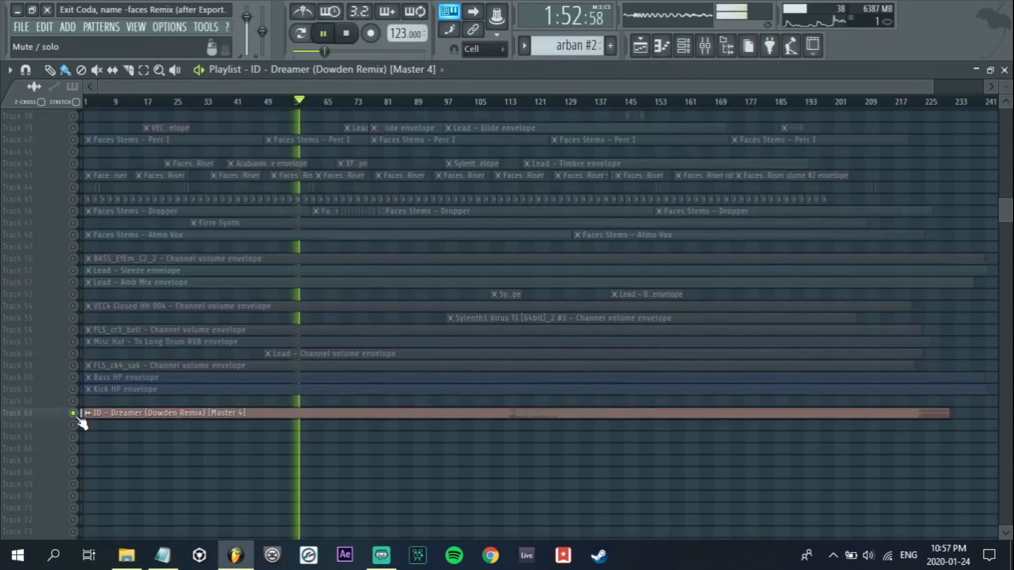
key(space)
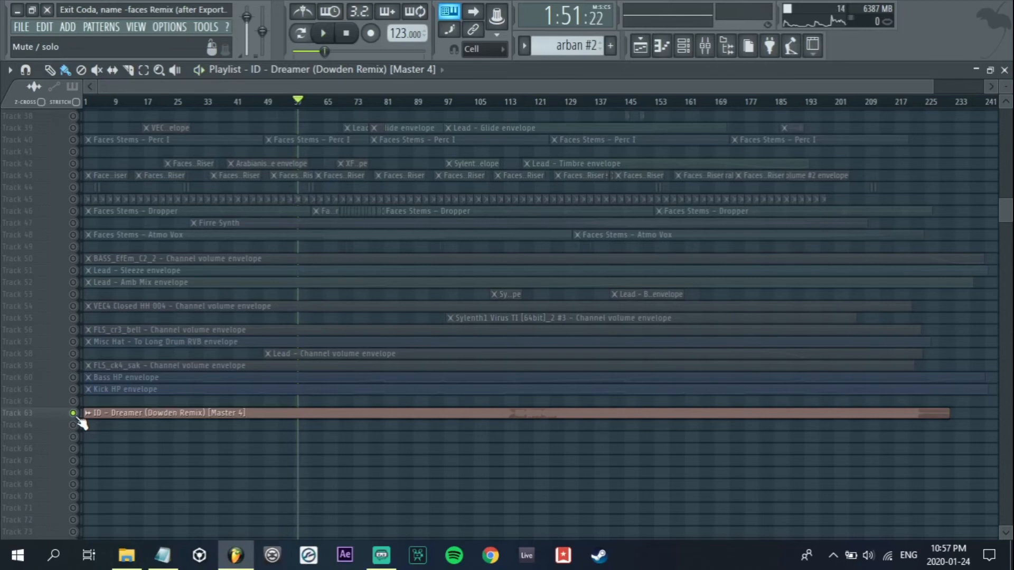
right_click(76, 416)
click(76, 417)
key(space)
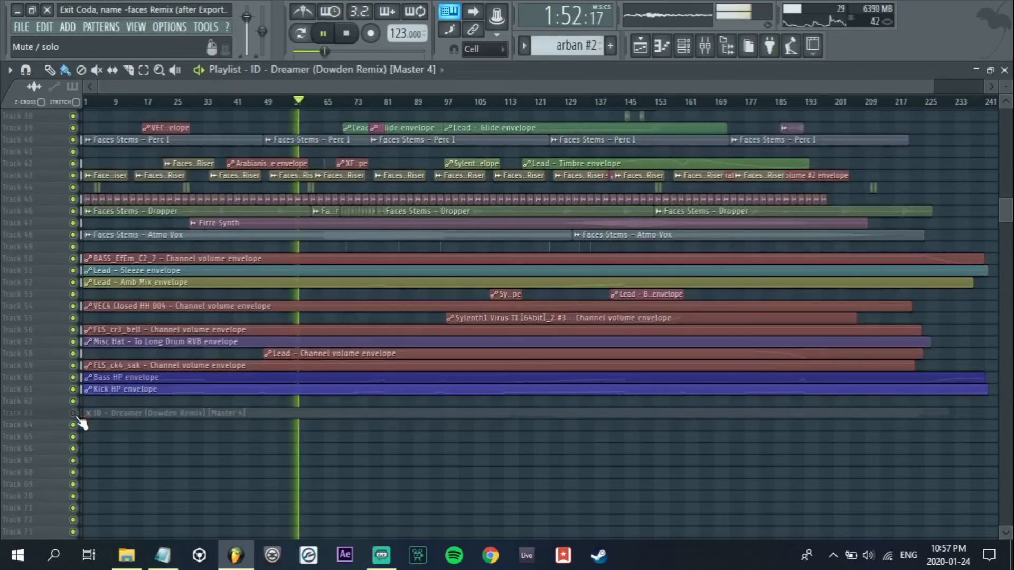
right_click(76, 416)
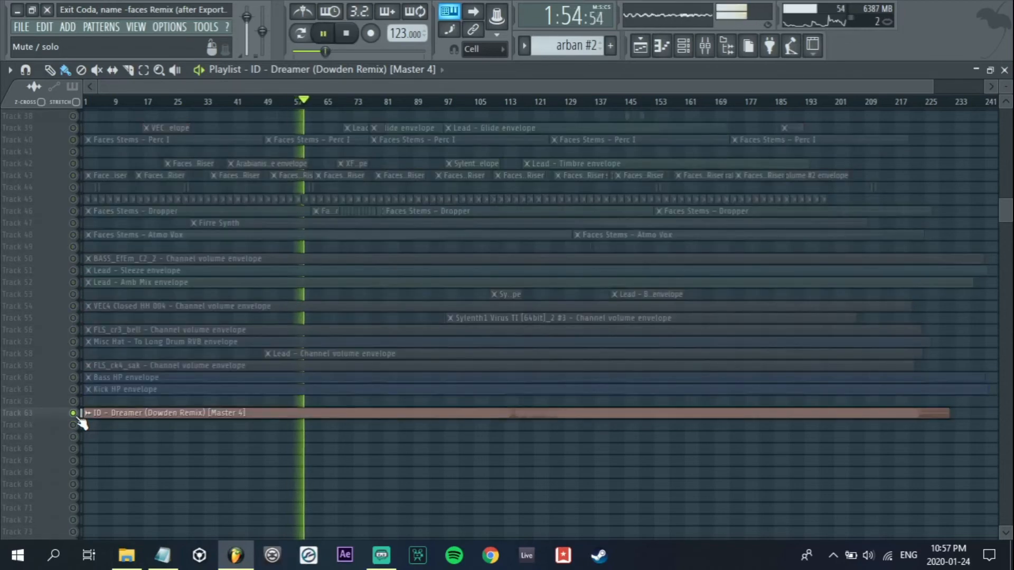
click(77, 416)
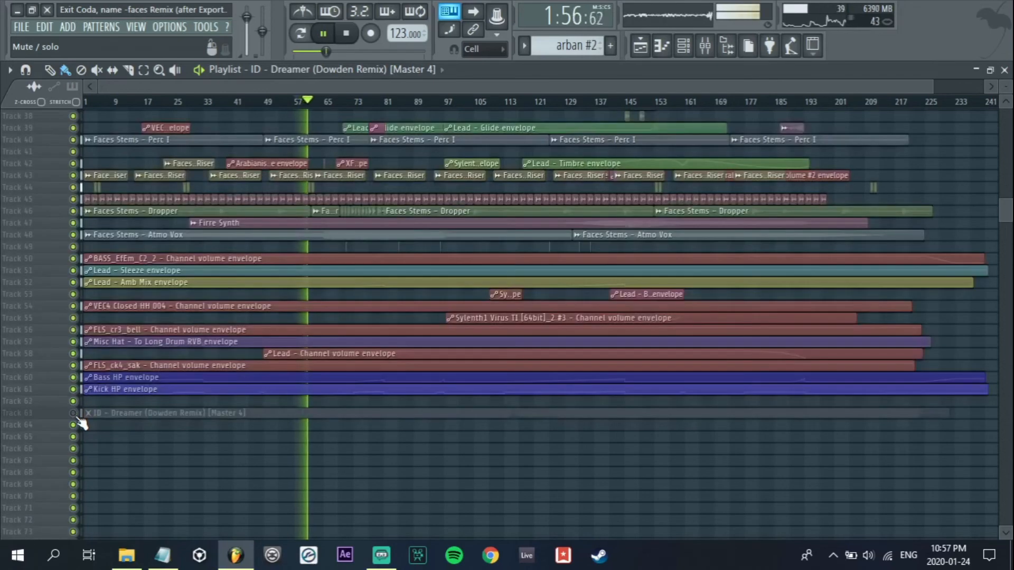
key(space)
Lower the Sidechain fader to -13.6 dB and the Drum Bus fader to -5.8 dB together in the mixer, and audition the change
key(F9)
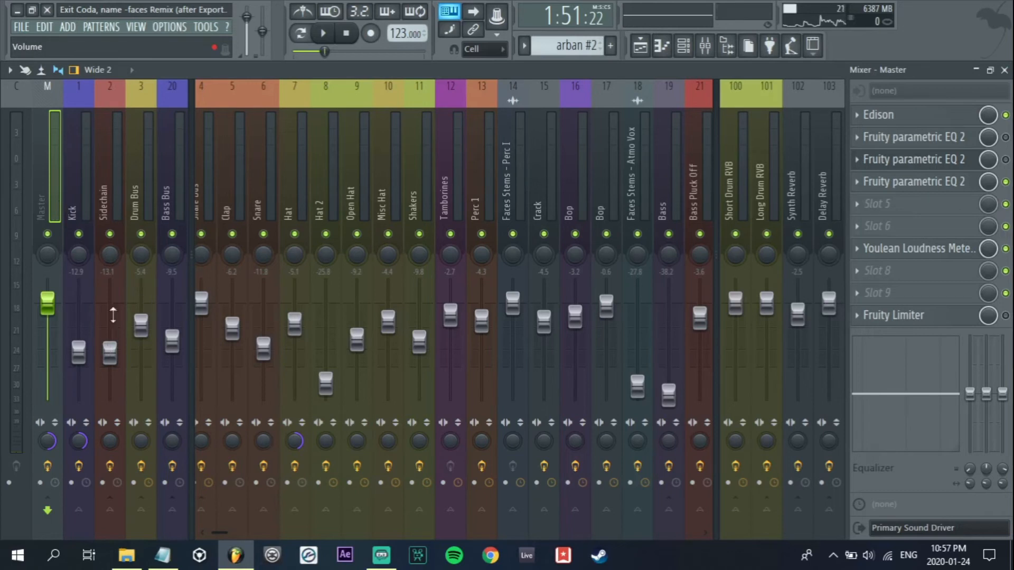
click(135, 198)
ctrl+shift+click(114, 200)
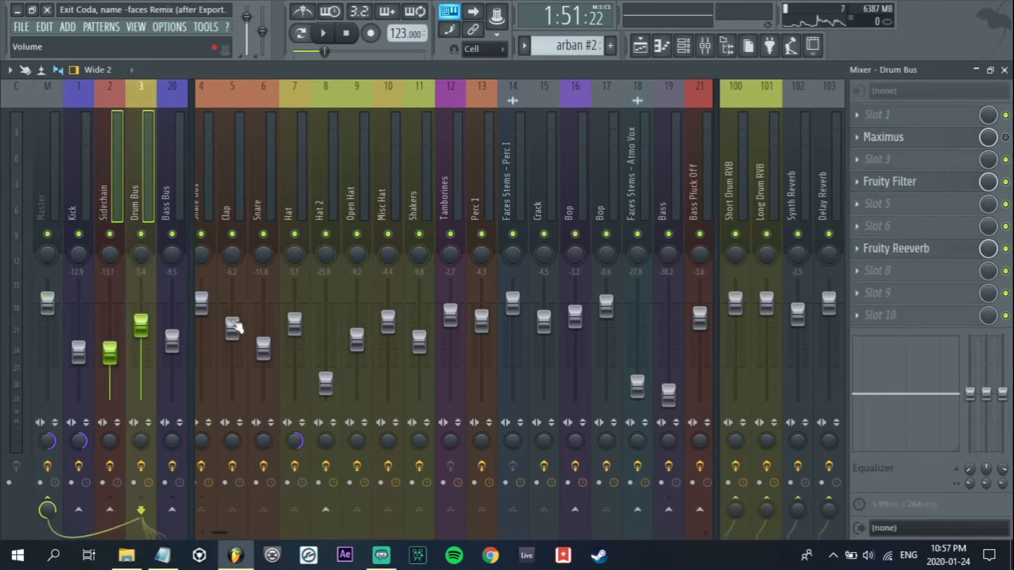
drag(152, 330, 152, 333)
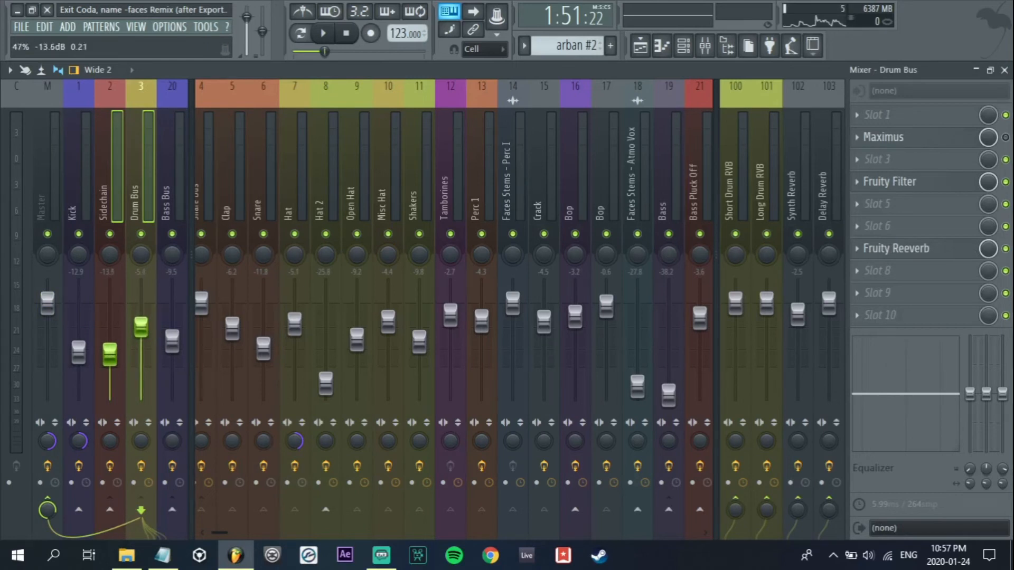
key(space)
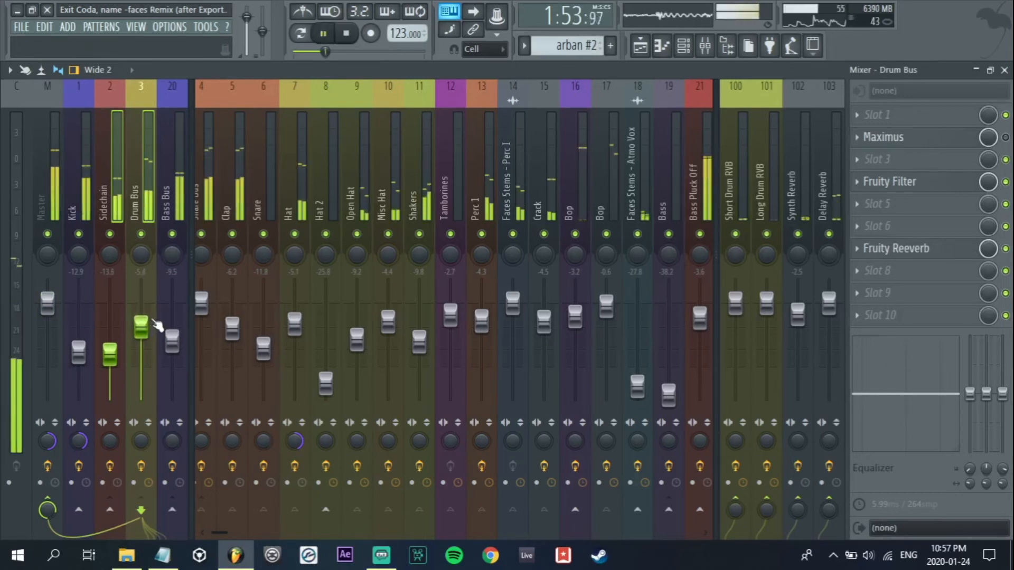
key(space)
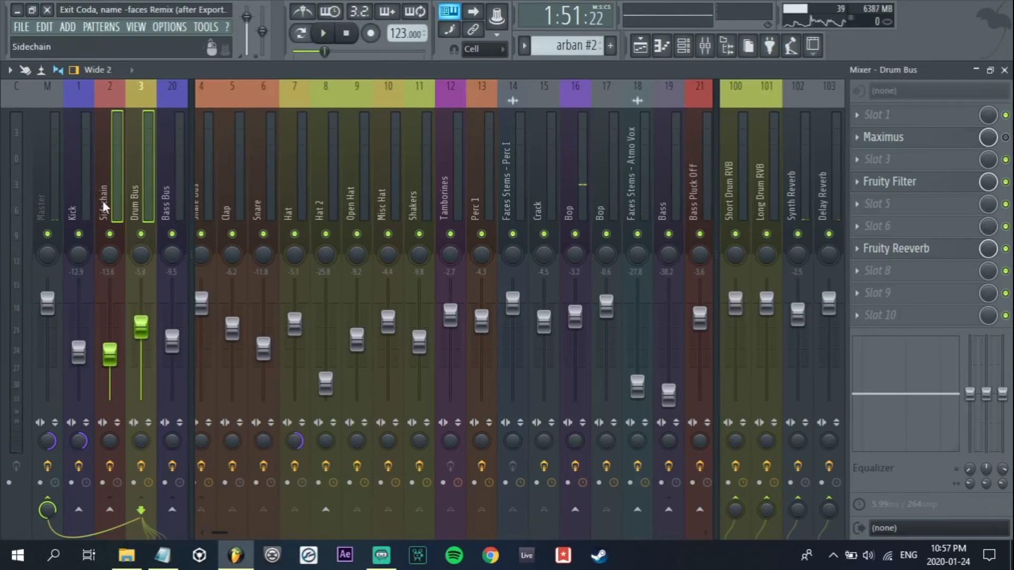
Lower the four reverb channels together, Short Drum, Long Drum and Delay to -2.3 dB and Synth to -4.9 dB, and audition them
click(84, 198)
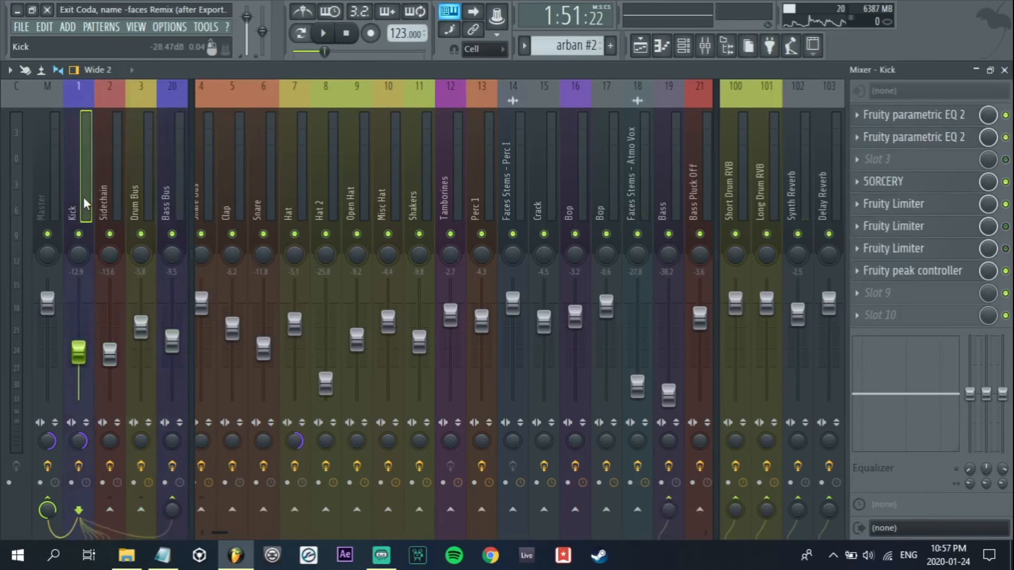
click(160, 166)
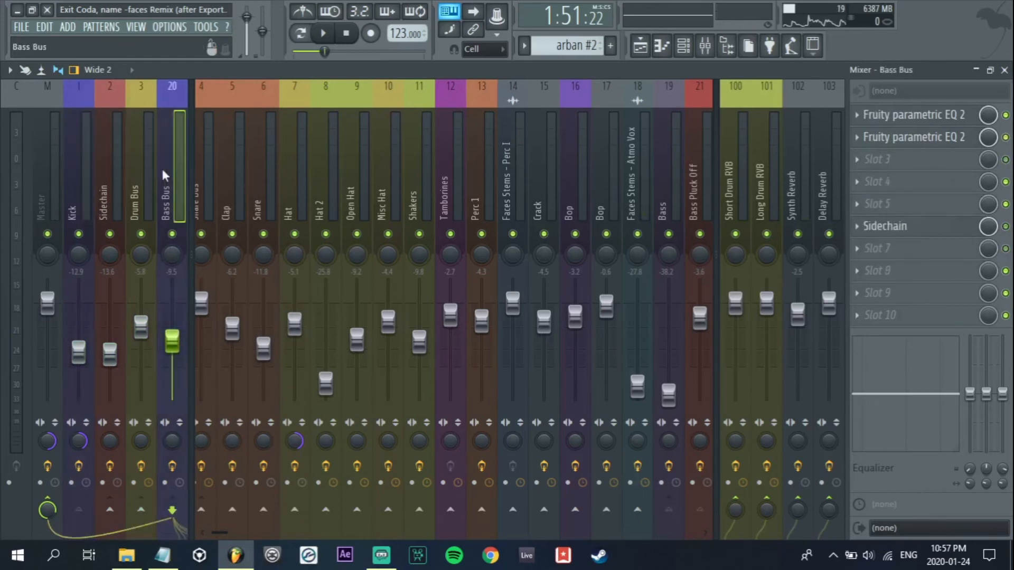
drag(825, 203, 732, 207)
drag(749, 300, 761, 320)
key(space)
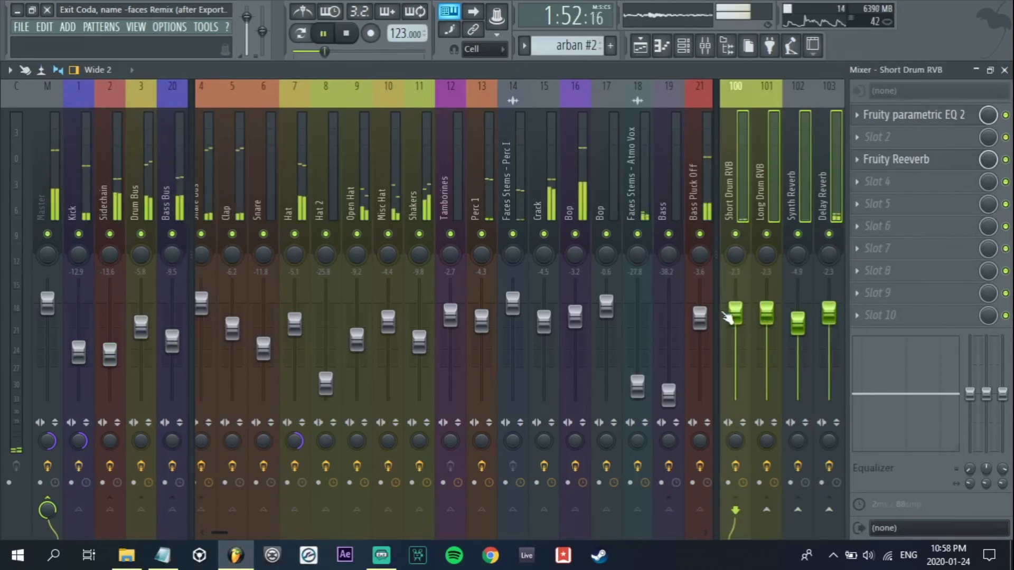
key(space)
Inspect the effects and routing of the Snare Bus, Clap, Snare, Shakers and Open Hat mixer channels
click(202, 194)
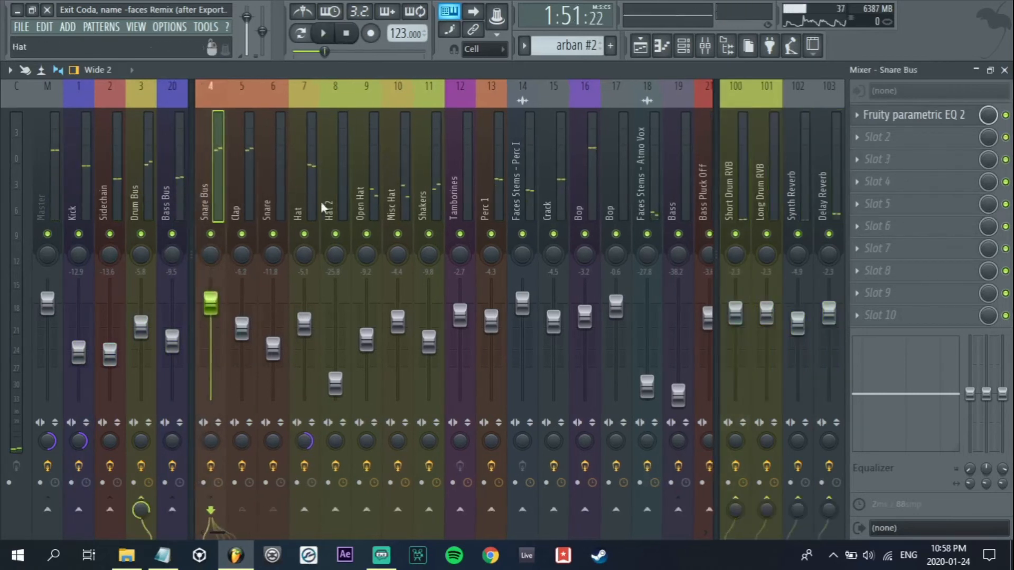
drag(218, 532, 210, 533)
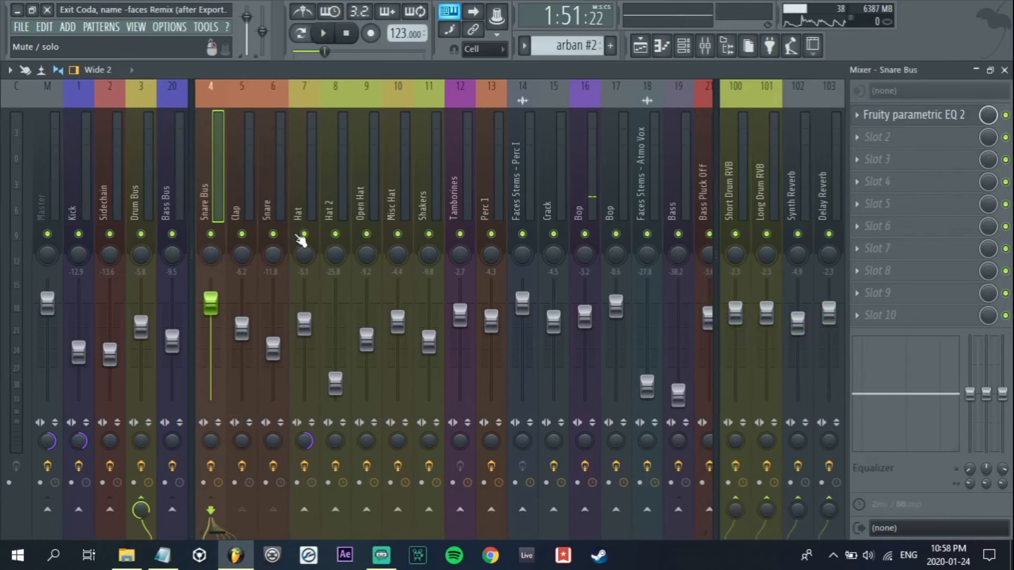
click(239, 198)
click(275, 184)
click(423, 174)
click(271, 187)
click(239, 195)
click(369, 191)
click(233, 186)
Mute the Kick, Sidechain and Bass Bus channels, and isolate the Hat with its drum bus and reverb channels during playback
click(78, 234)
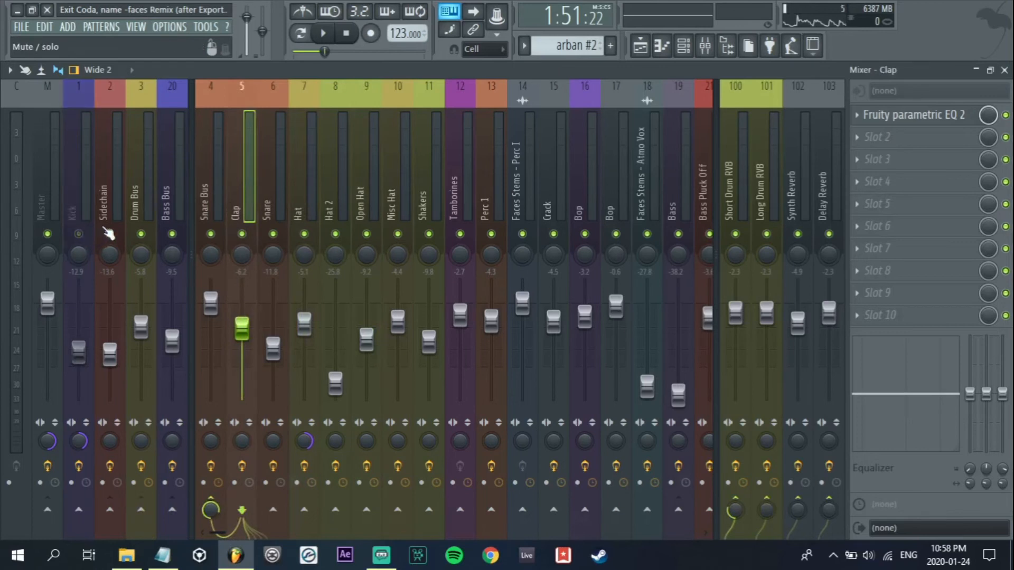
click(109, 234)
click(172, 234)
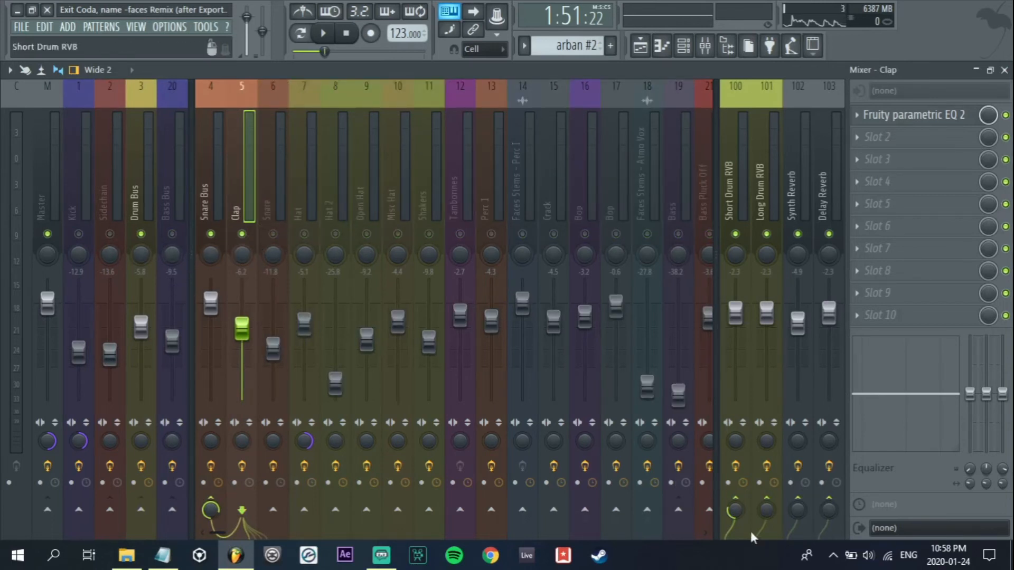
key(space)
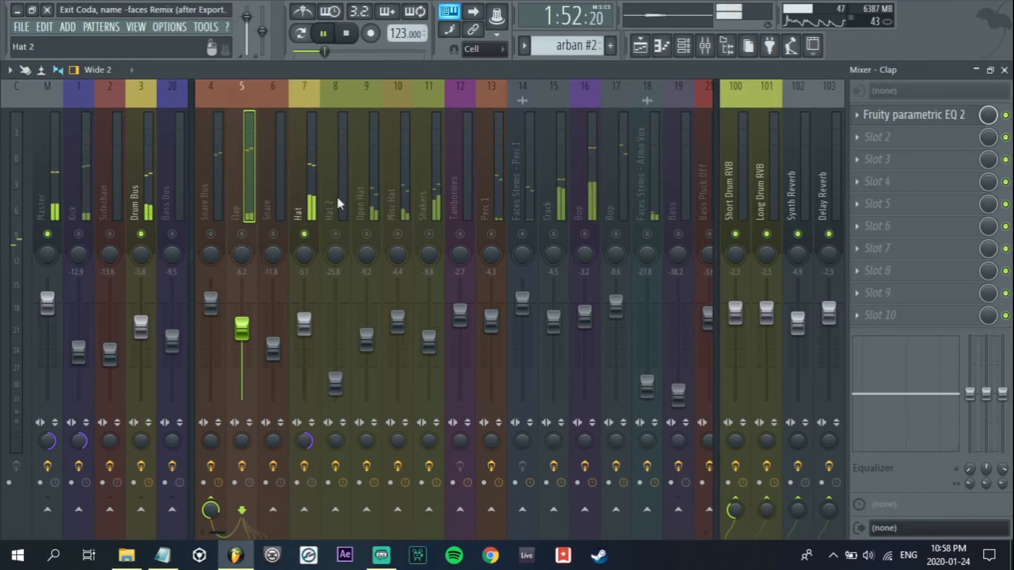
Route the Hat channel to Short Drum RVB with the send level at 40%
click(309, 196)
click(735, 509)
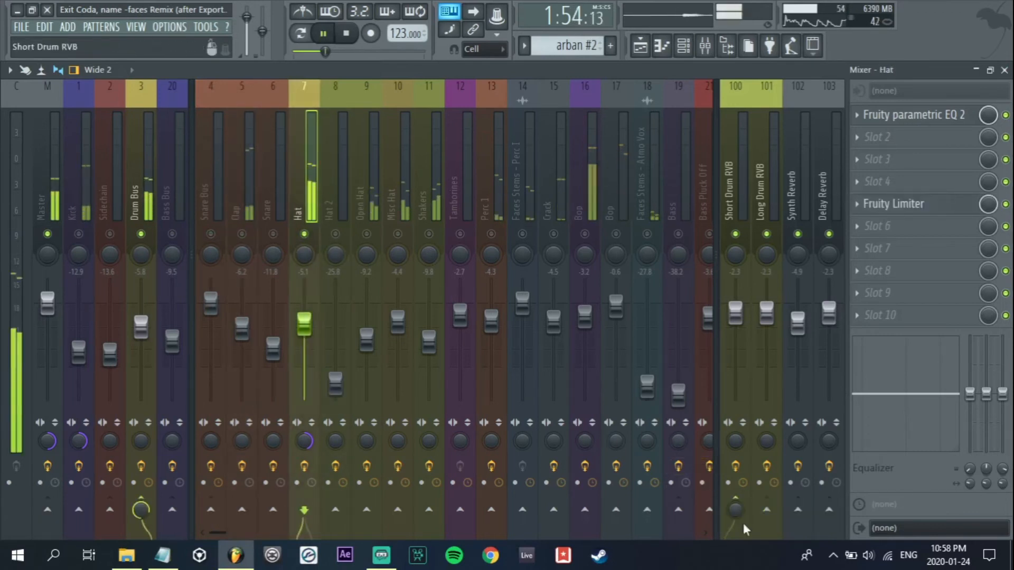
drag(735, 510, 735, 507)
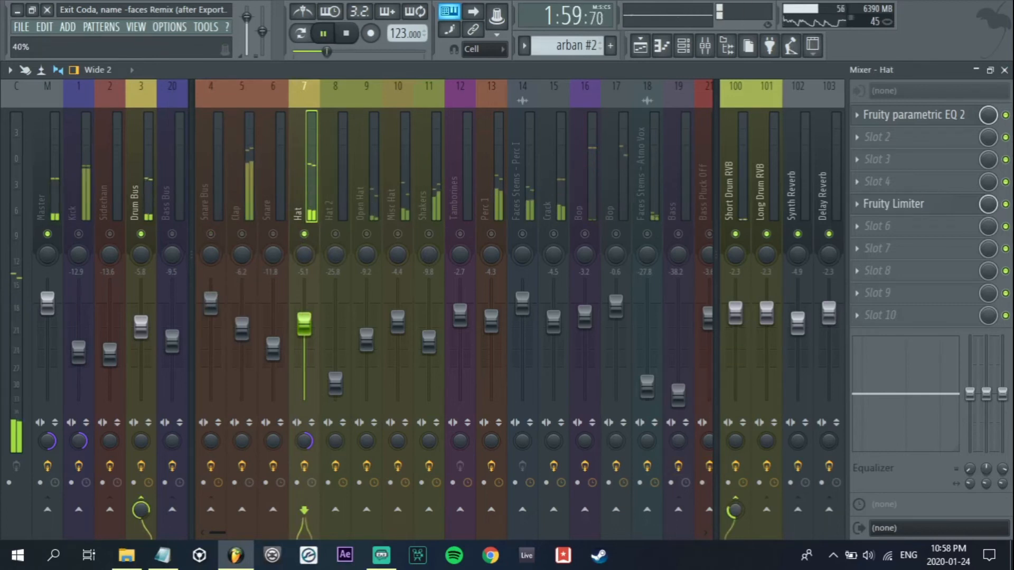
Isolate the Open Hat channel and set its send levels to Short Drum RVB and Long Drum RVB
click(365, 239)
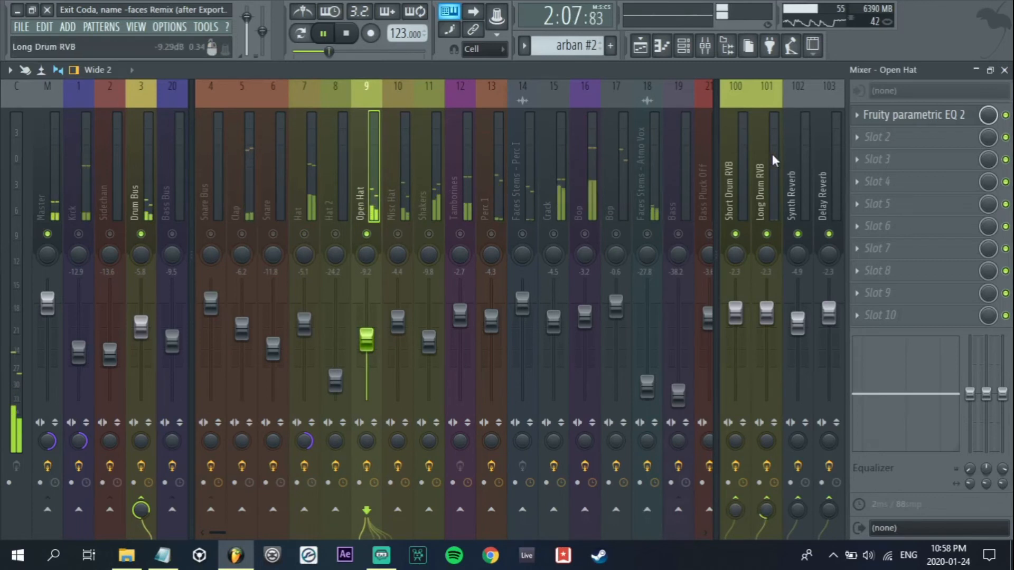
drag(735, 510, 735, 470)
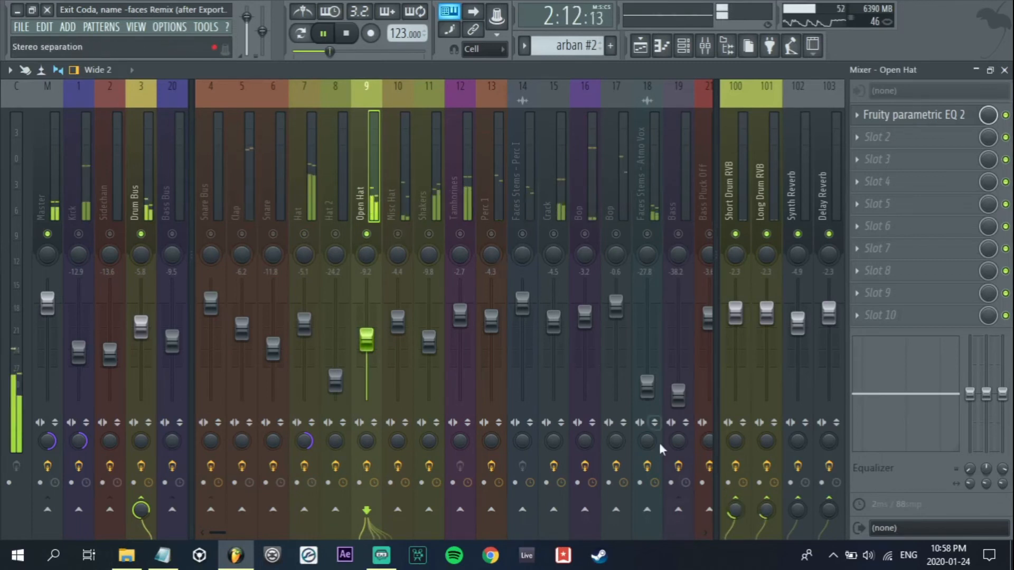
drag(766, 510, 766, 533)
Check the Fruity Reeverb settings on Long Drum RVB, and raise the Open Hat's send to that reverb
click(769, 126)
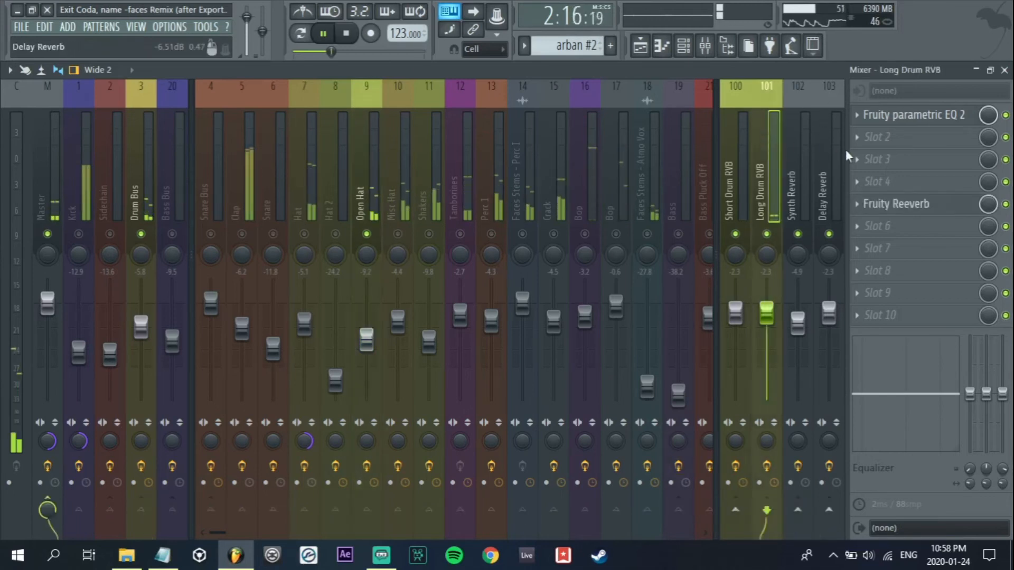
click(896, 206)
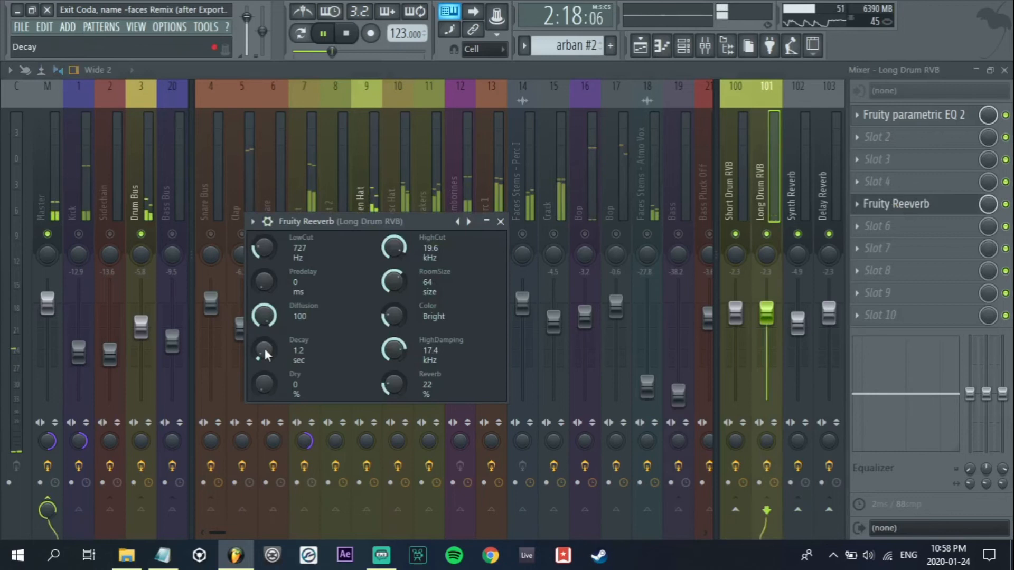
click(501, 222)
click(358, 159)
drag(737, 506, 742, 513)
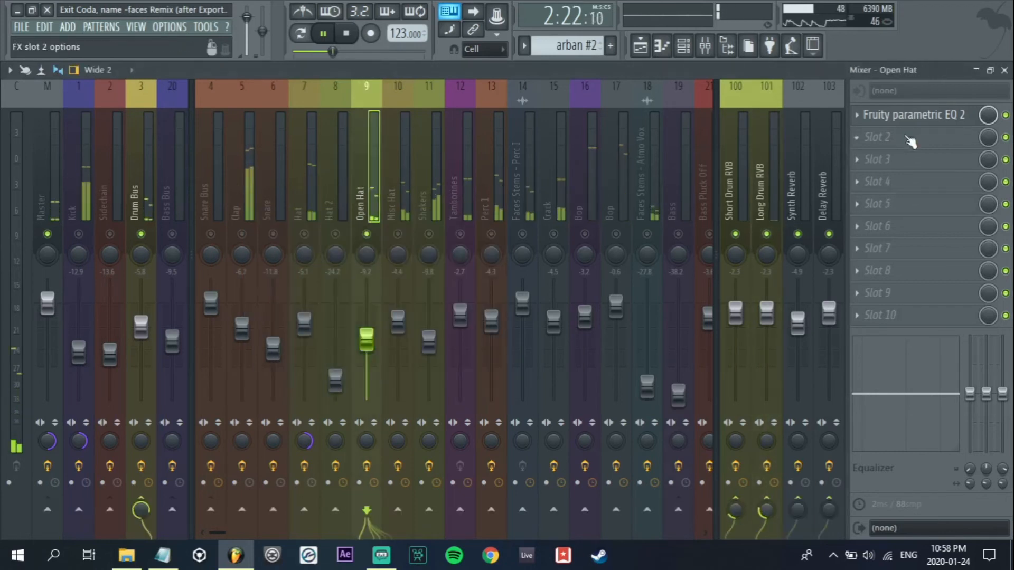
Adjust the decay time of the Fruity Reeverb on the Long Drum RVB channel
click(766, 158)
click(896, 204)
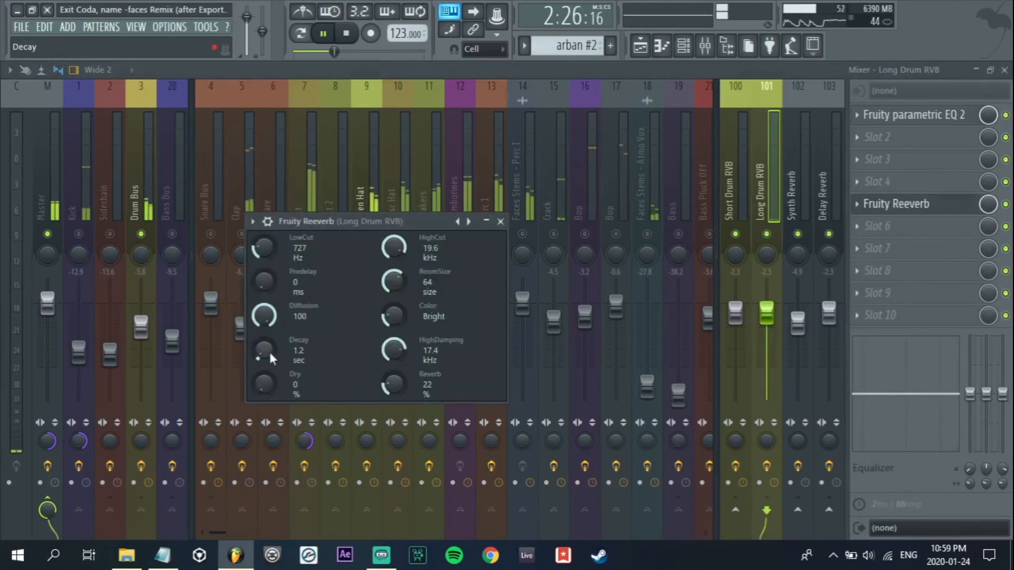
drag(269, 350, 268, 366)
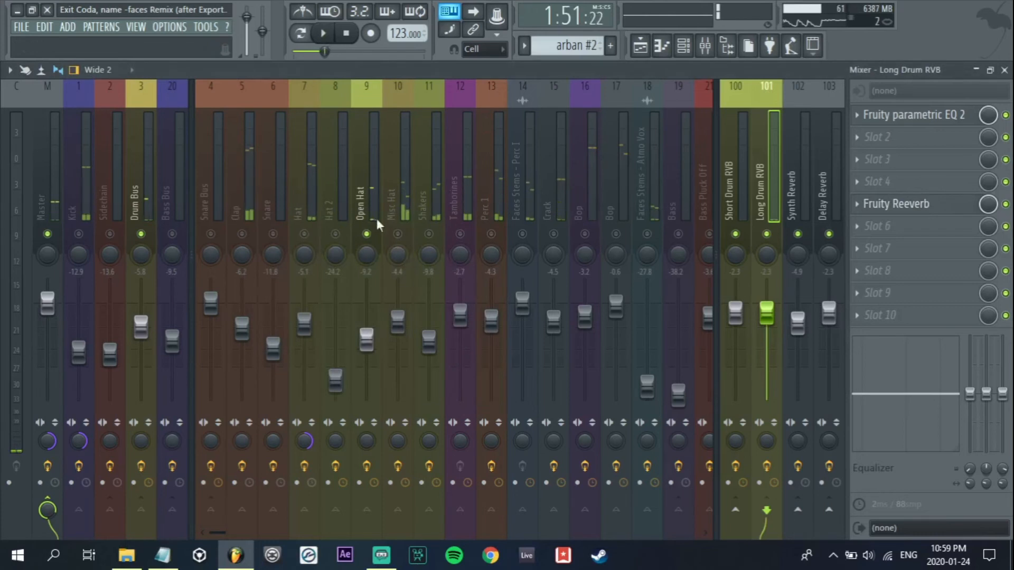
Add a Fruity Limiter after the reverb on Long Drum RVB, and set its compressor's sidechain input to Open Hat
click(368, 194)
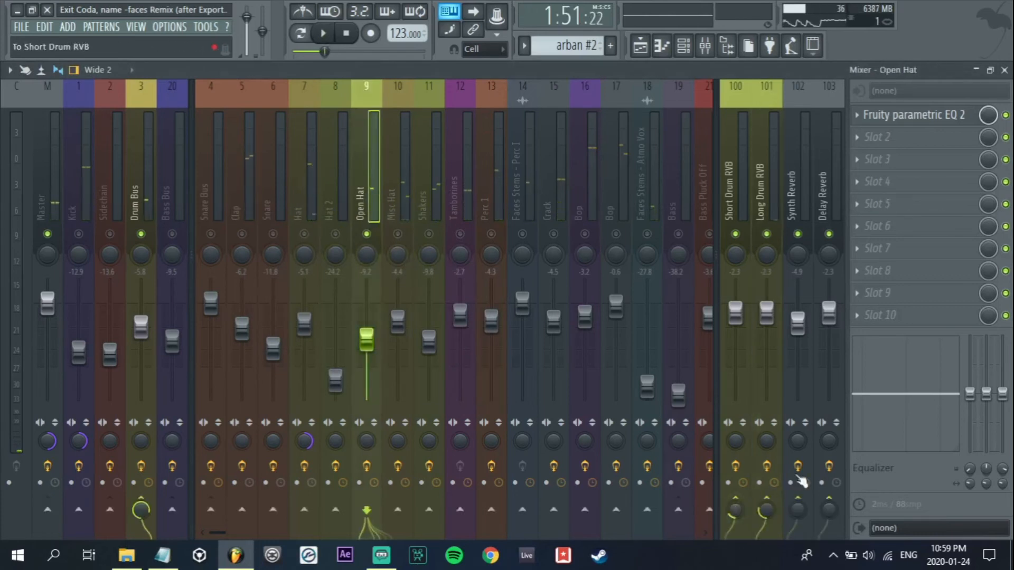
click(765, 177)
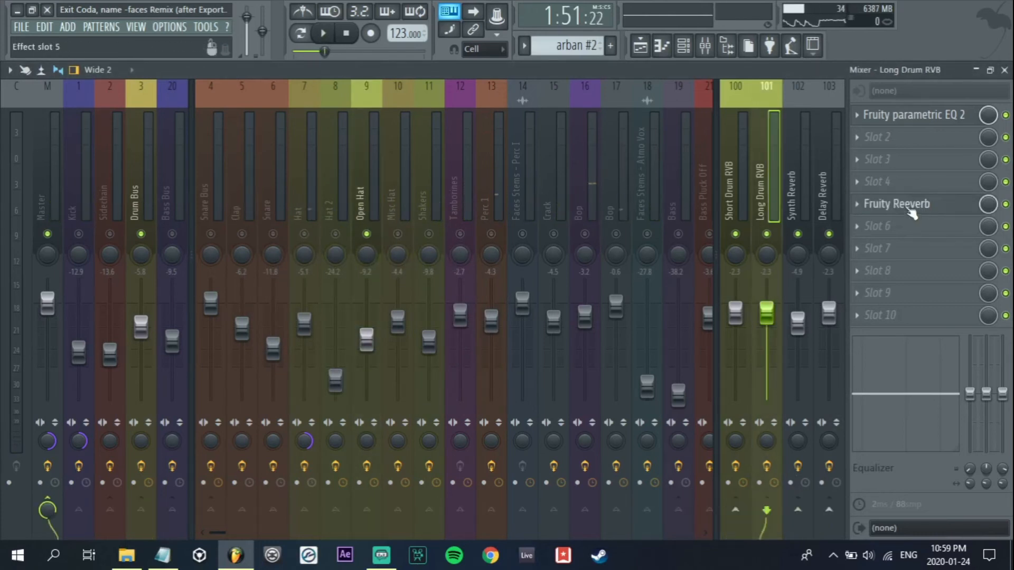
click(901, 238)
click(931, 60)
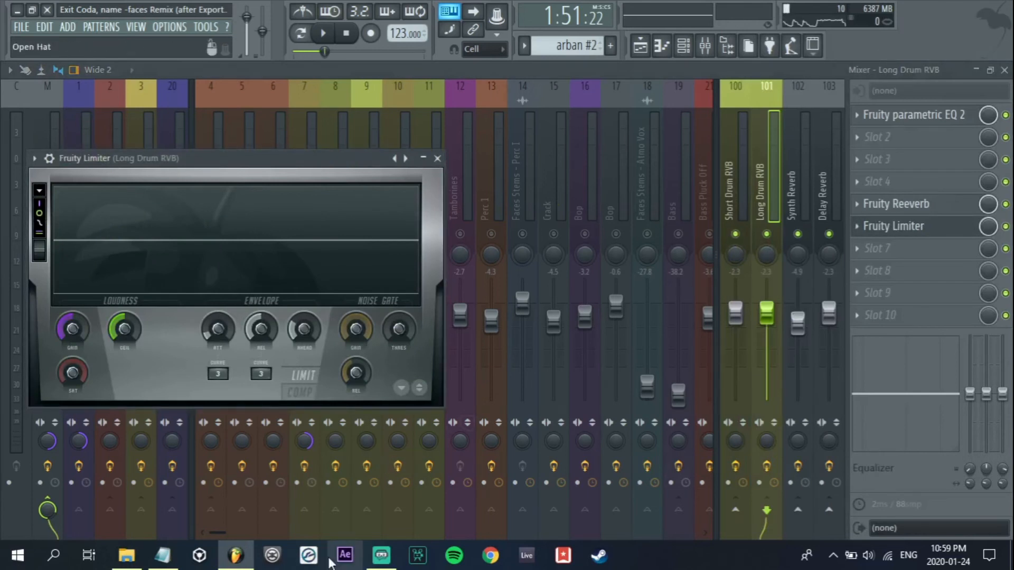
click(317, 391)
click(260, 375)
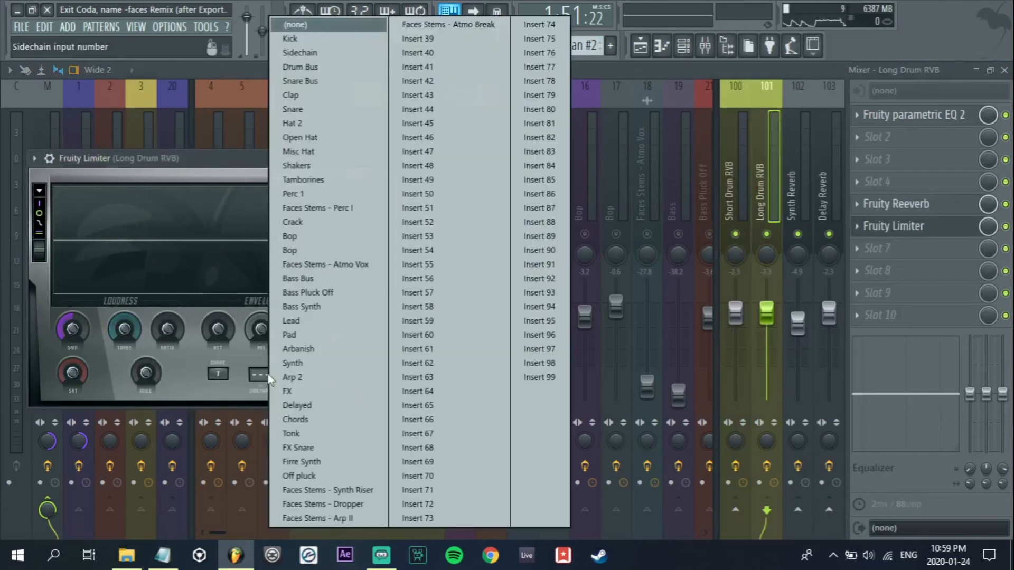
click(311, 137)
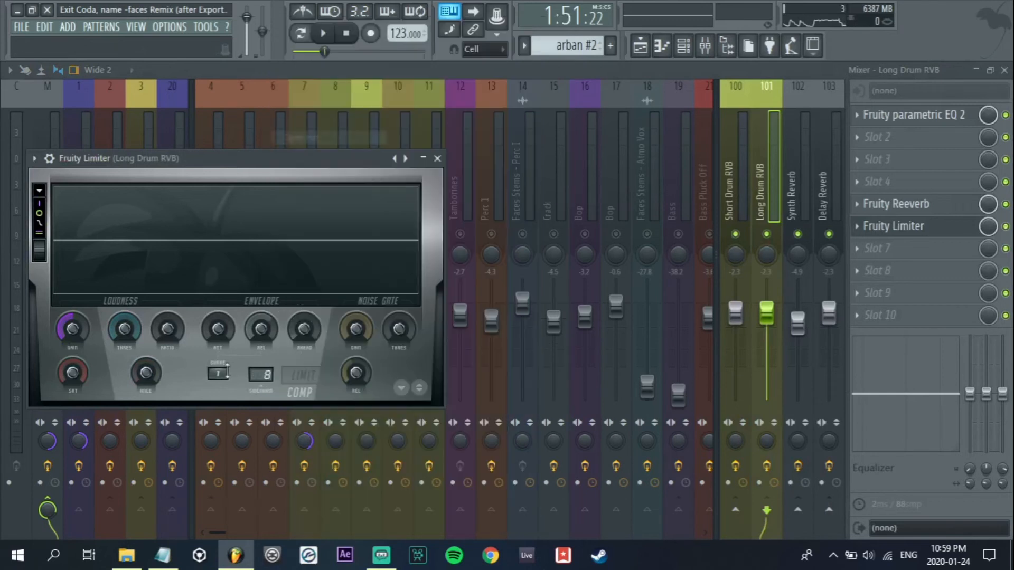
Lower the threshold and raise the ratio of the sidechained compressor on Long Drum RVB while auditioning it
drag(137, 248, 109, 239)
key(space)
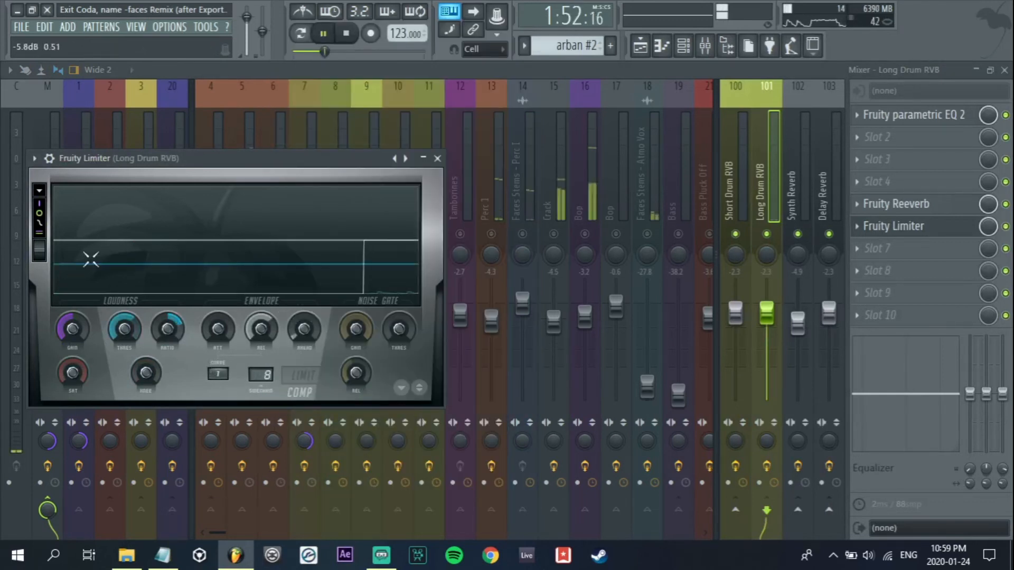
key(space)
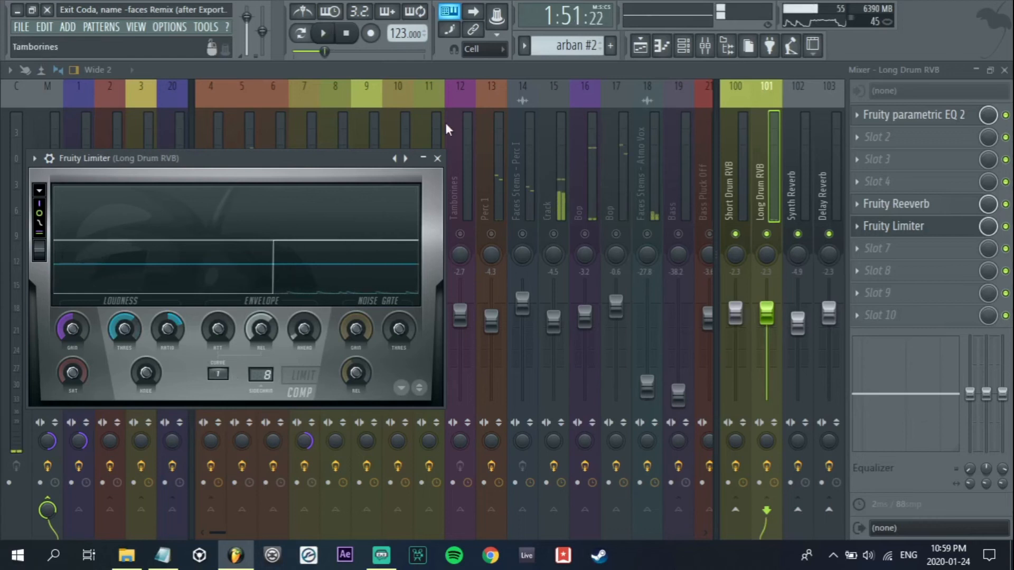
click(327, 176)
Remove the Open Hat's send to Short Drum RVB, raise its send to Long Drum RVB, and audition the balance
click(362, 181)
click(766, 510)
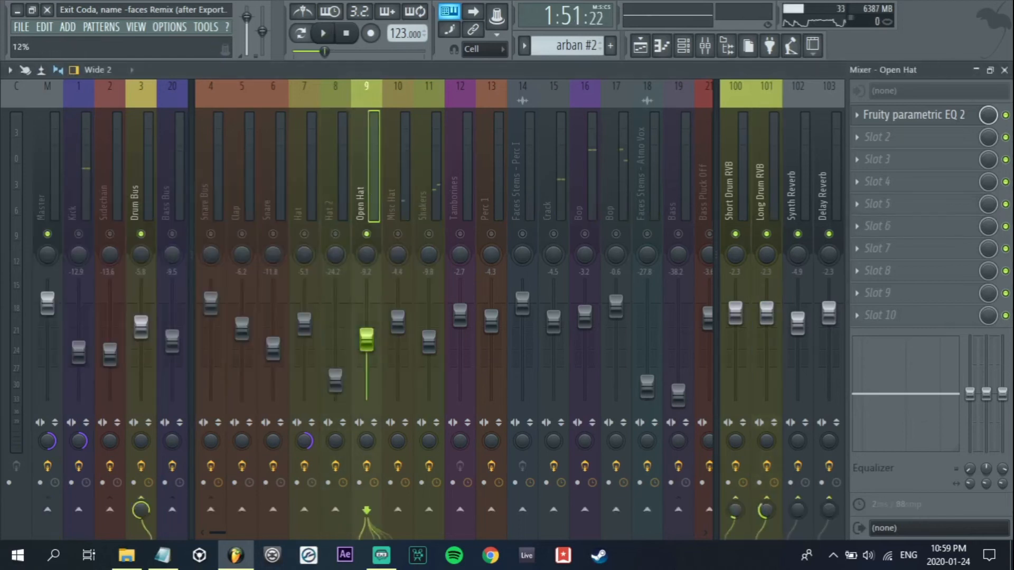
key(space)
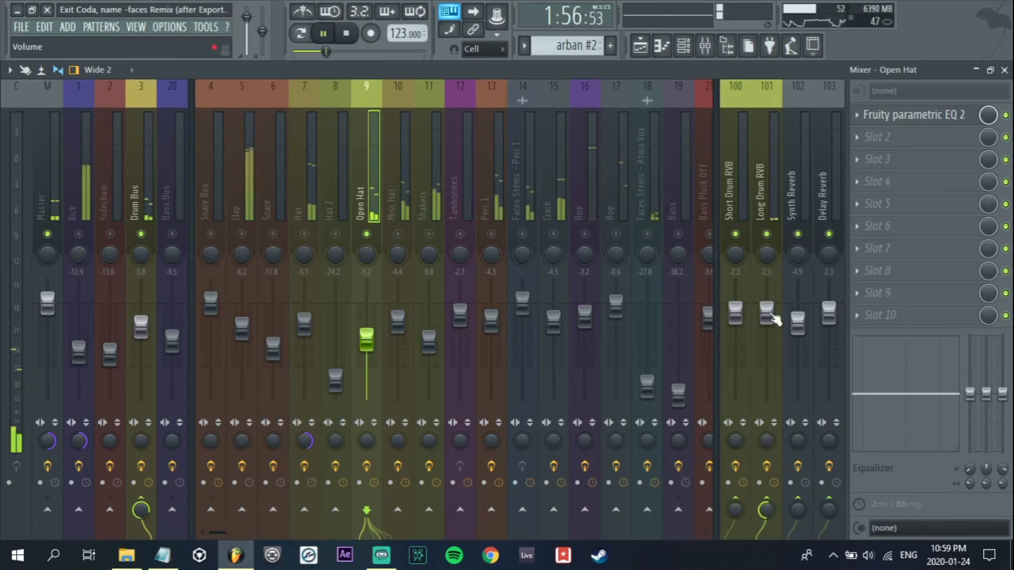
key(space)
Set the high cut of Long Drum RVB's Fruity Reeverb to 19.8 kHz and adjust its reverb level during playback
click(749, 196)
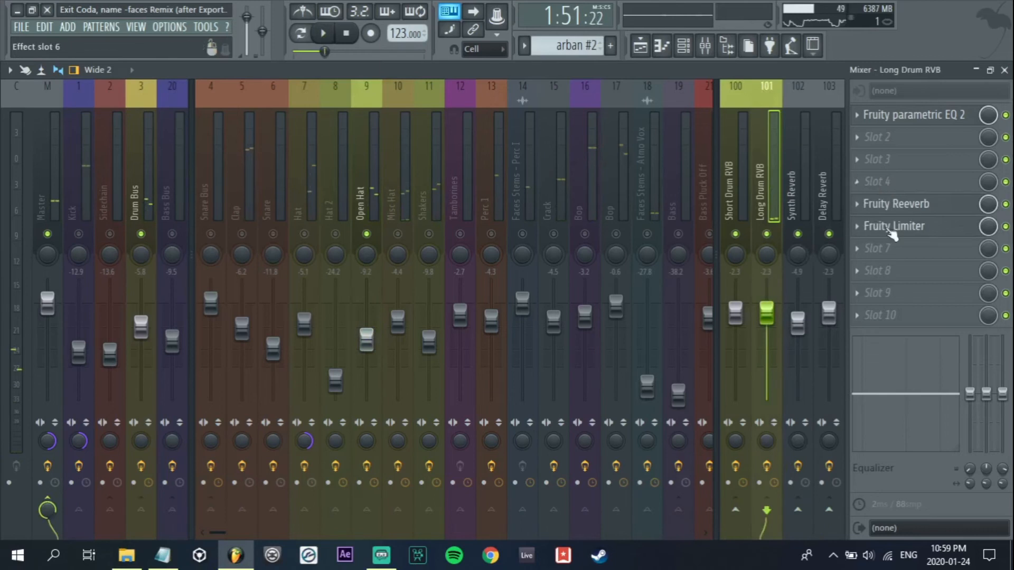
click(896, 204)
scroll(417, 388, up, 5)
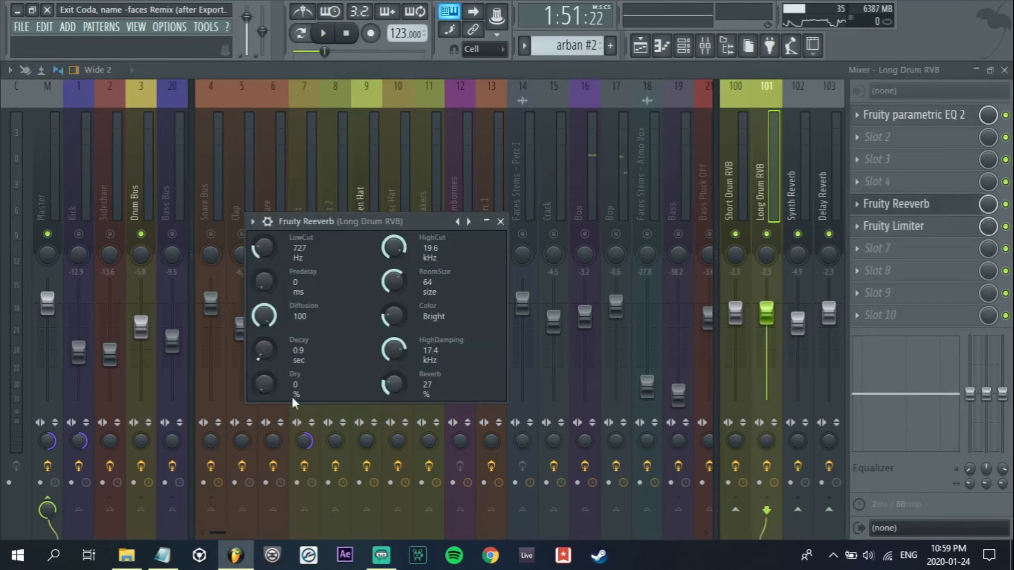
key(space)
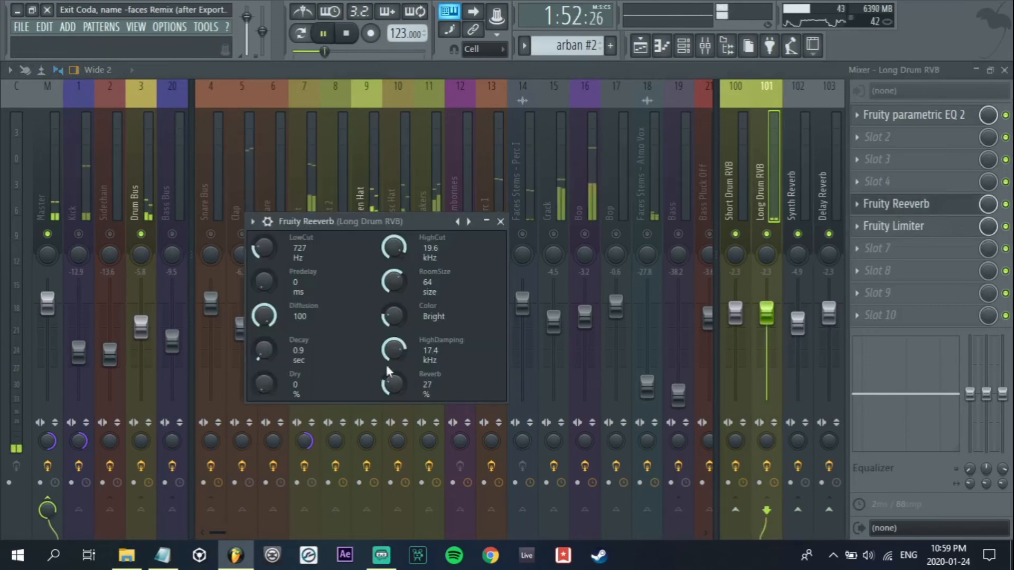
scroll(405, 254, up, 3)
scroll(399, 257, down, 3)
scroll(394, 383, up, 1)
click(500, 222)
key(space)
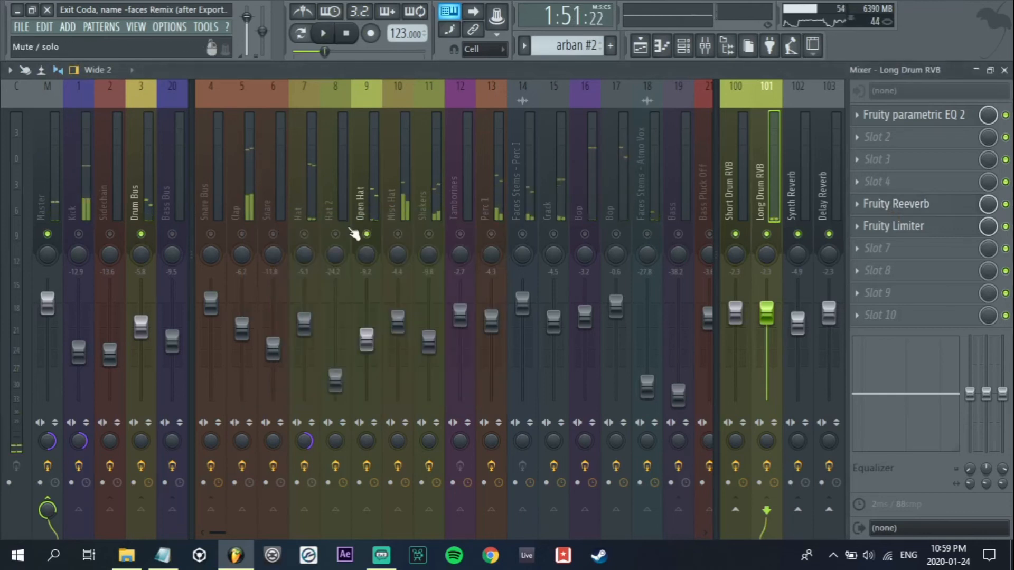
Raise the Open Hat channel's volume to -8.4 dB during playback
key(space)
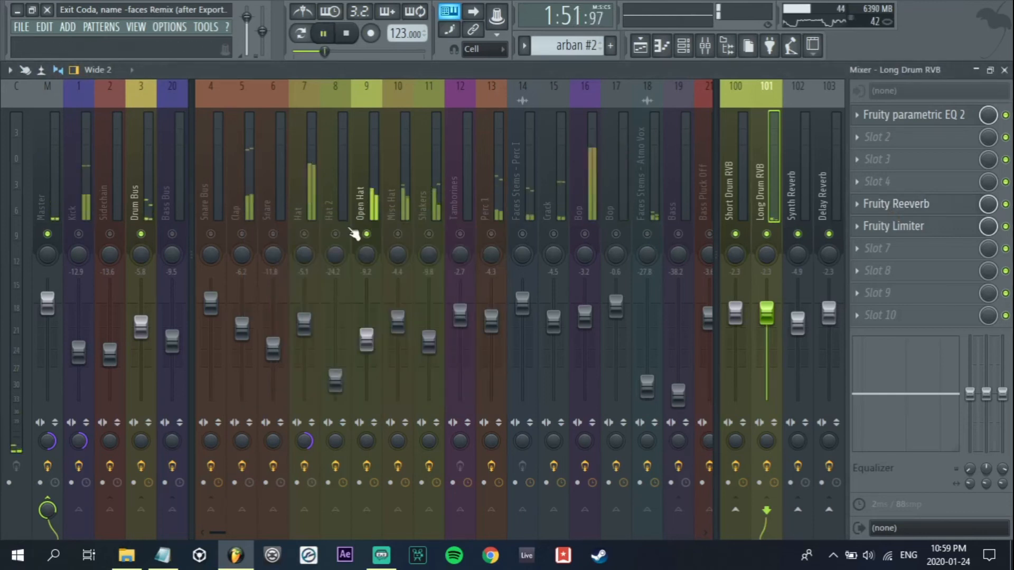
scroll(365, 339, up, 2)
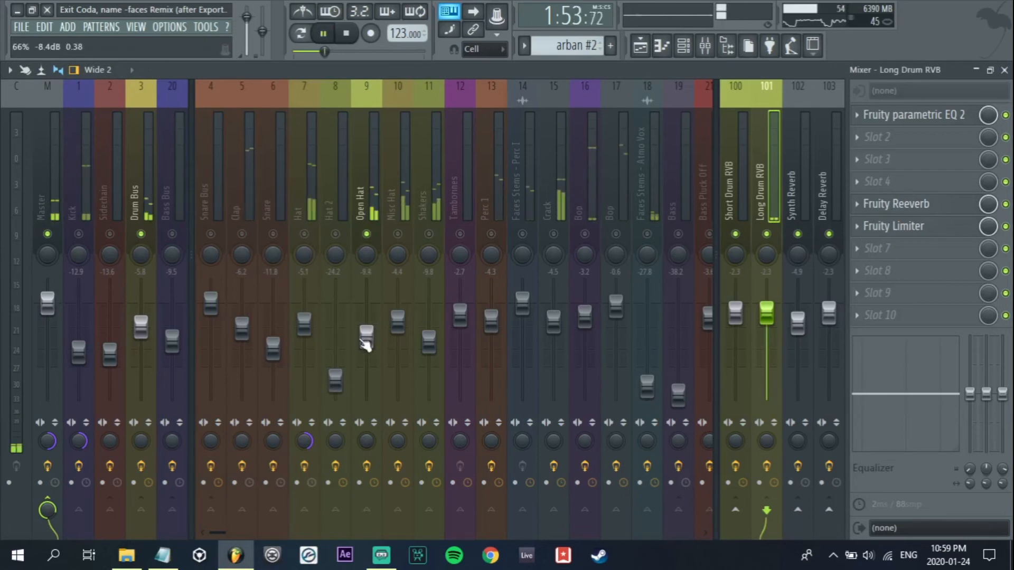
key(space)
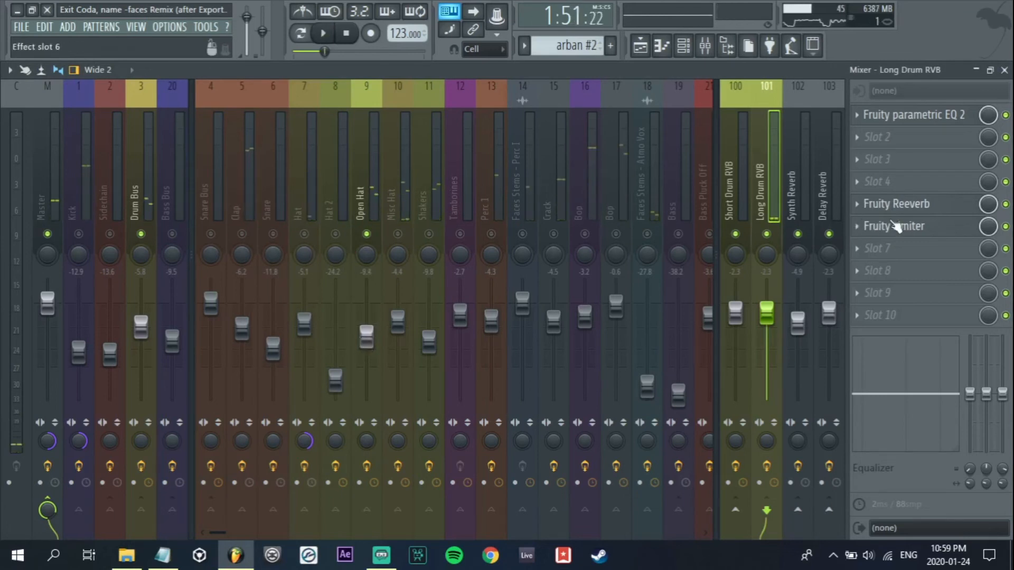
Lower the Fruity Limiter's compressor threshold on Long Drum RVB, and set the Fruity Reeverb's reverb level to 34%
click(896, 226)
drag(237, 156, 326, 158)
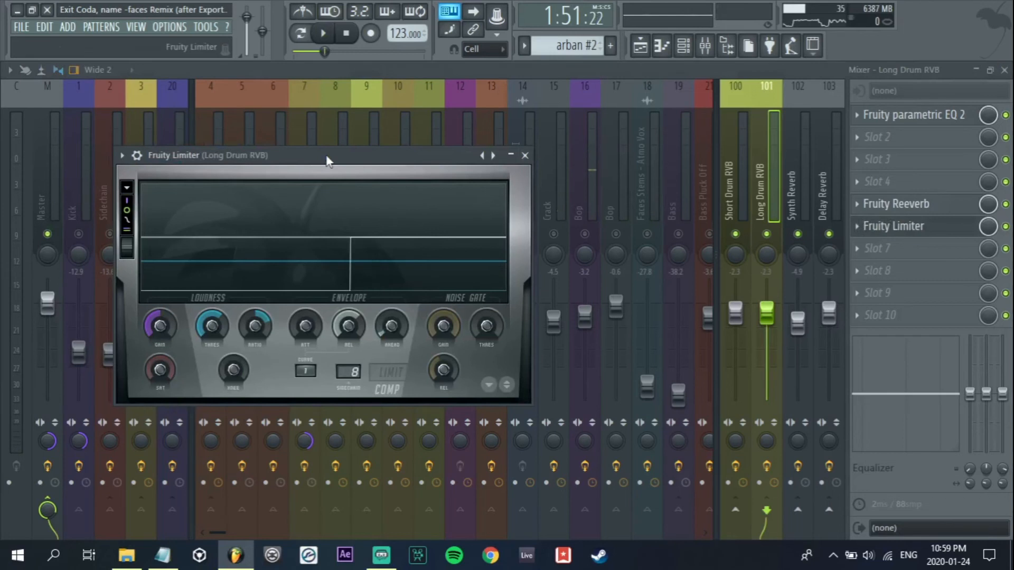
key(space)
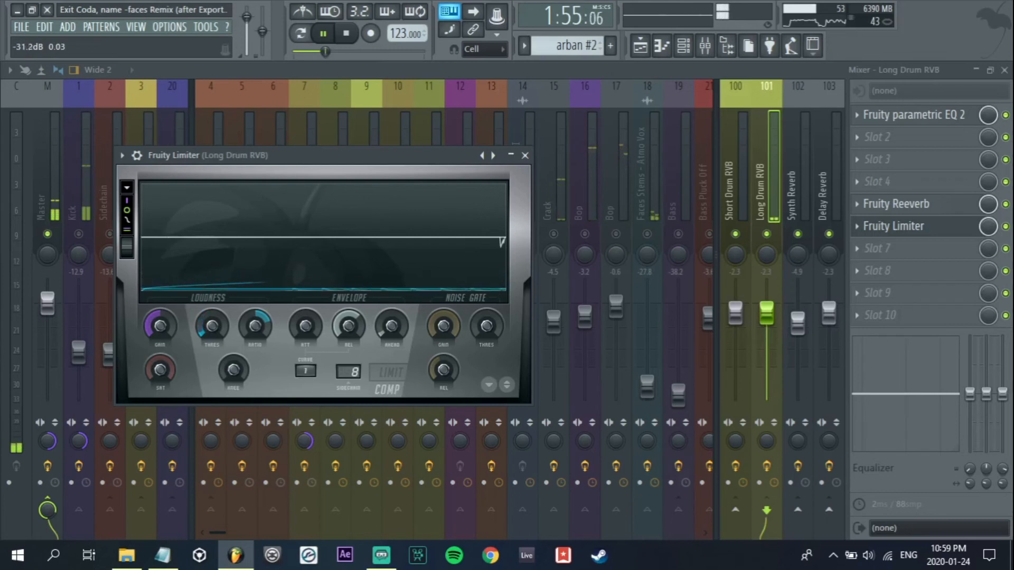
key(space)
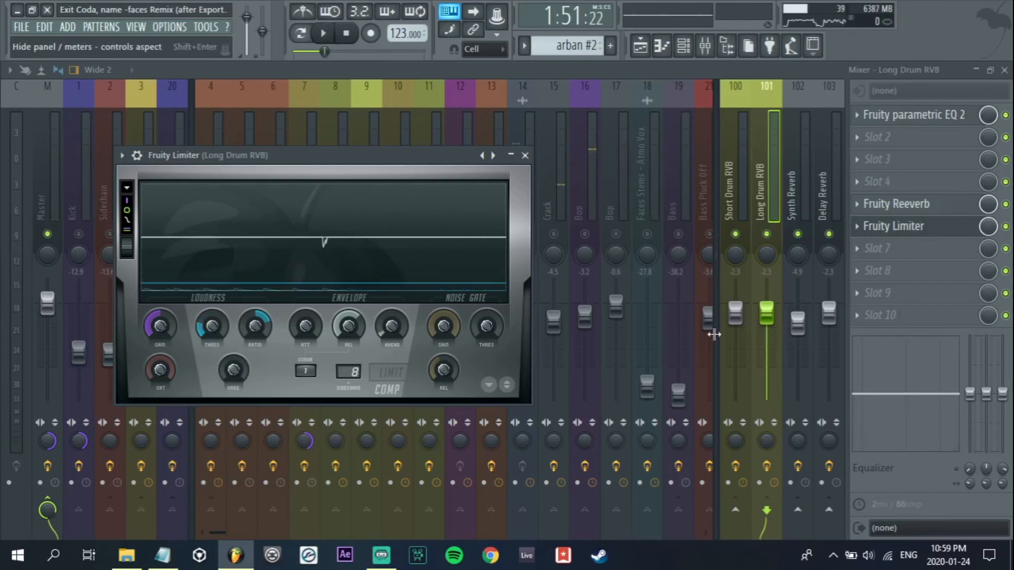
click(896, 204)
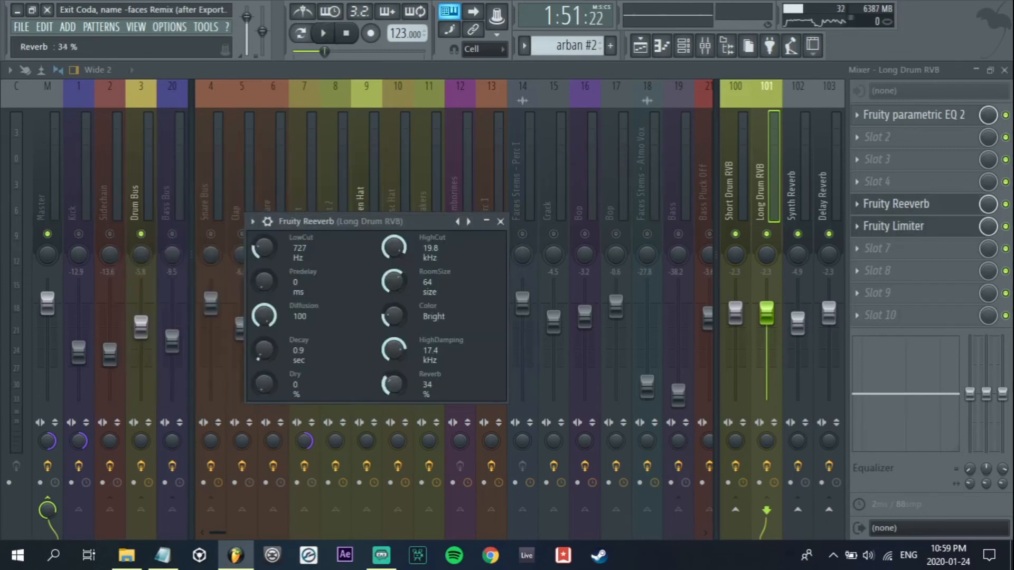
key(space)
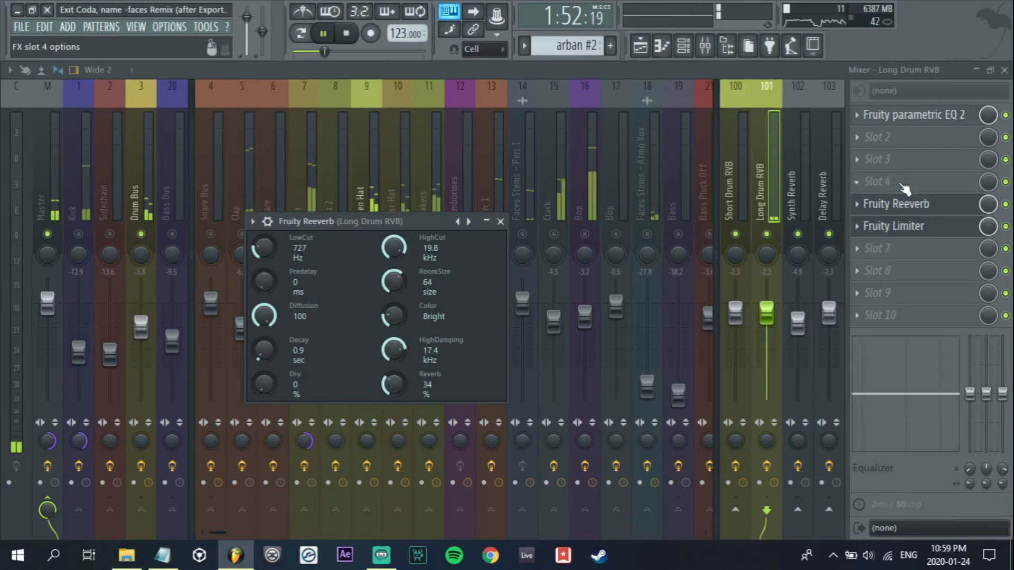
Lower the Fruity Limiter's compressor threshold further during playback so the Open Hat ducks the long reverb, and close the plugin
click(896, 226)
key(space)
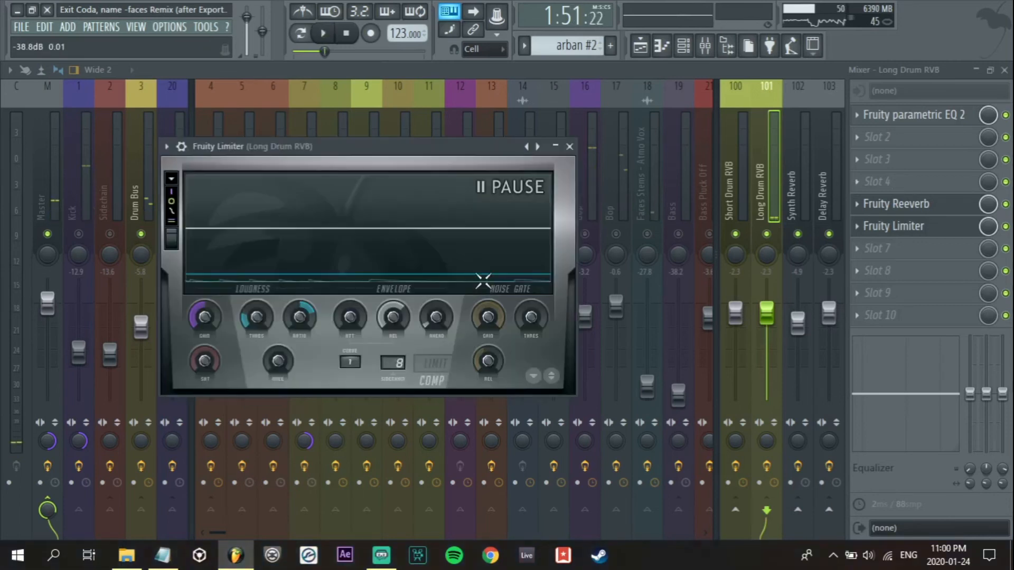
key(space)
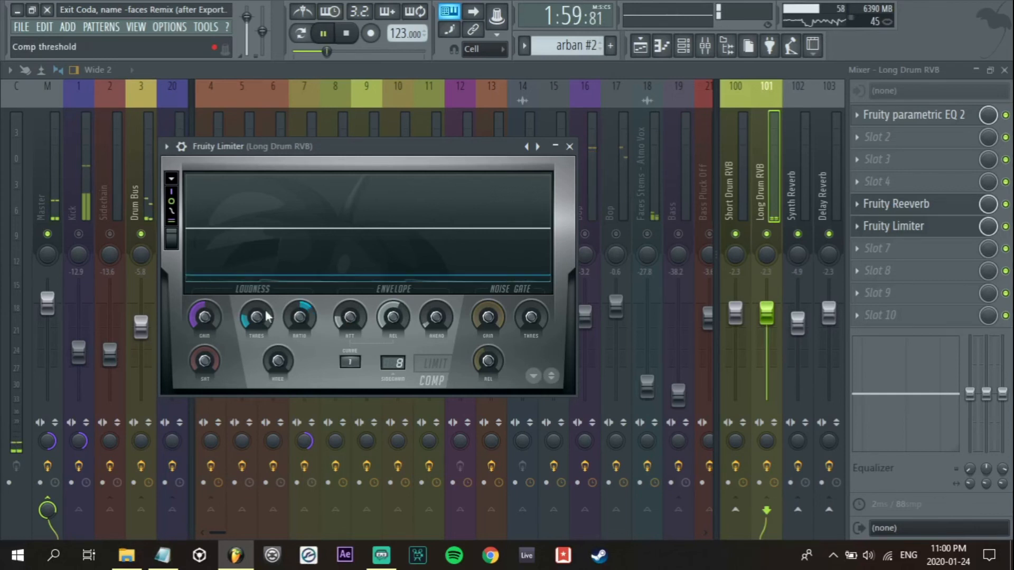
drag(266, 317, 267, 320)
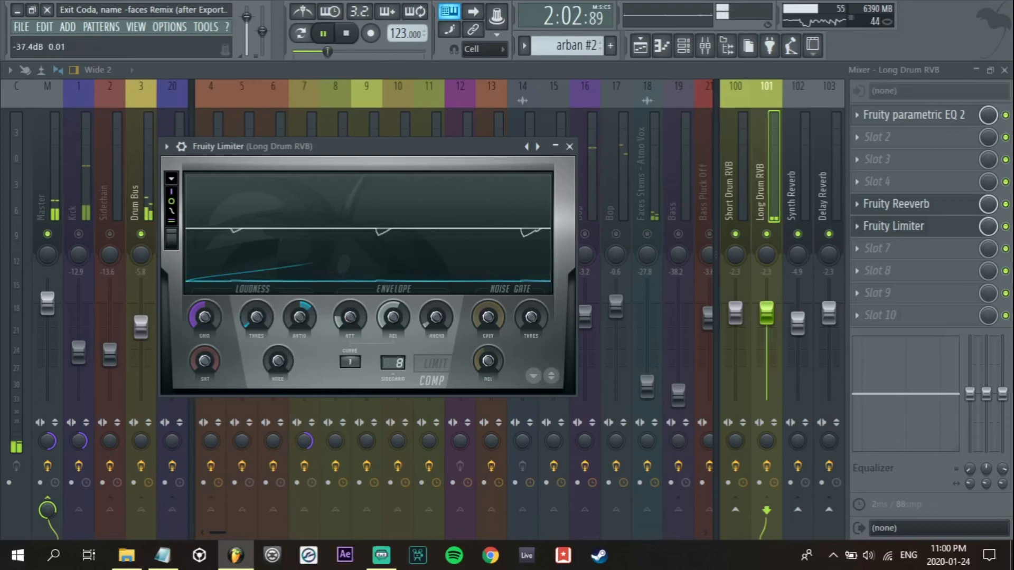
drag(267, 320, 560, 272)
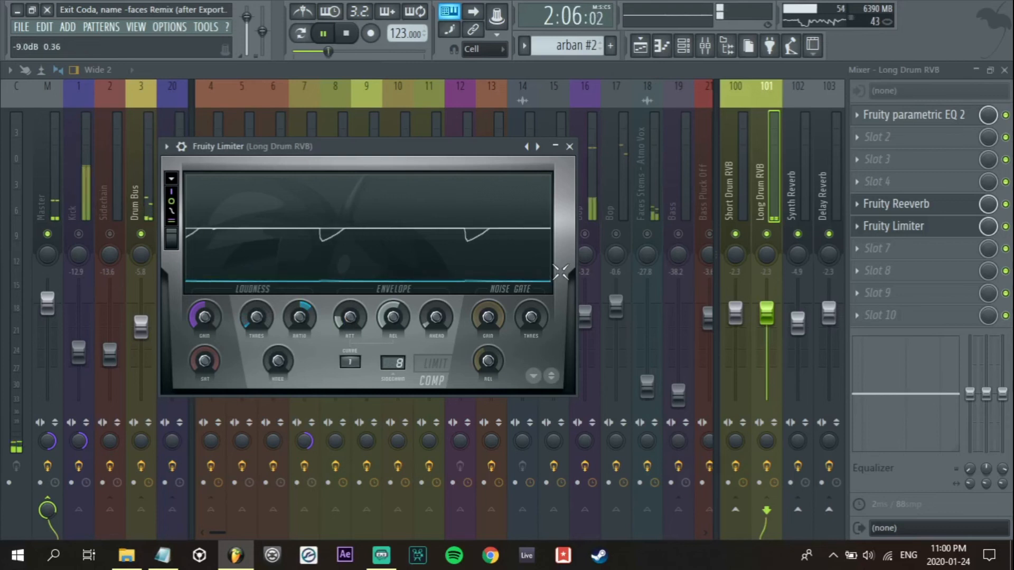
key(space)
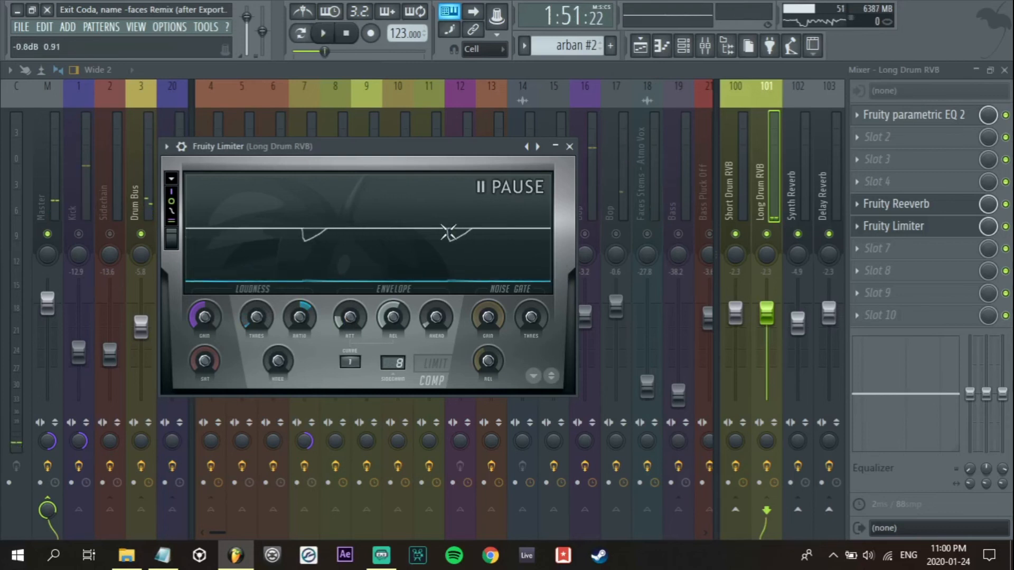
drag(448, 232, 474, 244)
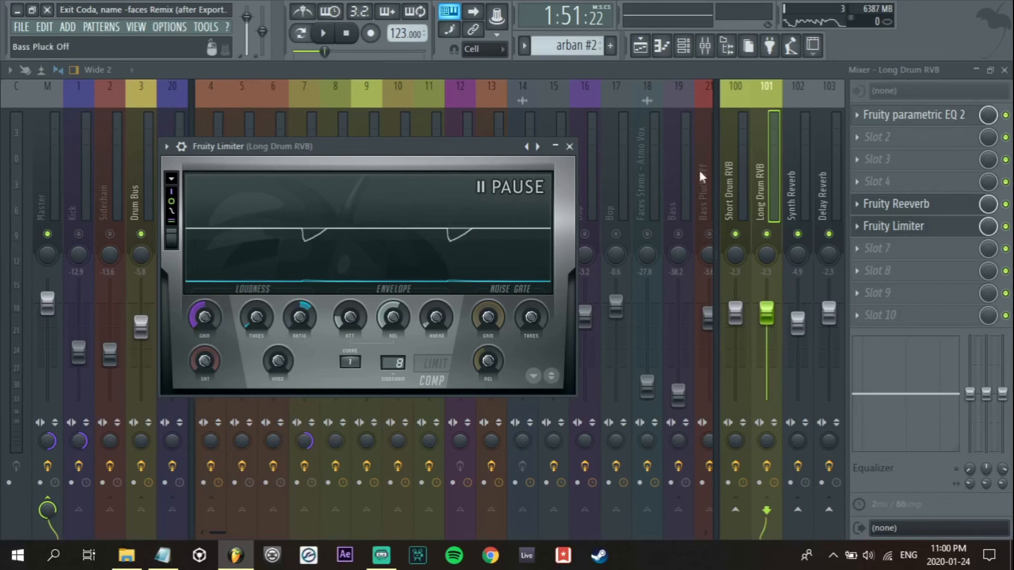
click(570, 146)
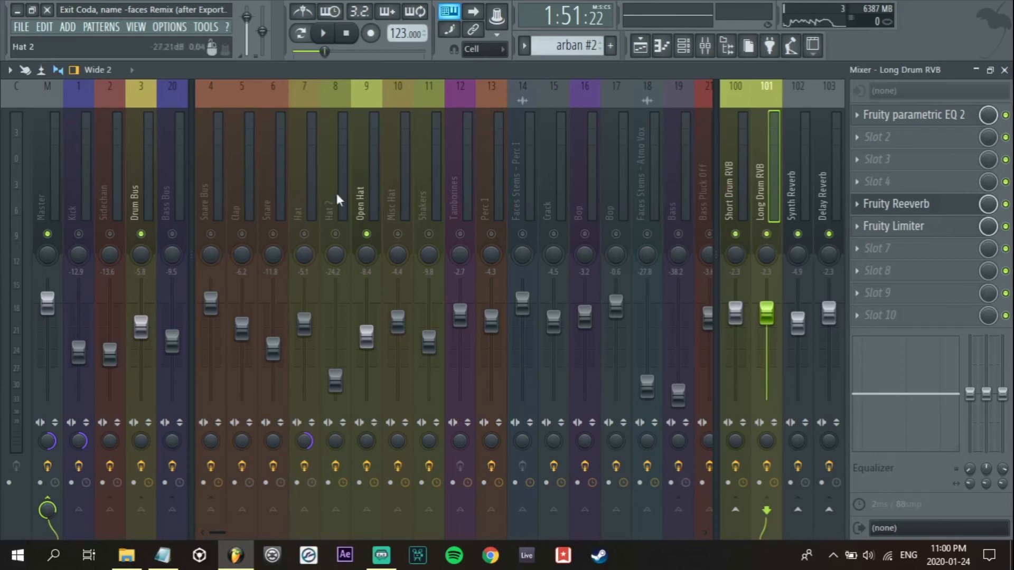
Review the Open Hat channel's sends alongside the effect chain on Long Drum RVB
click(364, 209)
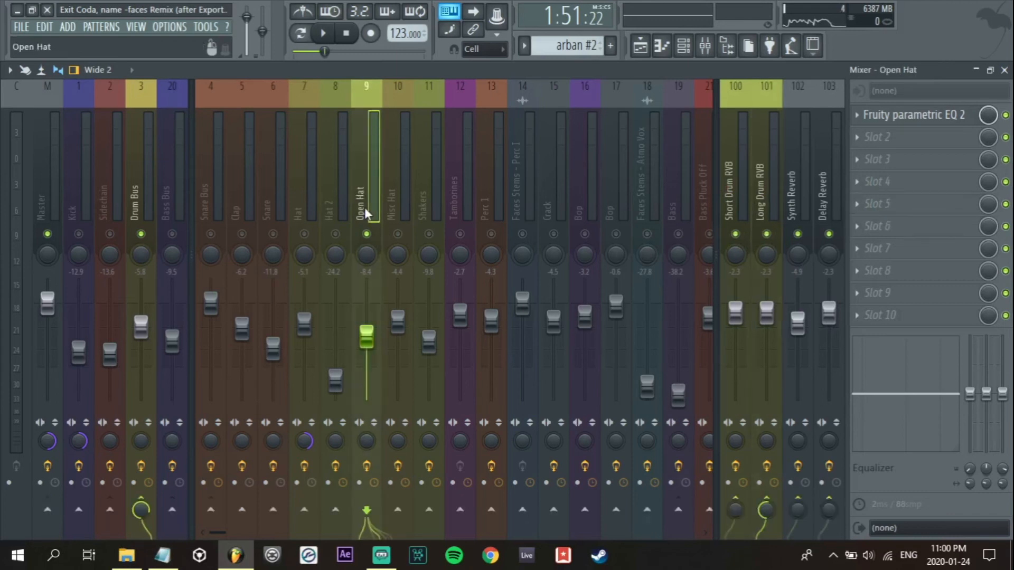
click(770, 187)
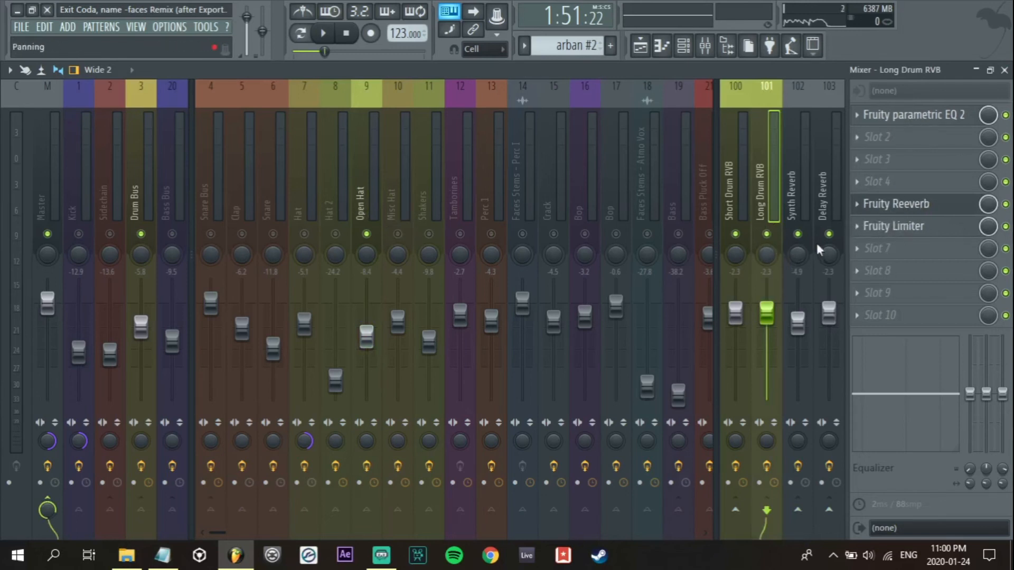
click(356, 182)
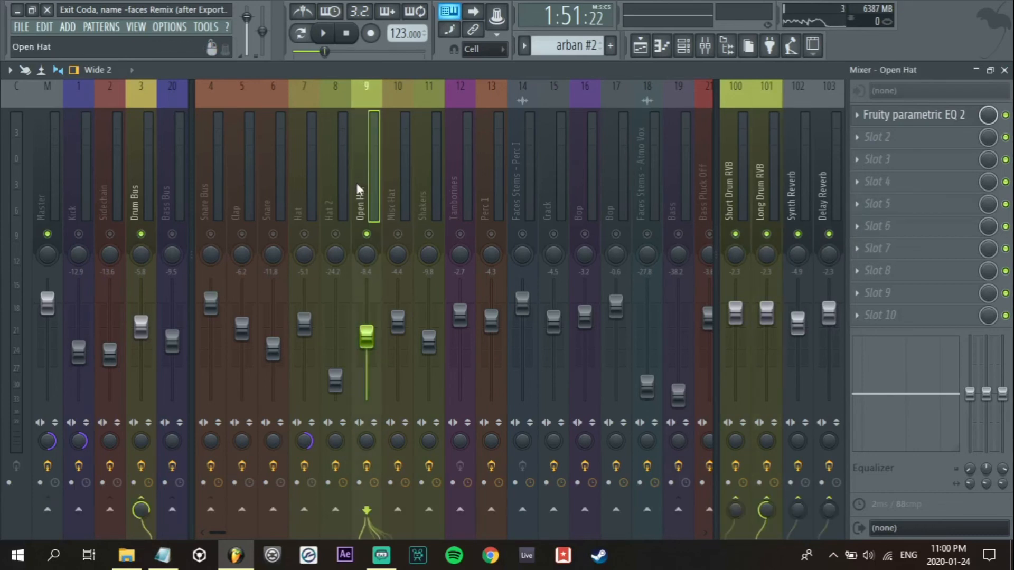
click(807, 208)
click(775, 200)
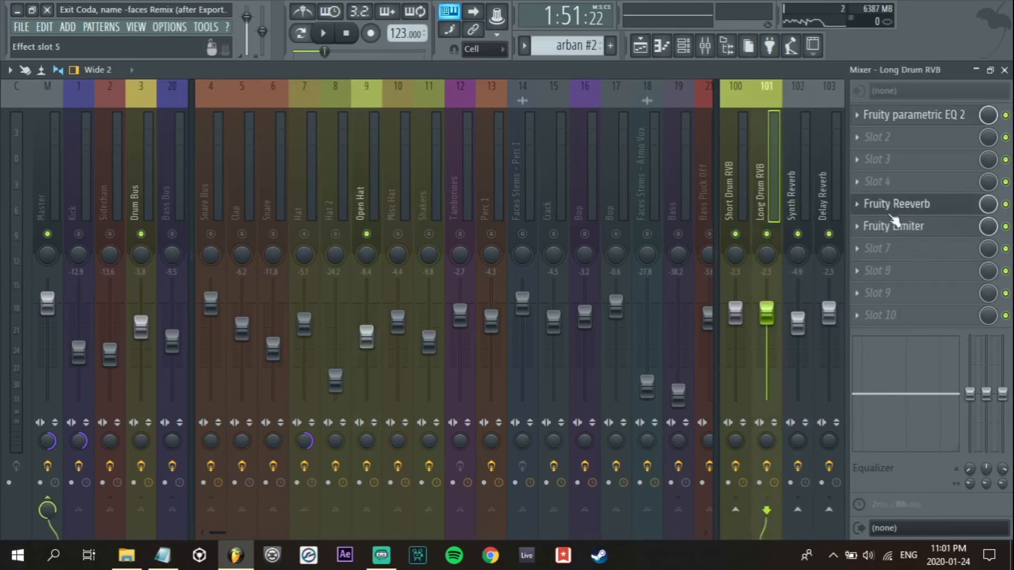
Unsolo the Open Hat channel and audition the full mix
ctrl+click(368, 234)
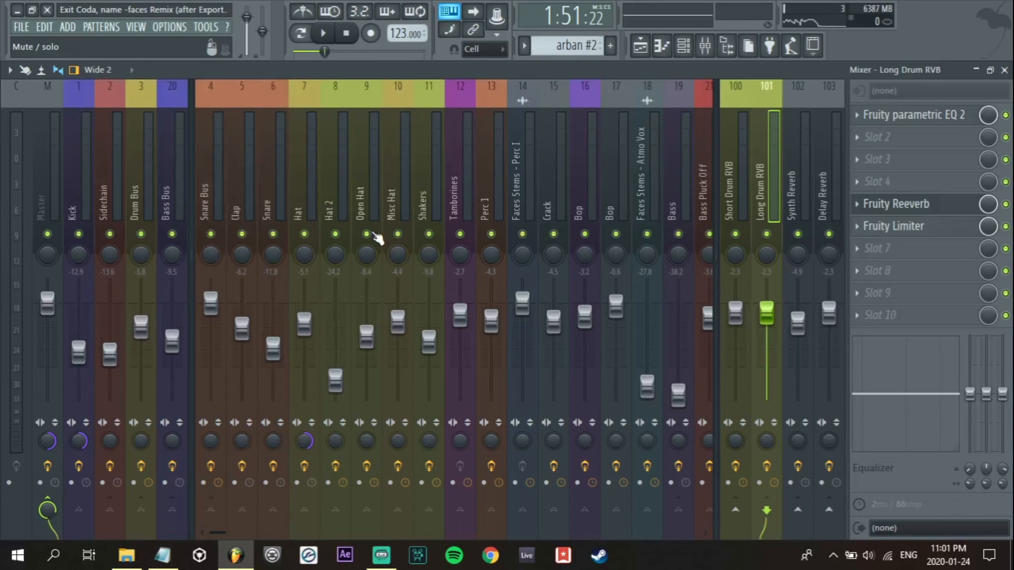
key(space)
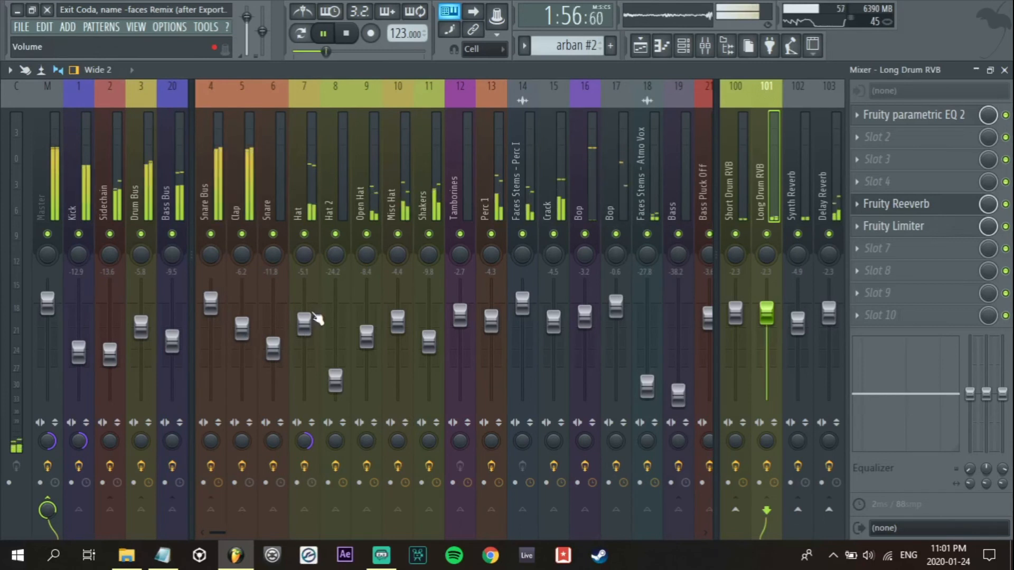
key(space)
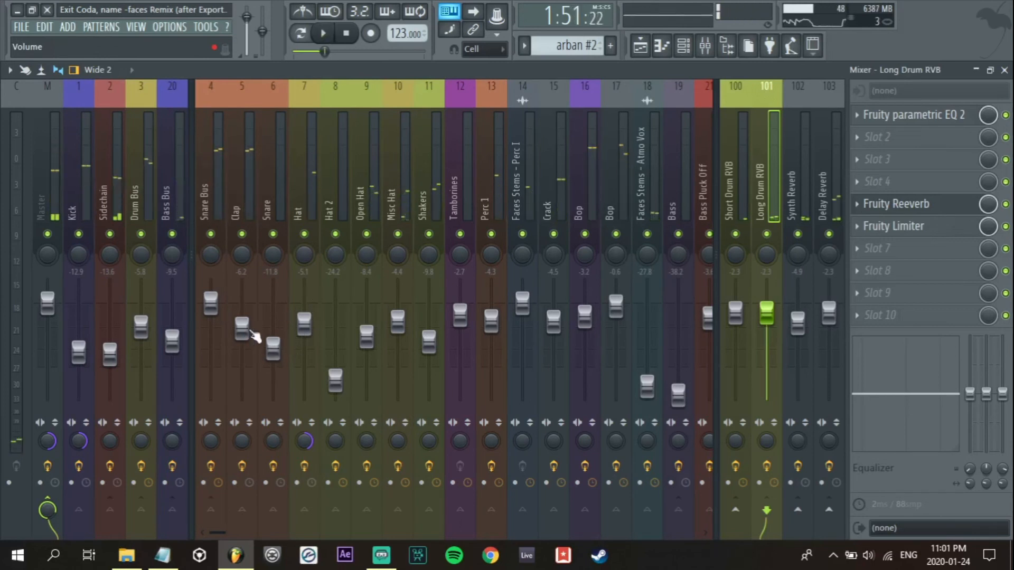
Lower the Clap fader to -7.0 dB, raise the Drum Bus to -5.5 dB and play the mix
click(242, 328)
drag(242, 328, 242, 331)
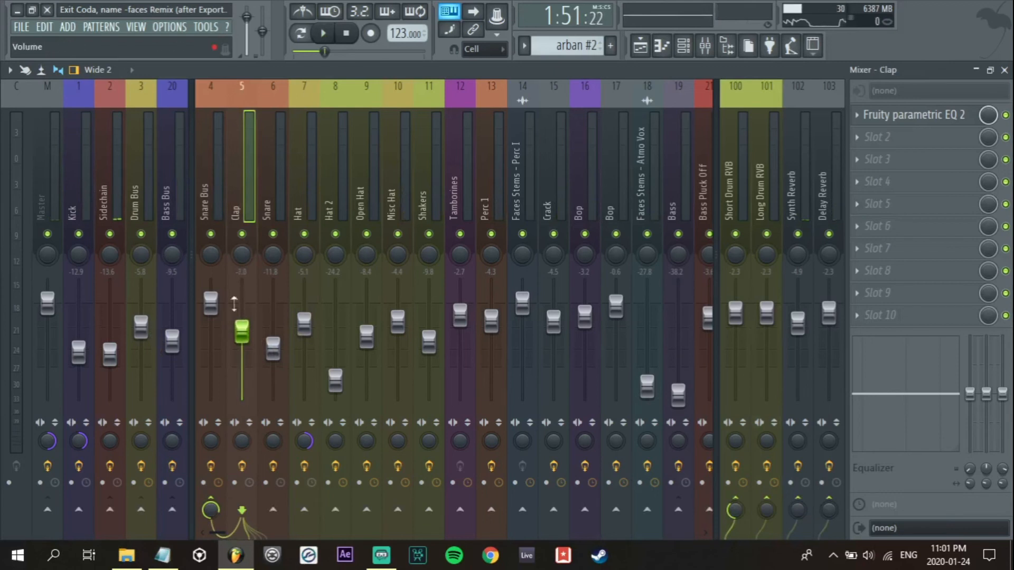
click(141, 327)
key(space)
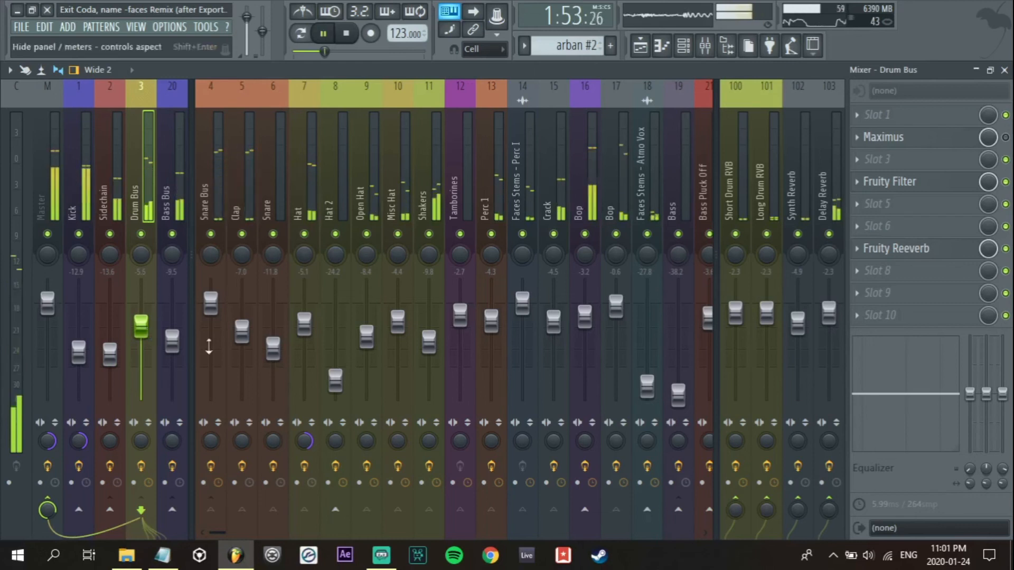
Raise the Bass Bus to -8.6 dB and the Bass Synth to -5.0 dB, checking the balance in playback
drag(218, 533, 237, 534)
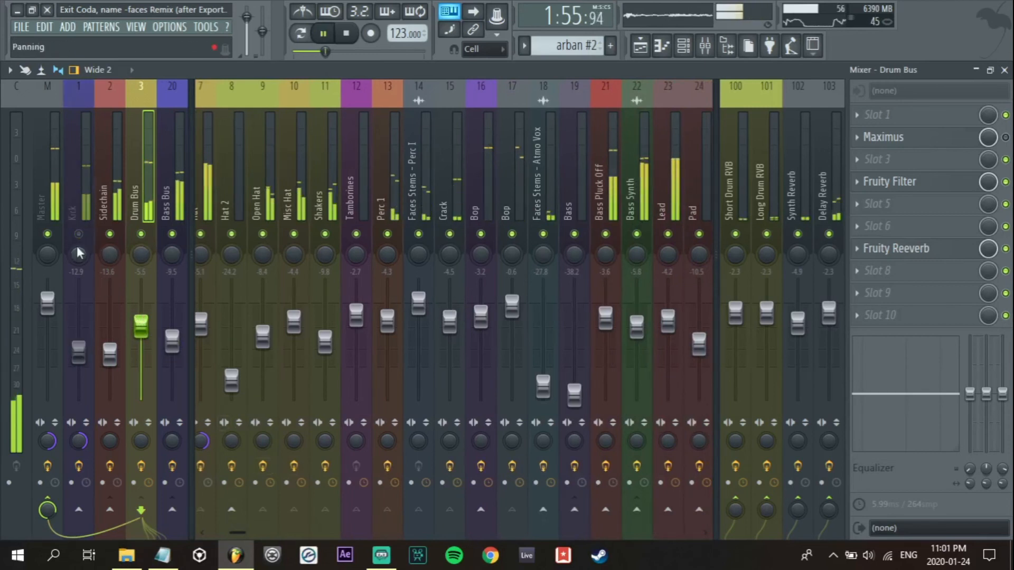
key(space)
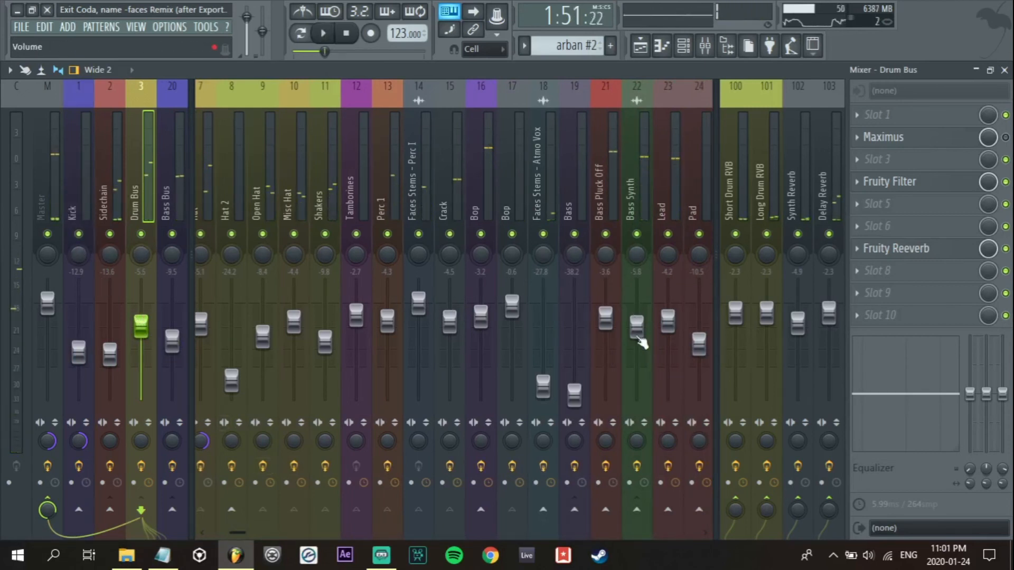
scroll(637, 335, up, 1)
scroll(169, 348, up, 1)
key(space)
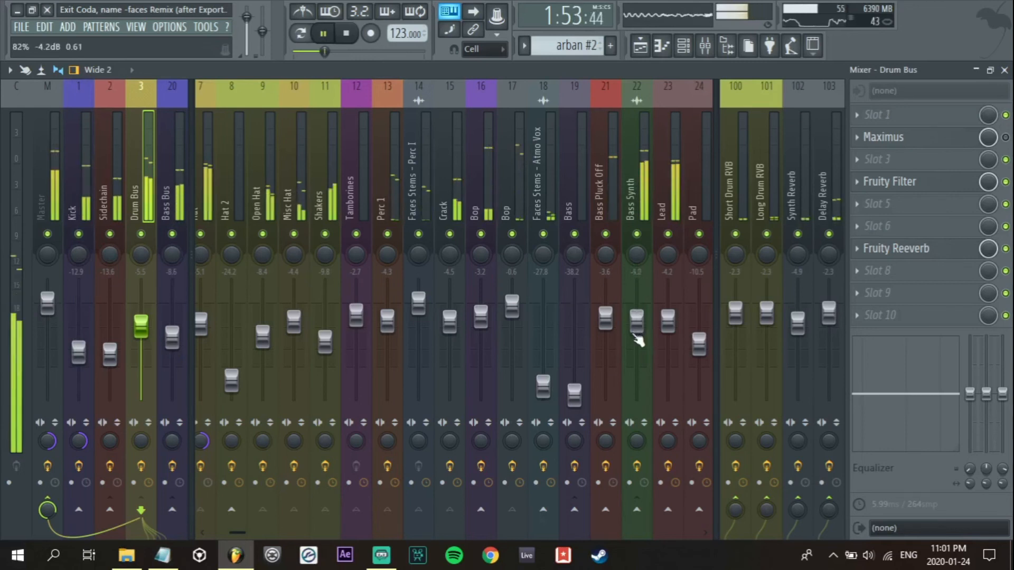
key(space)
drag(641, 312, 641, 315)
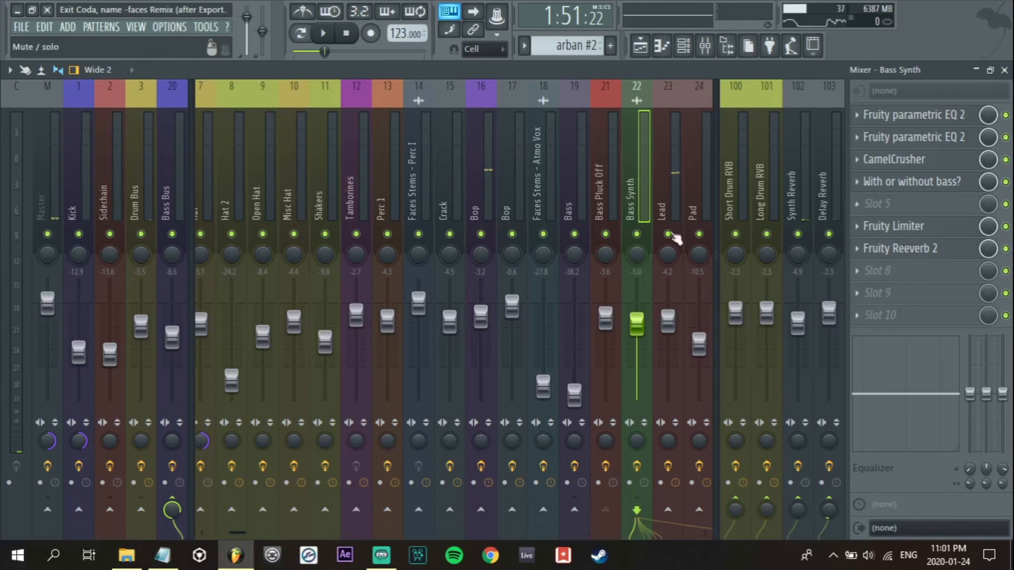
key(space)
key(space)
Solo the Misc Hat channel during playback and review its Fruity Reeverb 2 and Fruity delay 2 settings
click(327, 225)
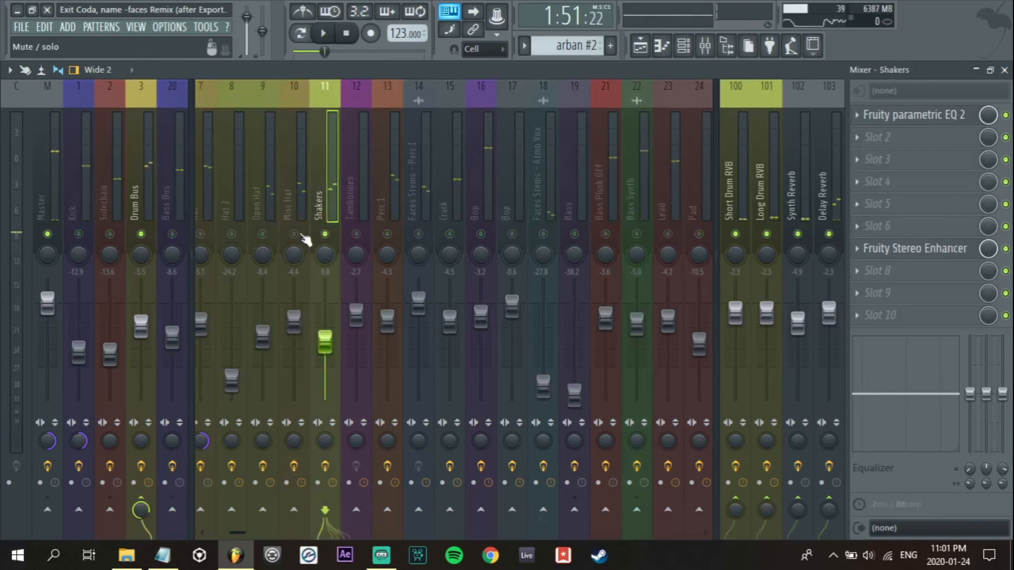
click(287, 200)
key(space)
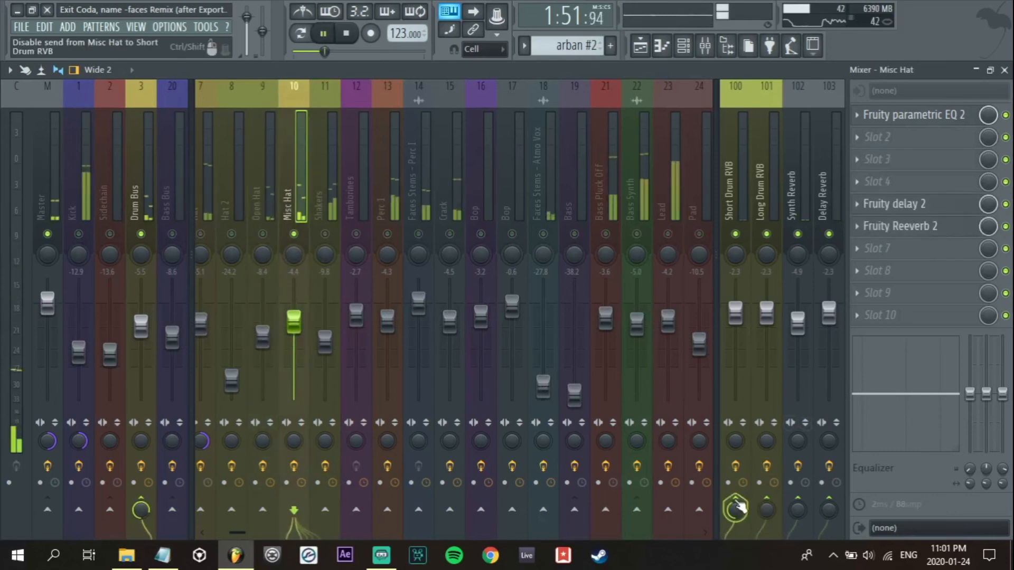
click(900, 226)
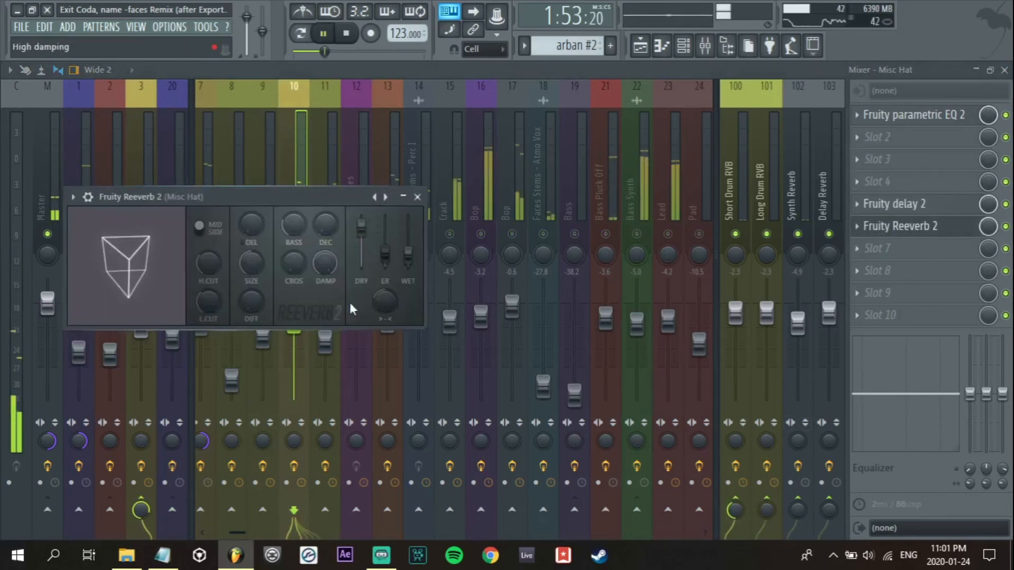
click(899, 207)
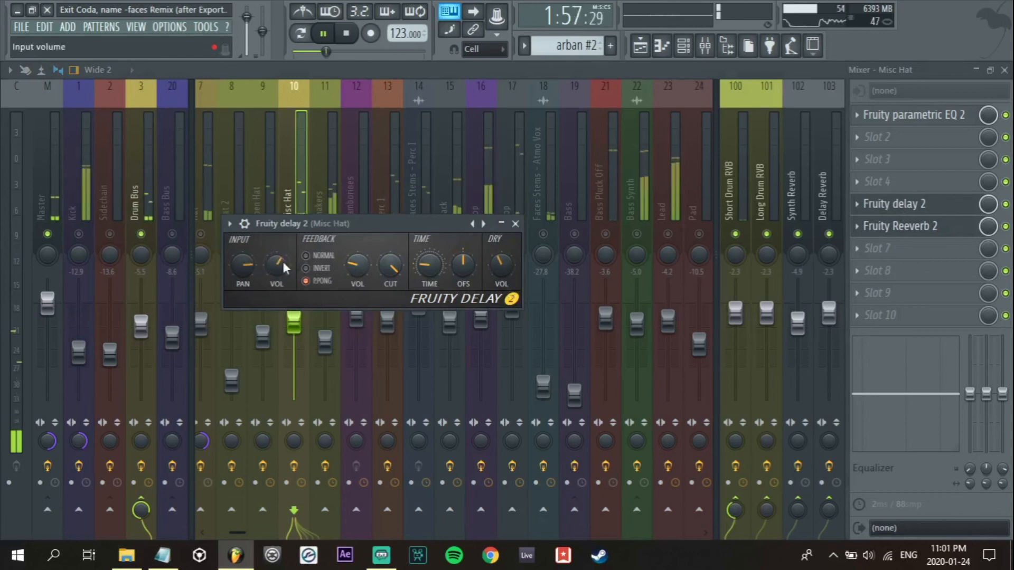
key(Escape)
Solo the Shakers channel and raise its send to Short Drum RVB
right_click(325, 234)
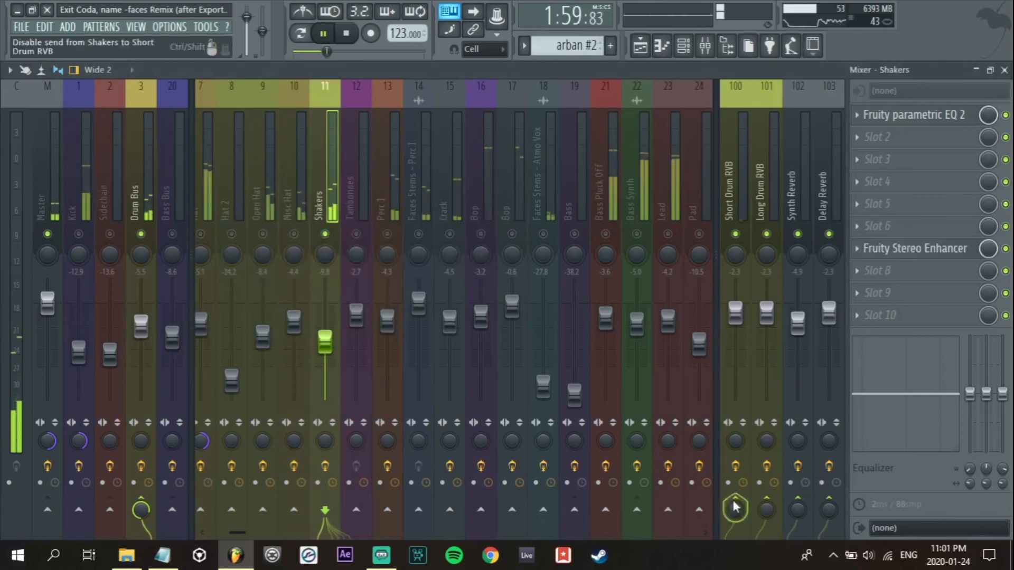
drag(734, 510, 734, 463)
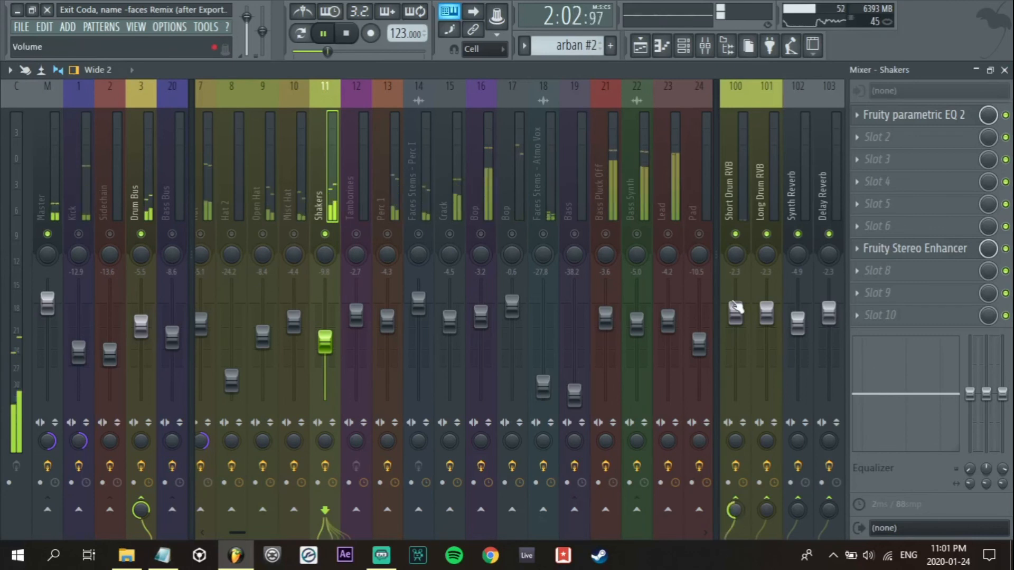
Raise the Short Drum RVB fader to -0.8 dB, set its Fruity Reeverb level to 17%, and replay the soloed Shakers
drag(735, 312, 740, 326)
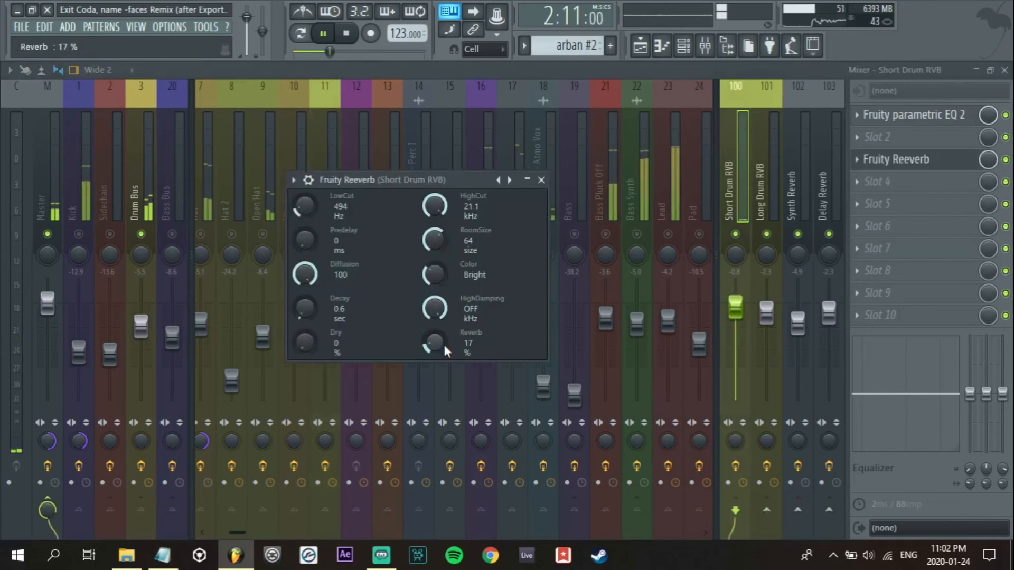
key(Escape)
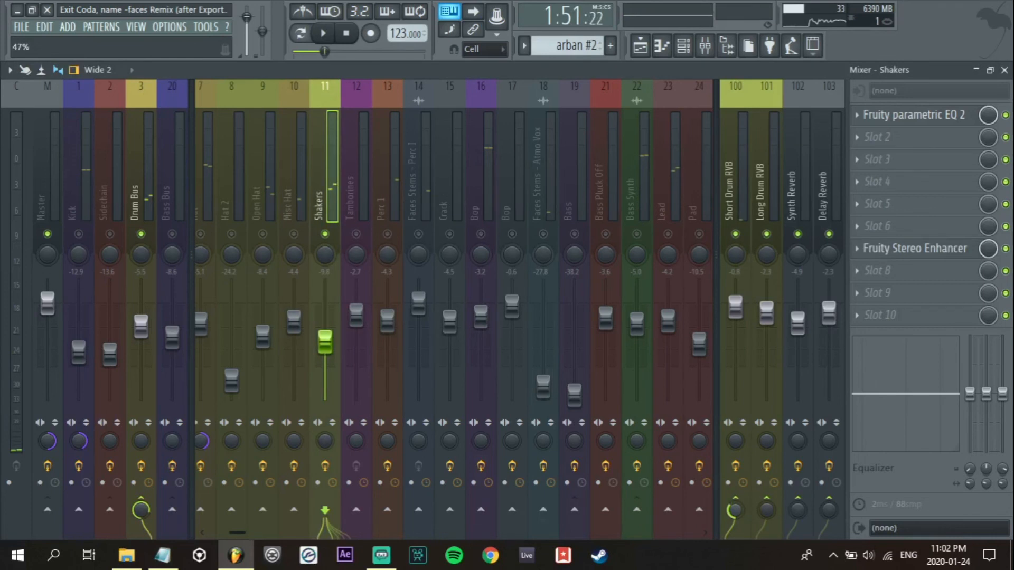
key(space)
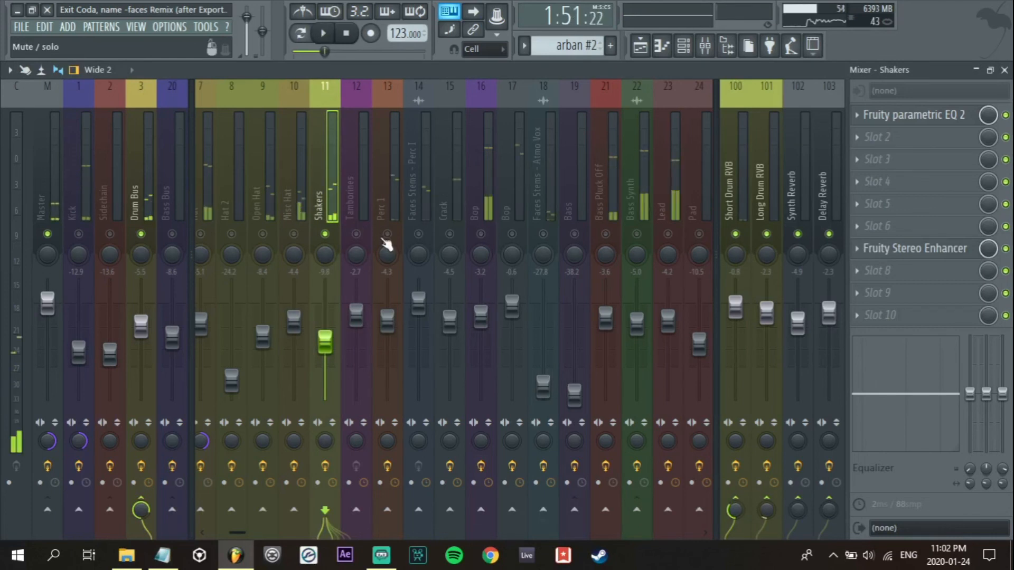
Solo the Tamborines channel, cut its highs with the EQ's high shelf, and raise its send to Short Drum RVB
click(387, 244)
key(space)
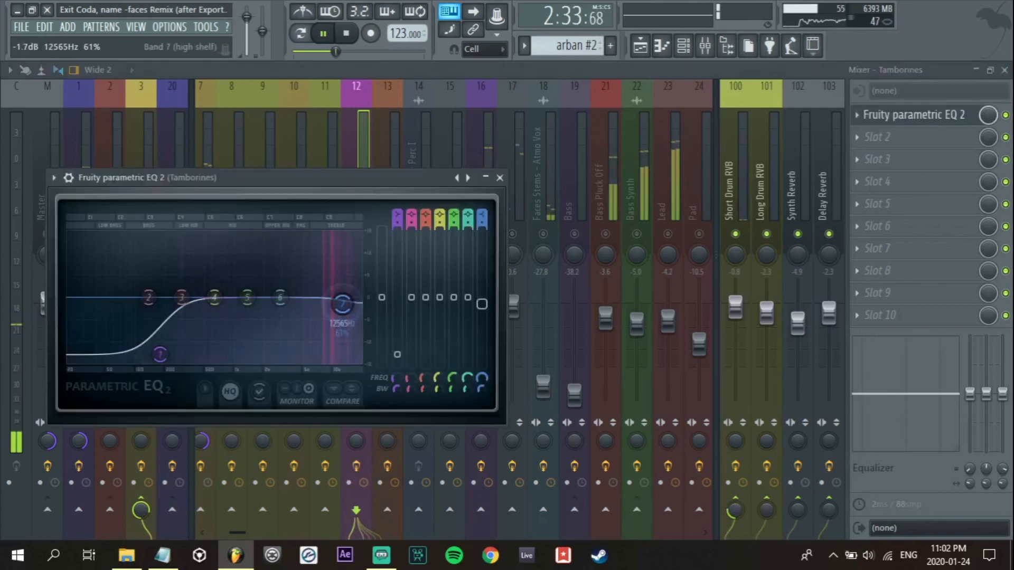
drag(343, 304, 345, 307)
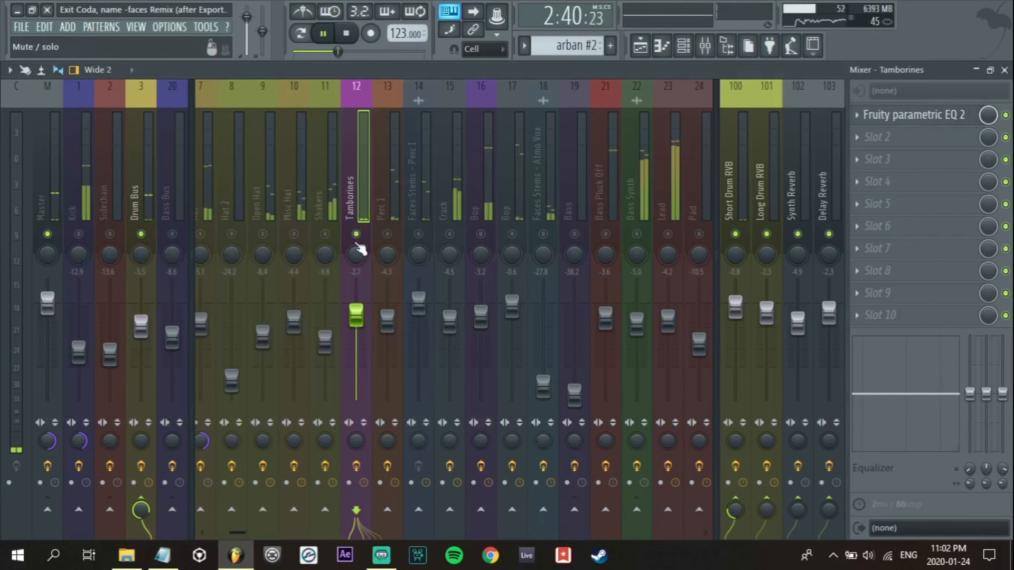
drag(735, 510, 735, 506)
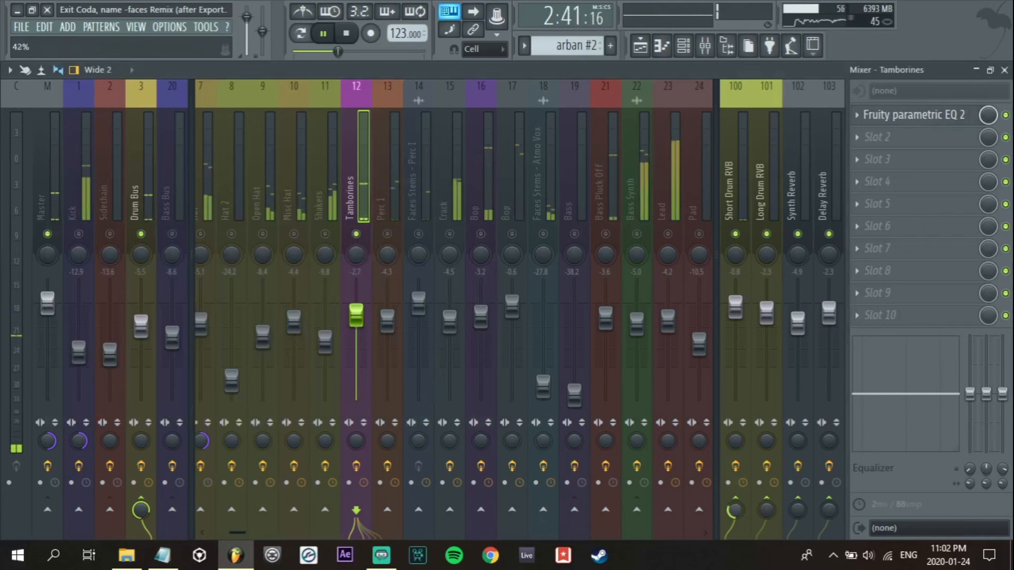
Deepen the high-shelf cut in the Tamborines EQ and set its low shelf to -17.0 dB at 307 Hz
click(907, 116)
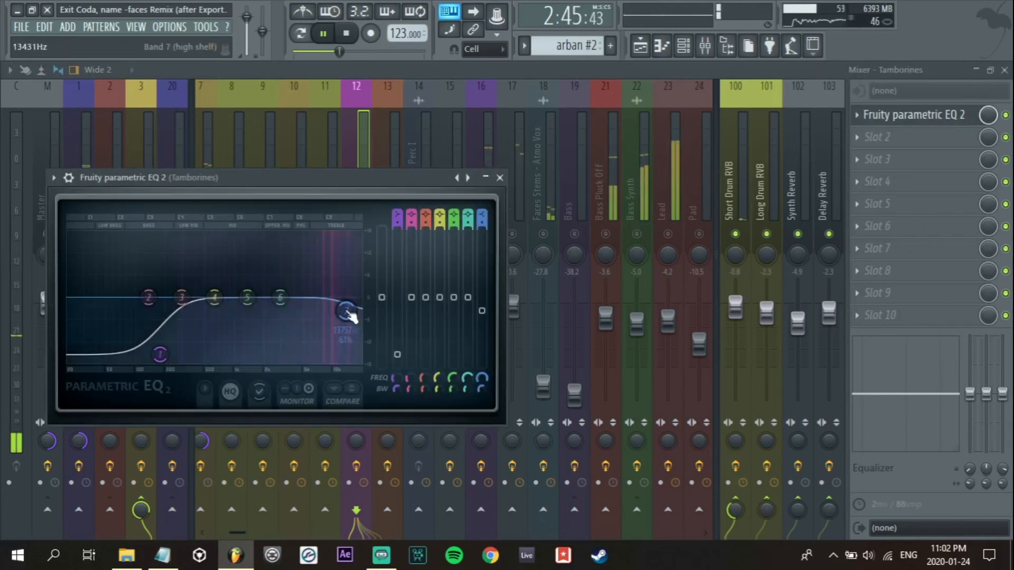
drag(348, 313, 340, 315)
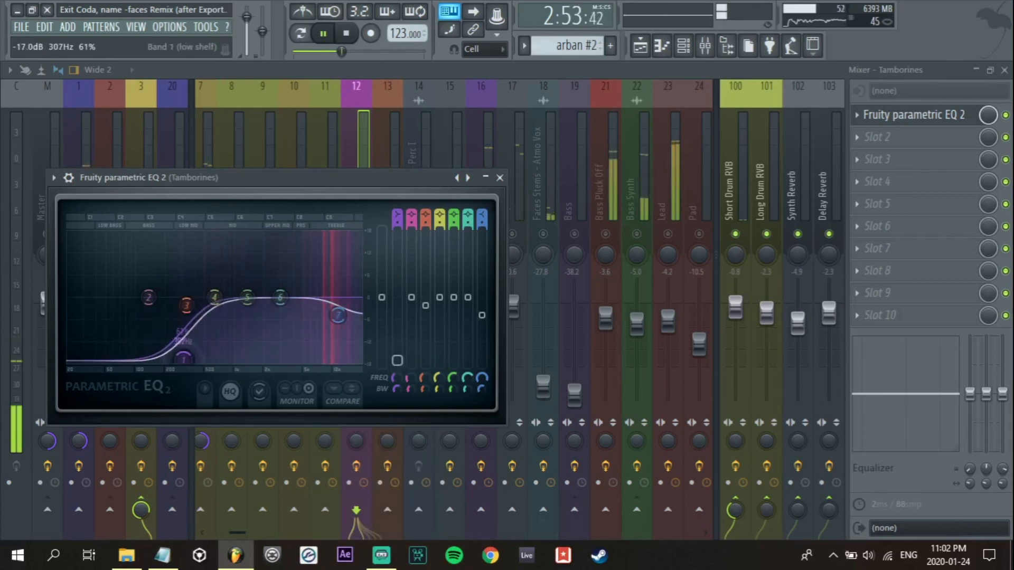
click(372, 132)
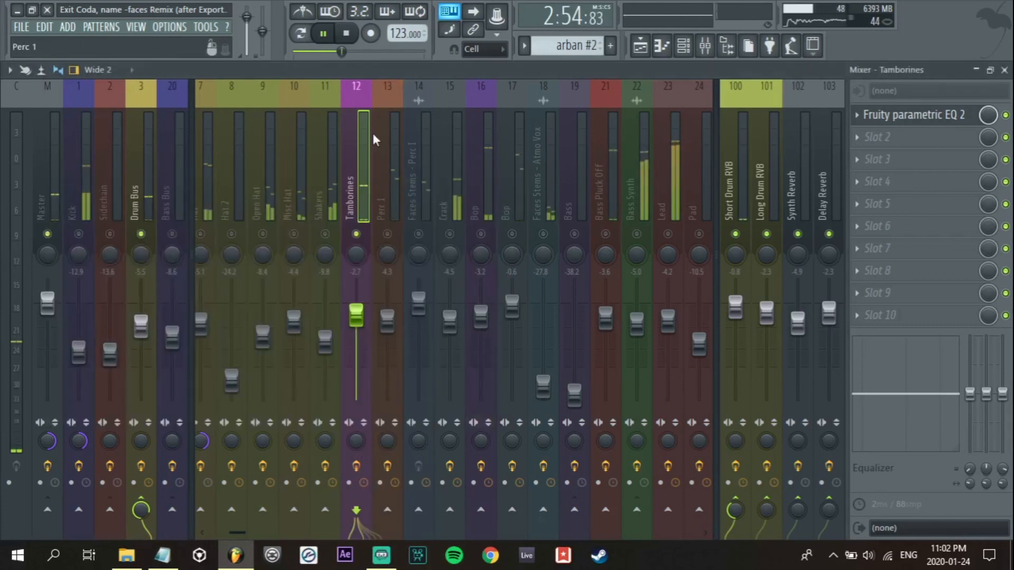
Audition Perc 1 with the Tamborines, and solo Crack and the two Bop channels in turn
click(389, 237)
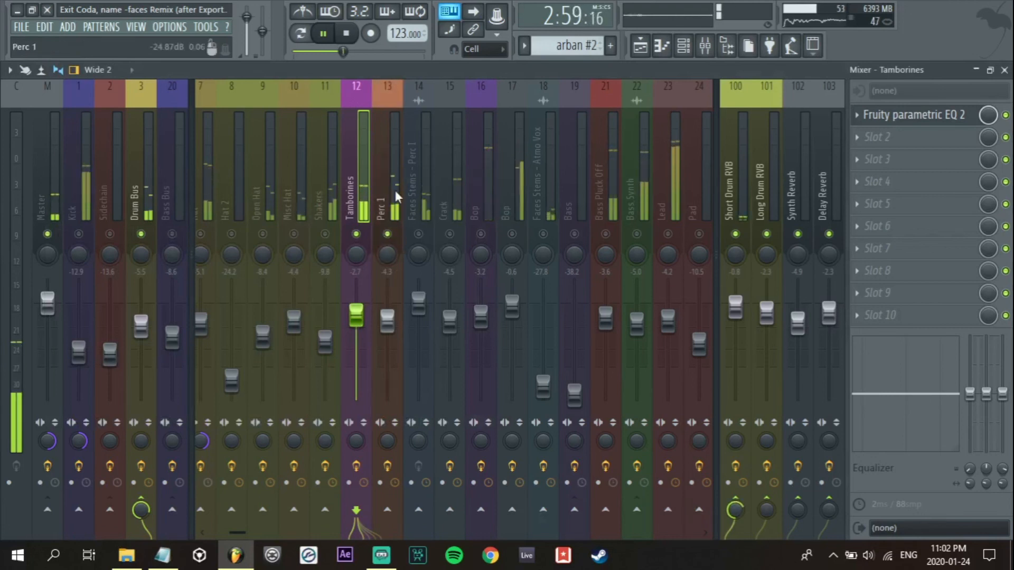
click(450, 217)
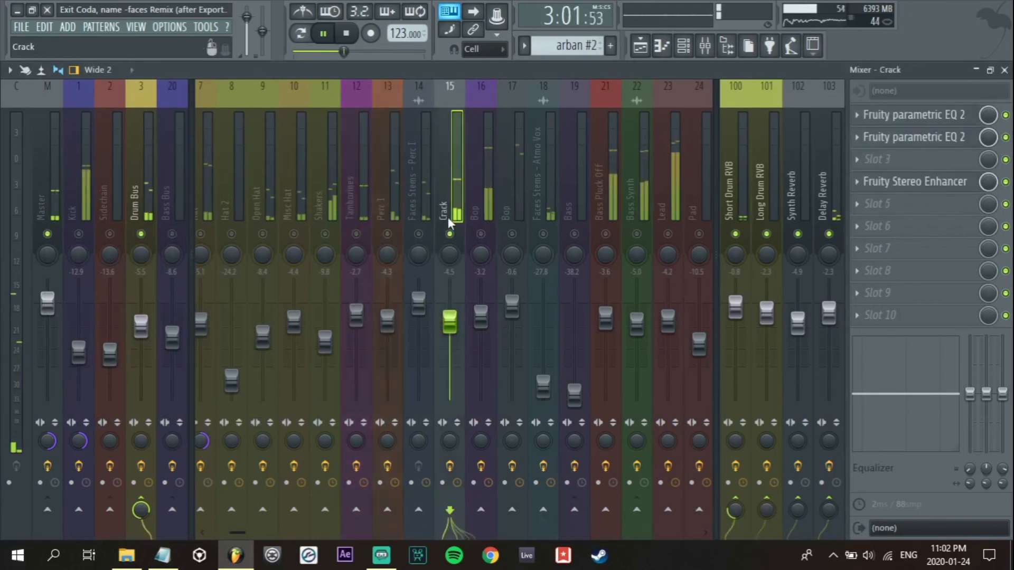
click(488, 235)
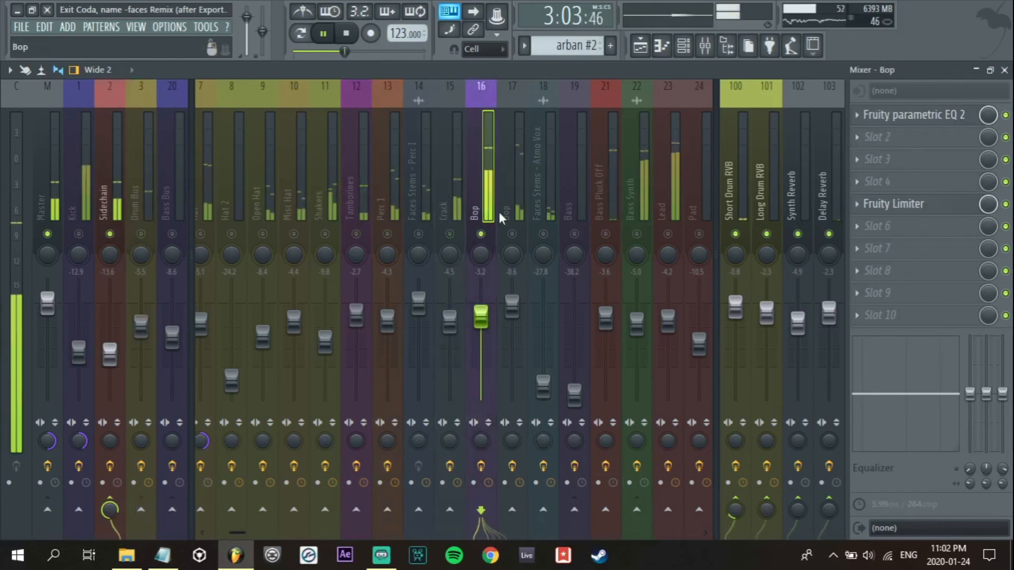
click(518, 199)
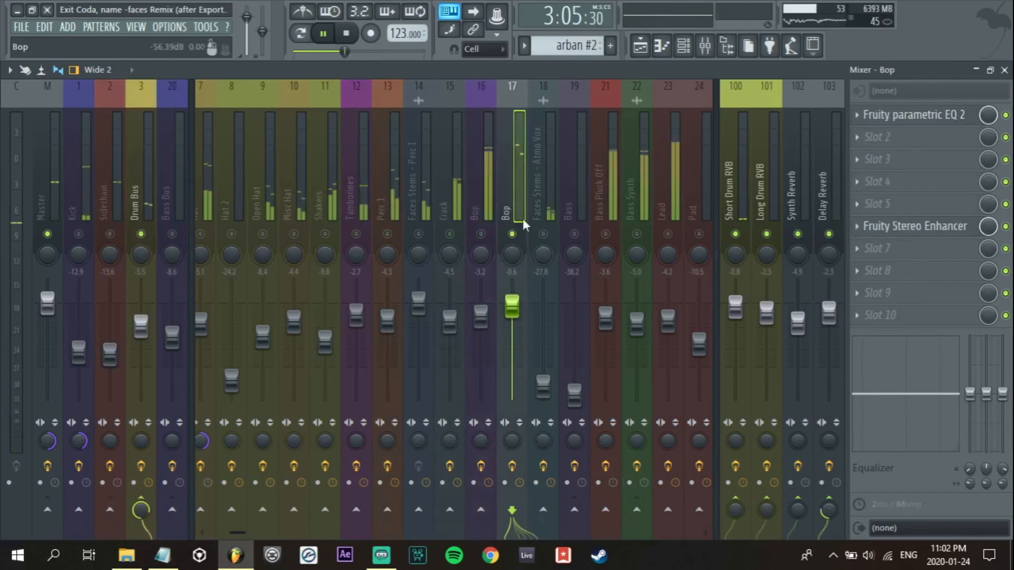
Raise the Faces Stems - Atmo Vox fader to -10.1 dB, auditioning it soloed and in the full mix
drag(542, 384, 543, 359)
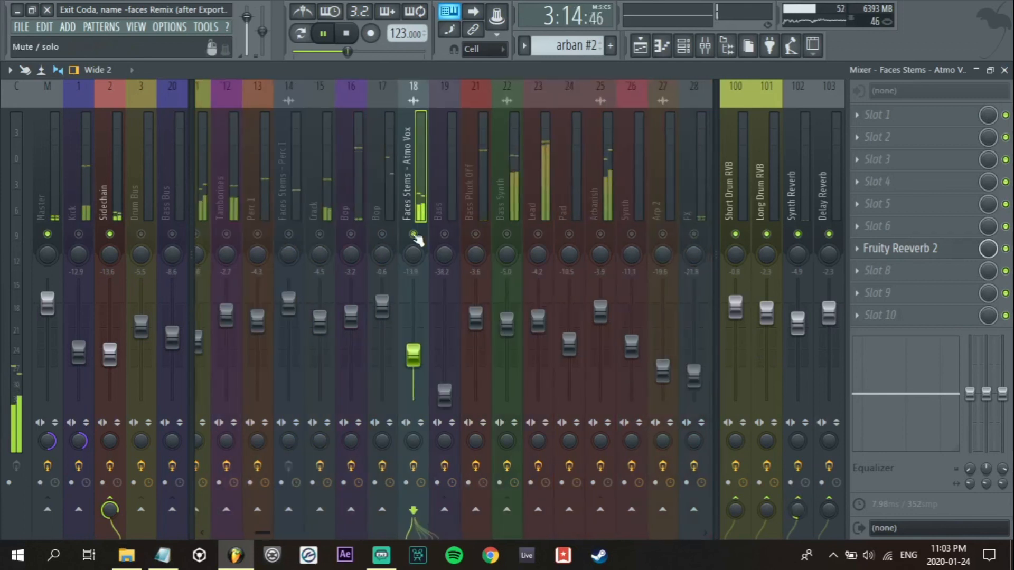
right_click(414, 234)
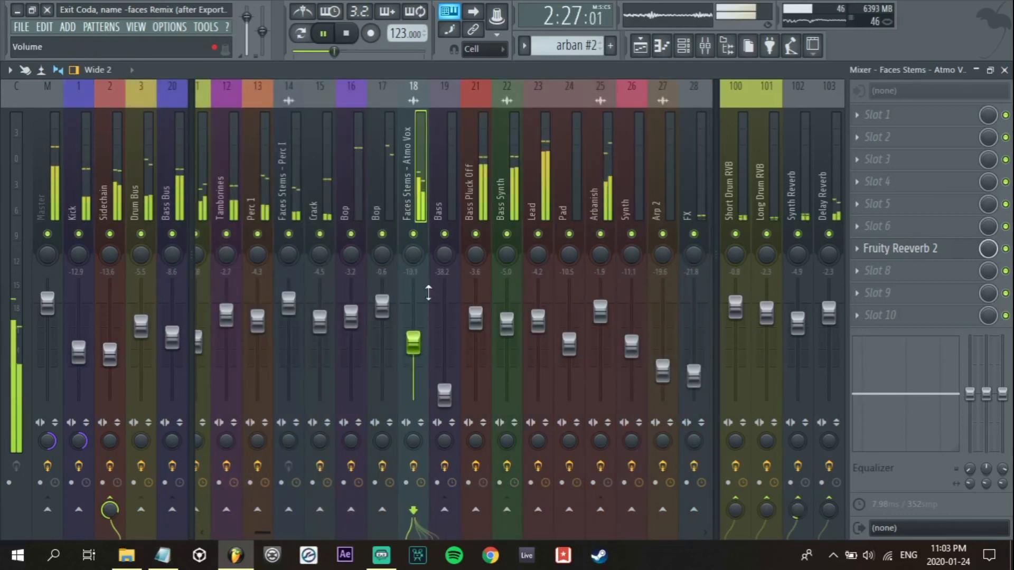
key(space)
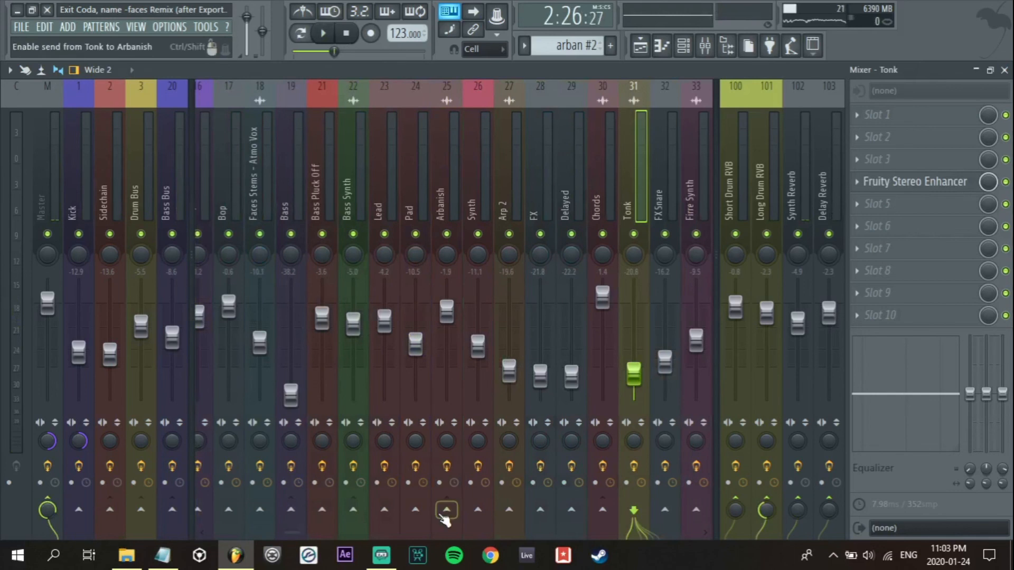
Inspect the FX Snare channel, and play the full mix from about 1:43 in the playlist with the mixer open
drag(294, 533, 333, 533)
click(462, 193)
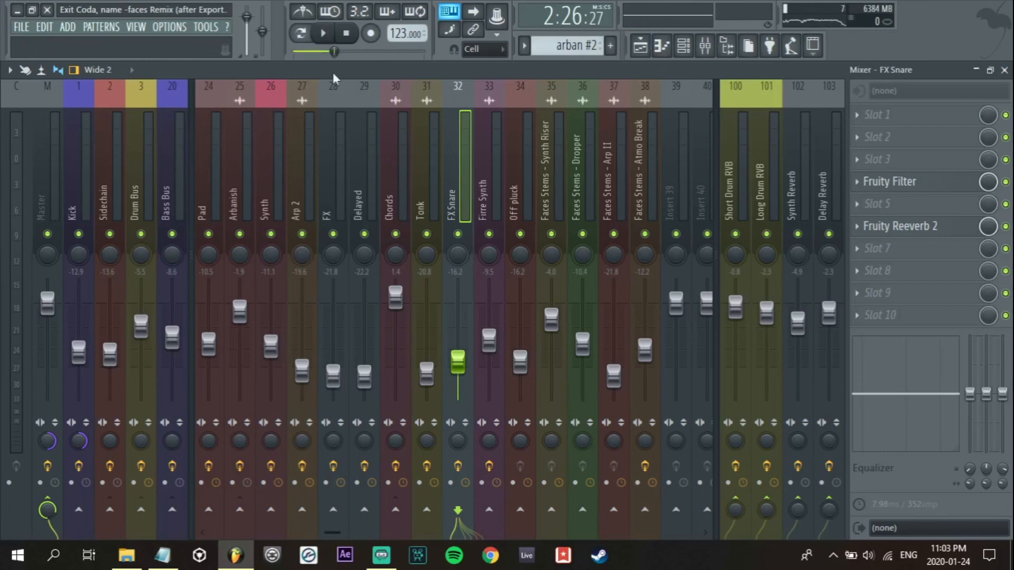
key(F5)
scroll(416, 153, down, 6)
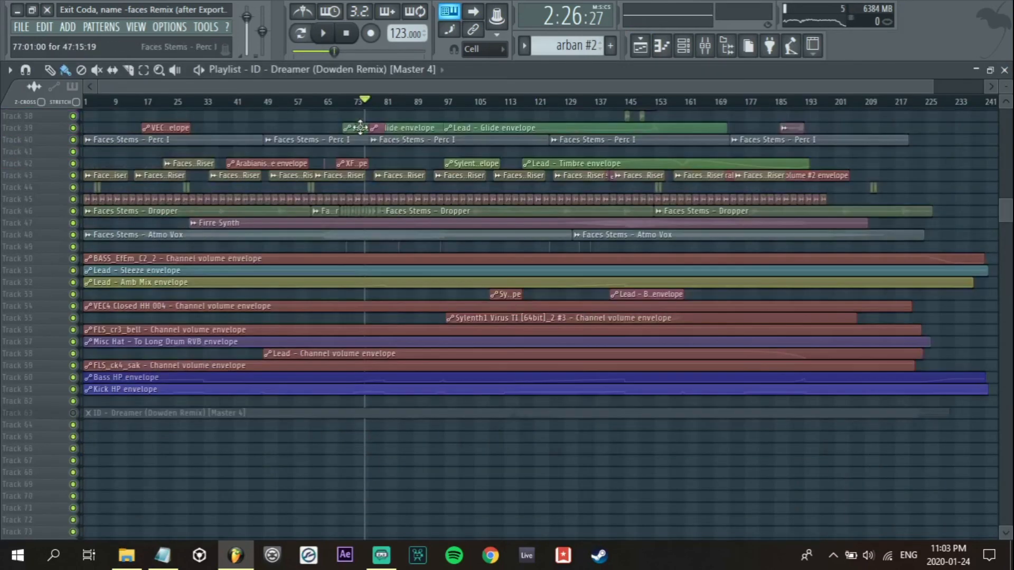
click(282, 102)
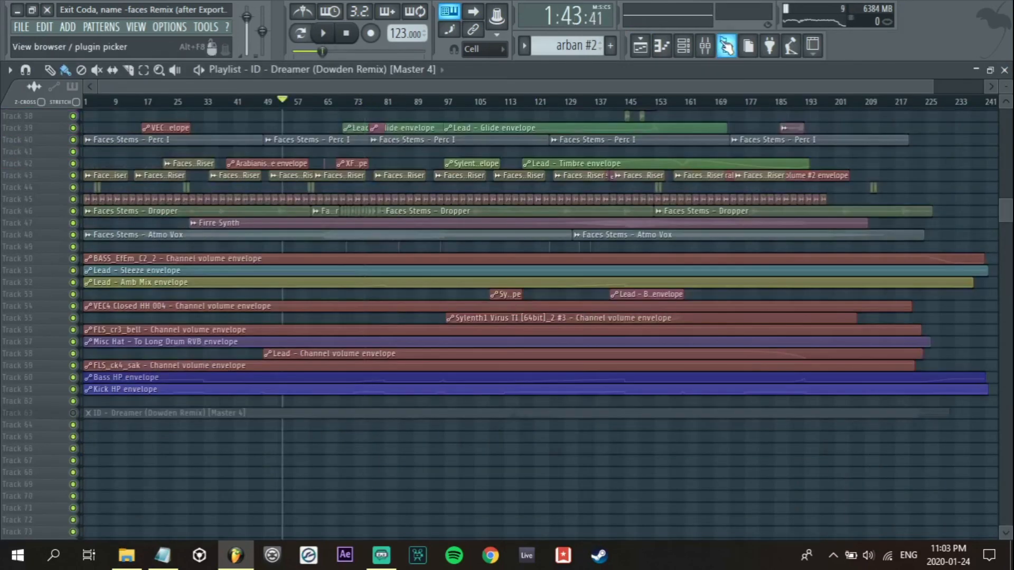
click(706, 46)
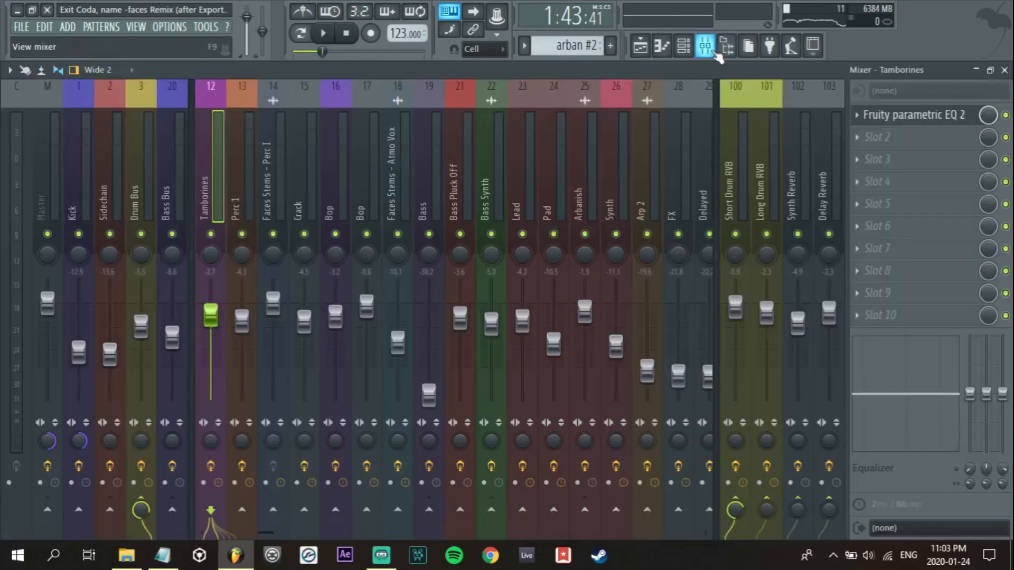
key(space)
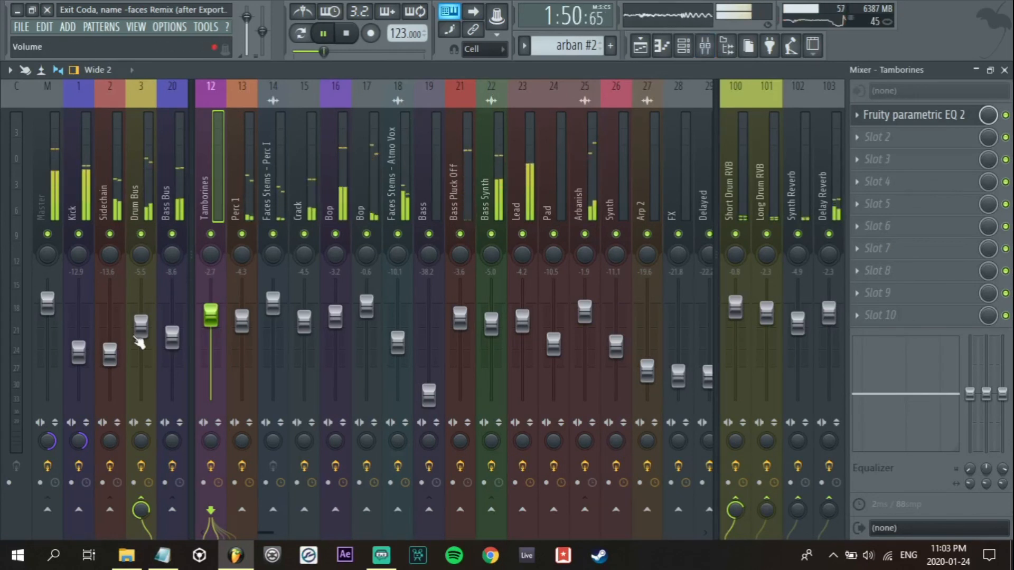
Reset the master channel's stereo separation during playback and return to the playlist
right_click(45, 443)
click(97, 328)
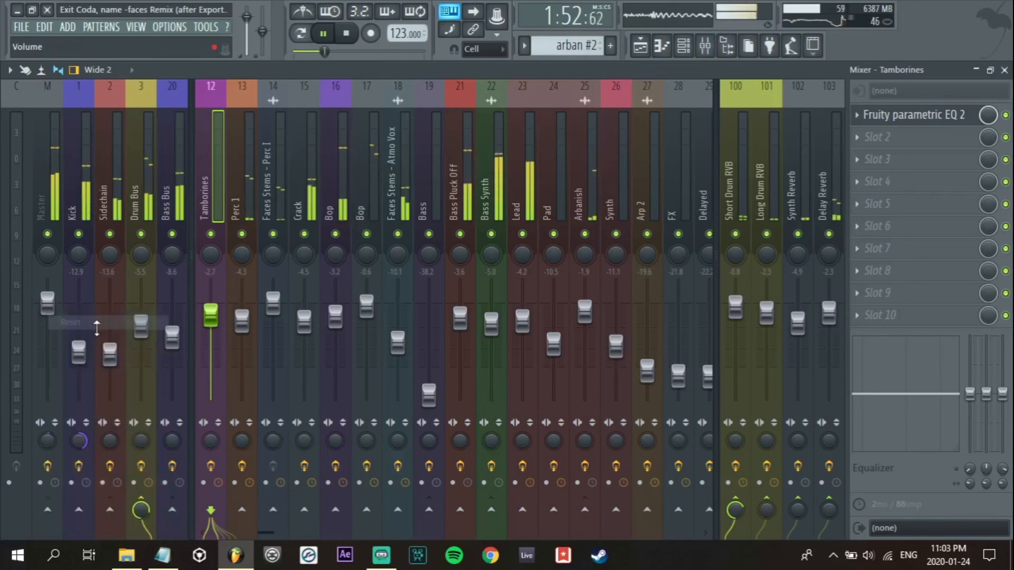
key(F5)
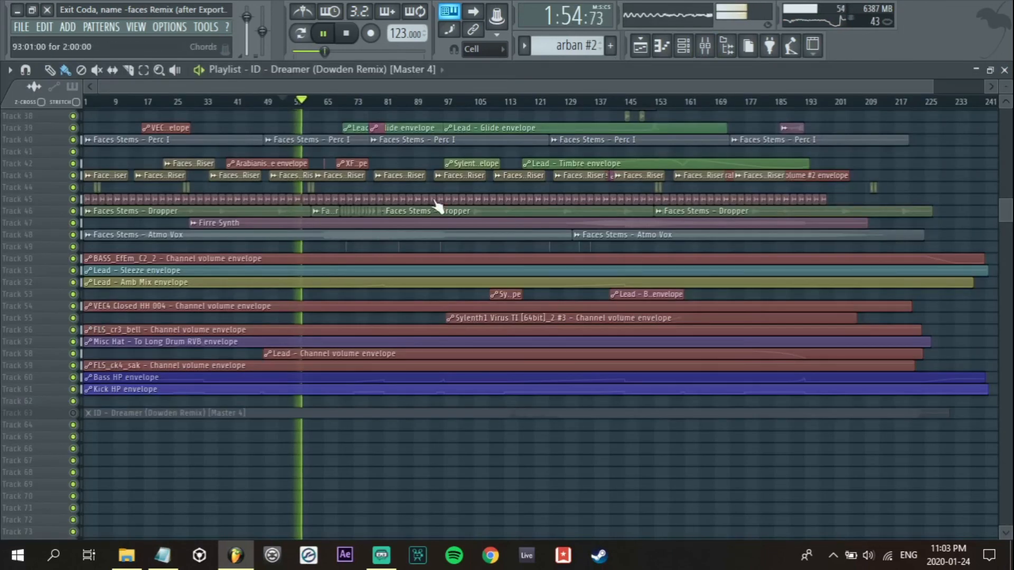
Compare the remix with the soloed ID - Dreamer (Dowden Remix) reference track, and play on through the full mix before stopping
scroll(414, 165, up, 5)
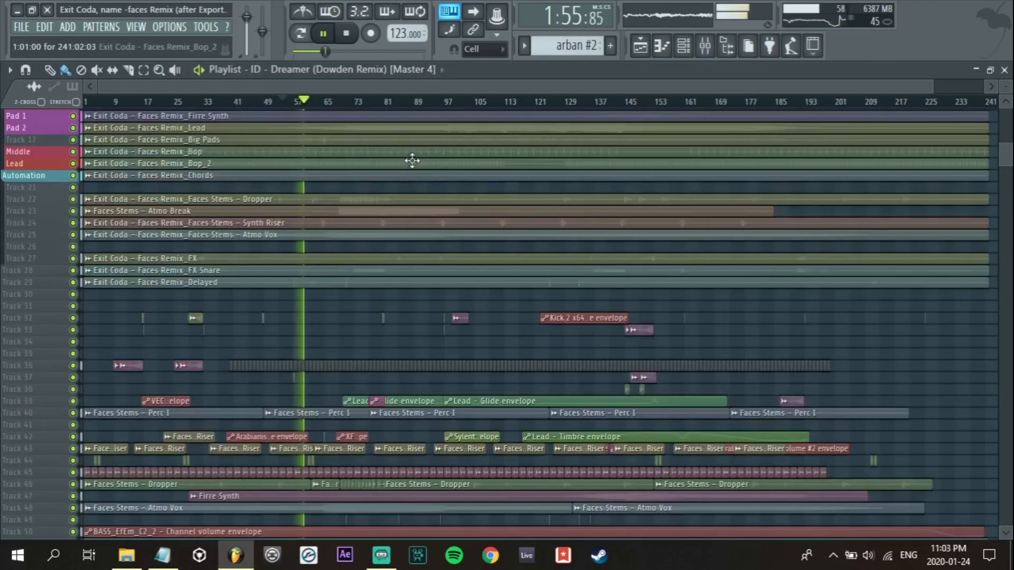
scroll(414, 162, down, 5)
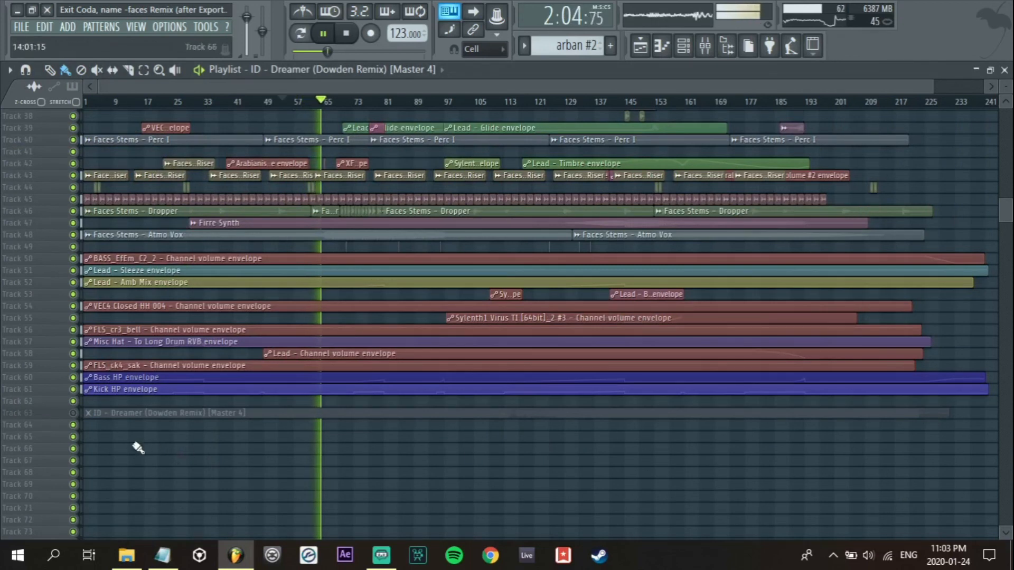
right_click(78, 415)
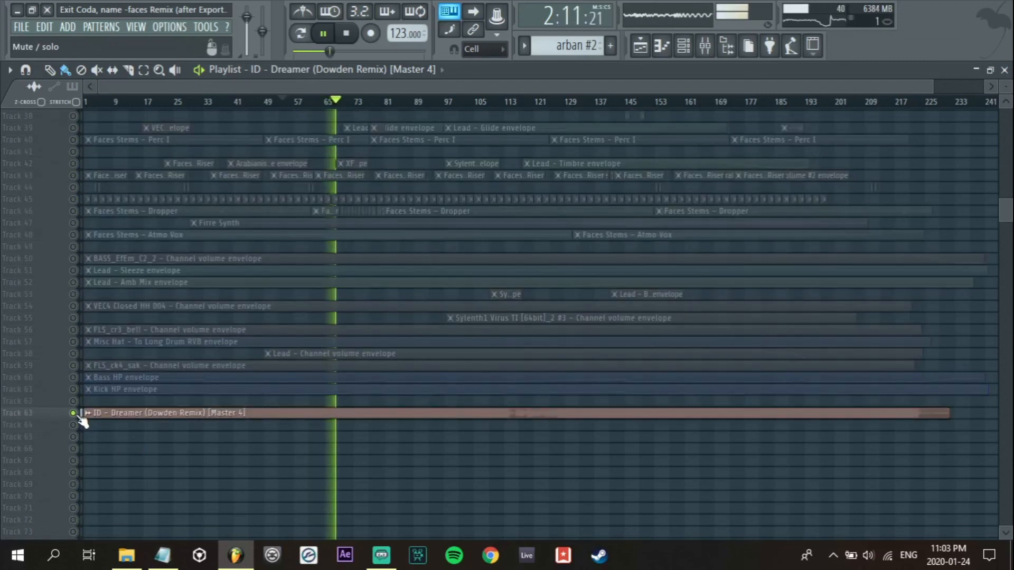
right_click(78, 416)
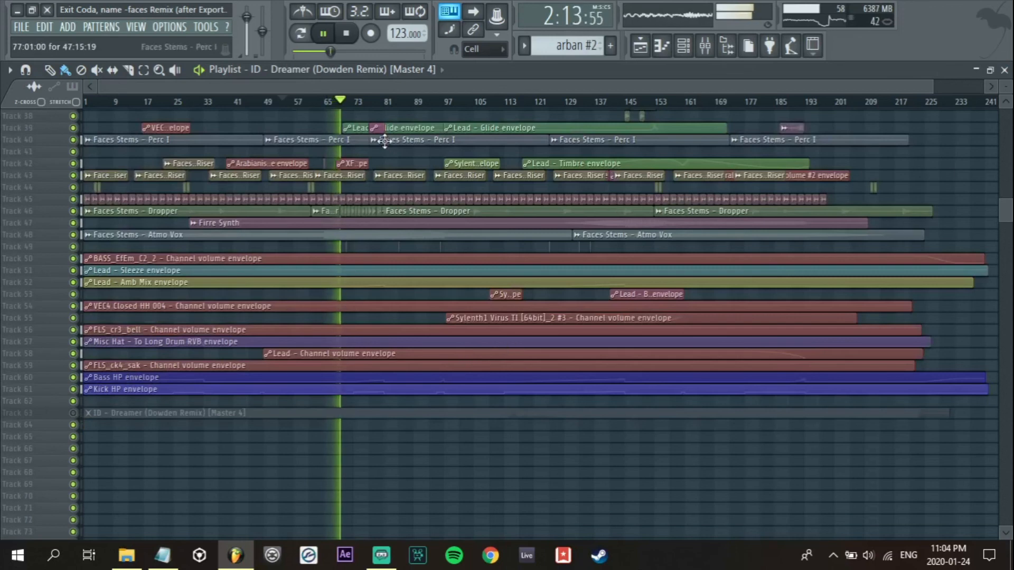
scroll(460, 227, up, 5)
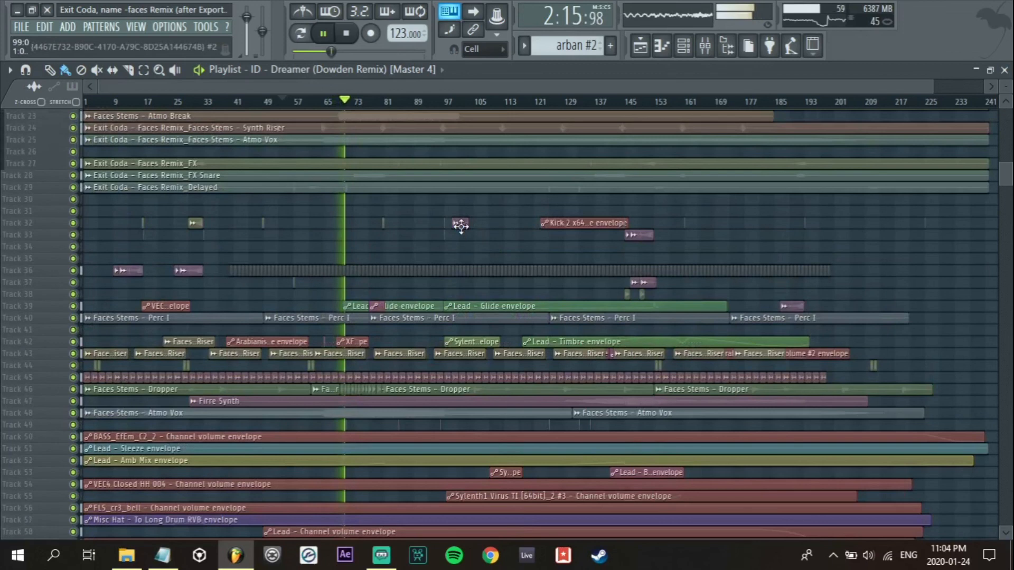
scroll(460, 226, up, 3)
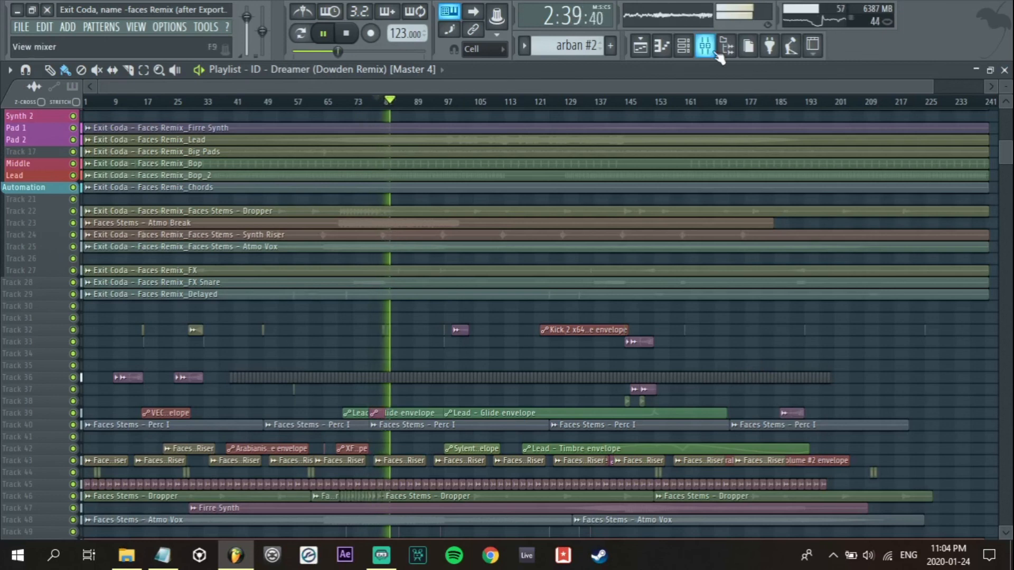
key(space)
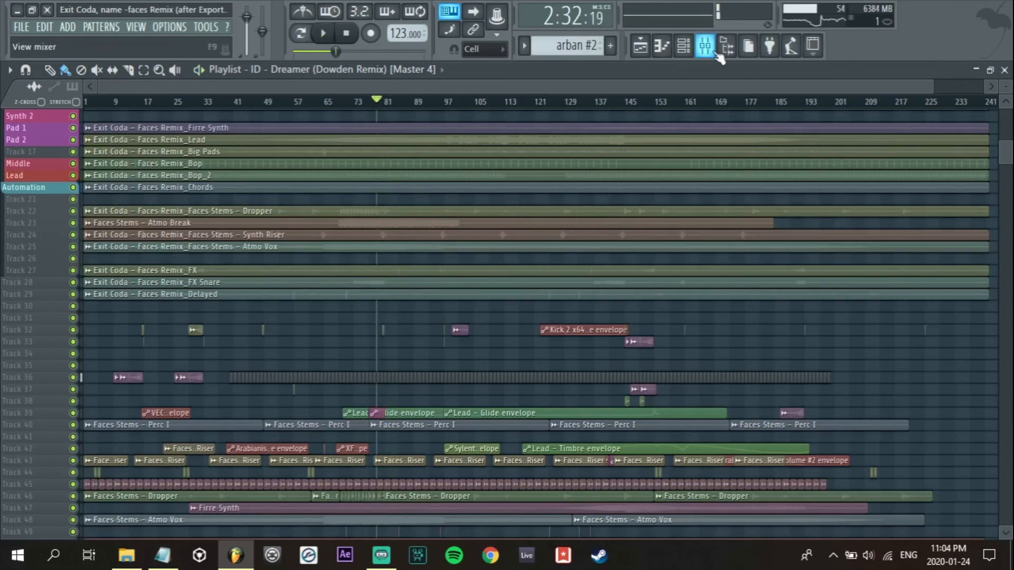
Open the mixer, inspect the Kick channel's effects chain and look over the fader levels of the other channels
click(716, 53)
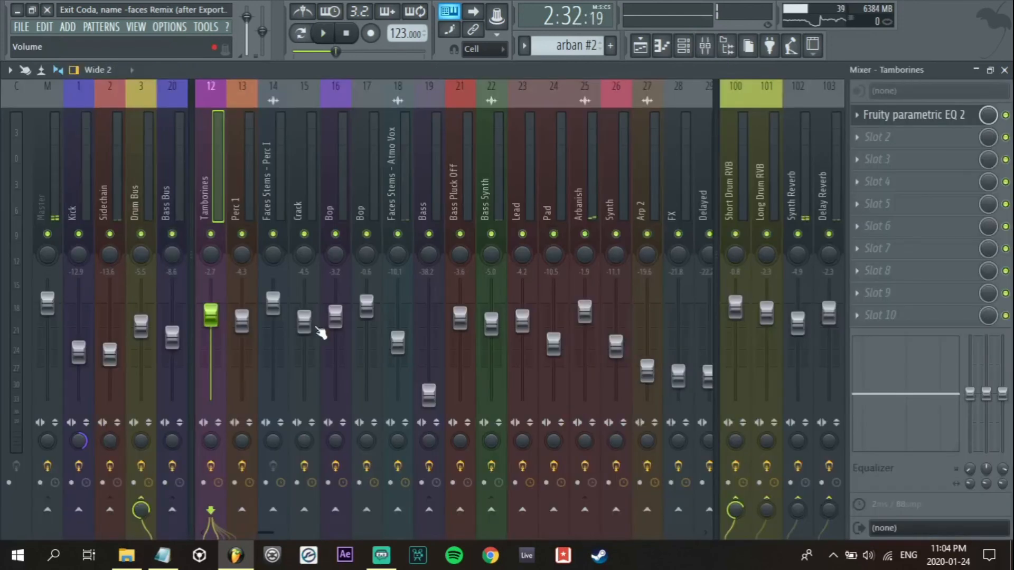
scroll(316, 329, up, 4)
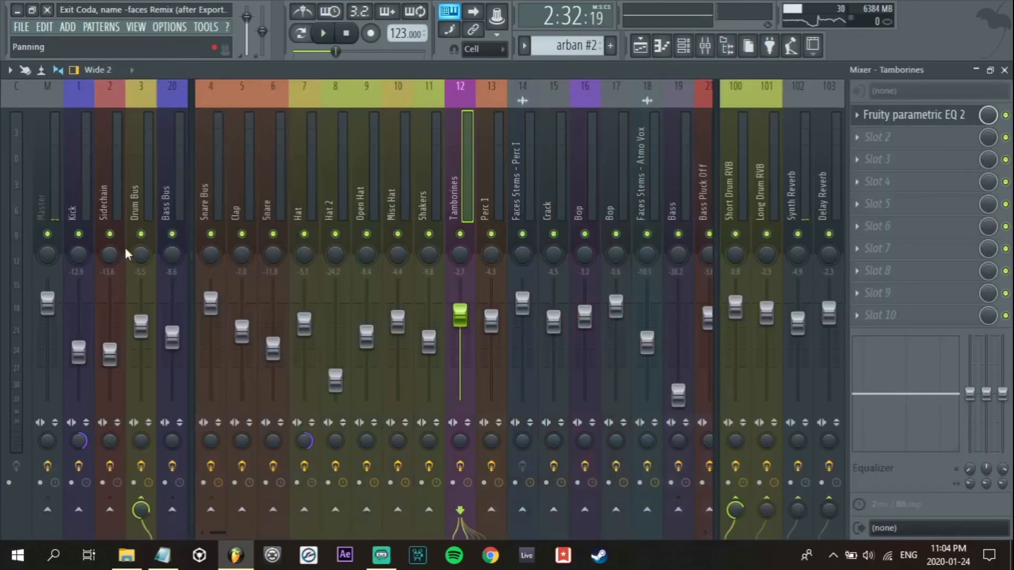
click(77, 206)
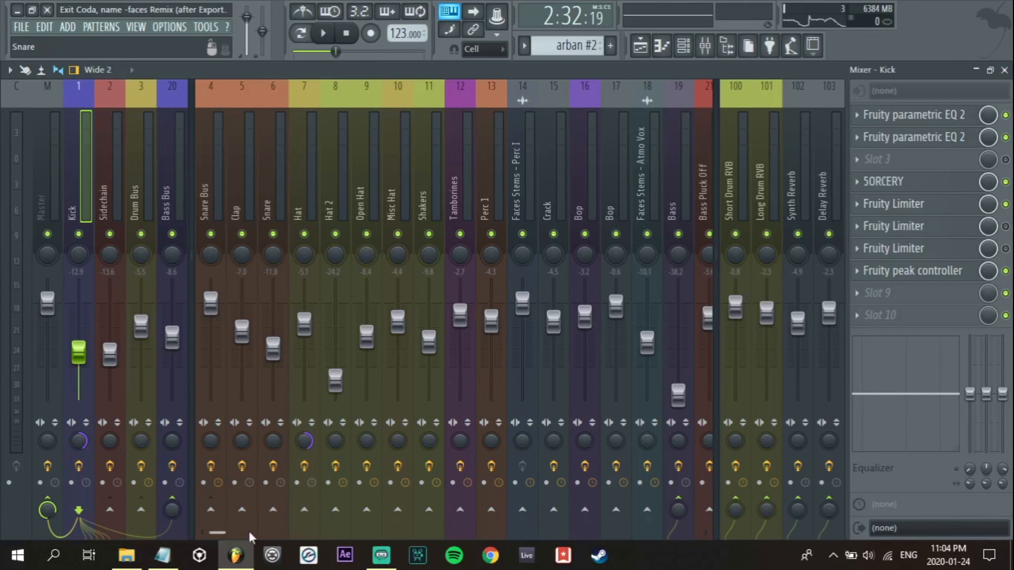
scroll(249, 537, right, 5)
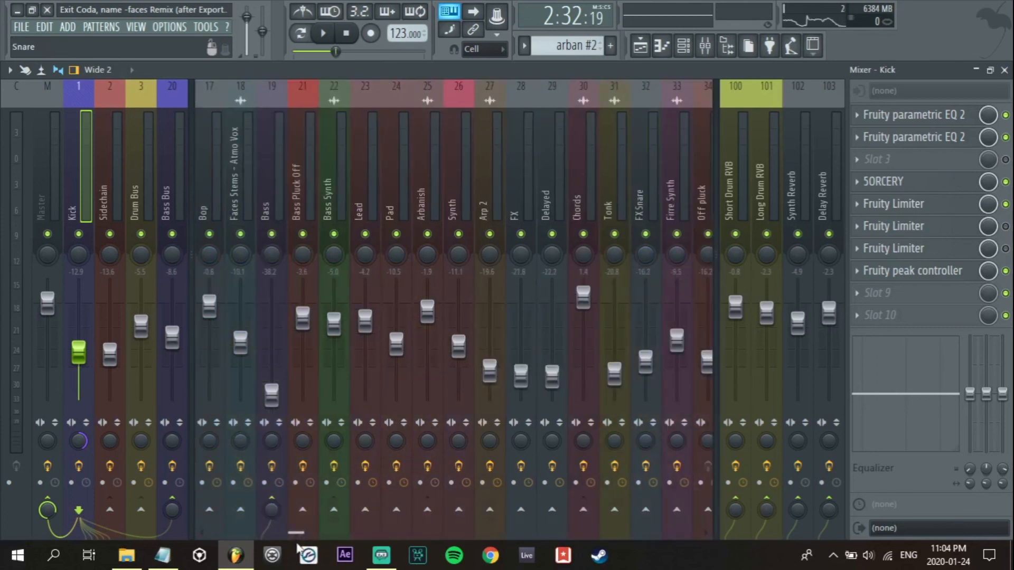
scroll(275, 537, left, 3)
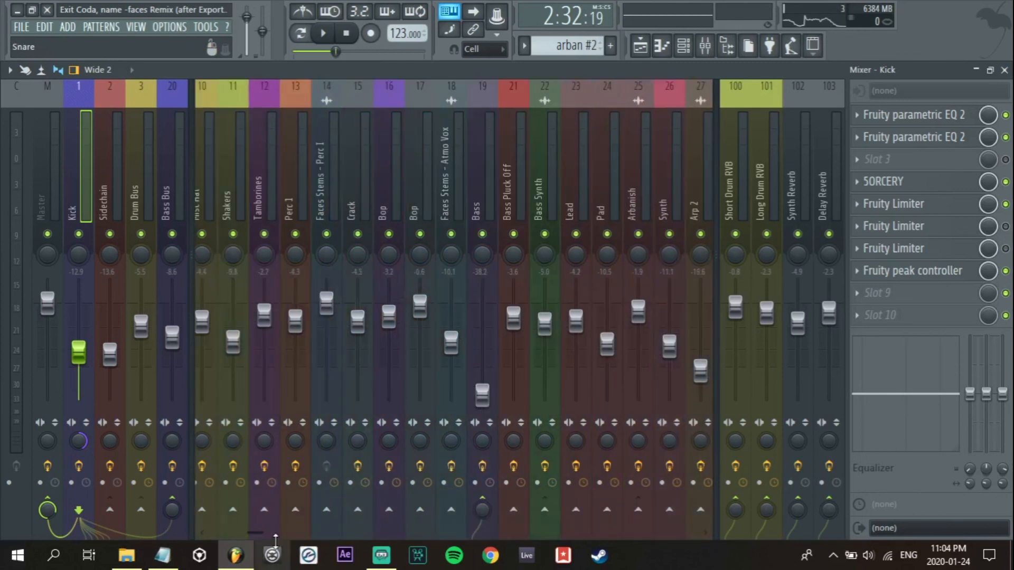
Play the mix from 2:32 and audition the Bass Pluck Off channel soloed and in the full mix
key(space)
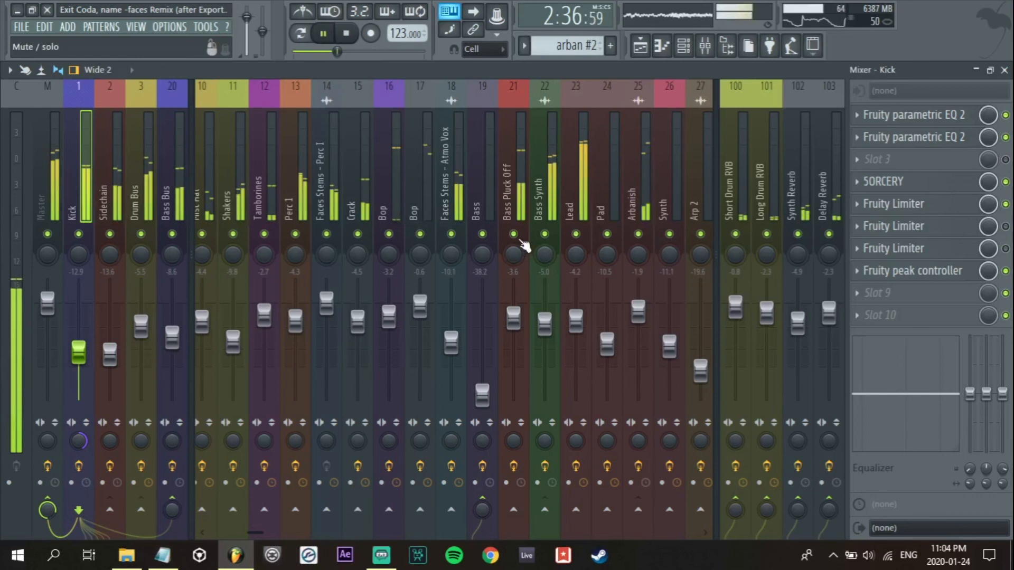
right_click(521, 242)
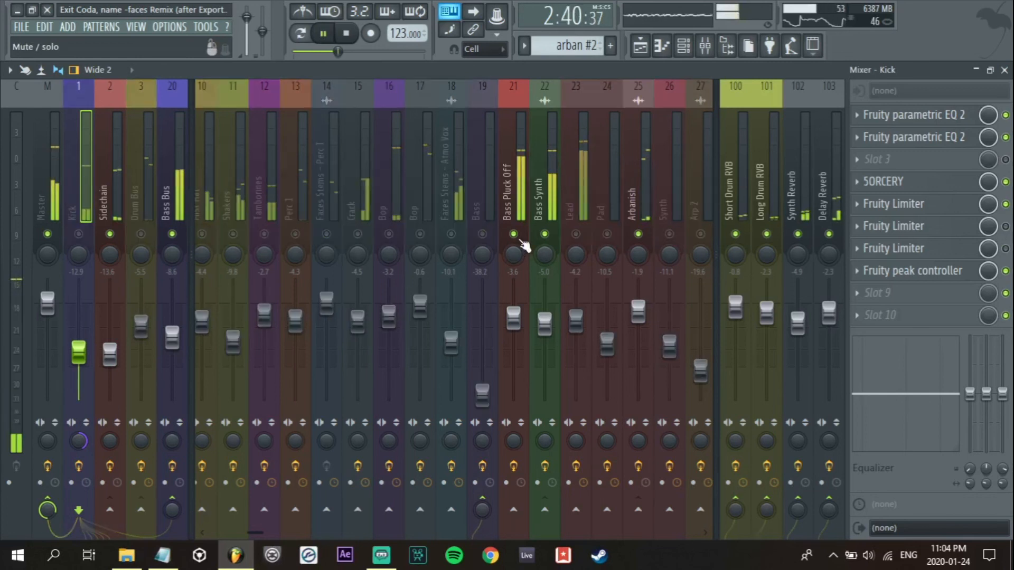
right_click(522, 242)
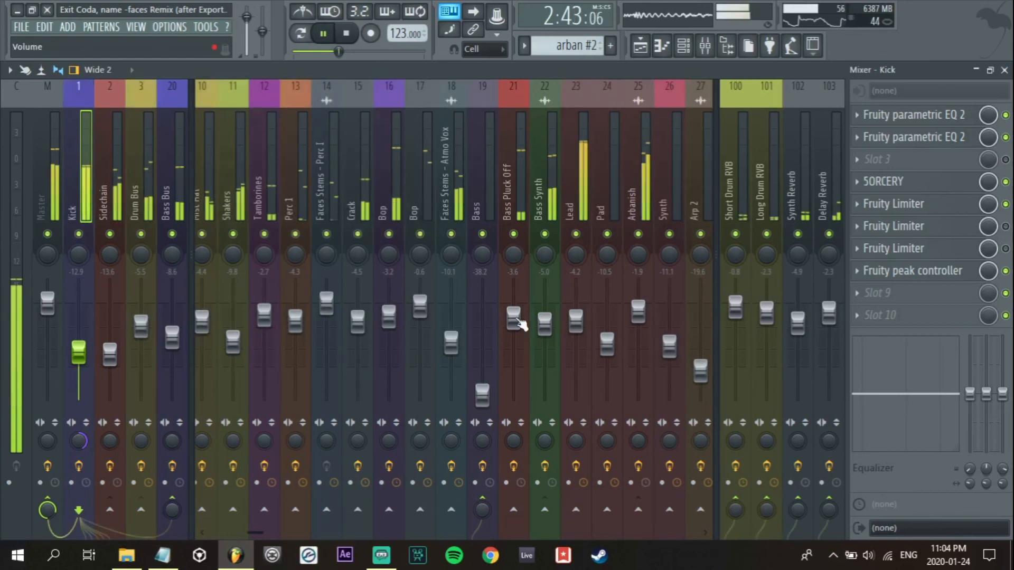
Raise the Bass Pluck Off fader to 0.0 dB (100%) while listening to the full mix, and stop playback
drag(517, 319, 517, 307)
right_click(519, 315)
click(531, 324)
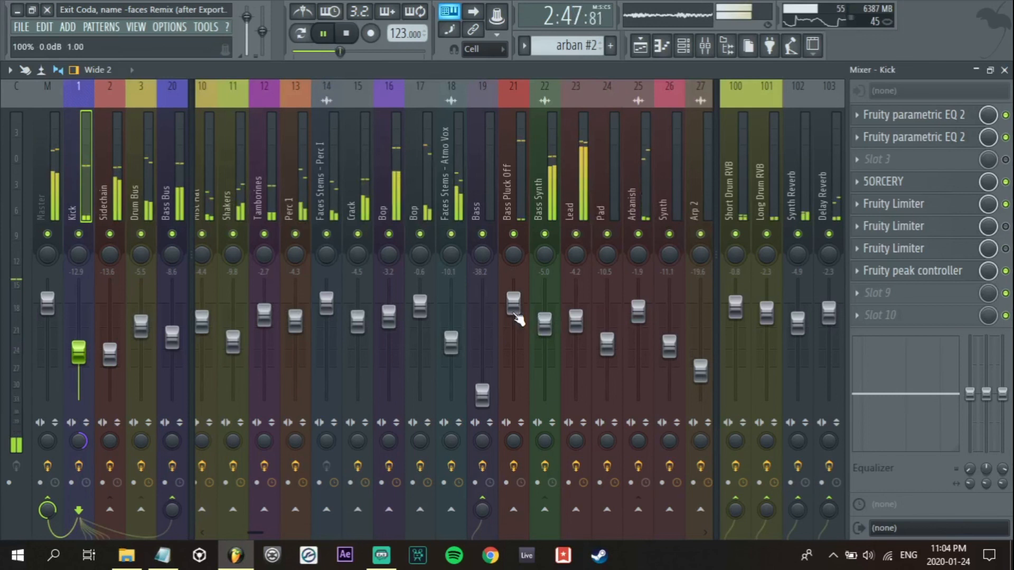
click(516, 312)
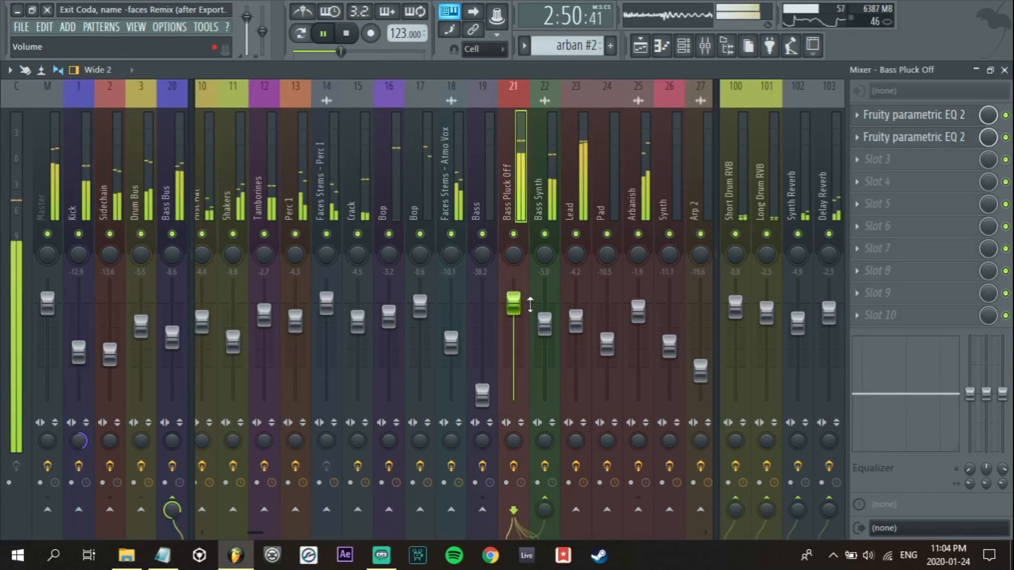
key(space)
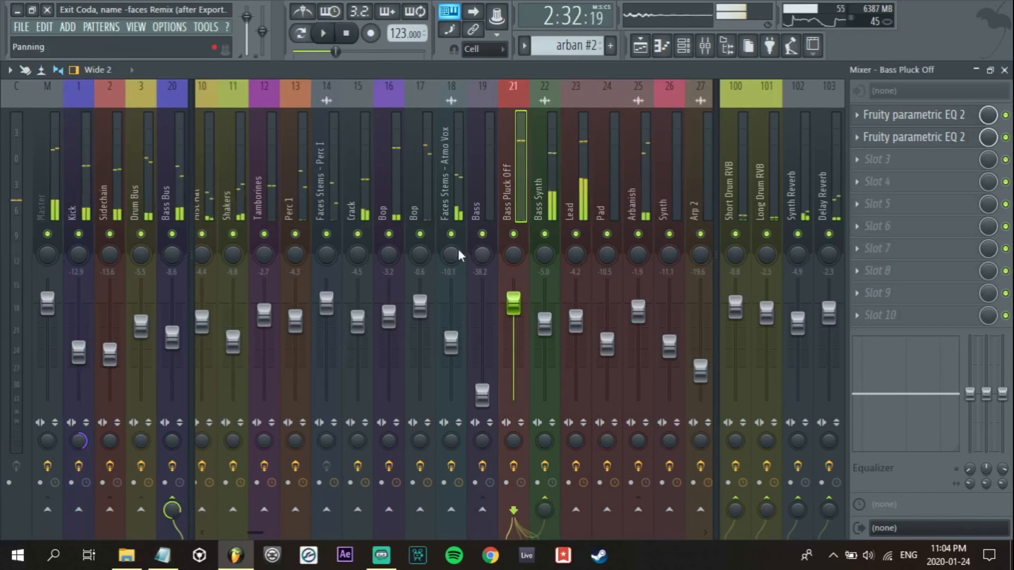
scroll(57, 449, up, 4)
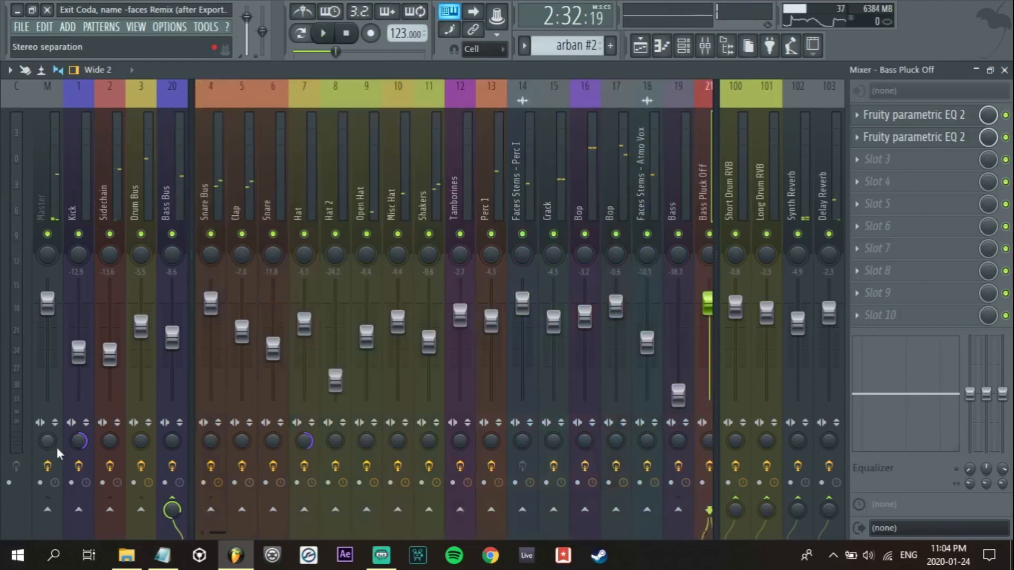